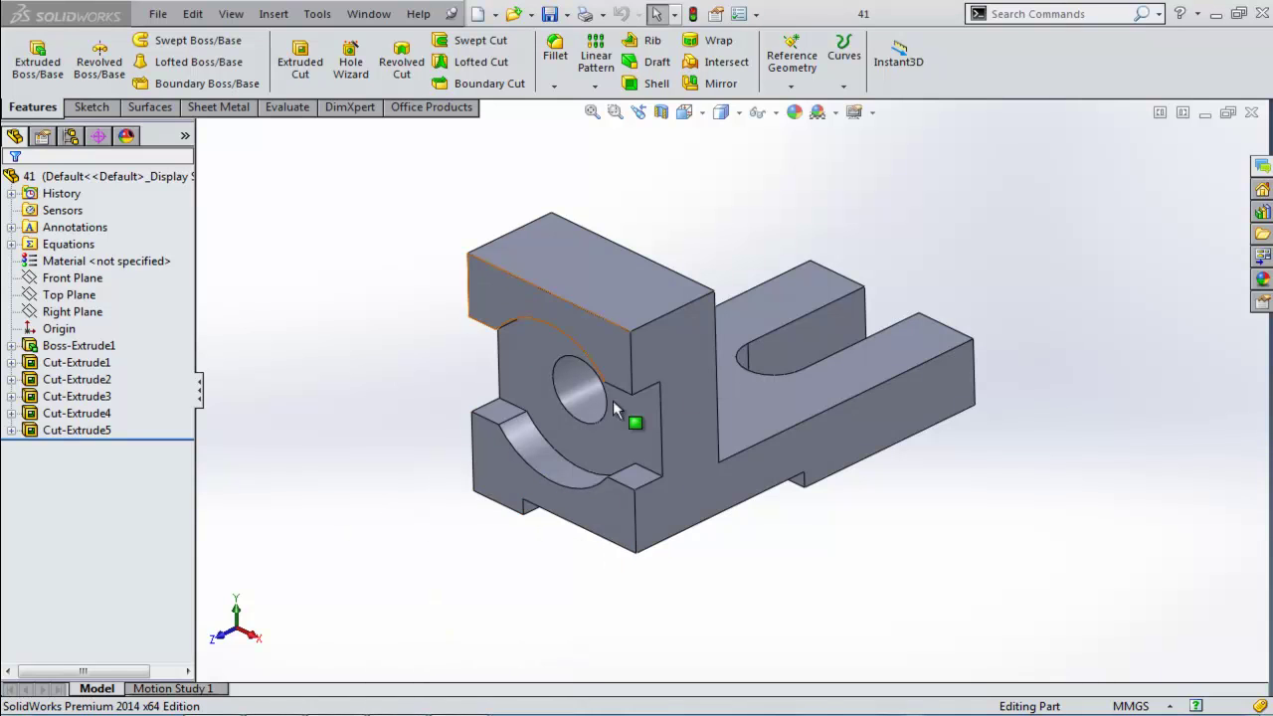
Check the dimensioned reference drawing 41 and close the finished part 41
click(533, 664)
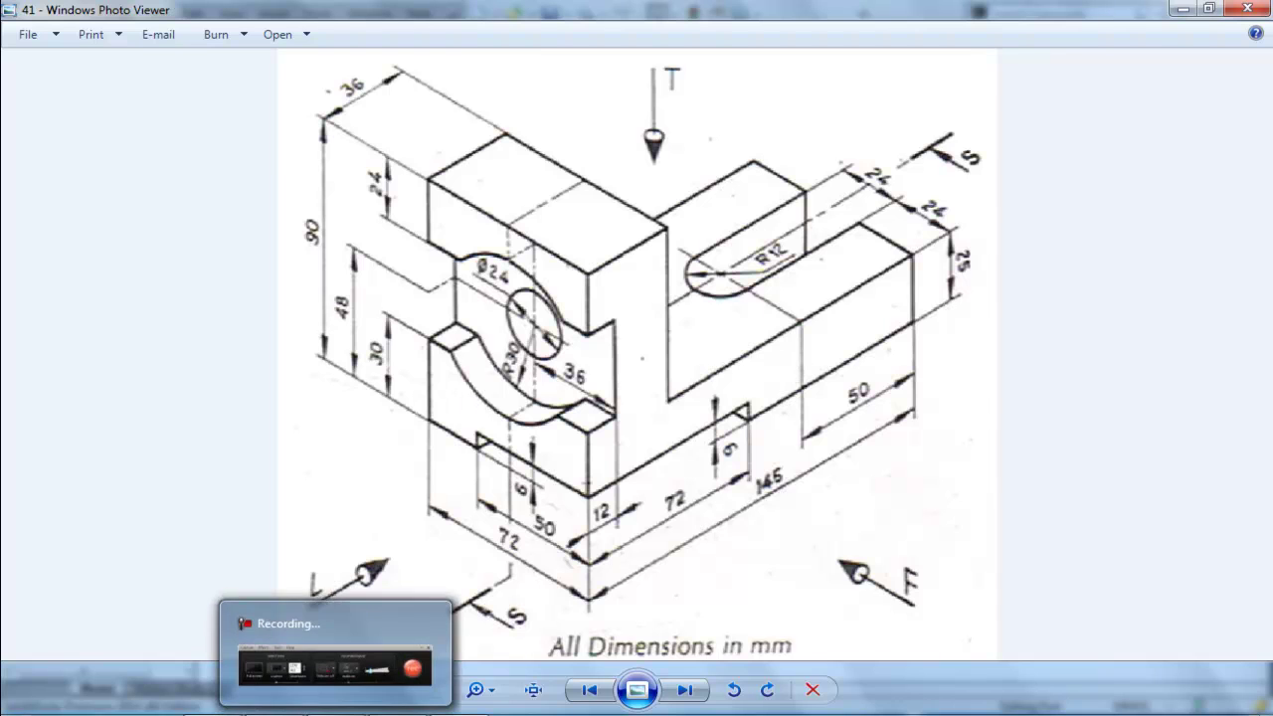
click(269, 602)
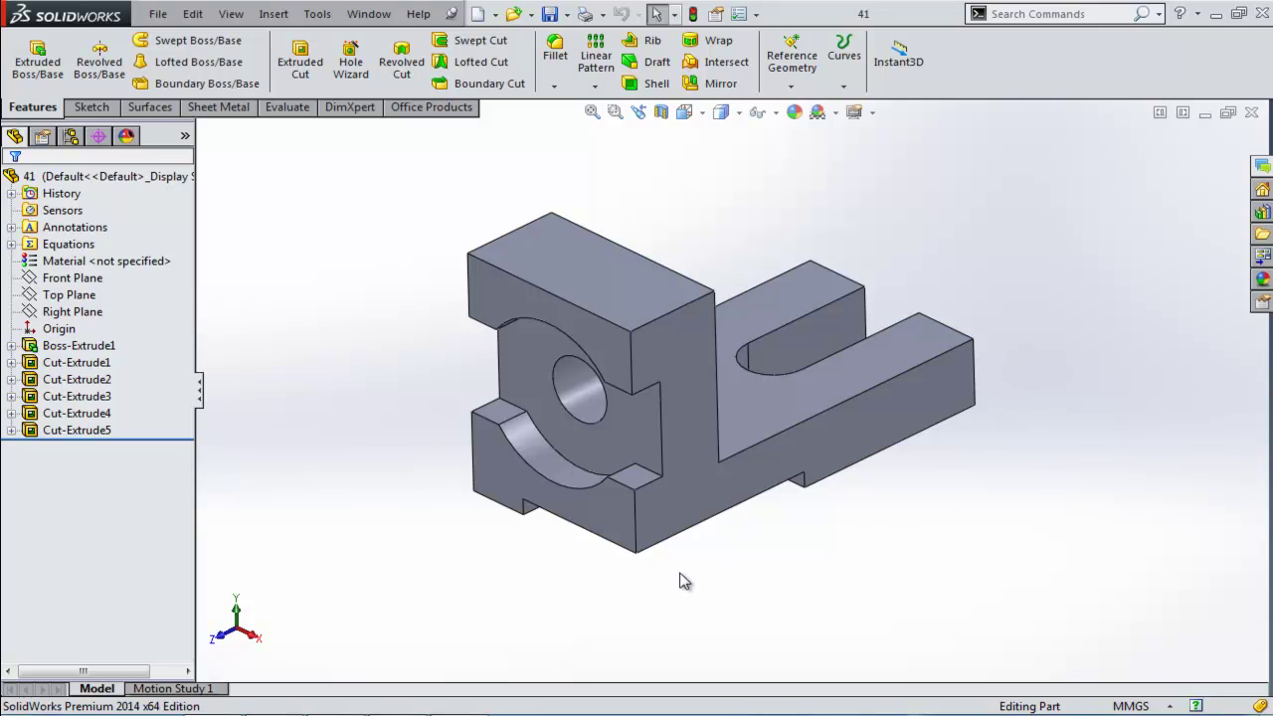
click(1251, 112)
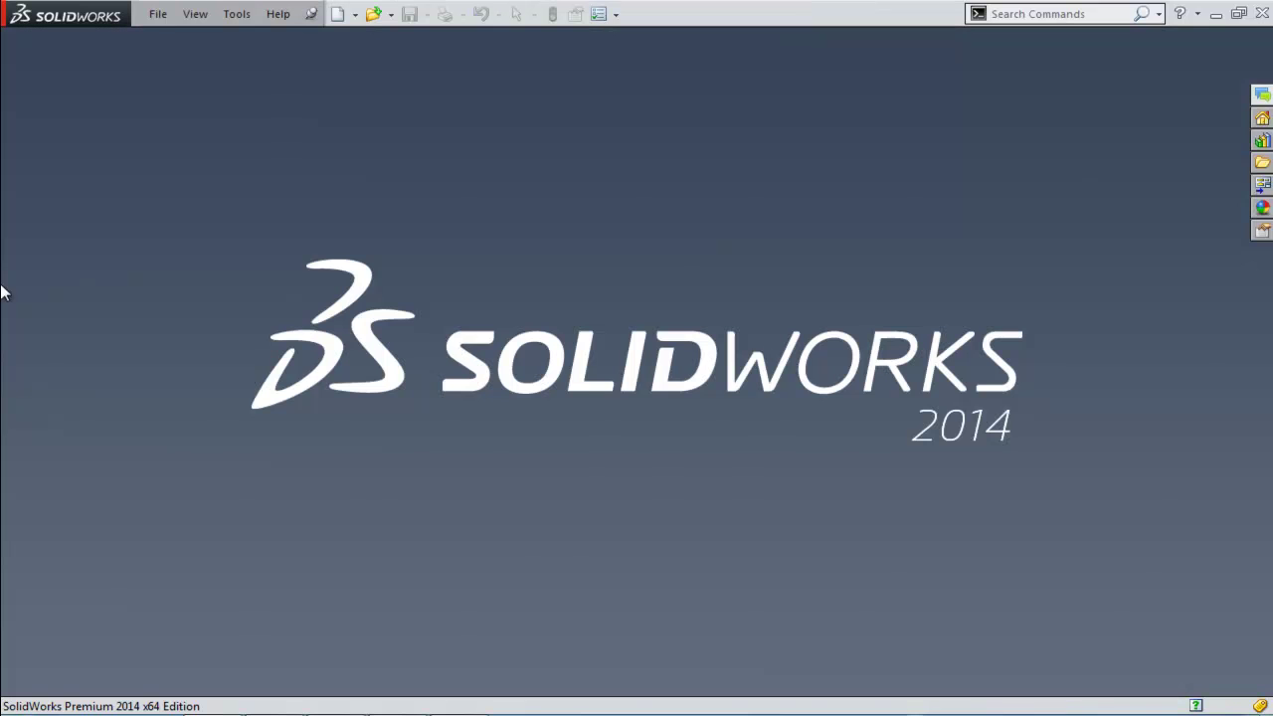
Create a new document from the Part template
click(157, 15)
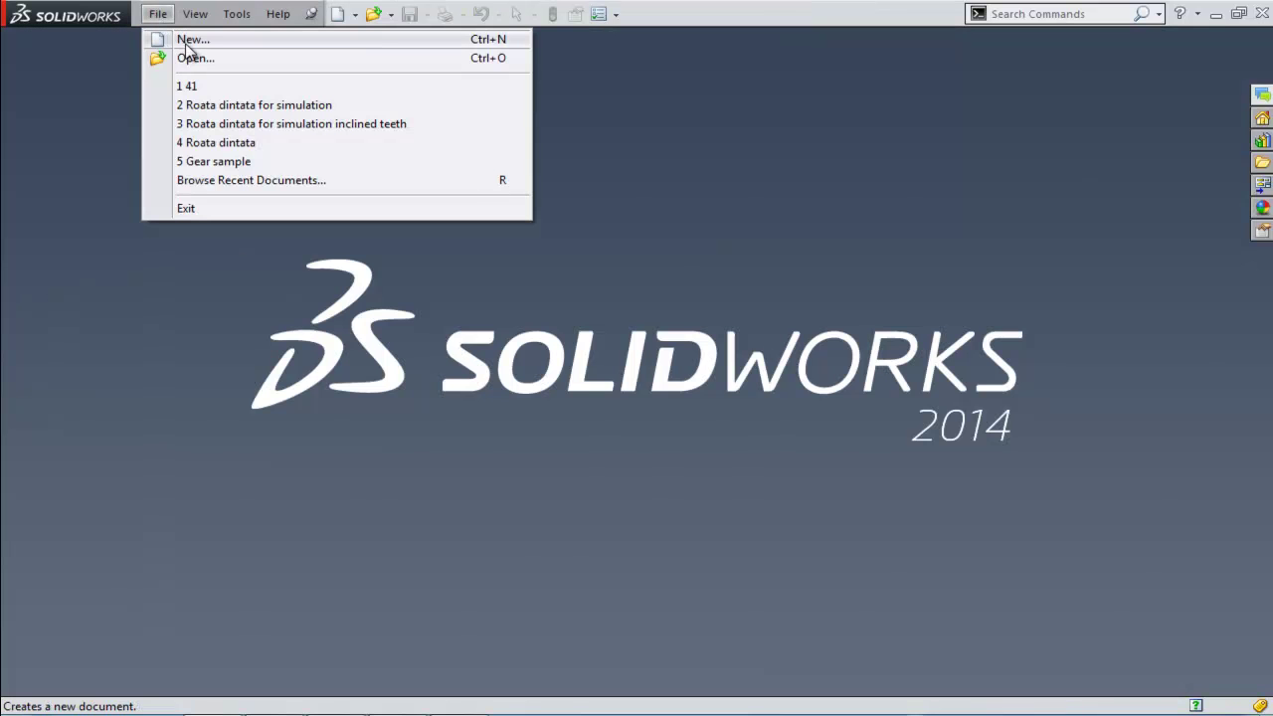
click(189, 41)
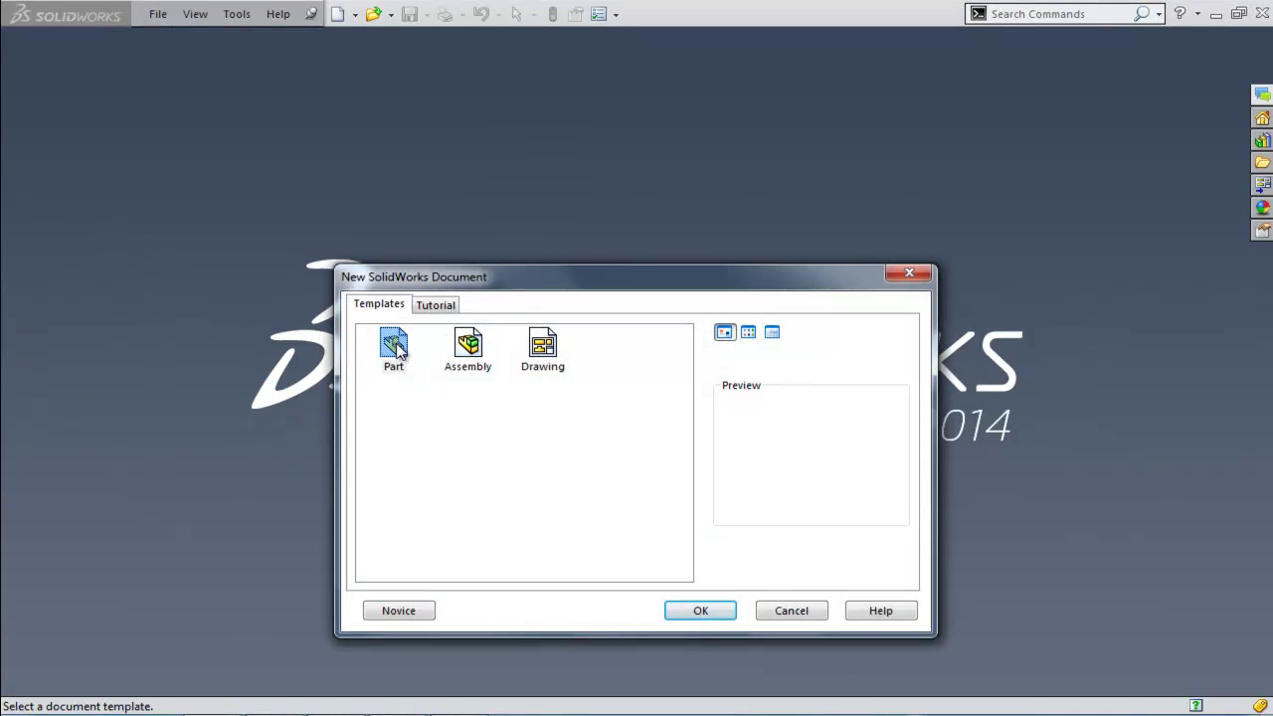
click(394, 348)
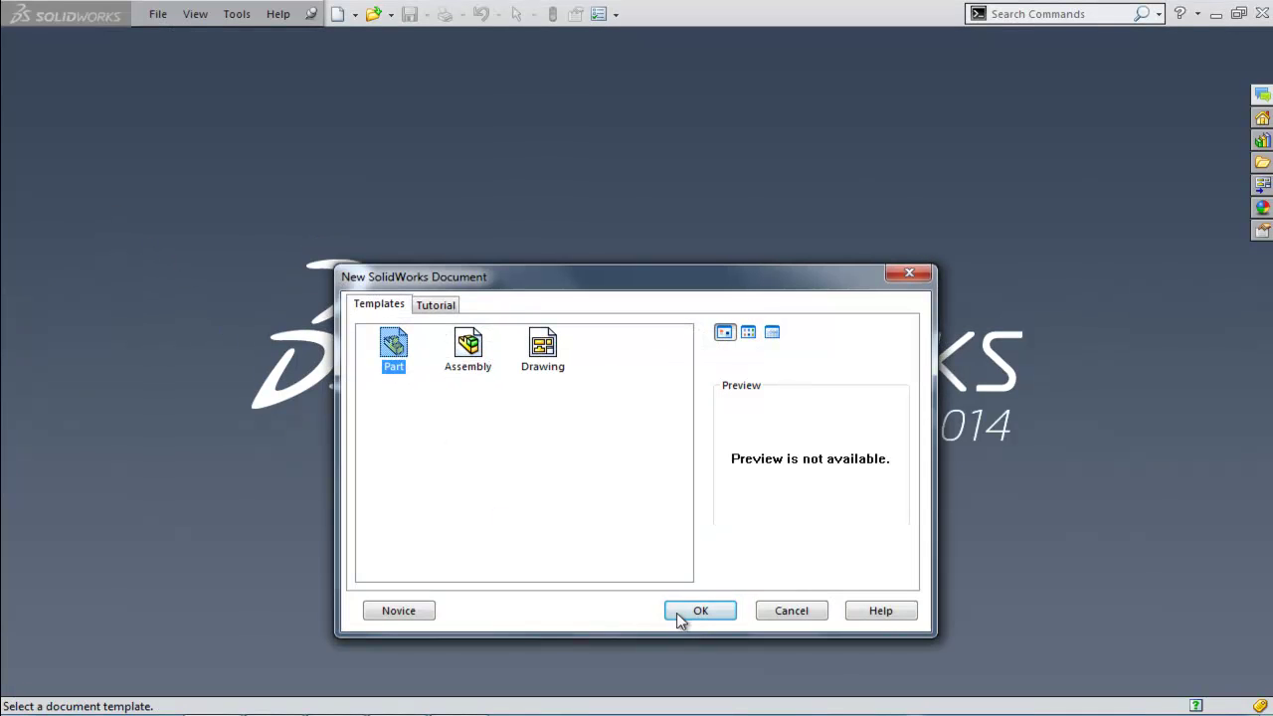
click(701, 611)
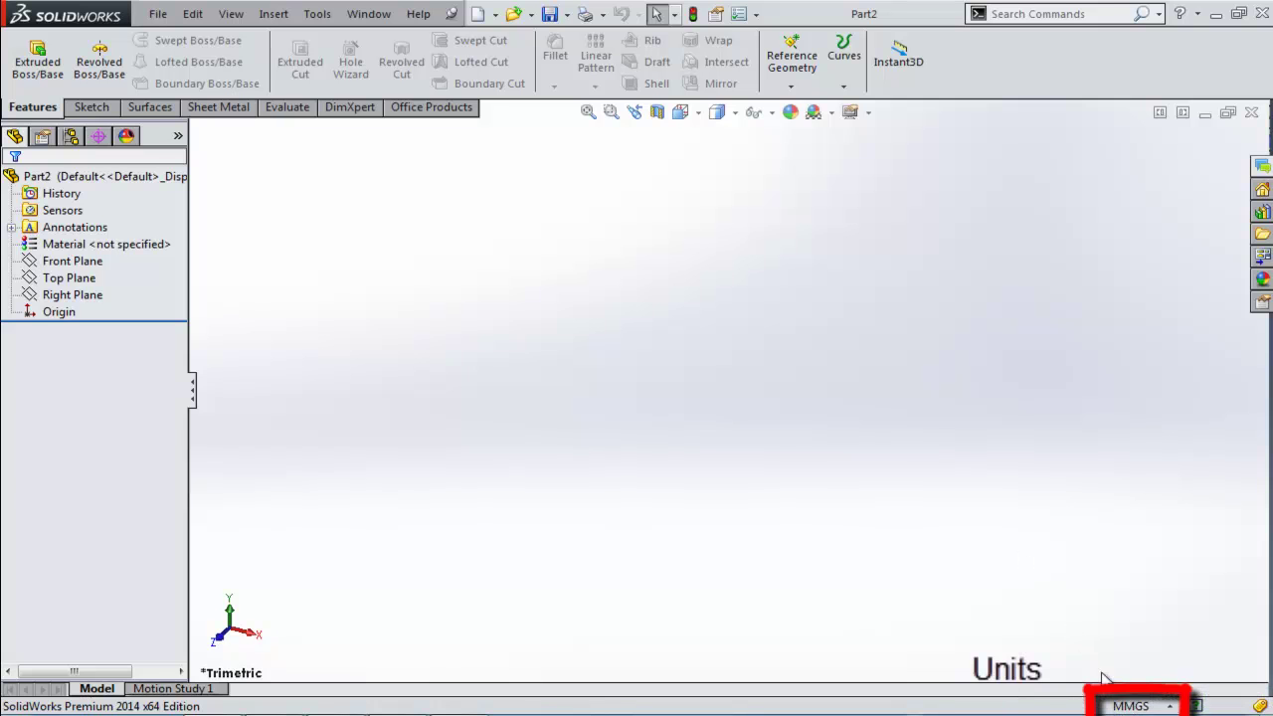
Switch the document units to IPS (inch, pound, second) and back to MMGS (millimeter, gram, second)
click(1131, 706)
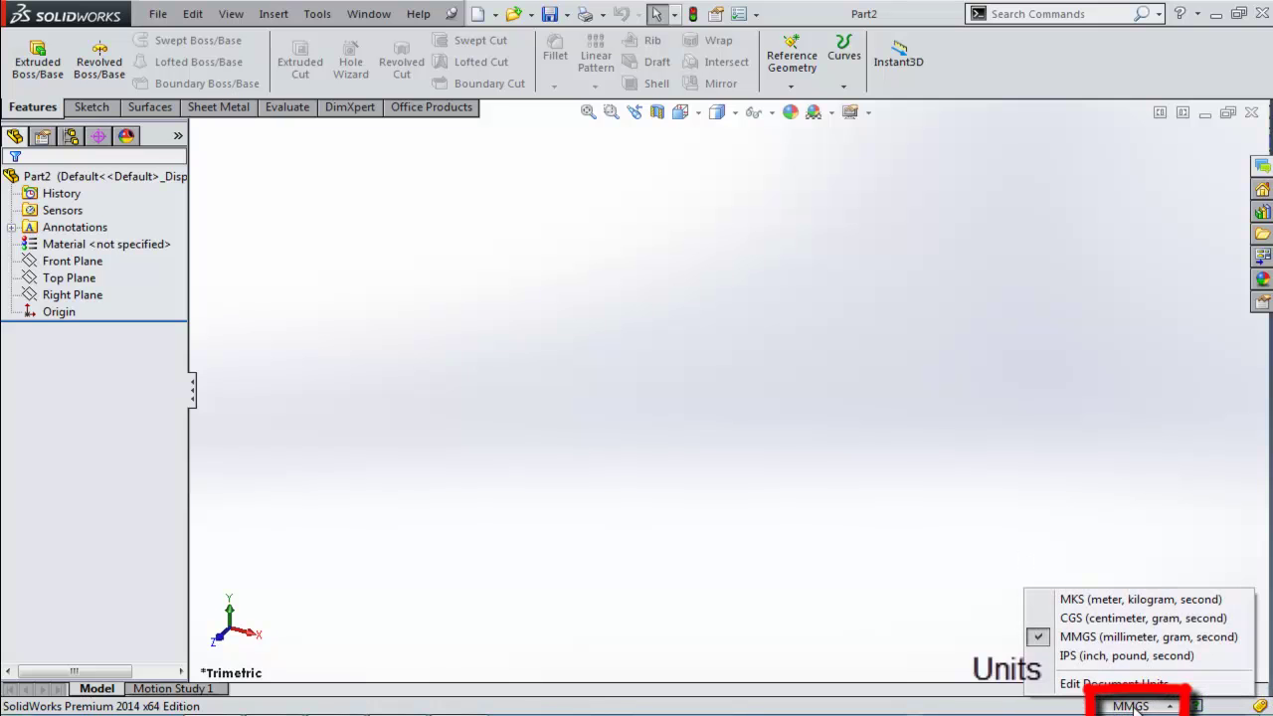
click(1071, 656)
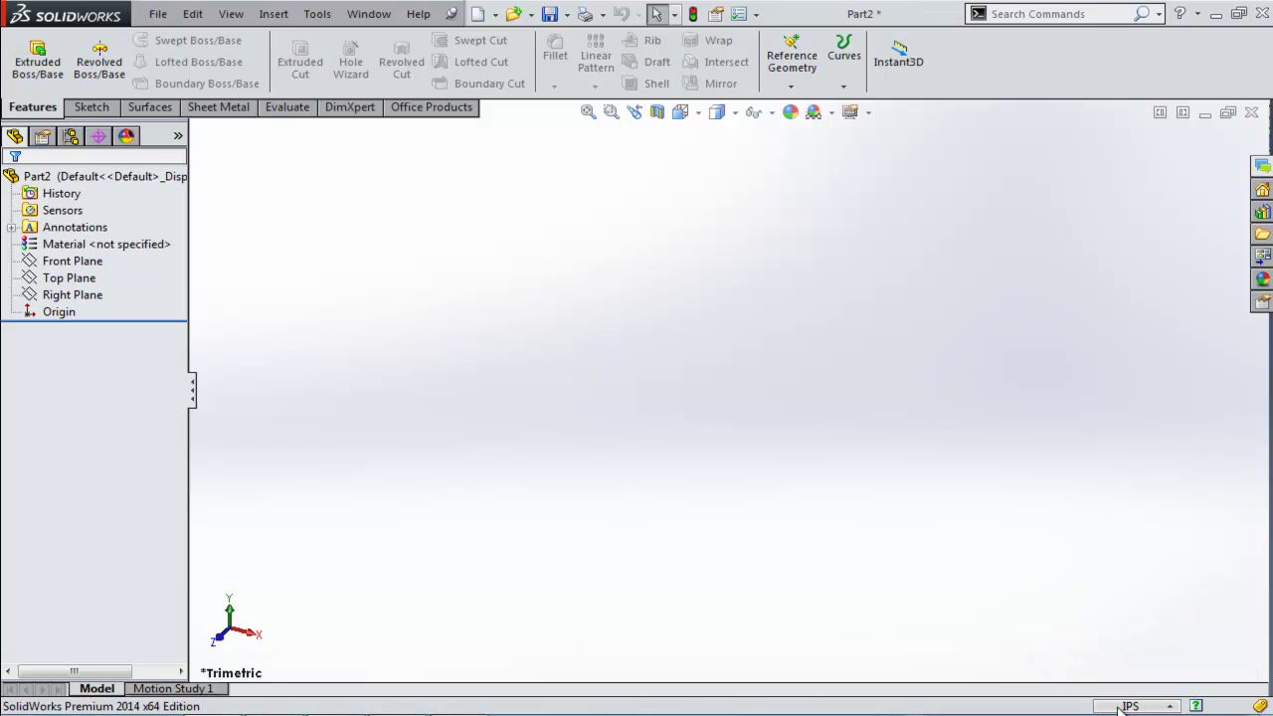
click(1131, 706)
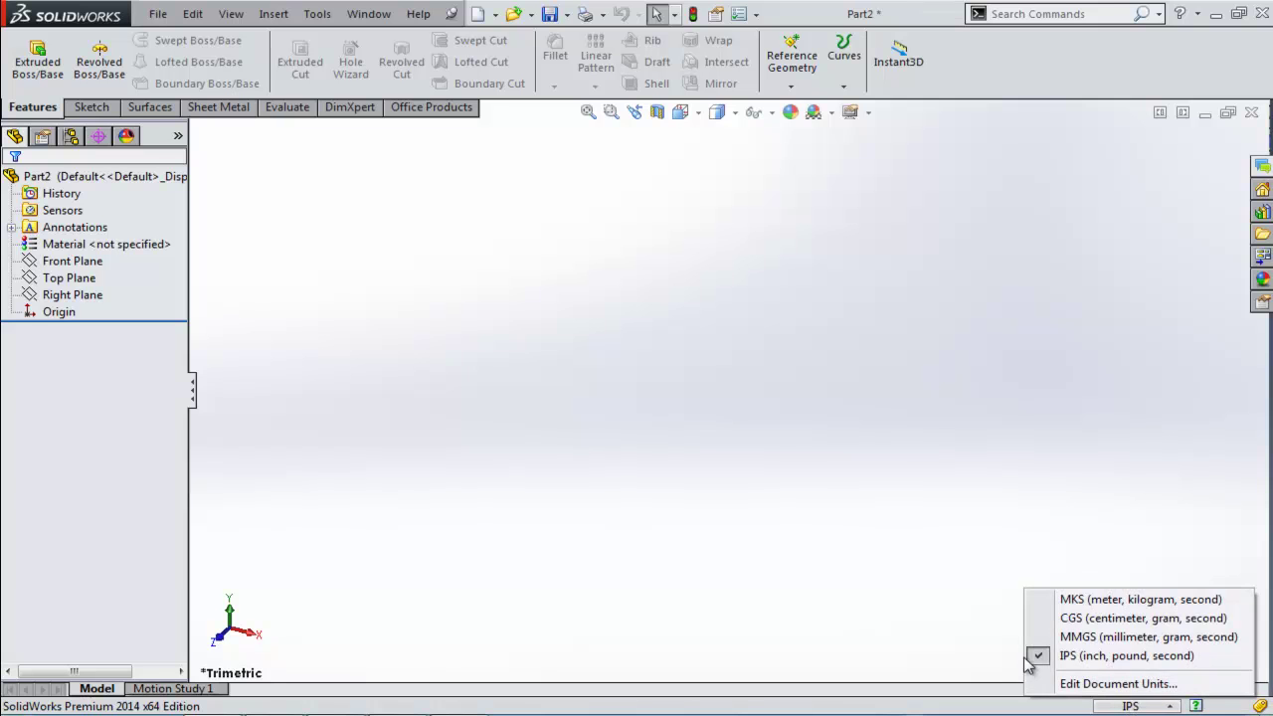
click(1072, 636)
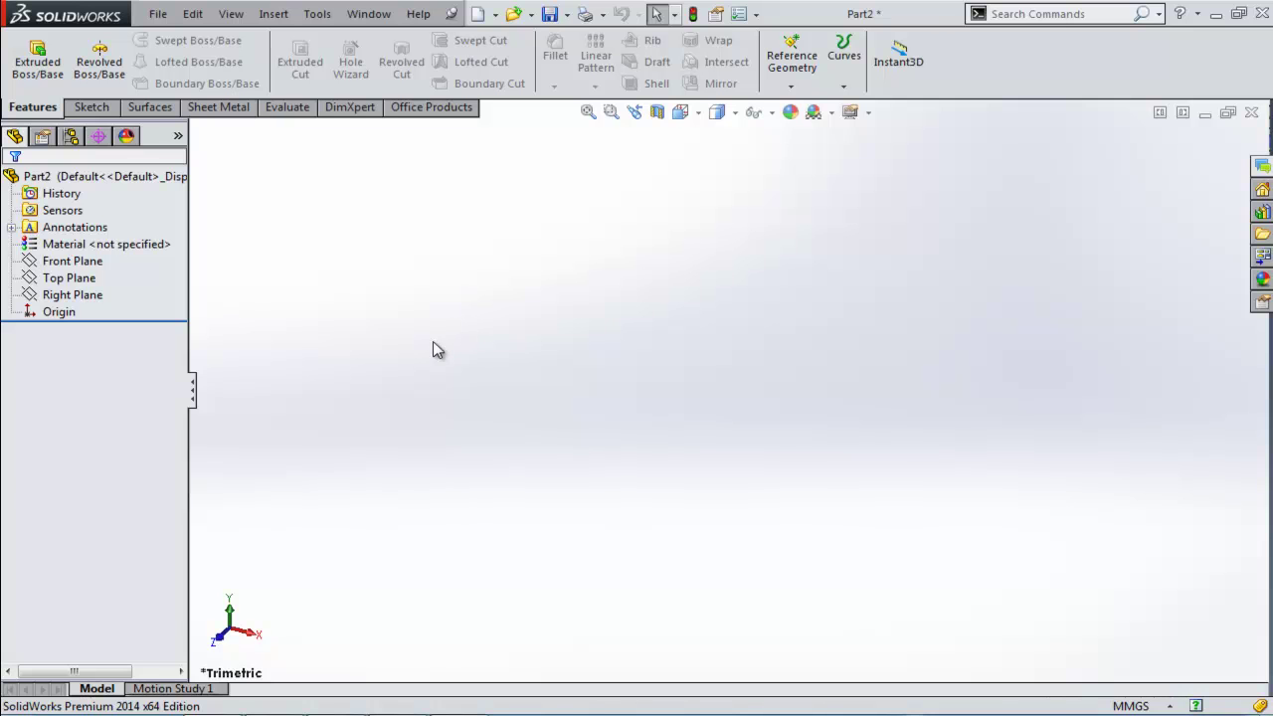
Consult the reference drawing for the base dimensions and start a sketch on the Top Plane
key(alt+Tab)
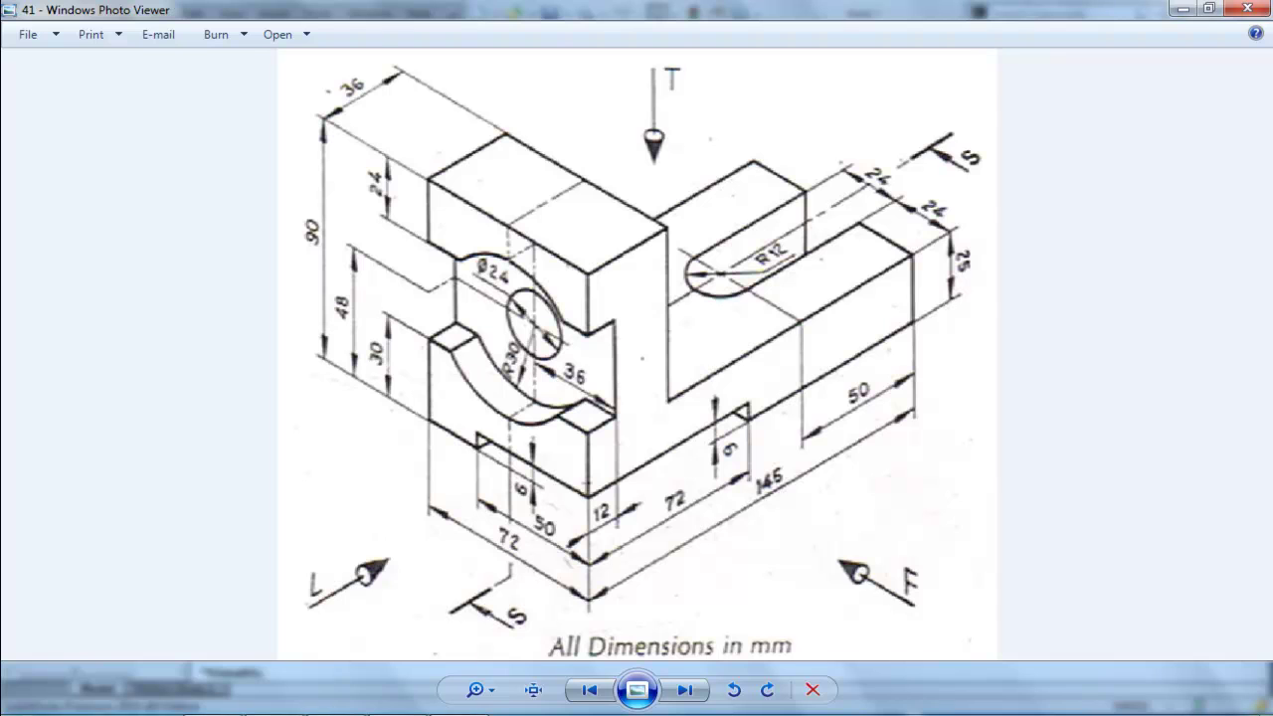
click(205, 621)
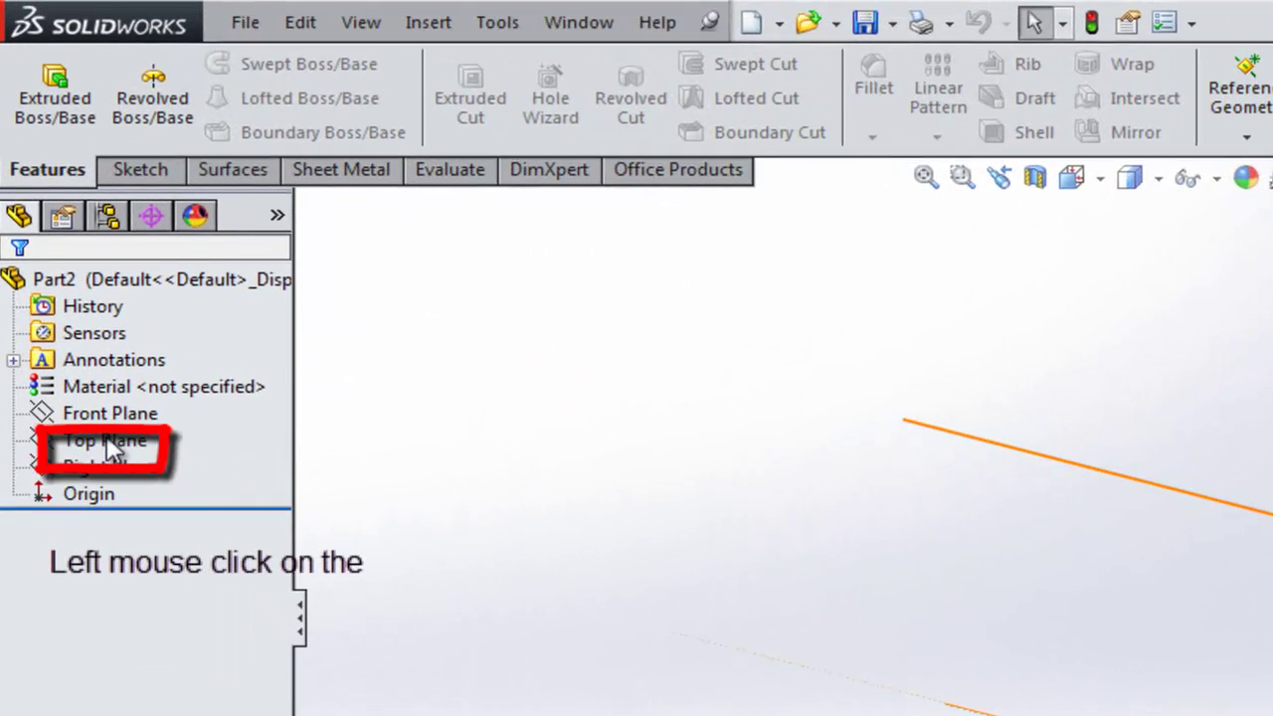
click(79, 315)
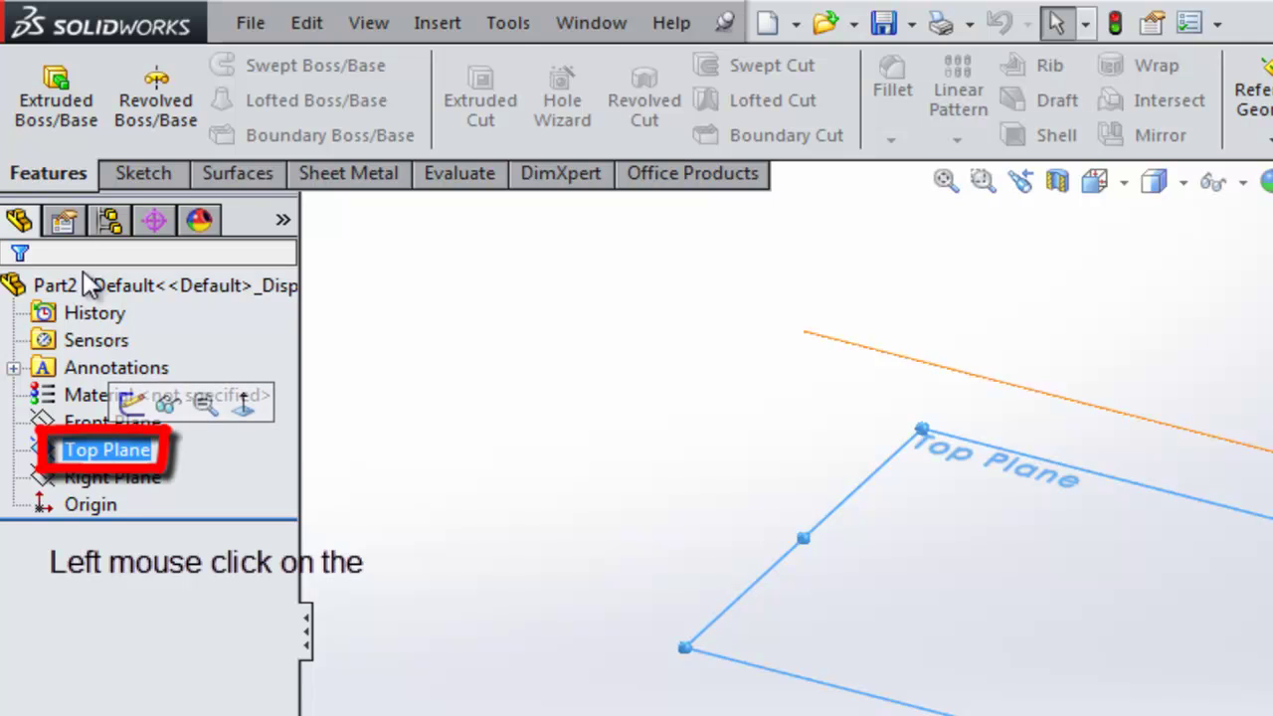
click(128, 175)
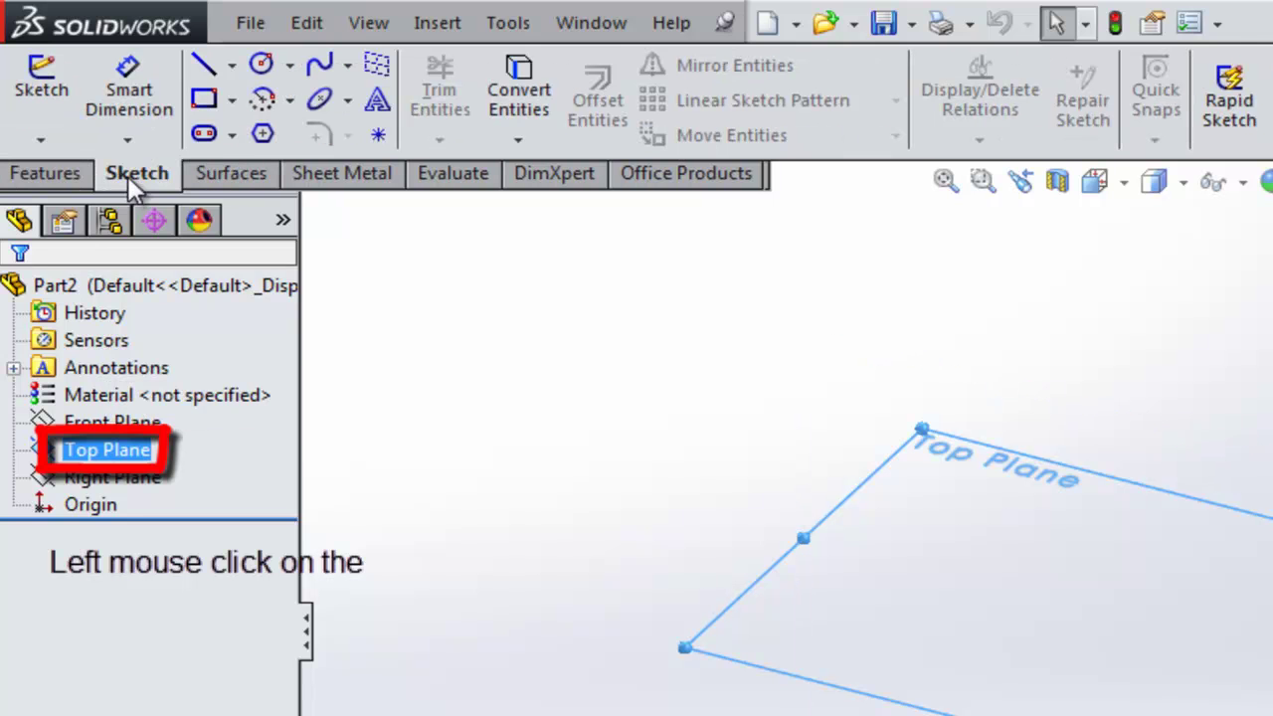
click(52, 115)
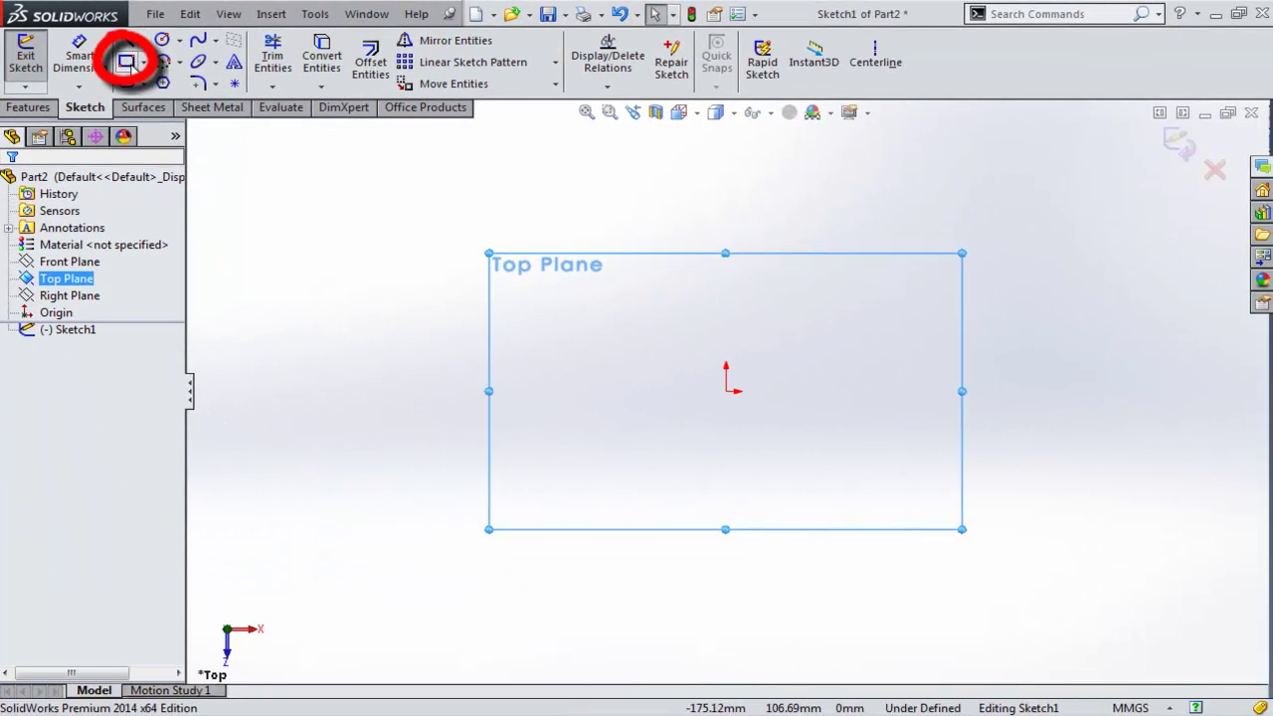
Sketch a corner rectangle about 86 mm long, with its right edge running vertically through the origin
click(128, 63)
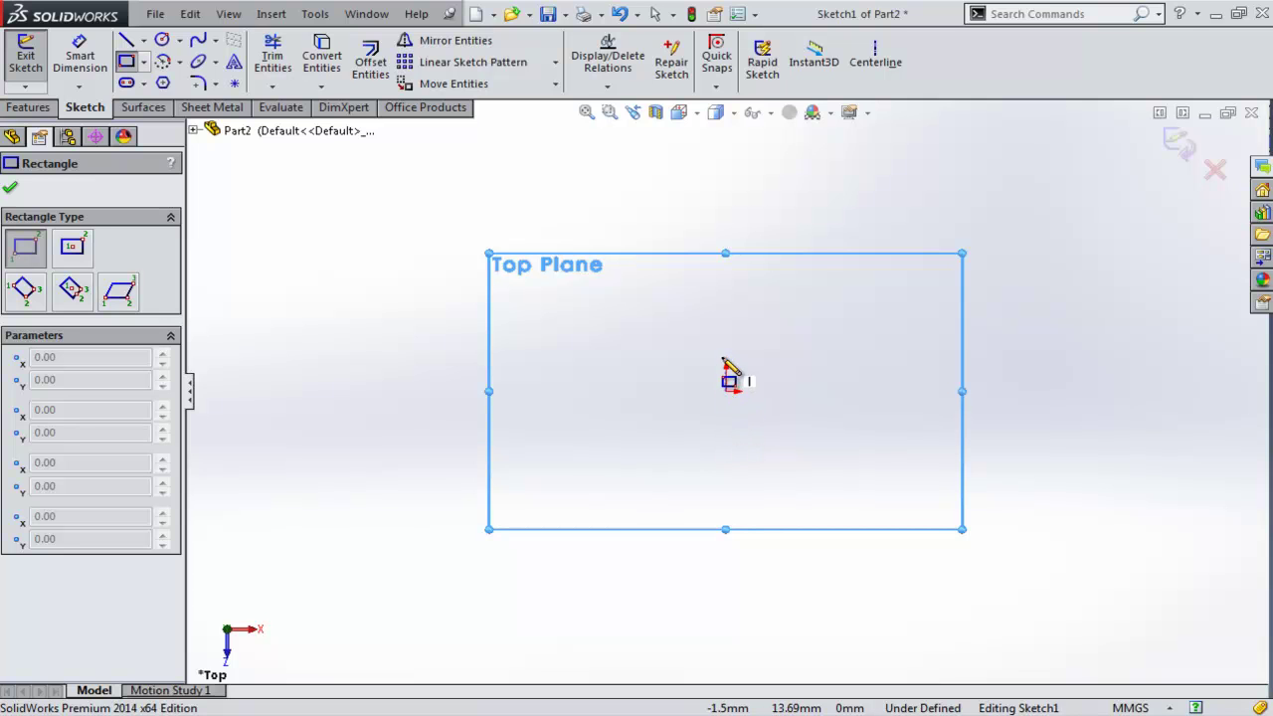
click(726, 432)
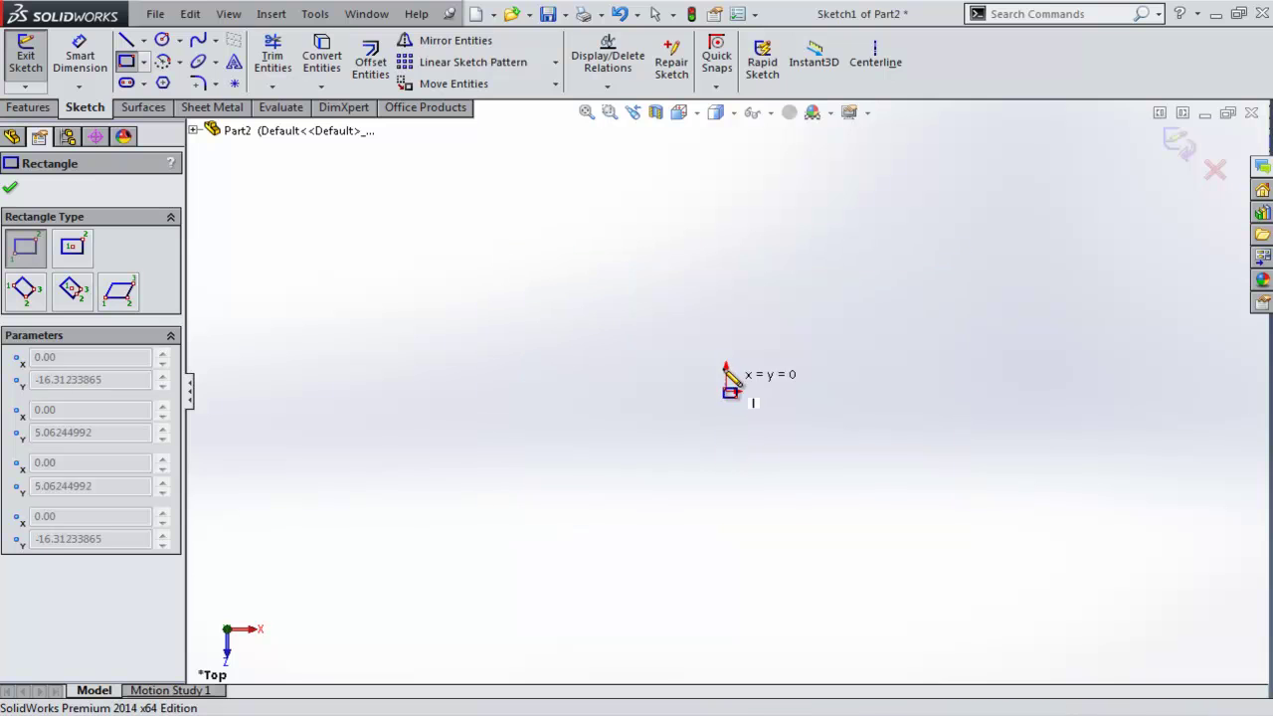
click(498, 339)
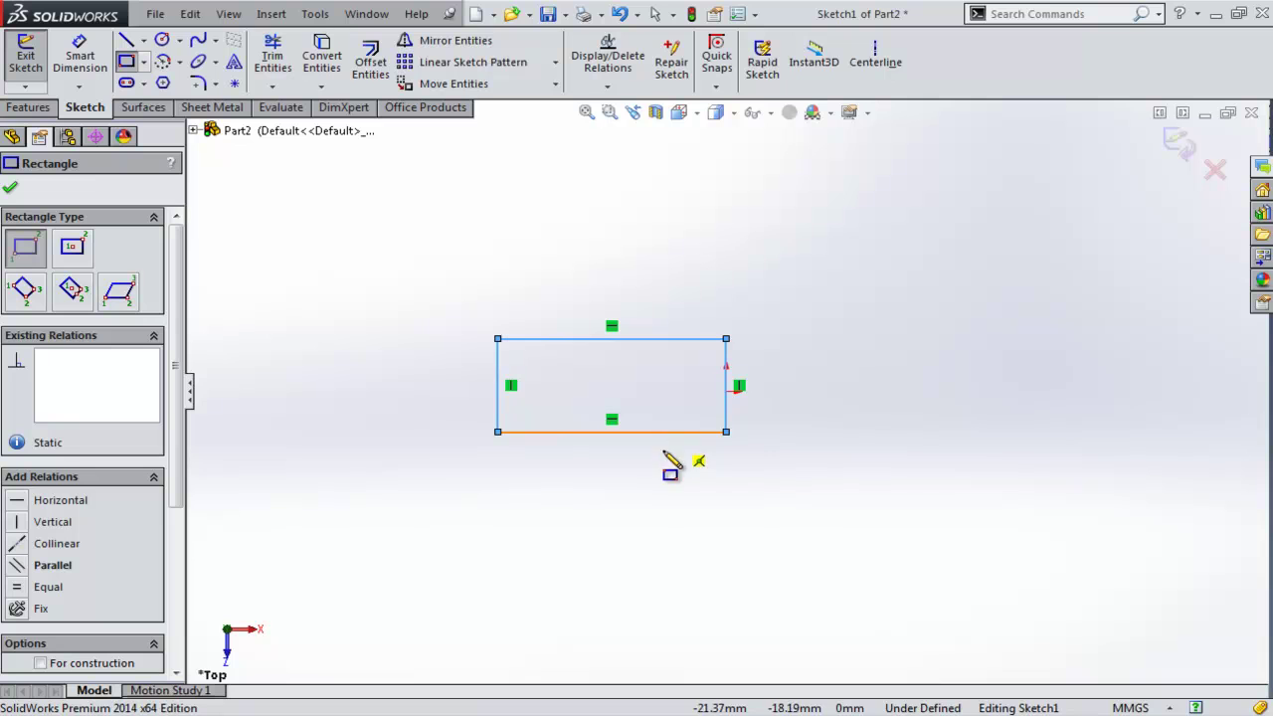
Dimension the rectangle's horizontal side to 145 mm and its vertical side to 72 mm, checking the reference drawing
click(82, 72)
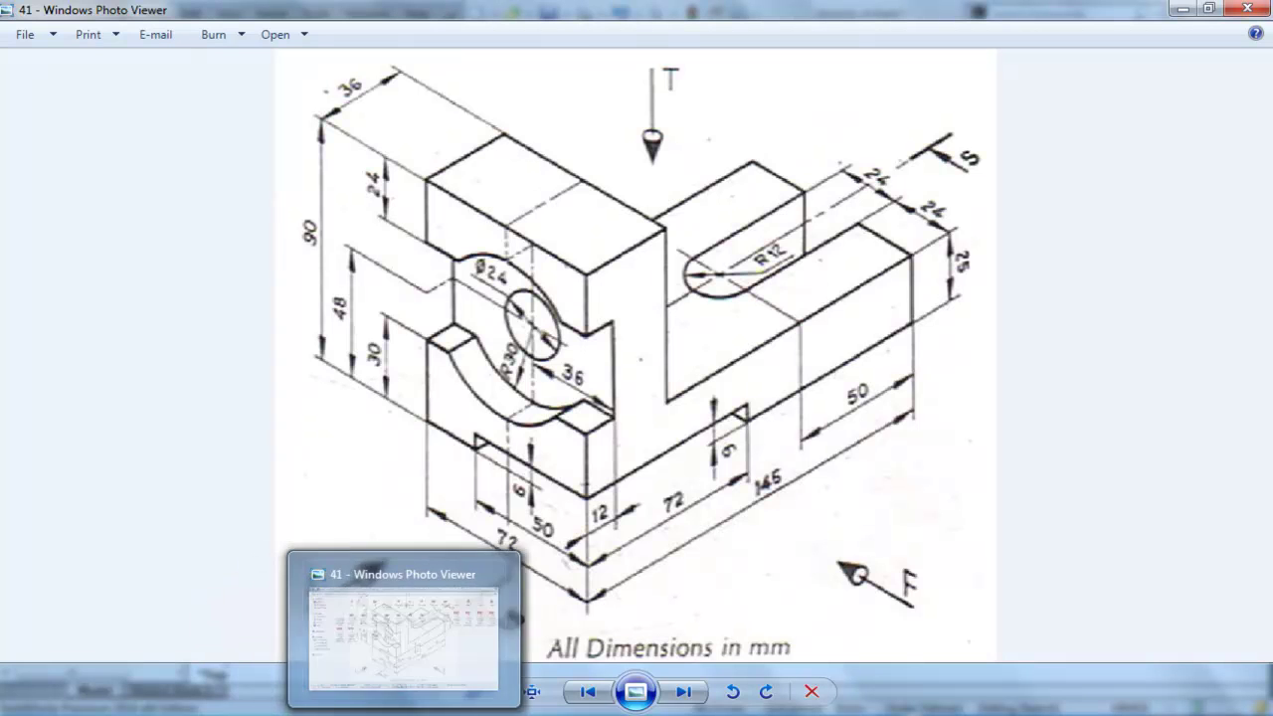
mouse_move(455, 711)
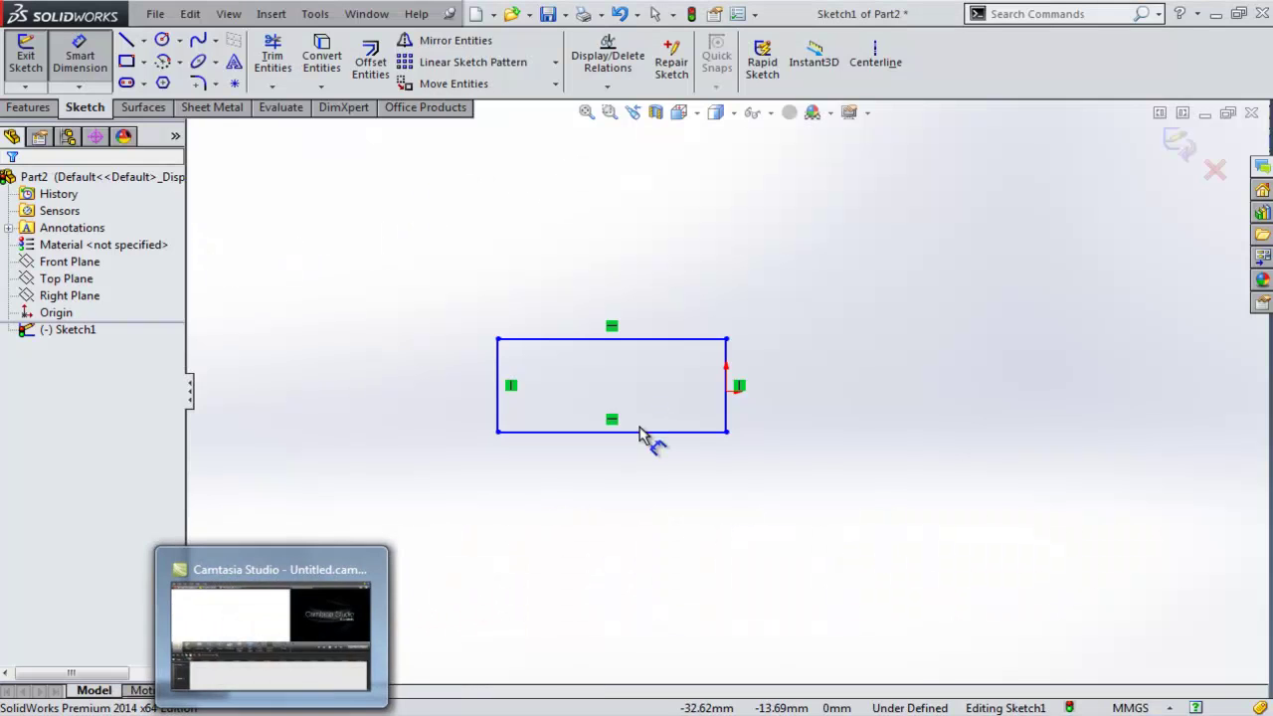
click(638, 432)
click(634, 488)
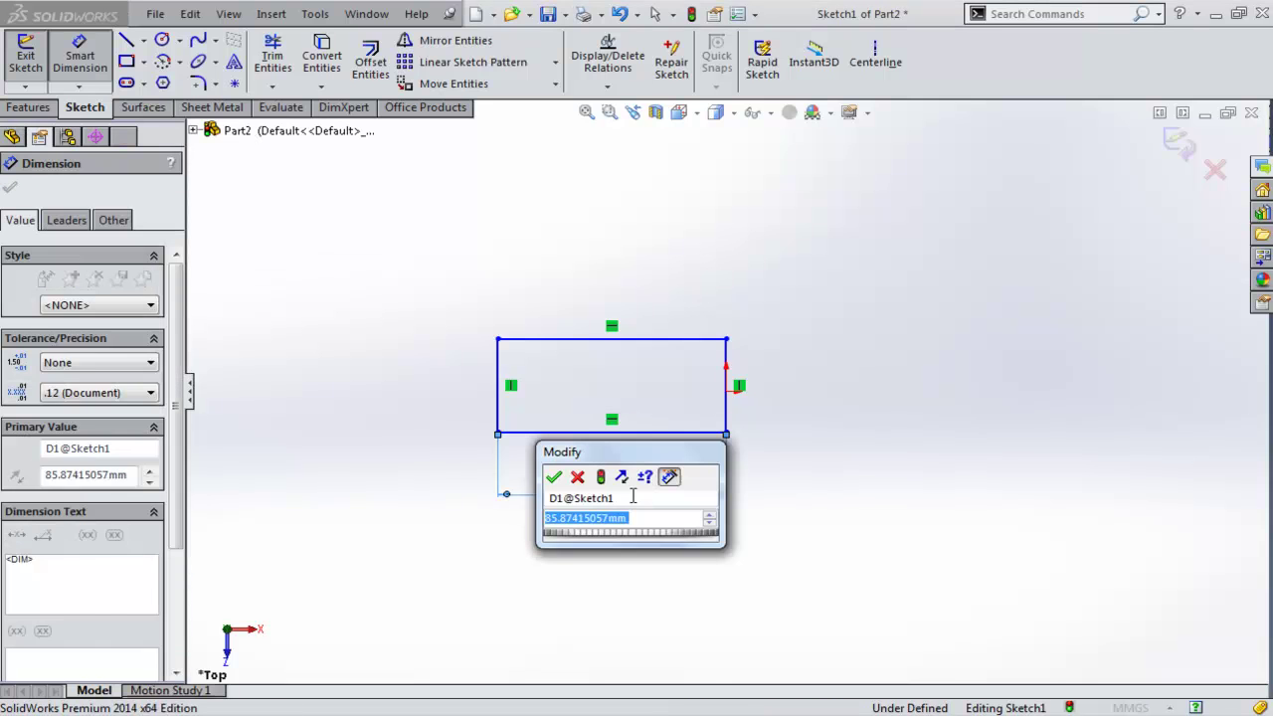
text(145)
key(Return)
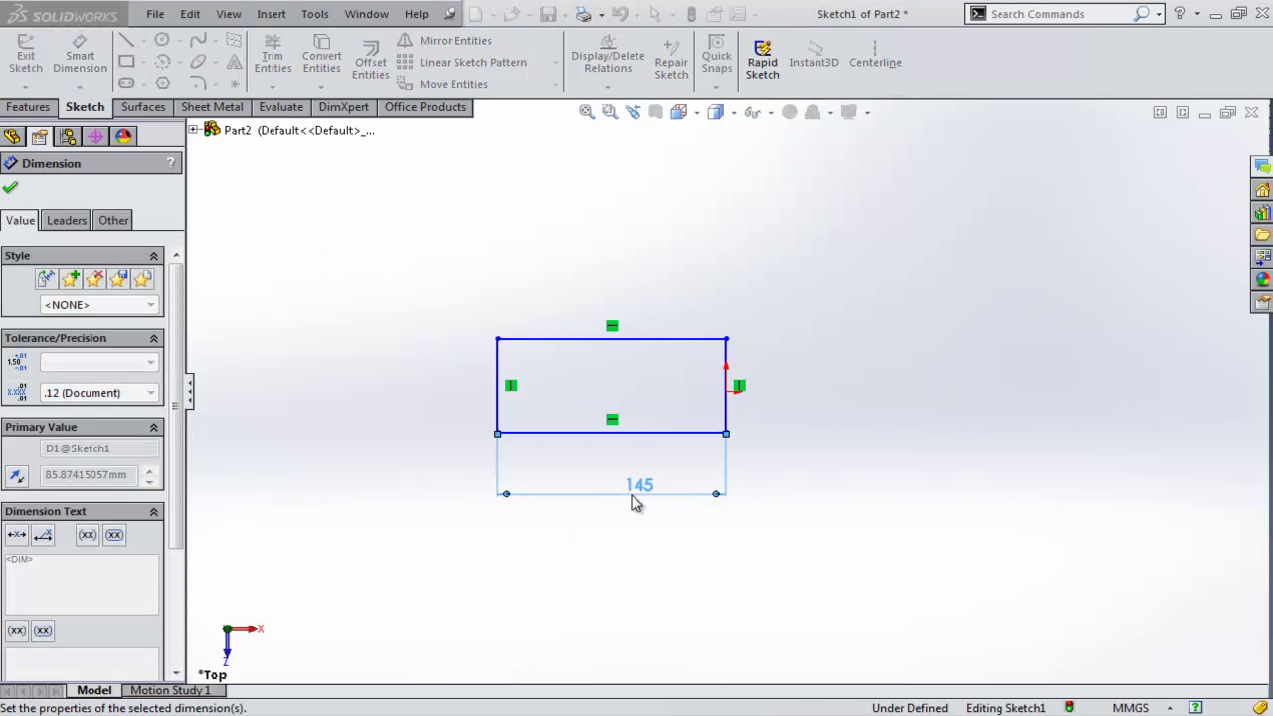
click(499, 406)
click(463, 409)
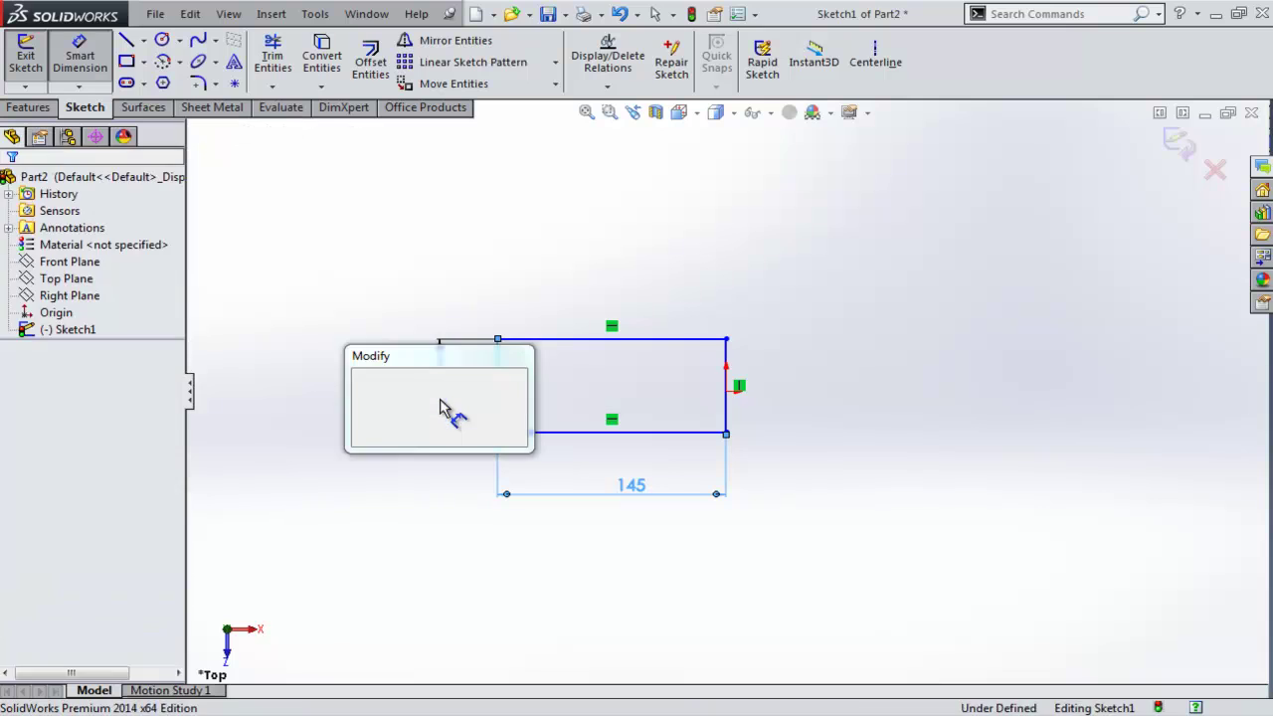
text(72)
key(Return)
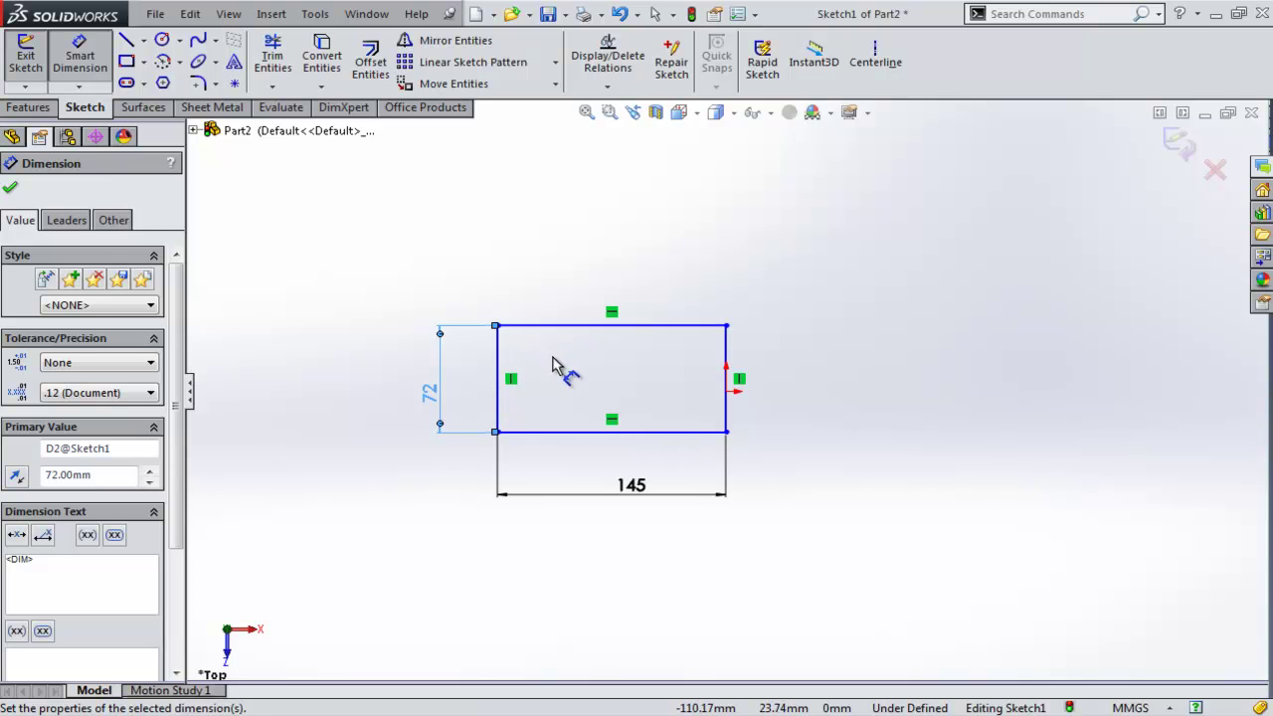
key(Escape)
Move the rectangle slightly by its lower edge to test whether its position is constrained
click(573, 433)
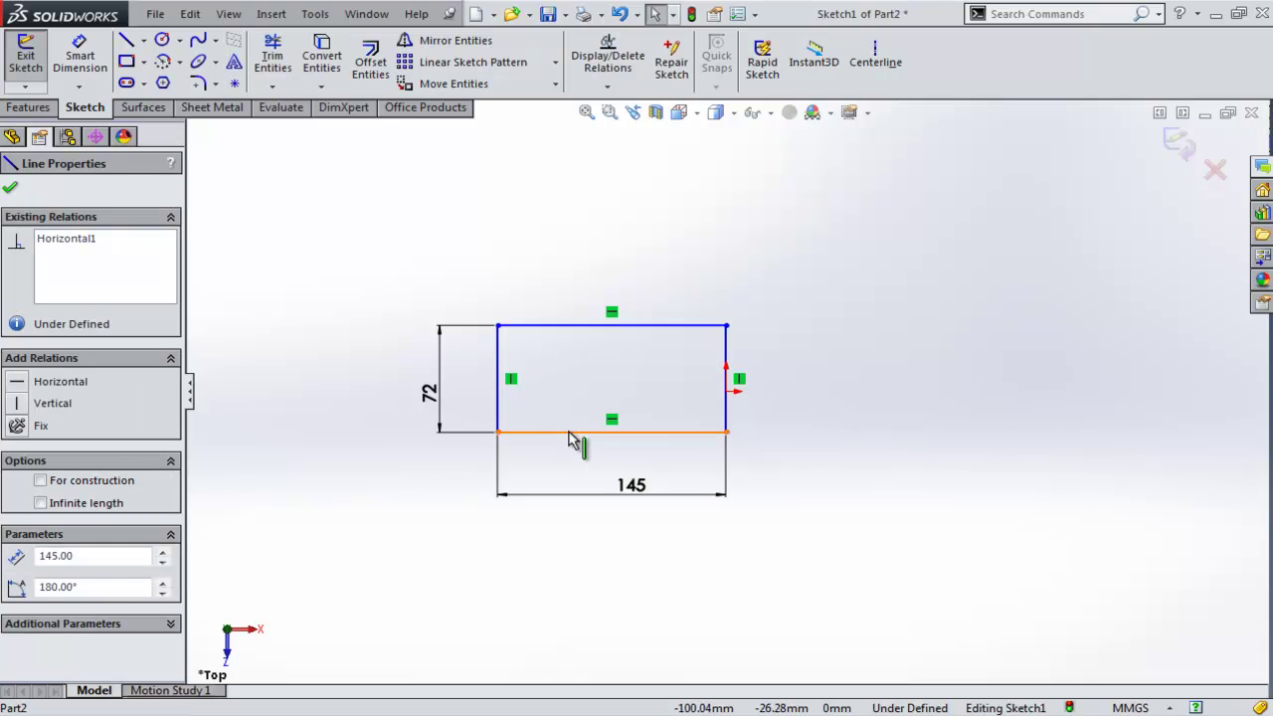
drag(572, 434, 618, 444)
click(861, 460)
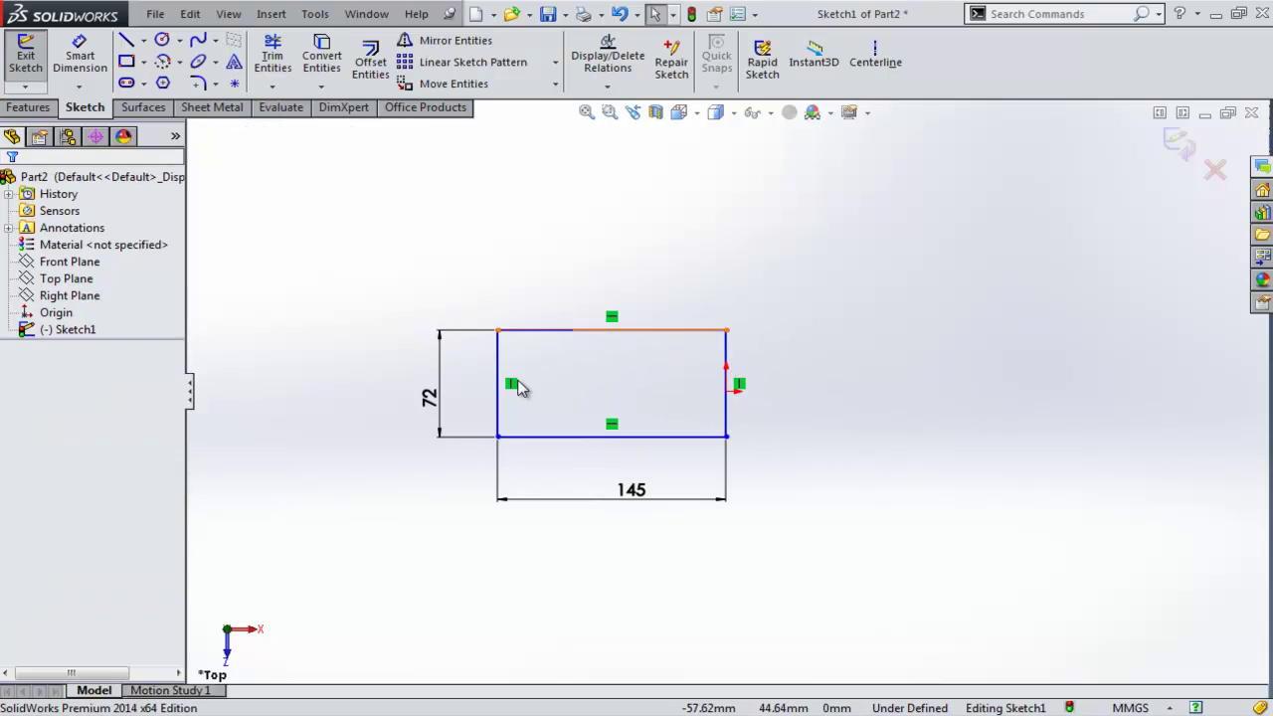
Add a Midpoint relation between the rectangle's right edge and the origin, and exit the sketch
ctrl+click(724, 412)
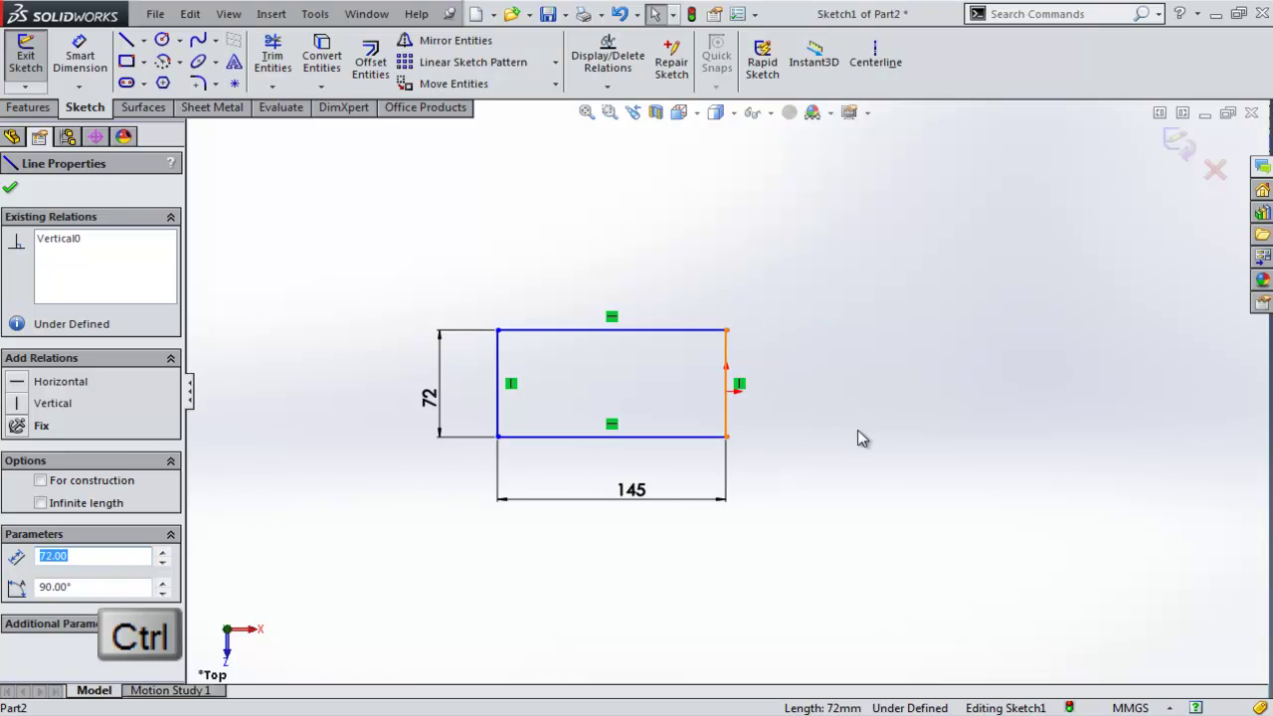
ctrl+click(727, 391)
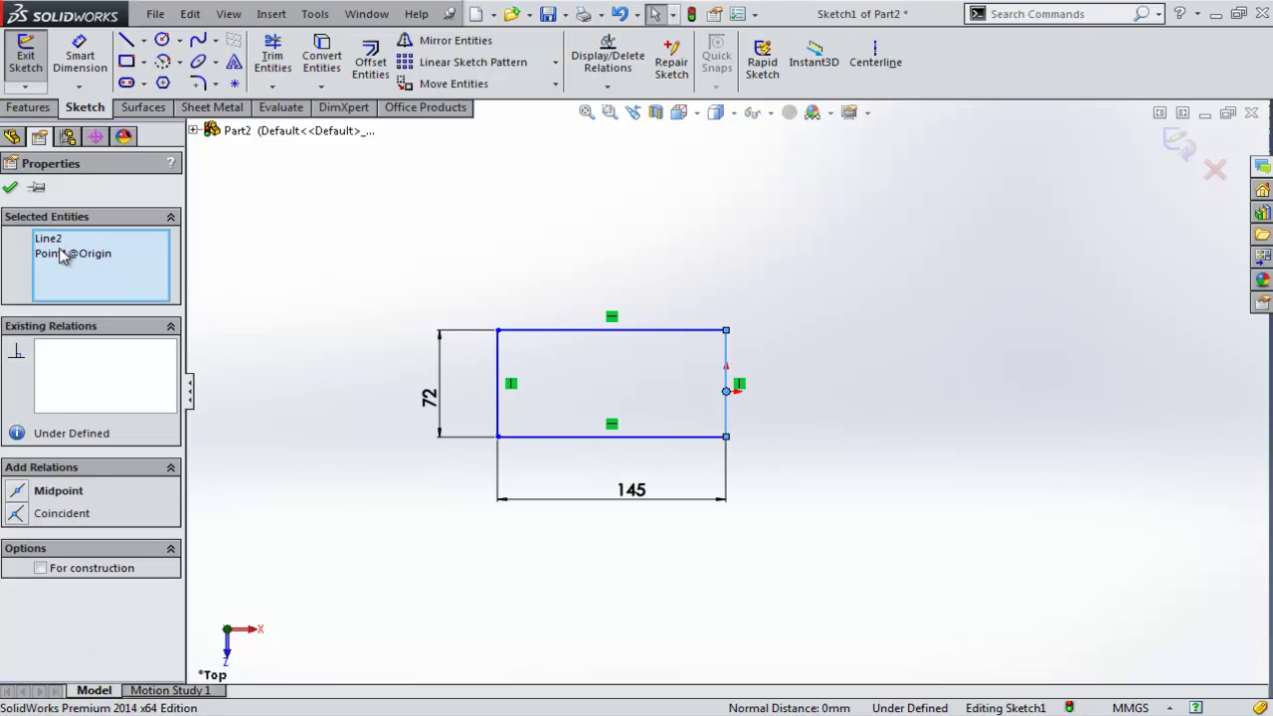
click(20, 491)
click(909, 364)
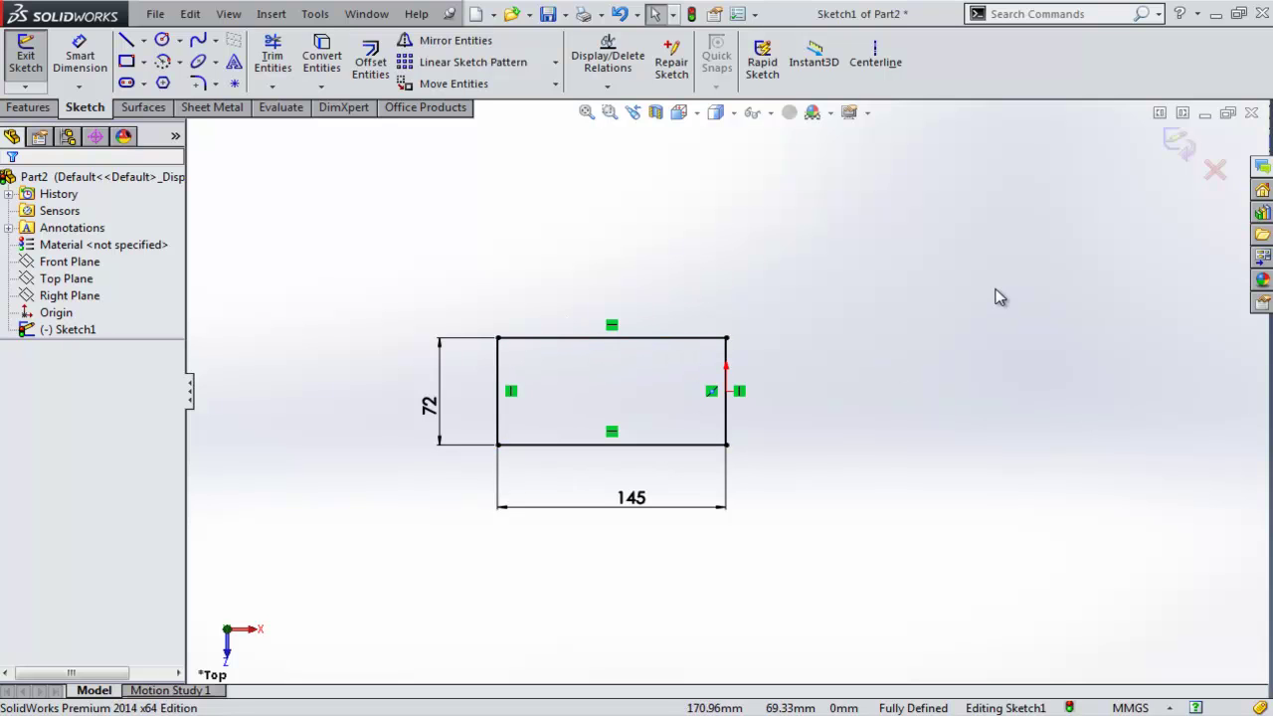
click(1179, 147)
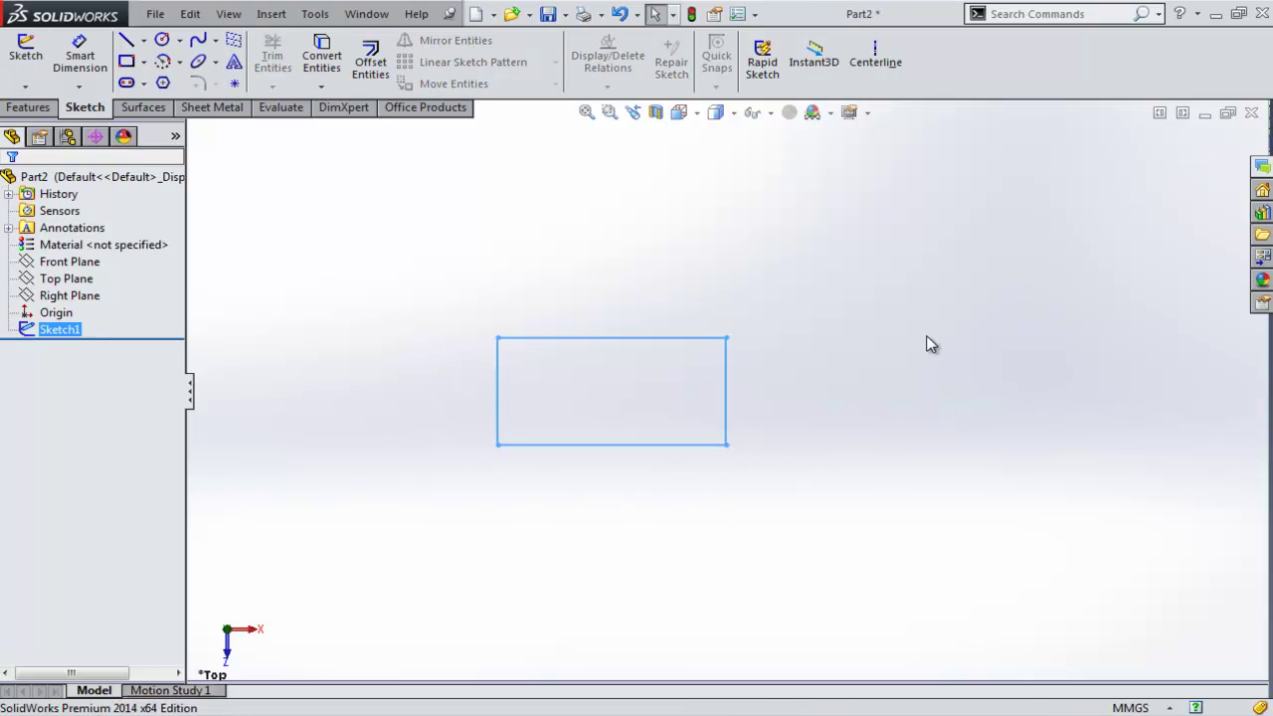
Extrude the rectangular sketch upward as a blind boss with a depth of 90 mm
click(30, 110)
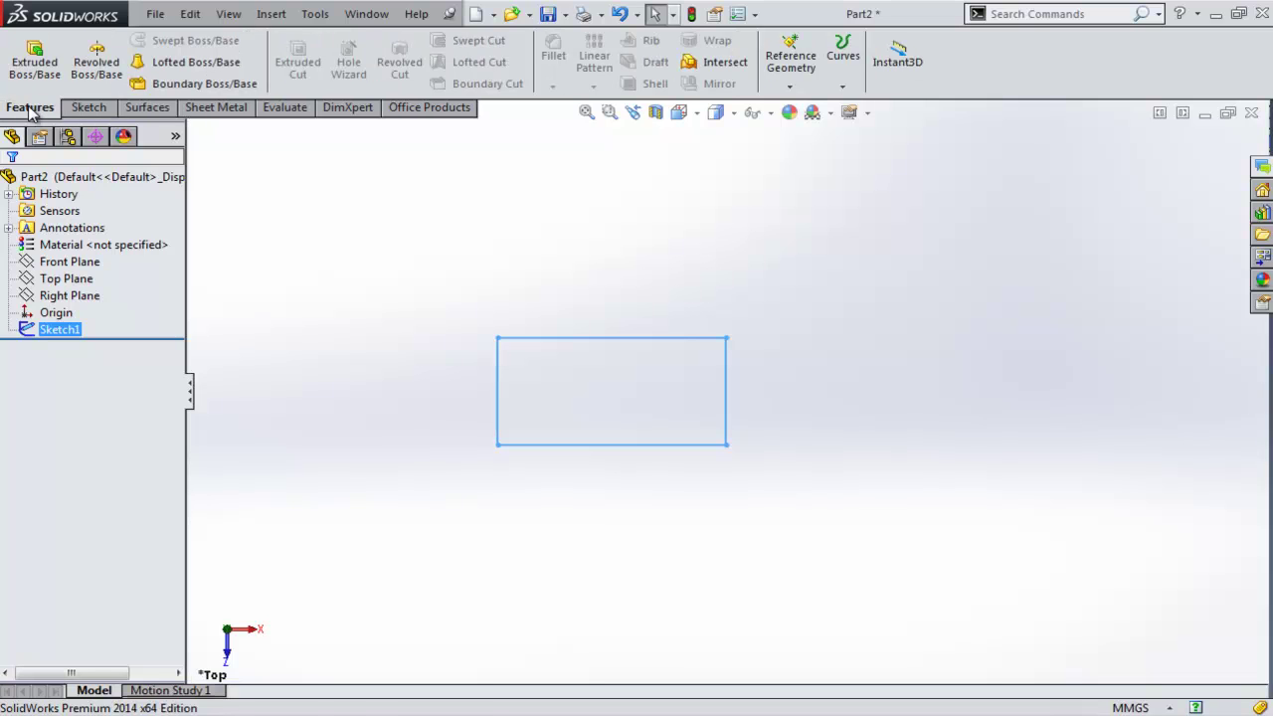
click(35, 61)
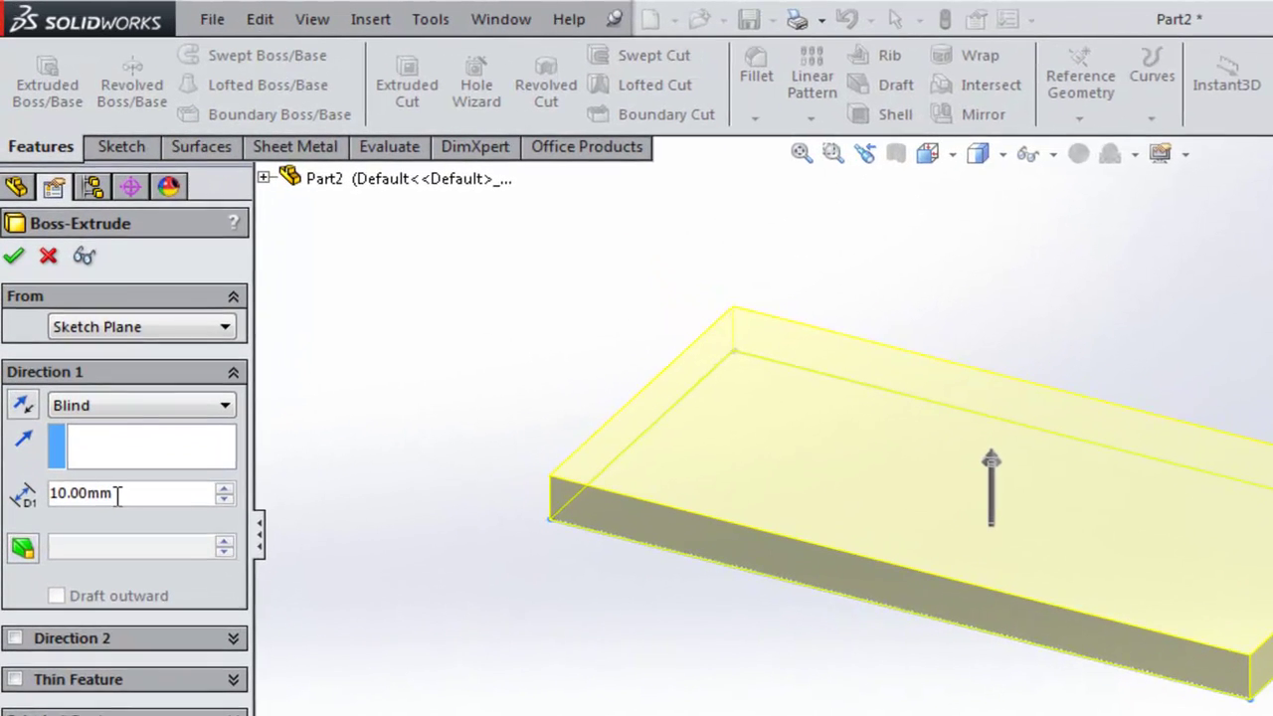
click(69, 360)
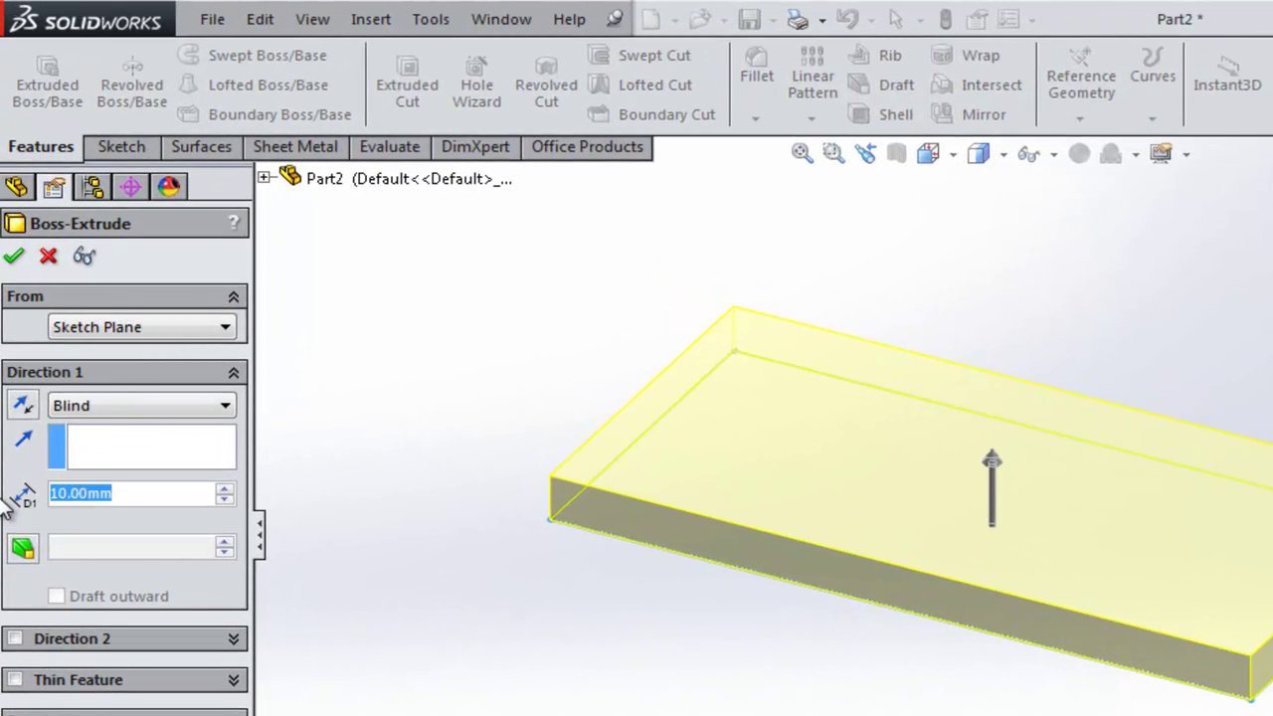
text(90)
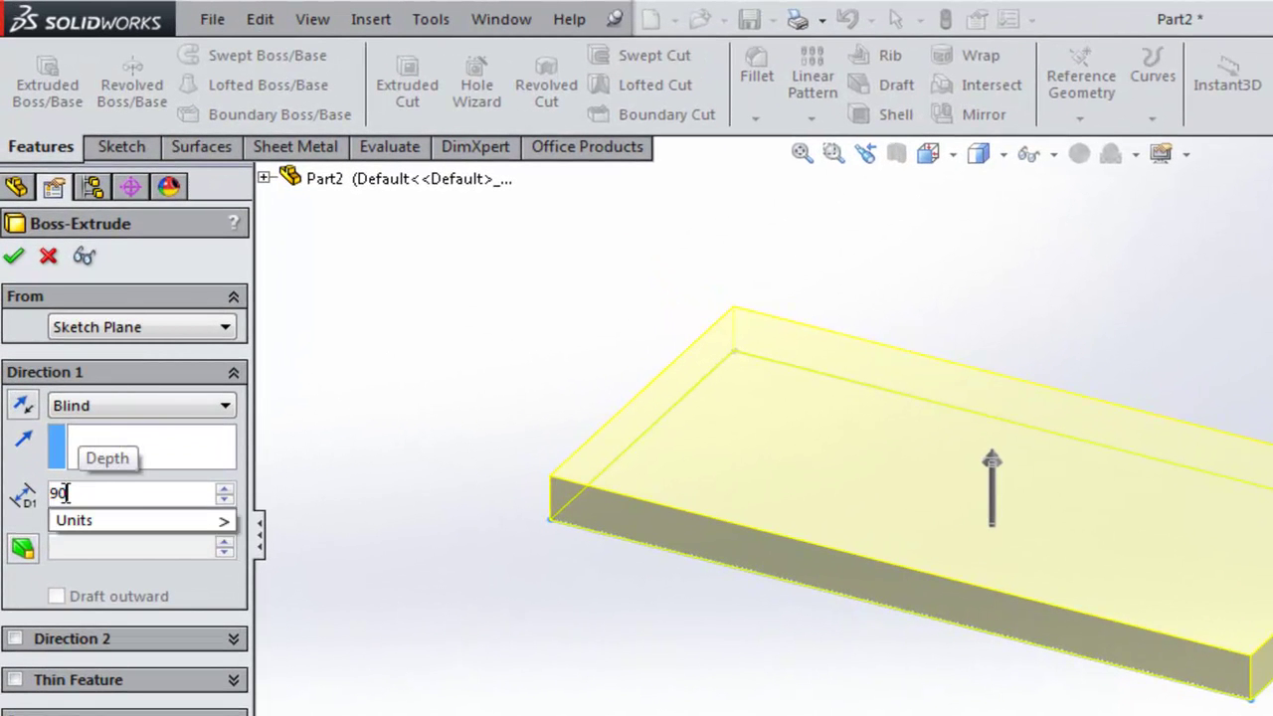
key(Return)
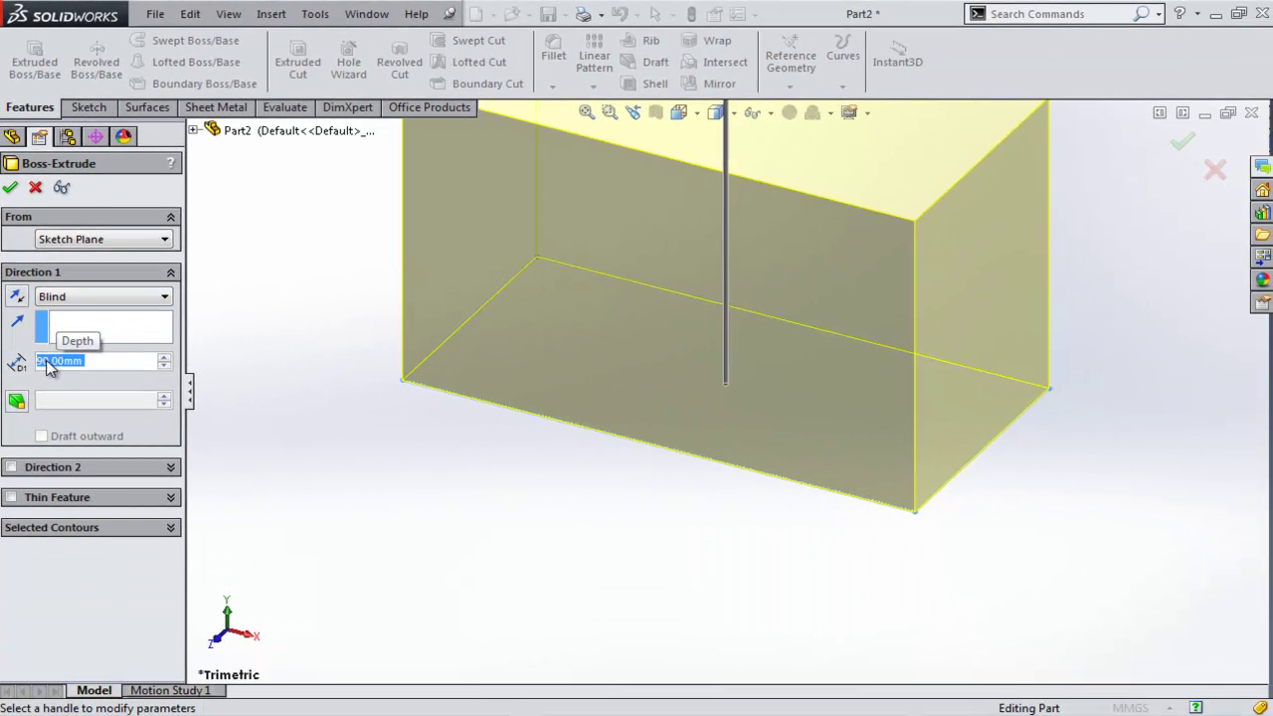
key(Return)
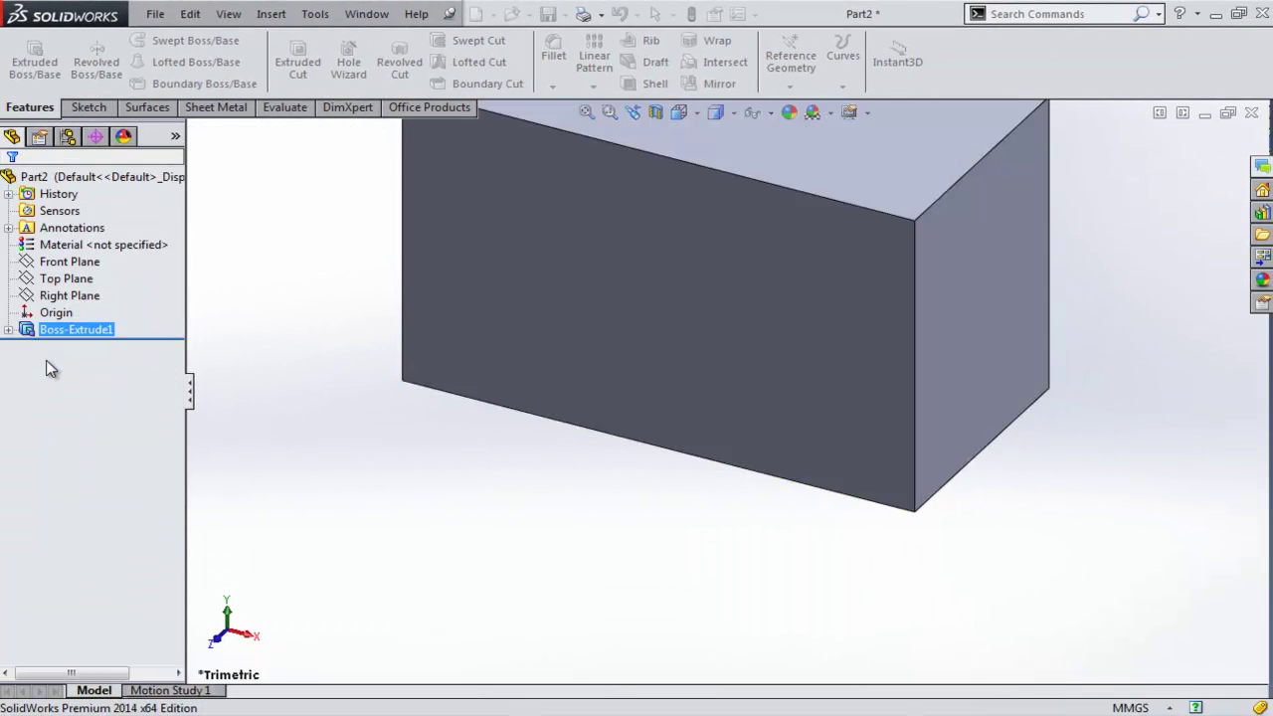
Check the reference drawing, then start a sketch on the block's long front face and view that face straight on
key(f)
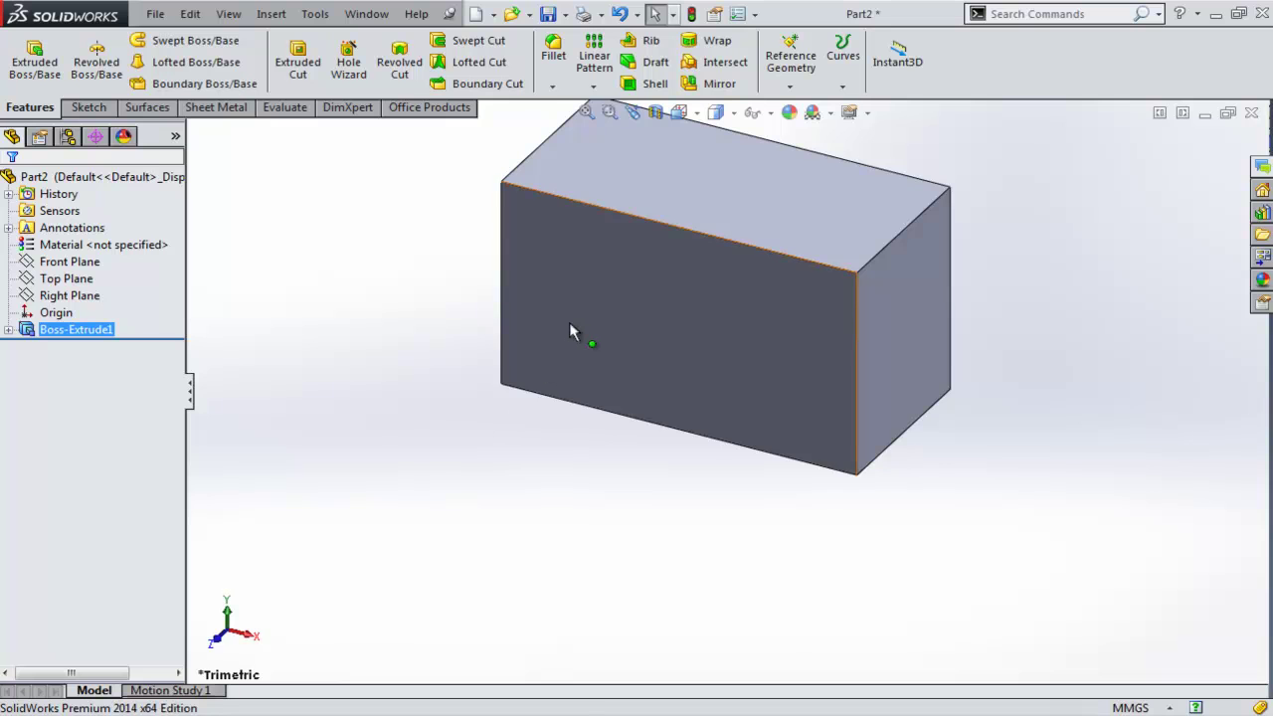
scroll(569, 321, up, 1)
middle_drag(438, 299, 487, 400)
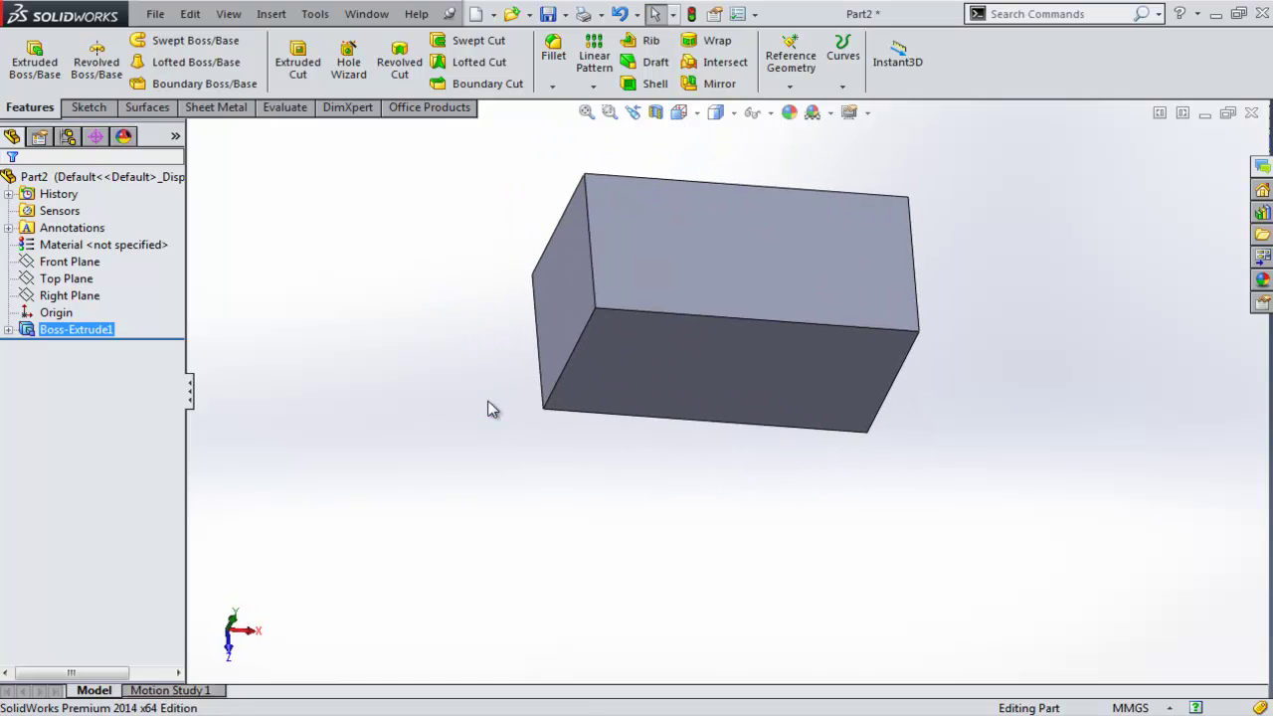
middle_drag(584, 463, 603, 372)
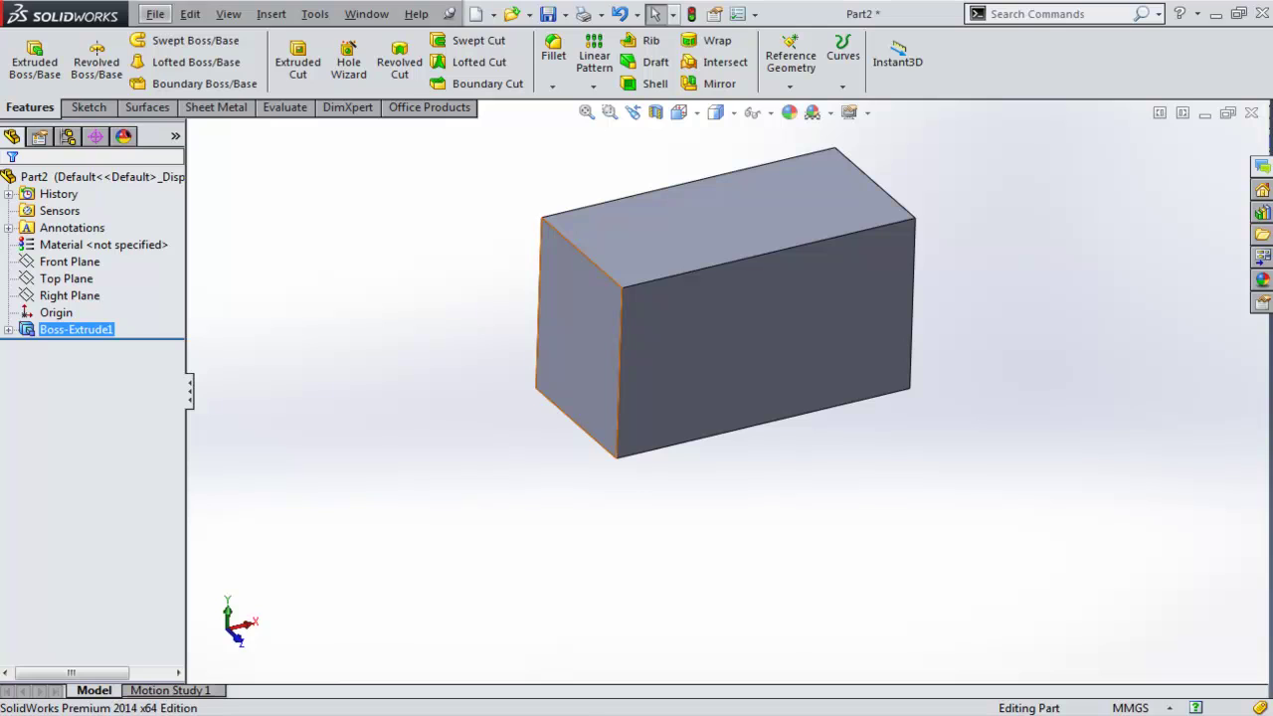
key(alt+Tab)
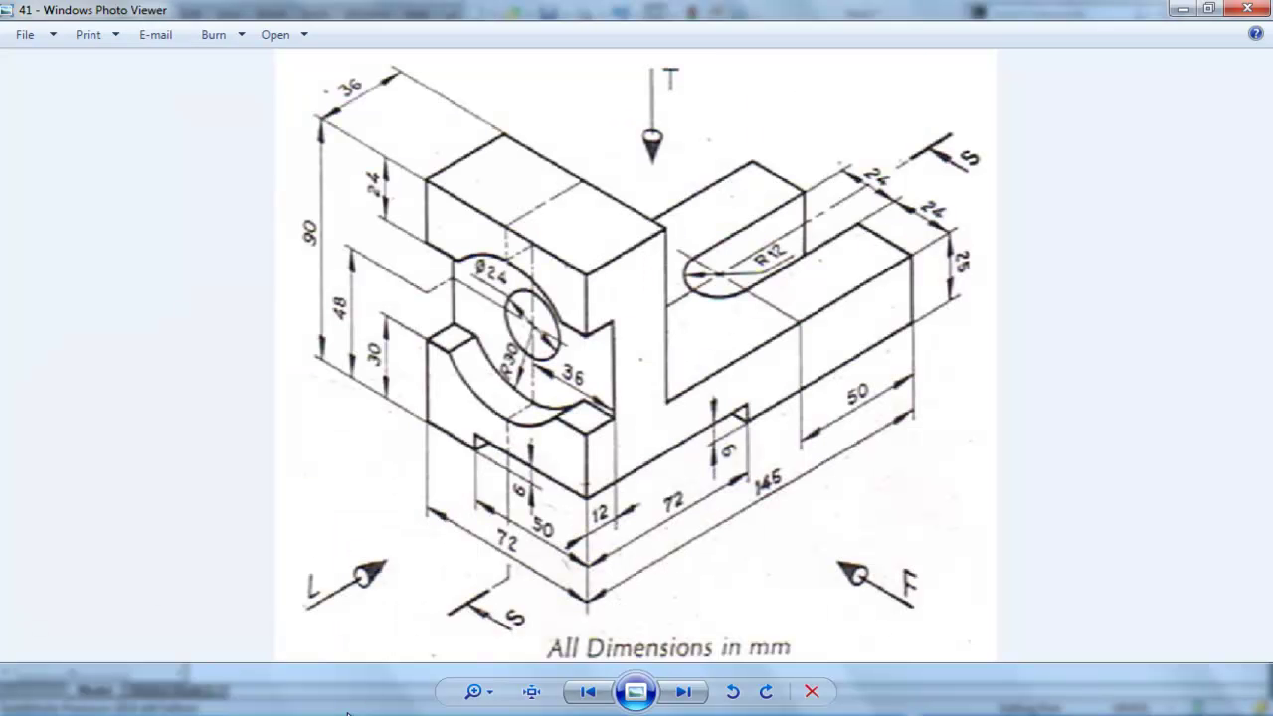
key(alt+Tab)
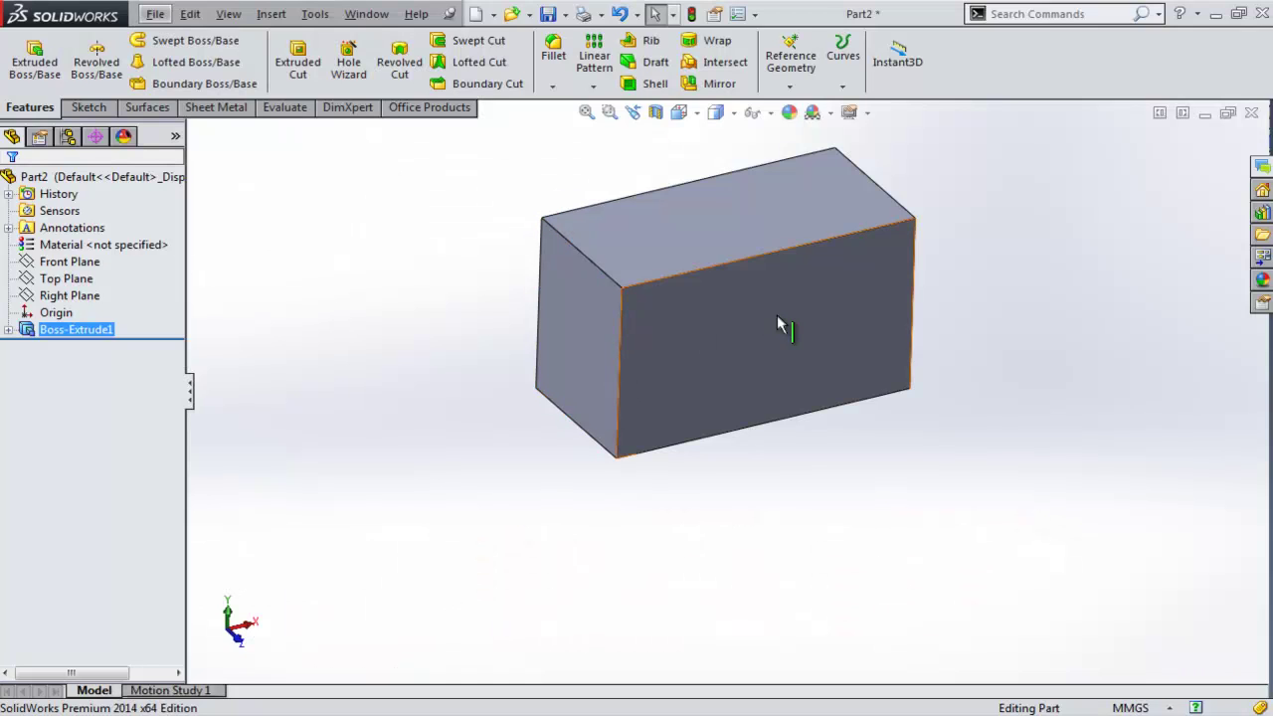
click(784, 338)
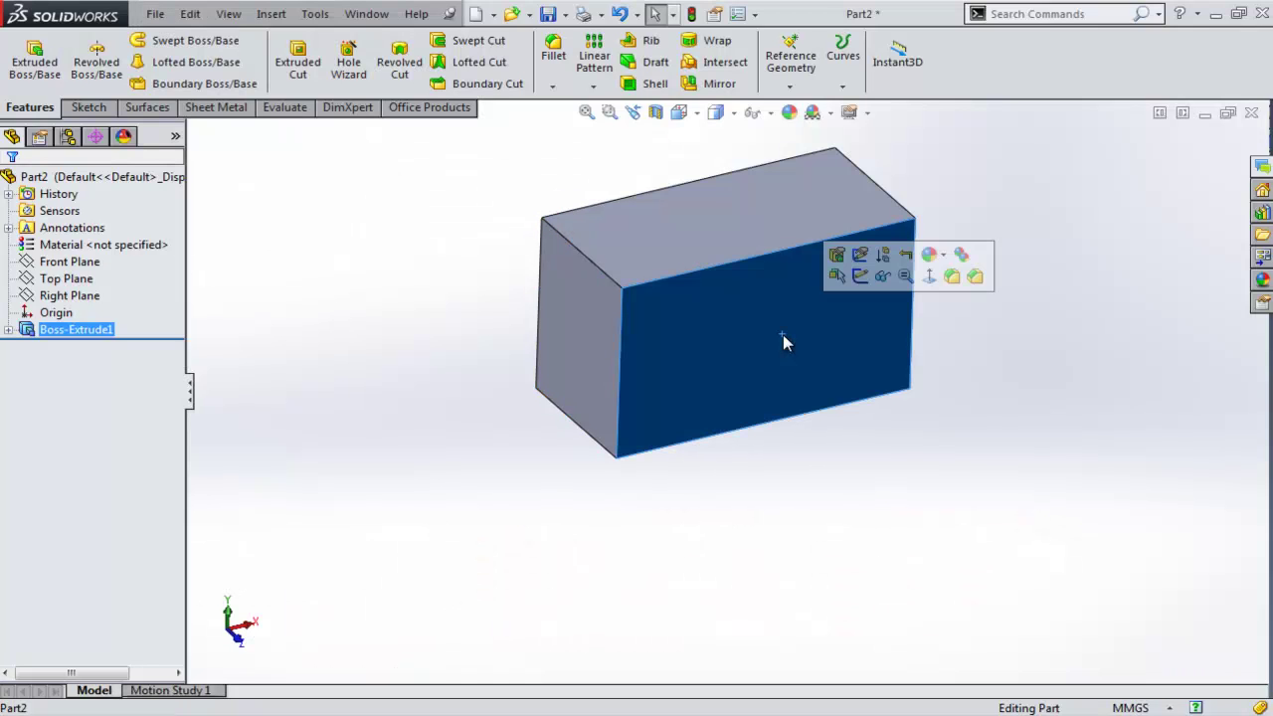
click(858, 277)
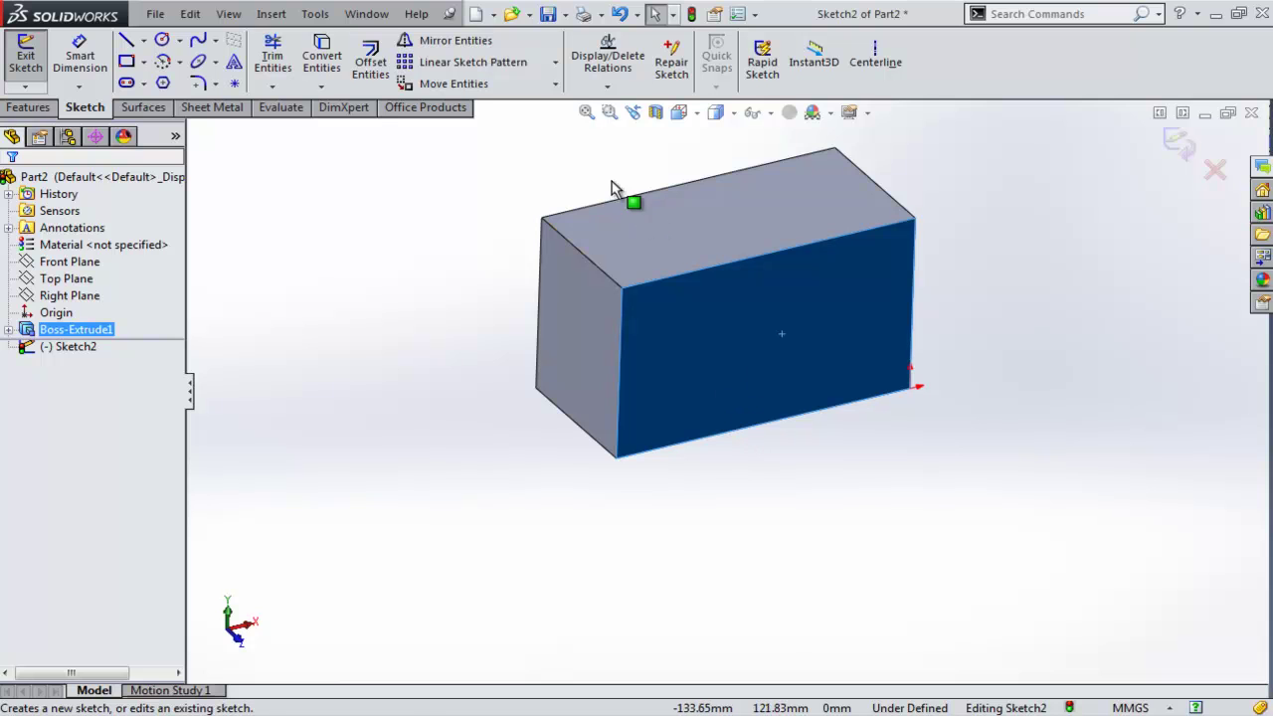
click(699, 114)
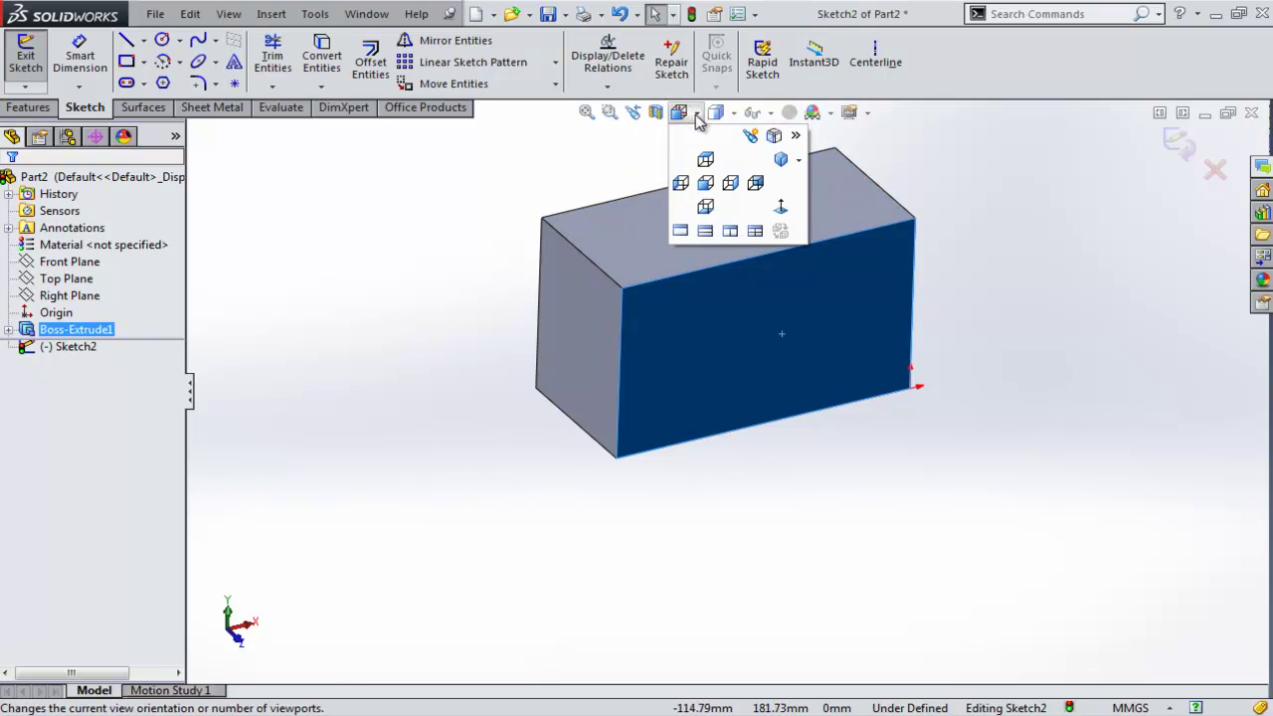
click(780, 208)
click(308, 464)
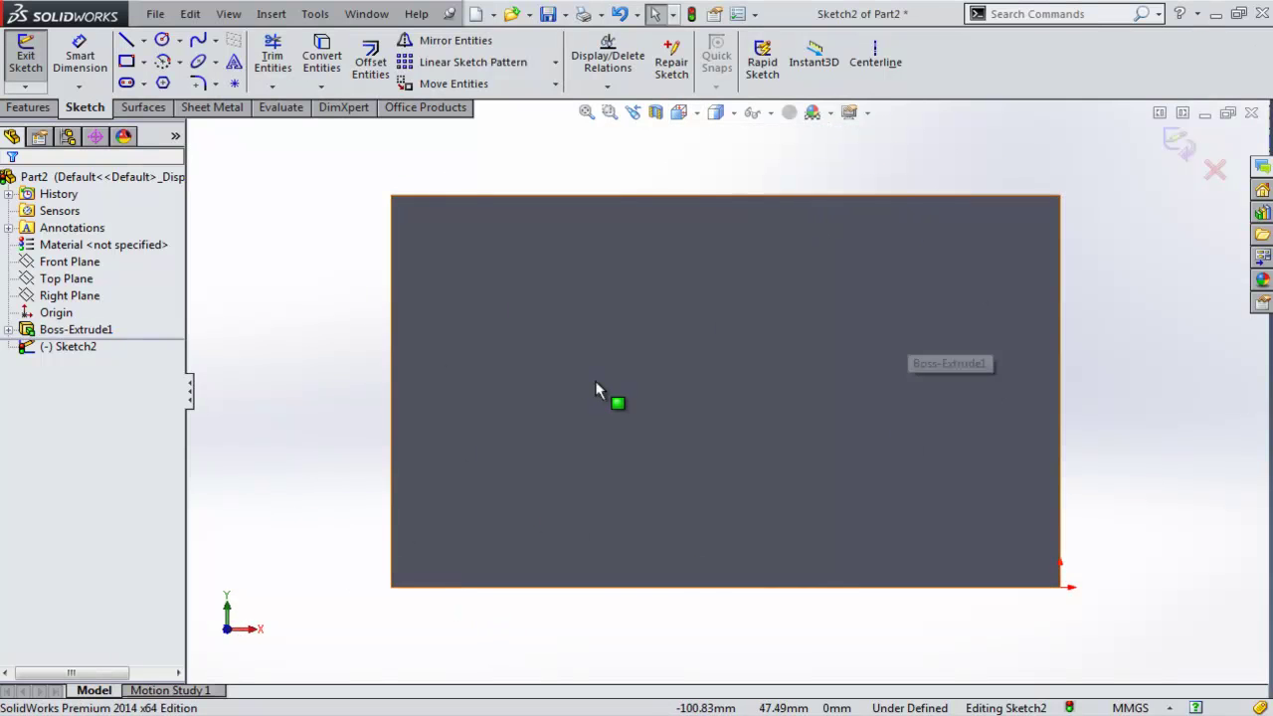
Sketch a corner rectangle from the face's upper-right corner to about 28 mm from its left edge and 19 mm above its bottom edge
click(126, 62)
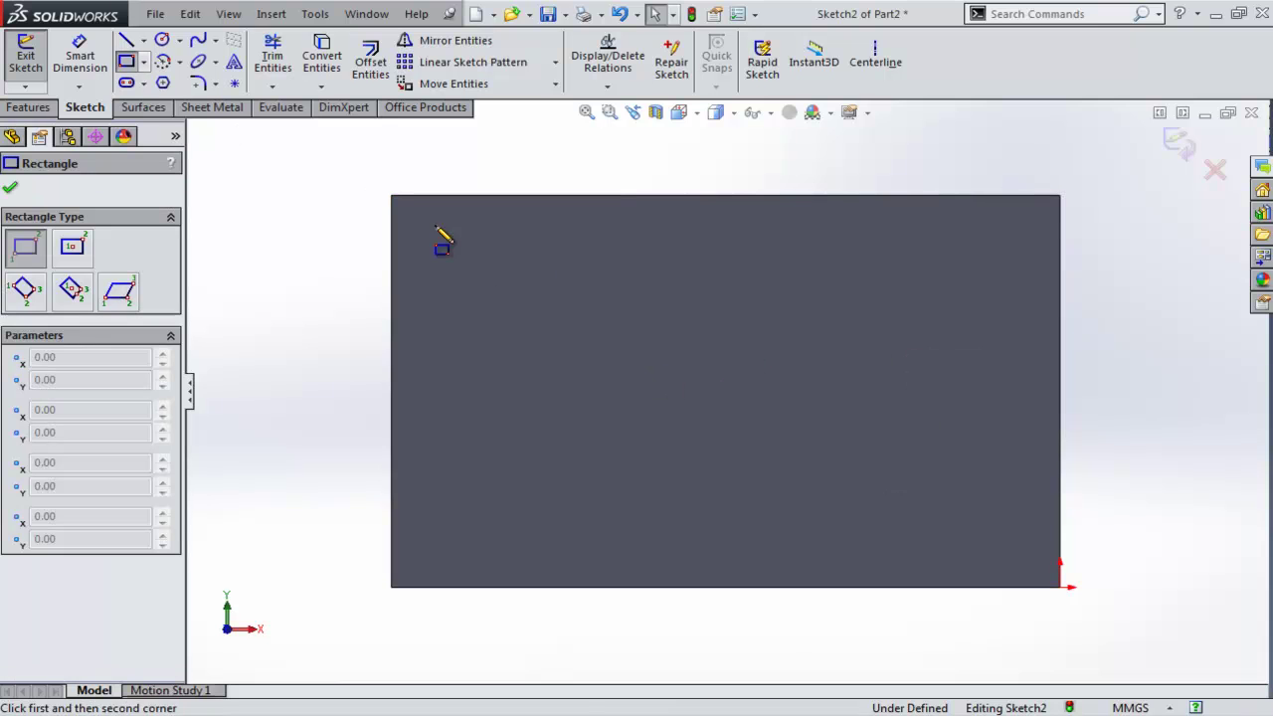
click(1060, 196)
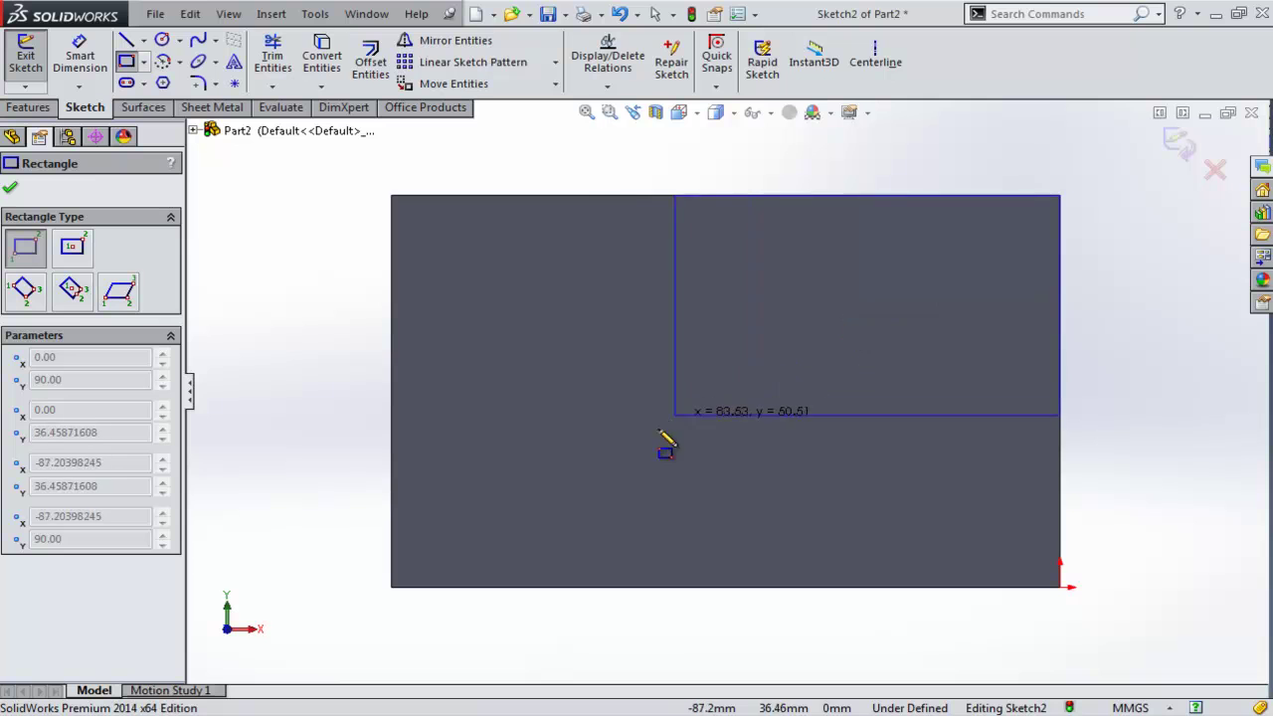
click(521, 503)
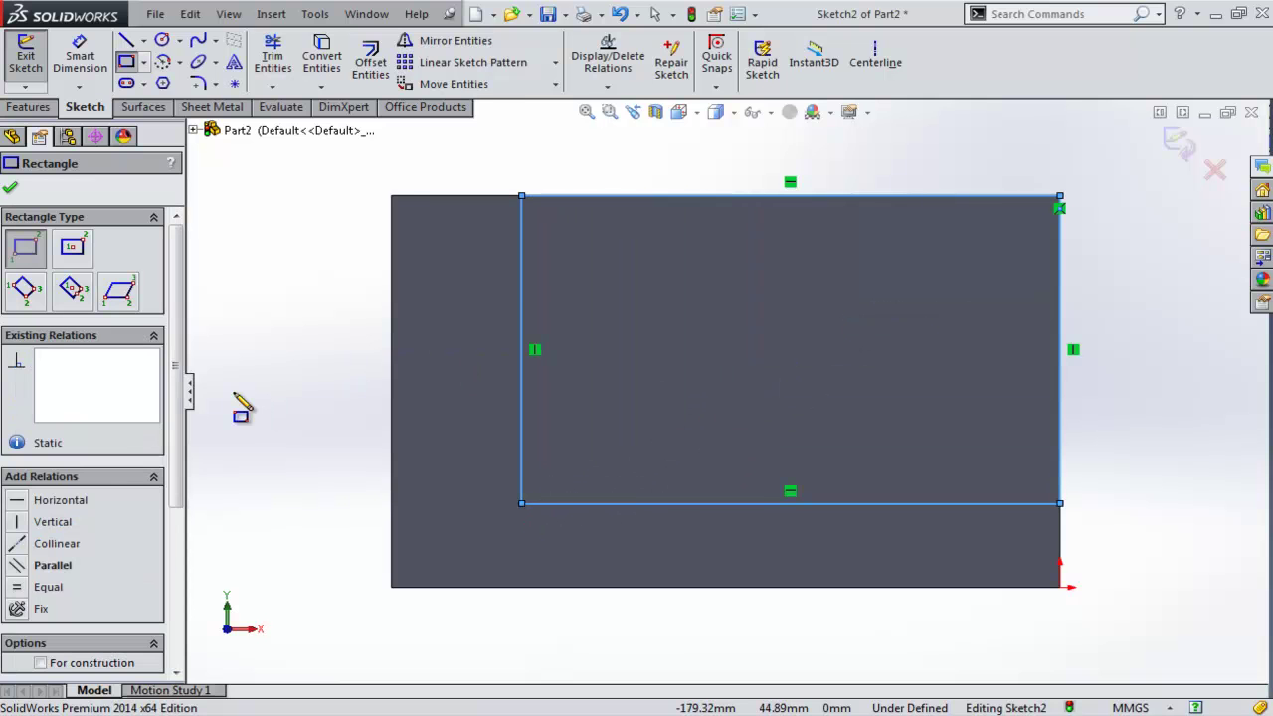
Dimension the distance between the block's left edge and the rectangle's left side to 36 mm
click(79, 55)
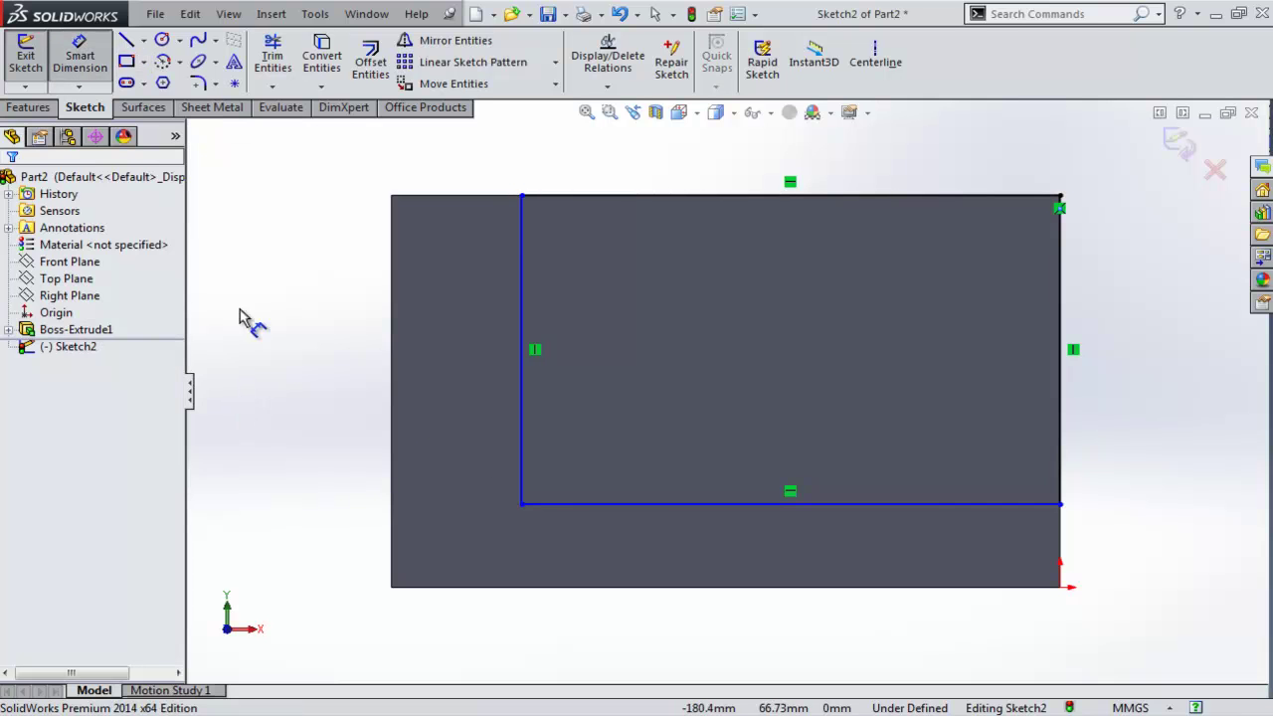
click(523, 238)
click(393, 261)
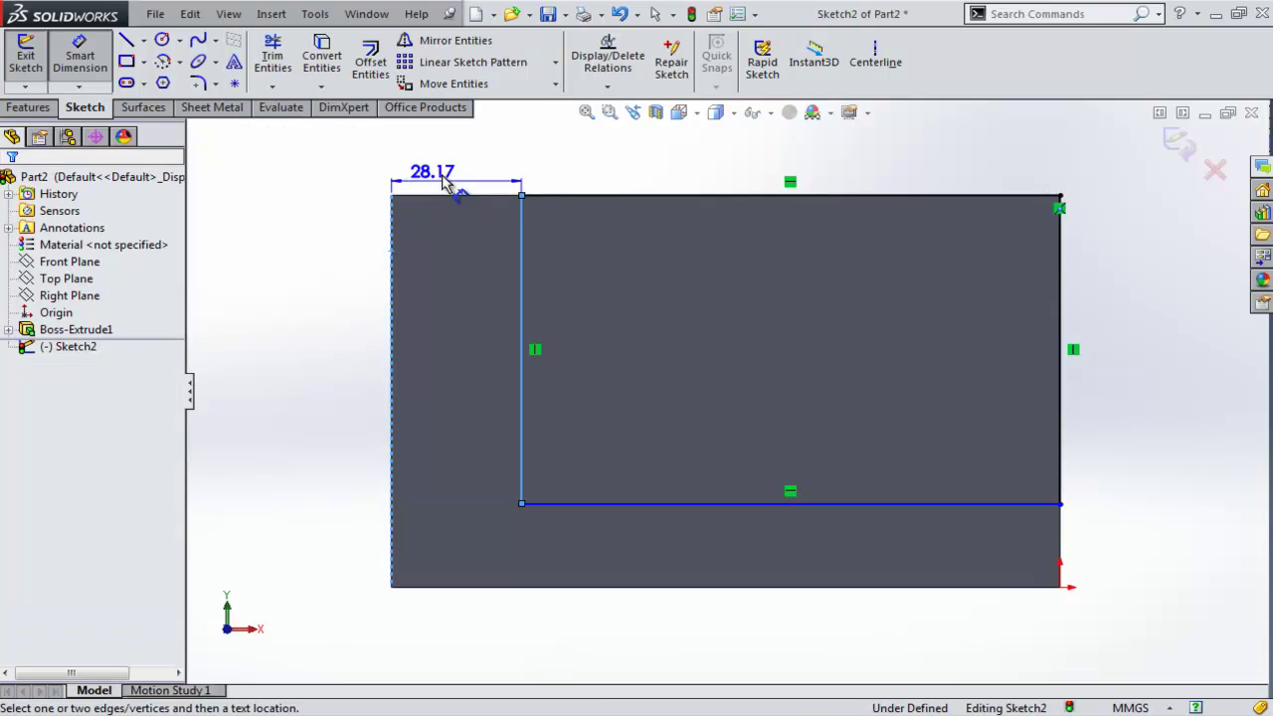
click(452, 171)
text(3)
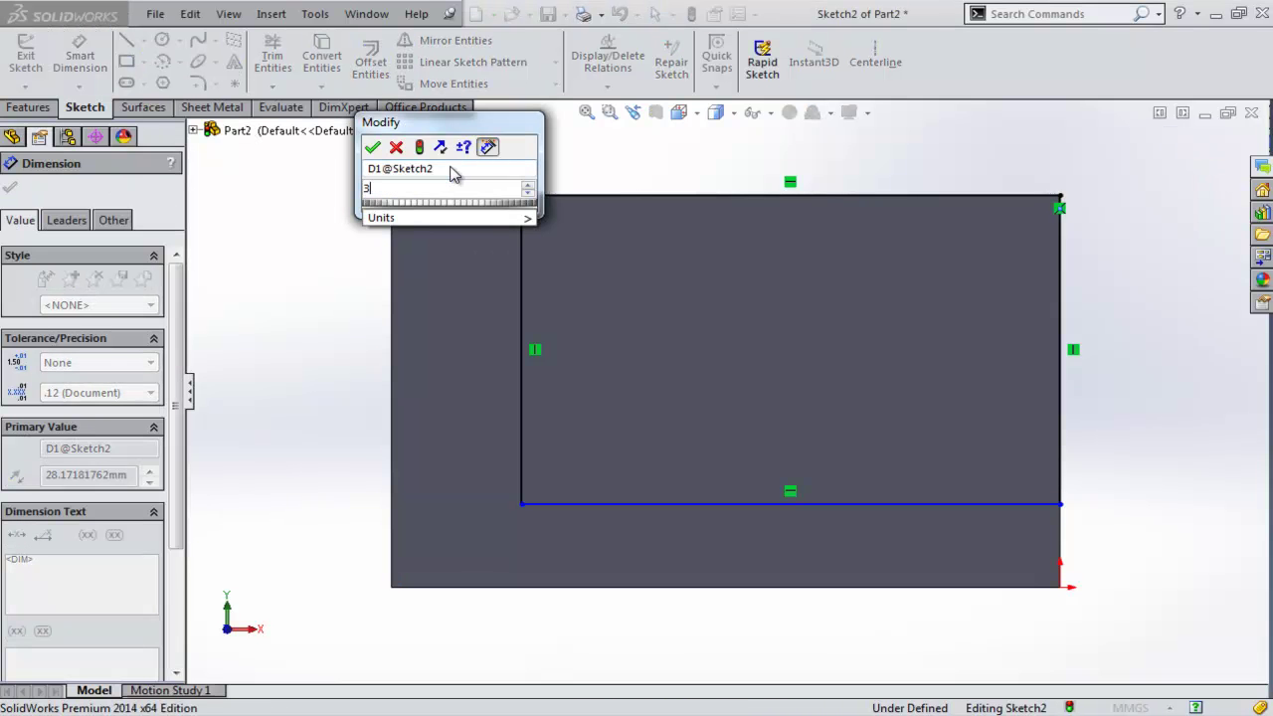
text(6)
key(Return)
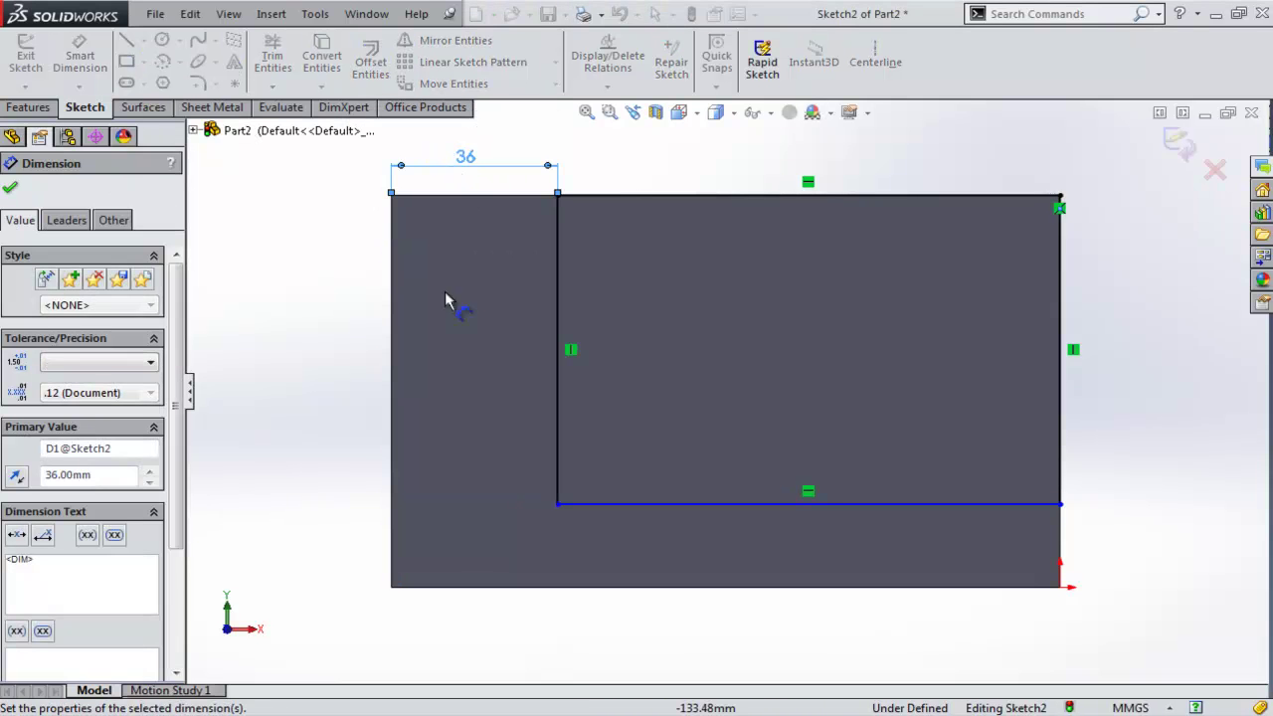
Dimension the distance between the rectangle's lower side and the block's bottom edge to 24 mm
click(927, 509)
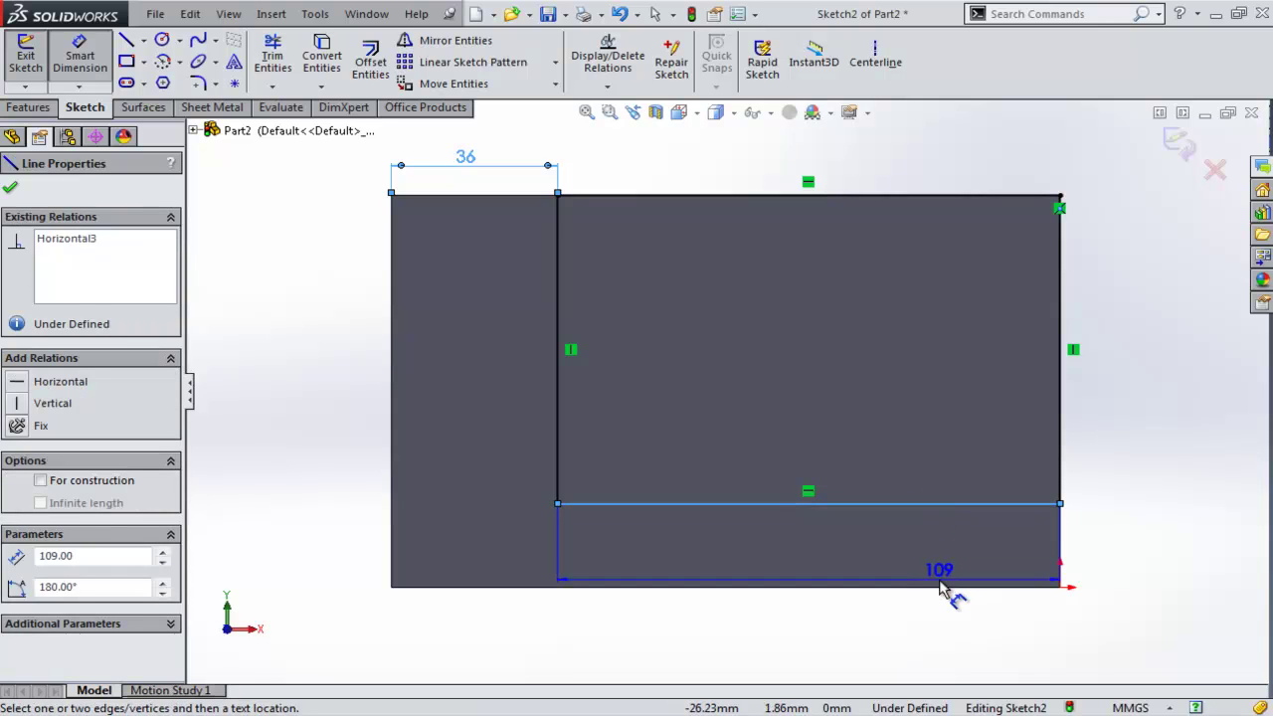
click(945, 587)
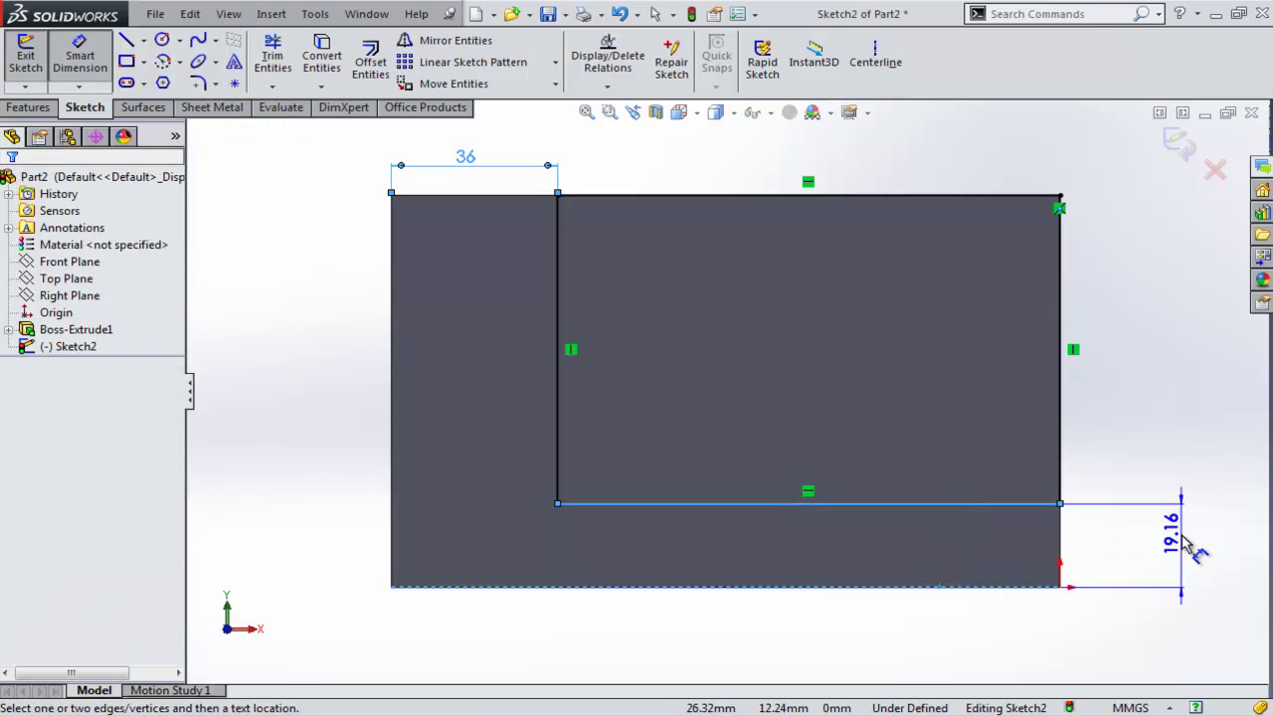
click(1184, 538)
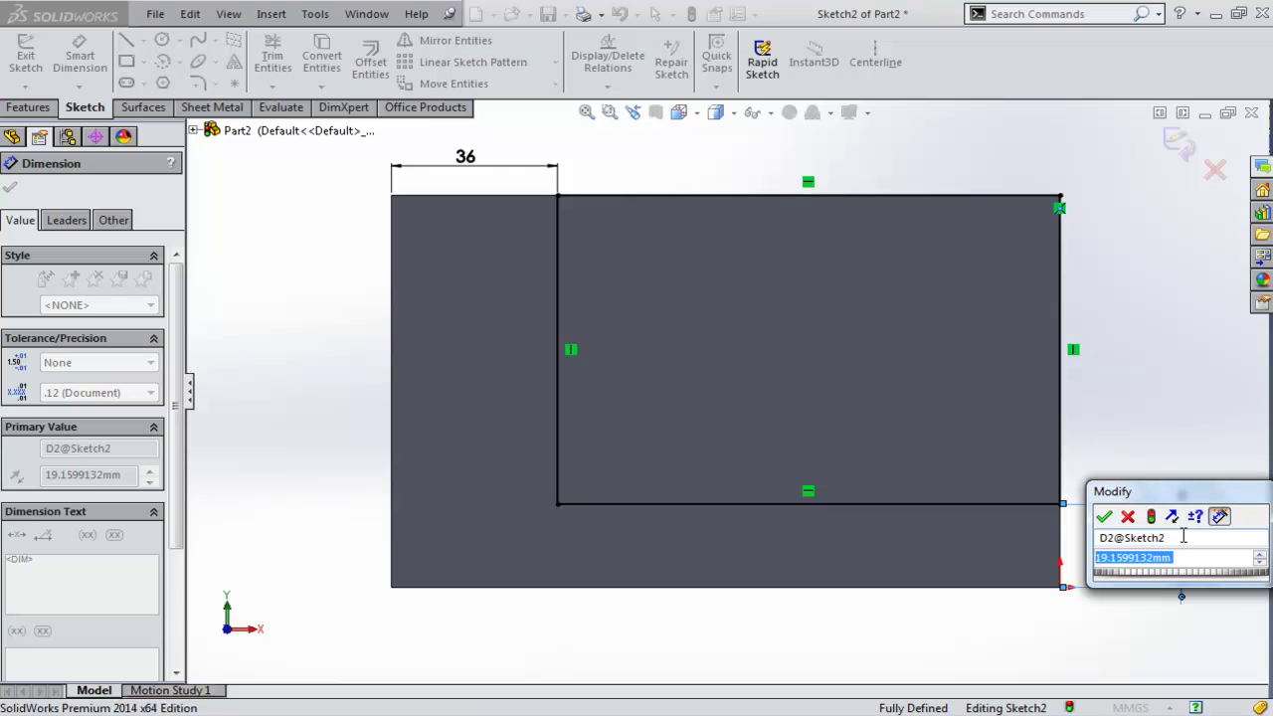
text(24)
key(Return)
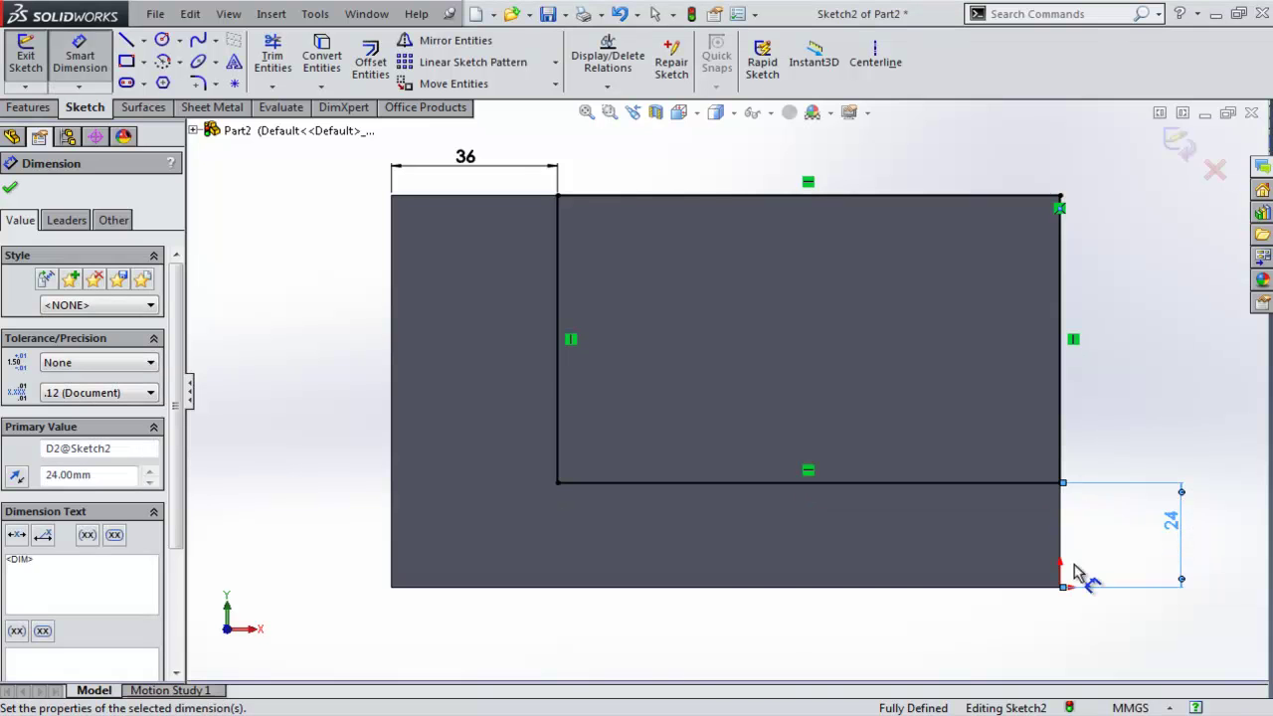
Check the base thickness in the reference drawing, set the vertical dimension below the rectangle to 25 mm, and exit the sketch
key(alt+Tab)
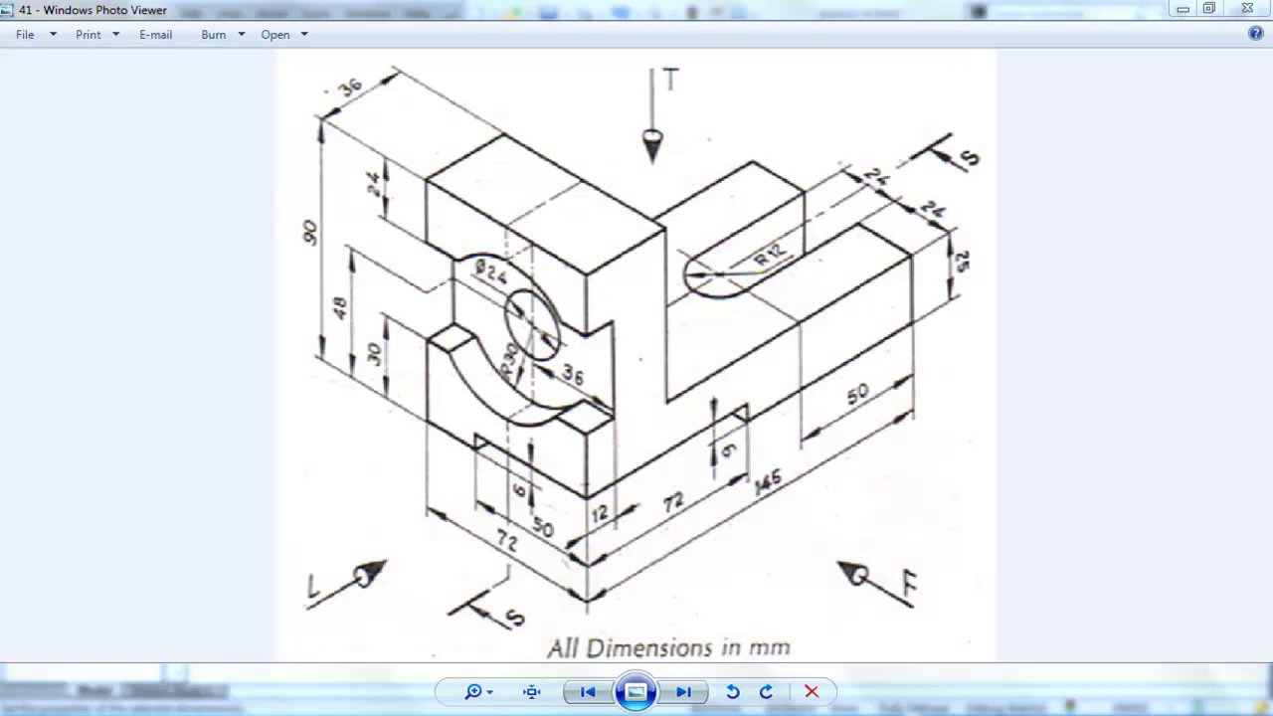
key(alt+Tab)
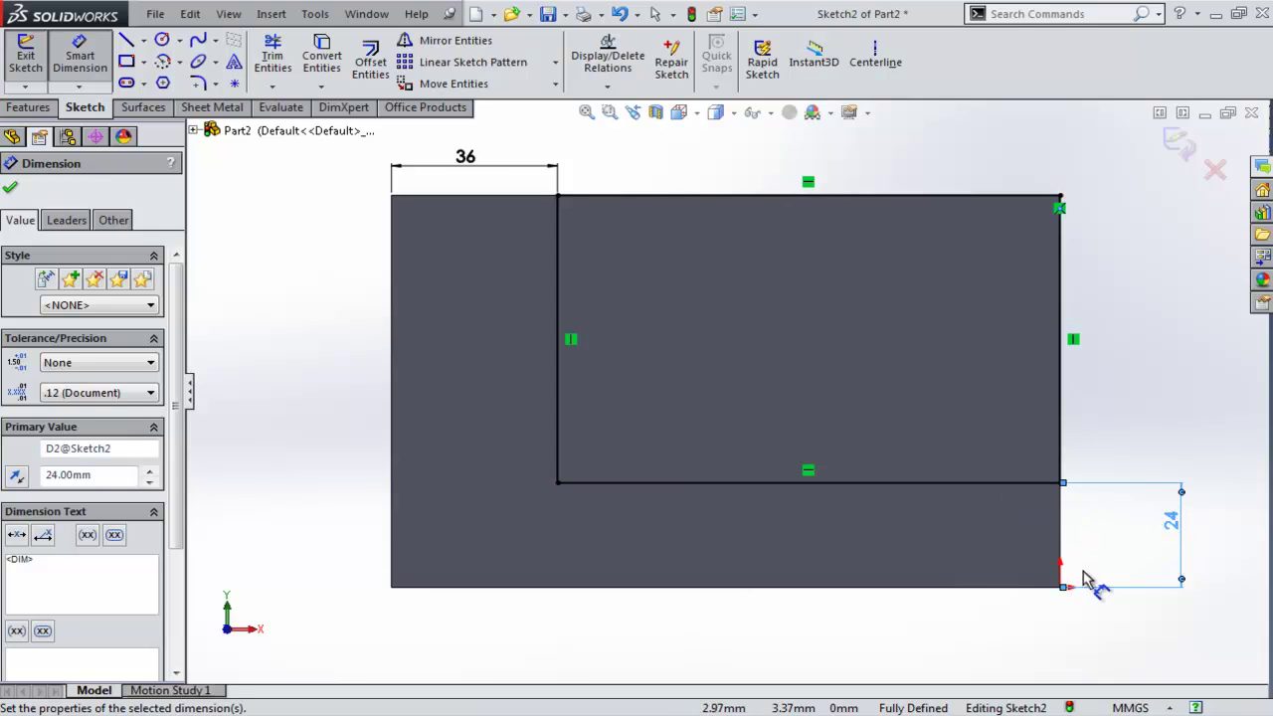
double_click(1171, 527)
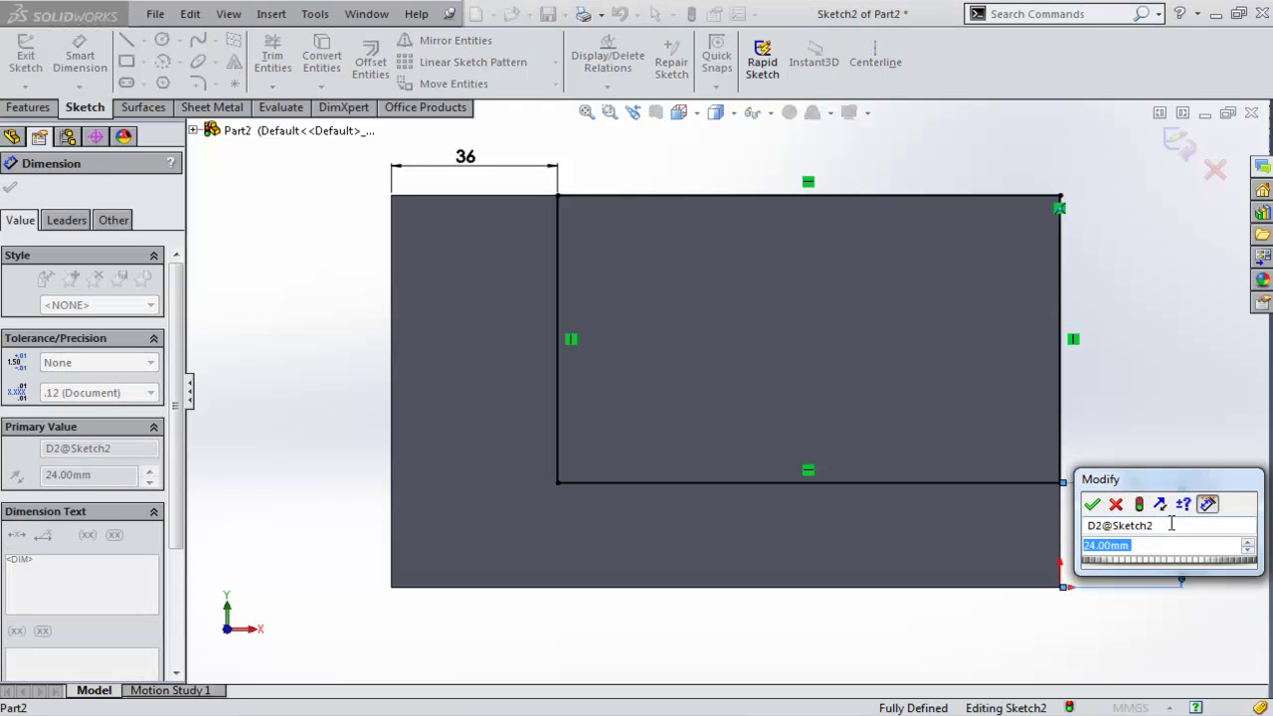
text(25)
key(Return)
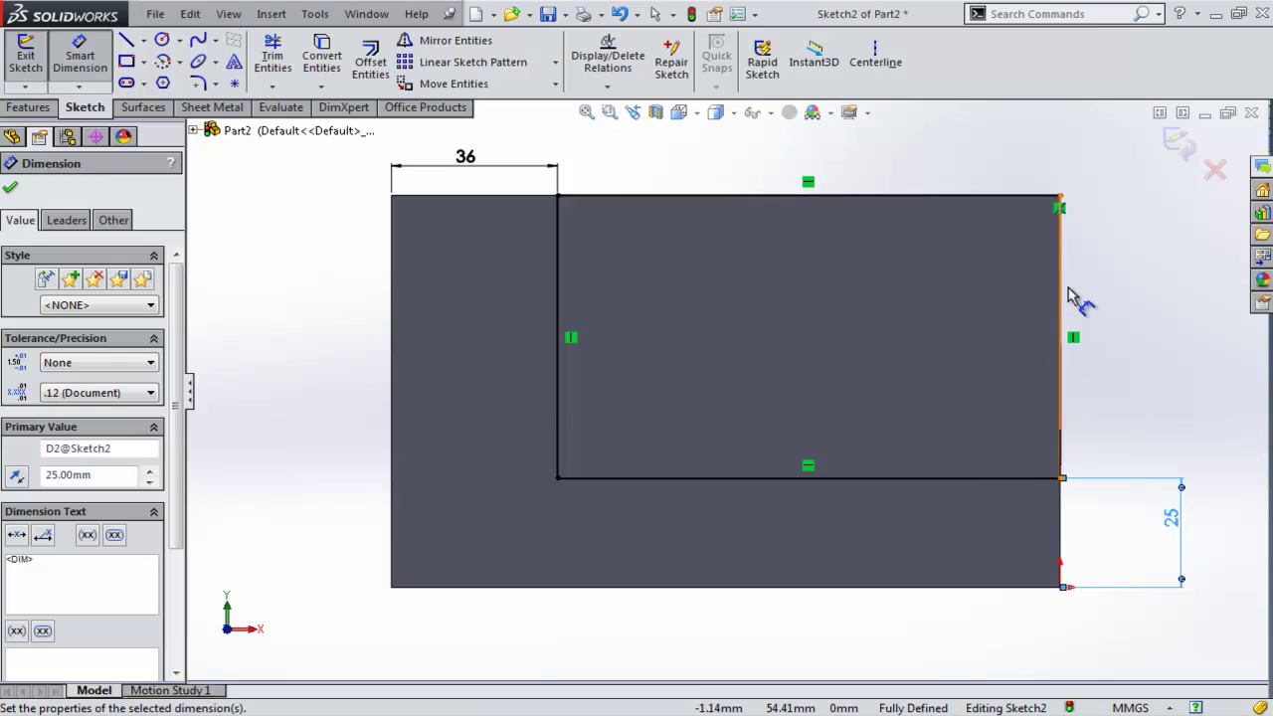
click(1178, 144)
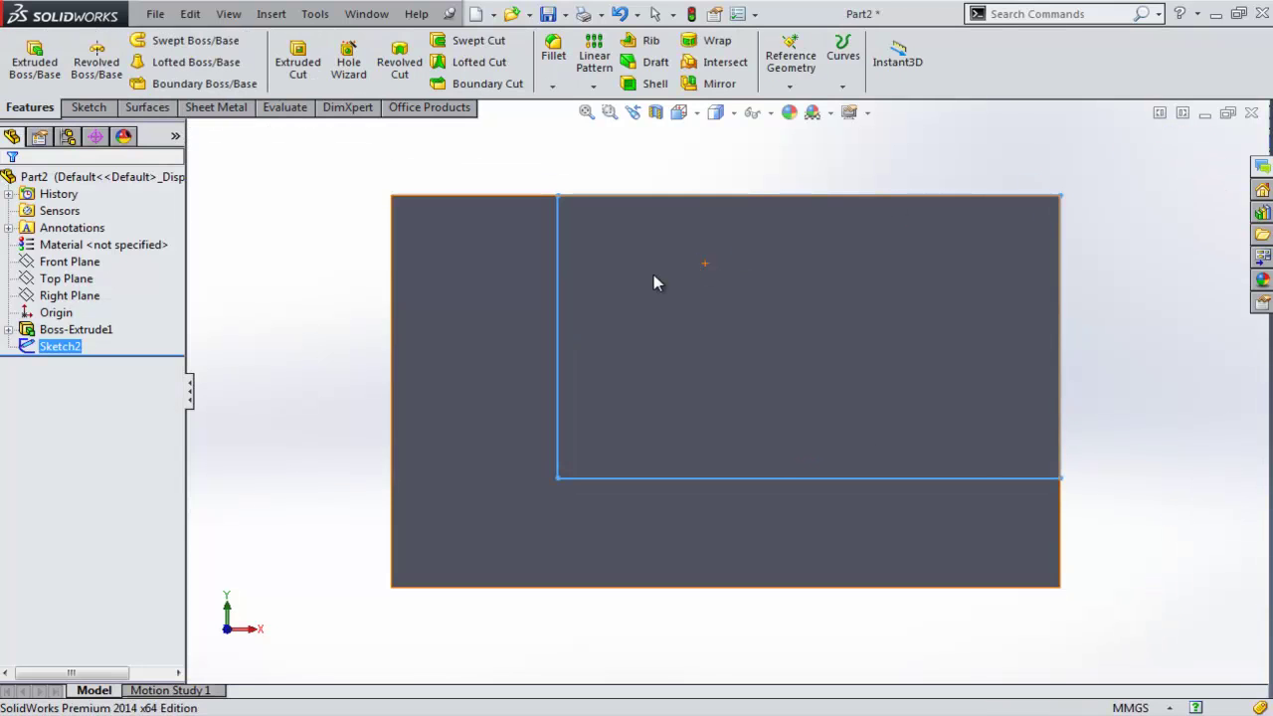
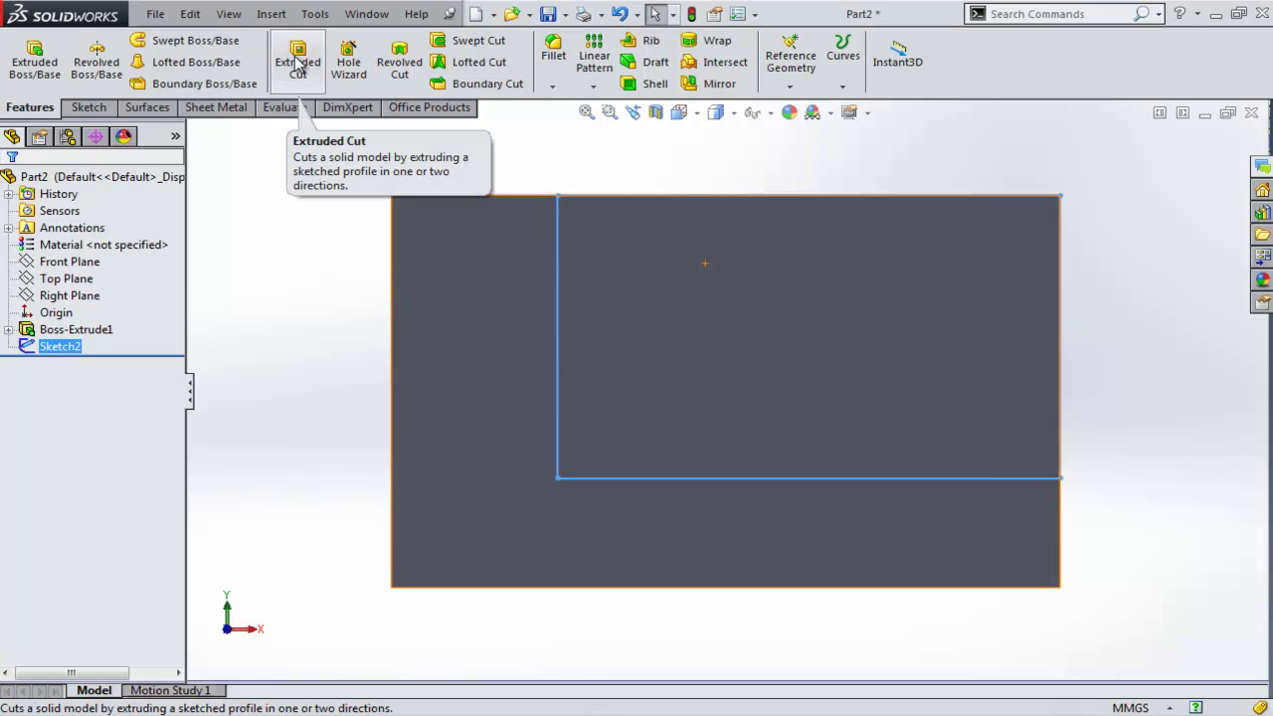
Cut the sketched rectangle out of the block with a 90 mm blind Extruded Cut
click(298, 66)
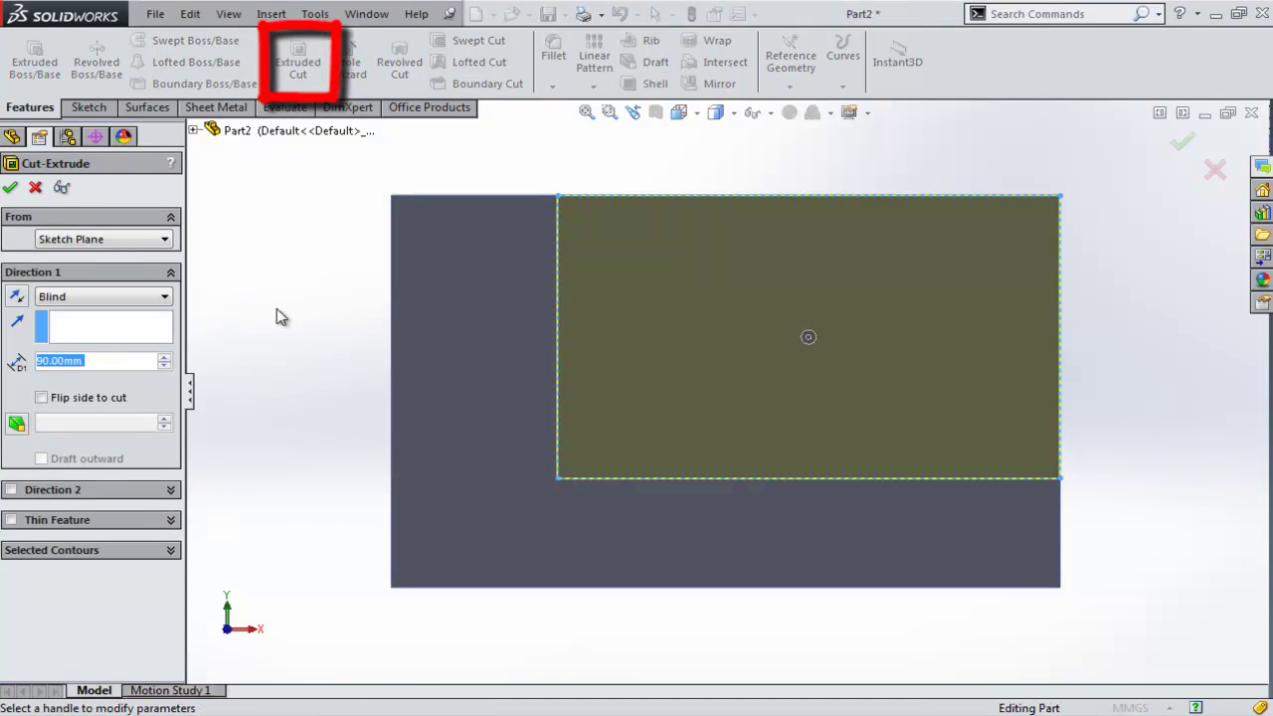
middle_drag(283, 321, 334, 378)
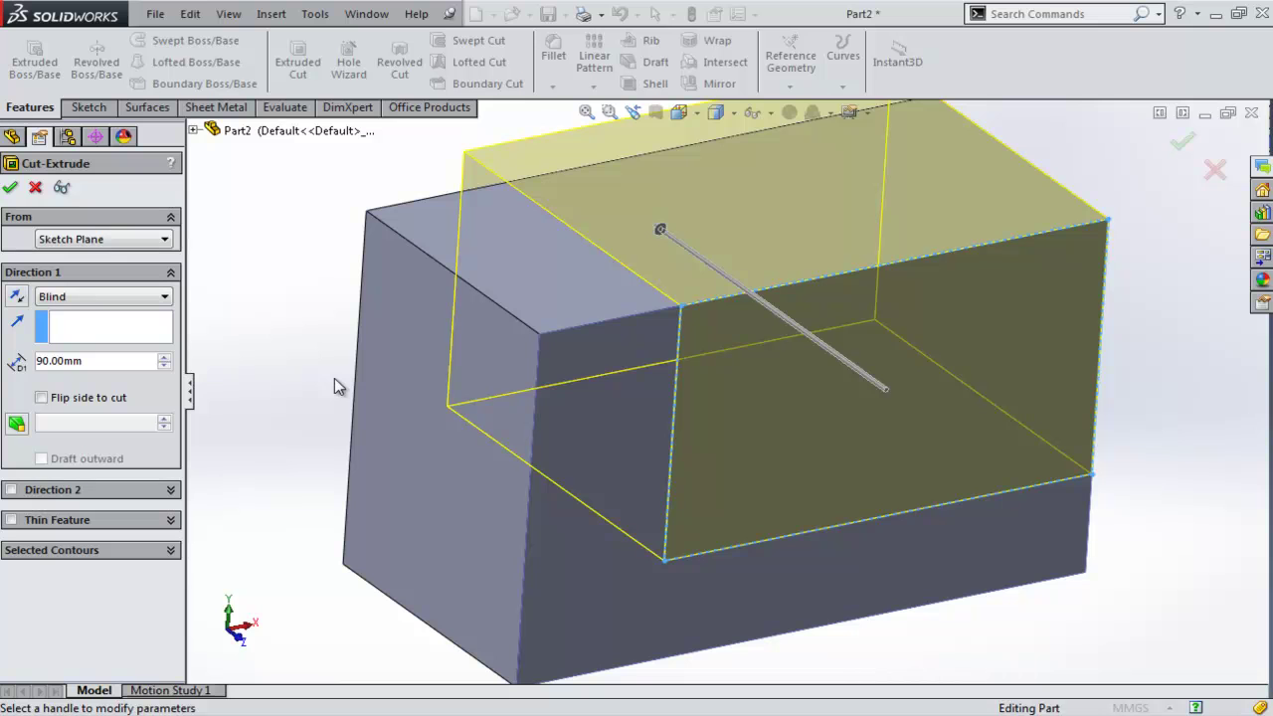
middle_drag(295, 369, 293, 366)
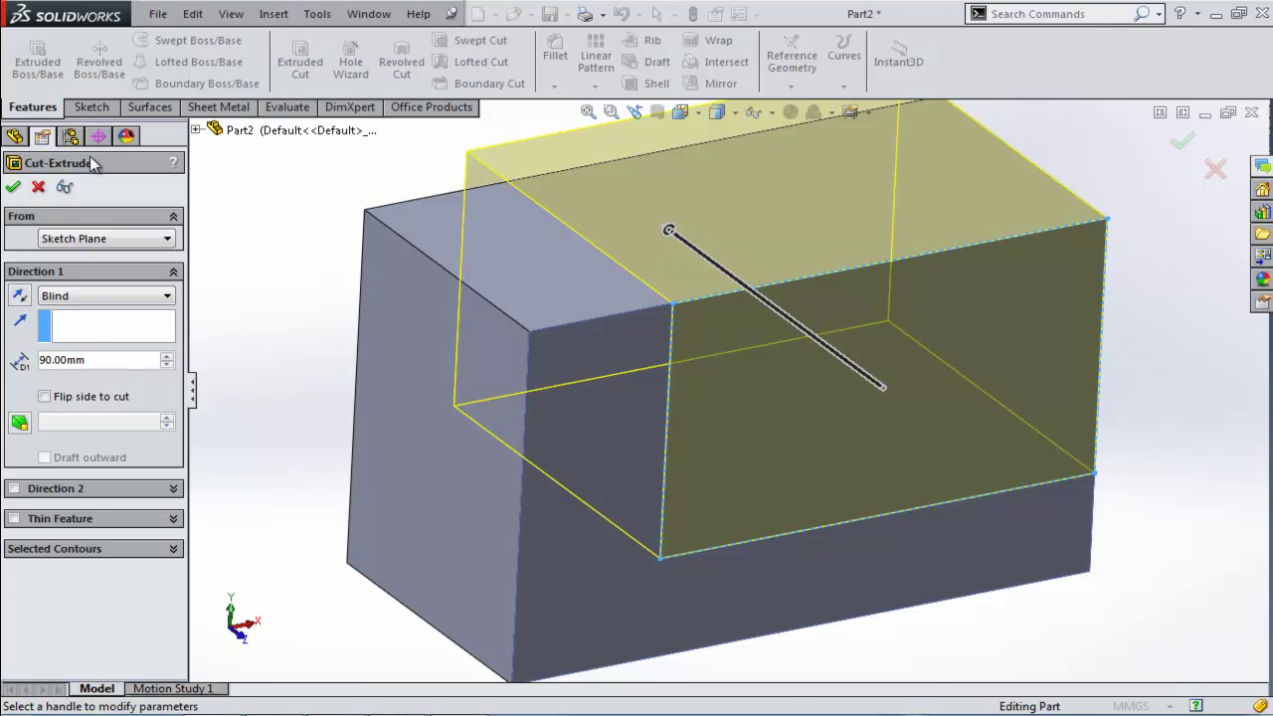
click(13, 186)
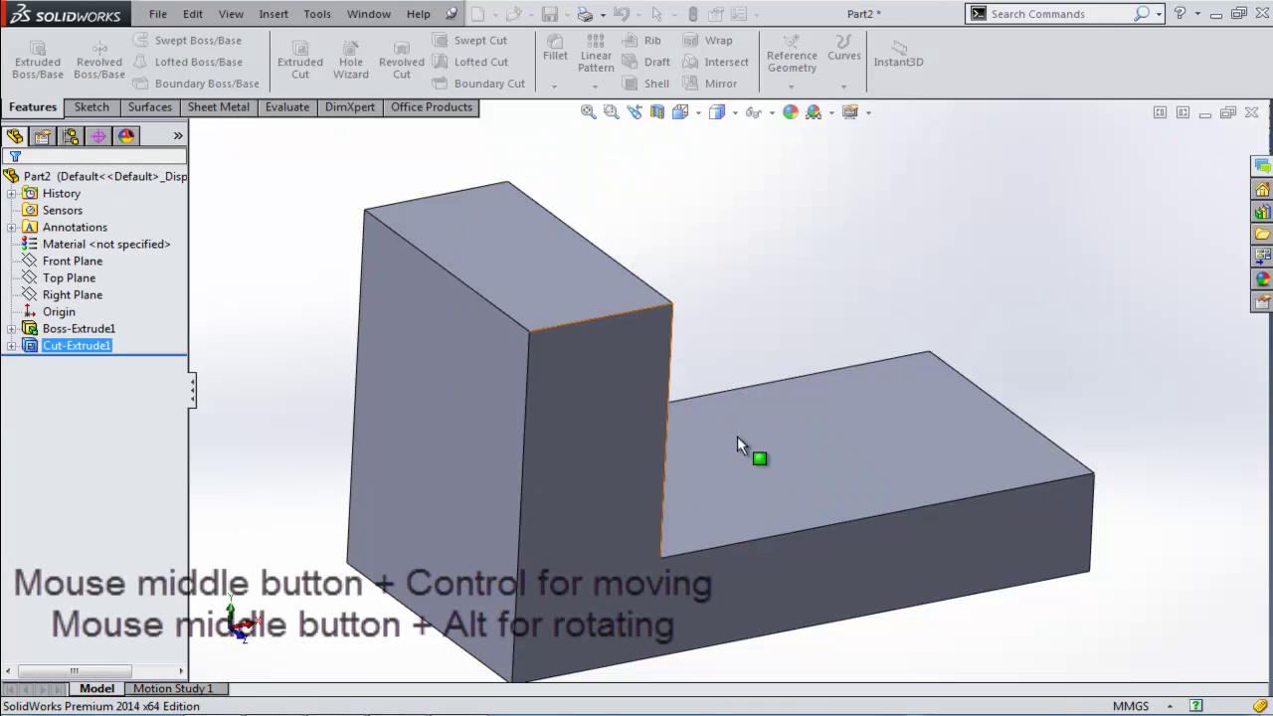
Check the slot in the reference drawing, start a sketch on the base's upper face, and view it Normal To
middle_drag(685, 446, 806, 392)
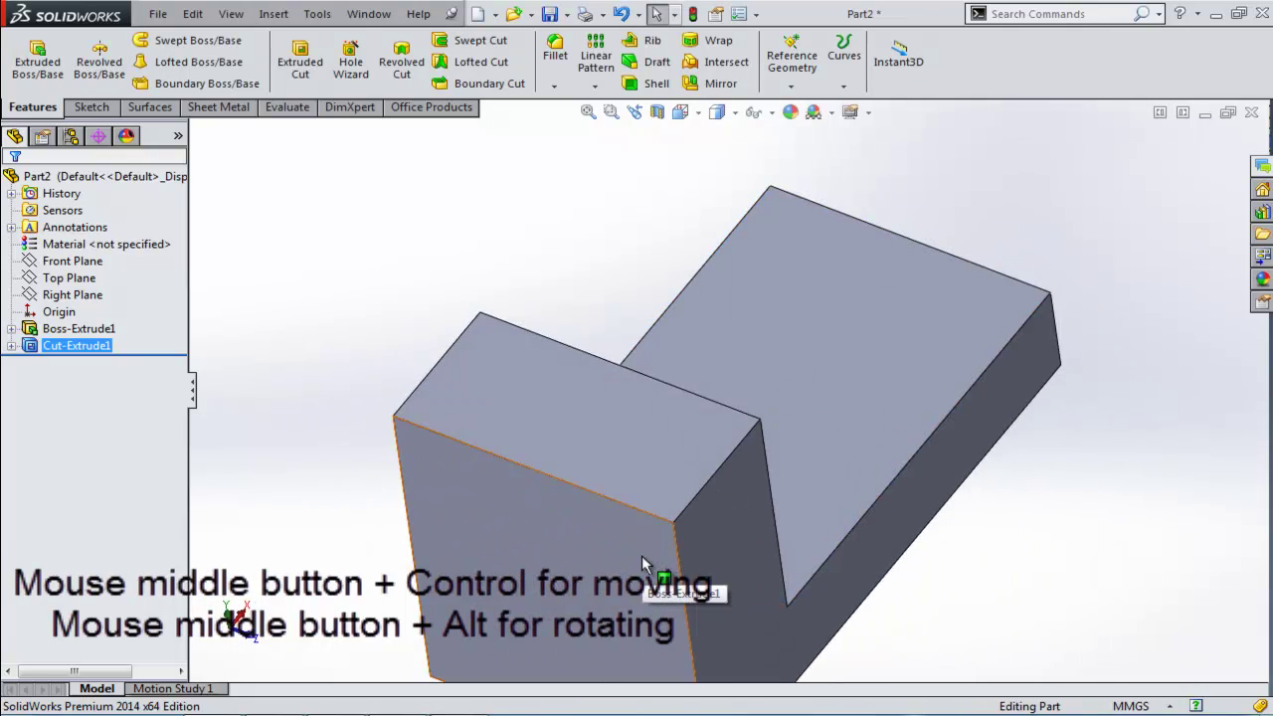
ctrl+middle_drag(641, 555, 585, 432)
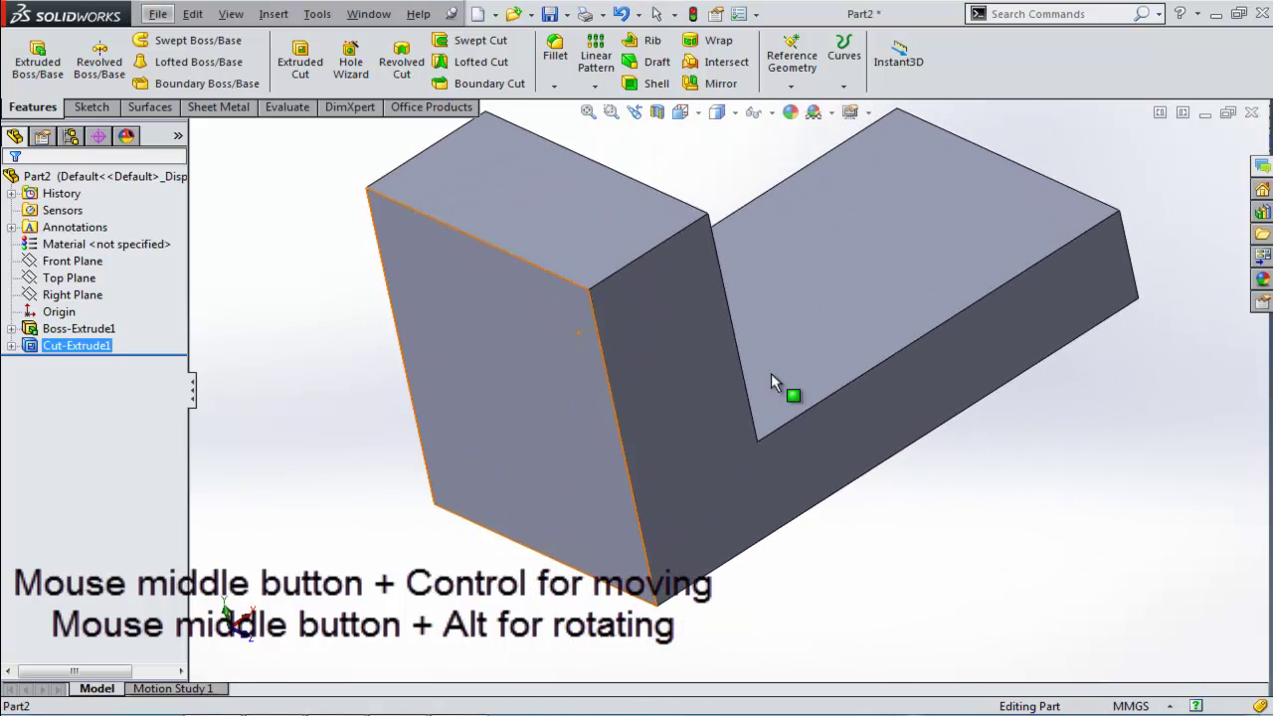
mouse_move(788, 344)
middle_down()
mouse_move(773, 364)
mouse_move(790, 360)
middle_up()
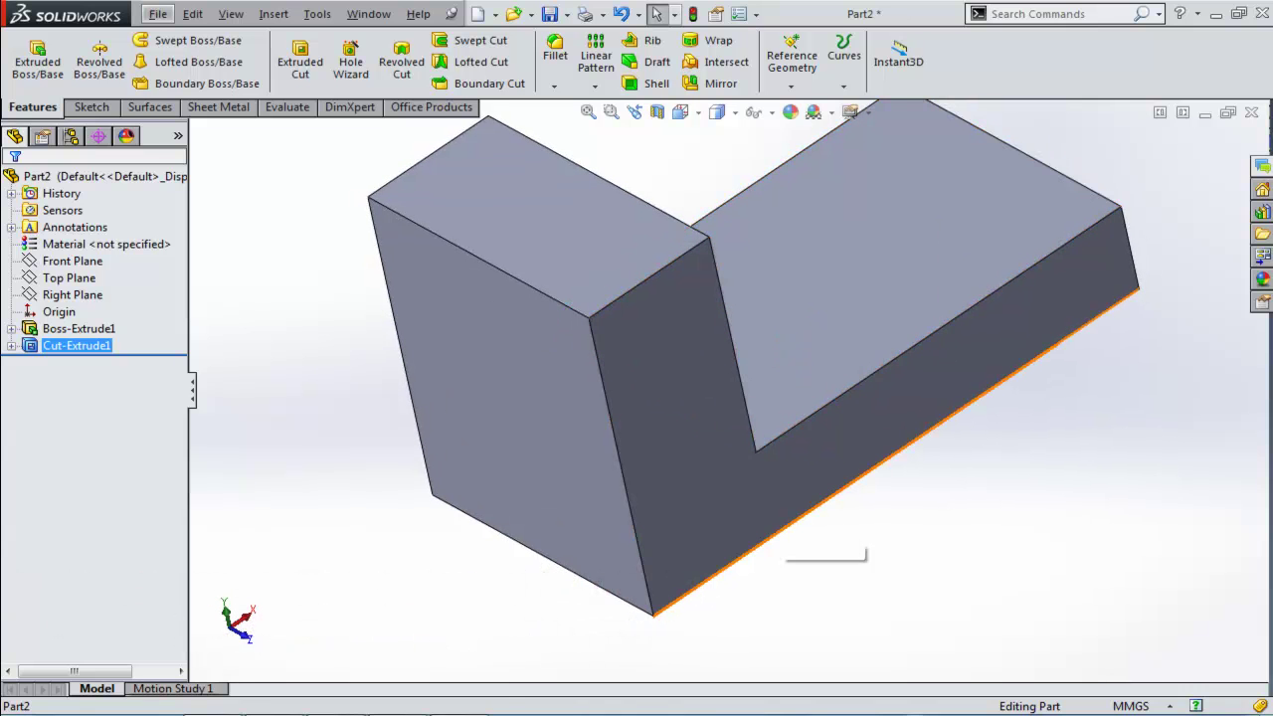
key(alt+Tab)
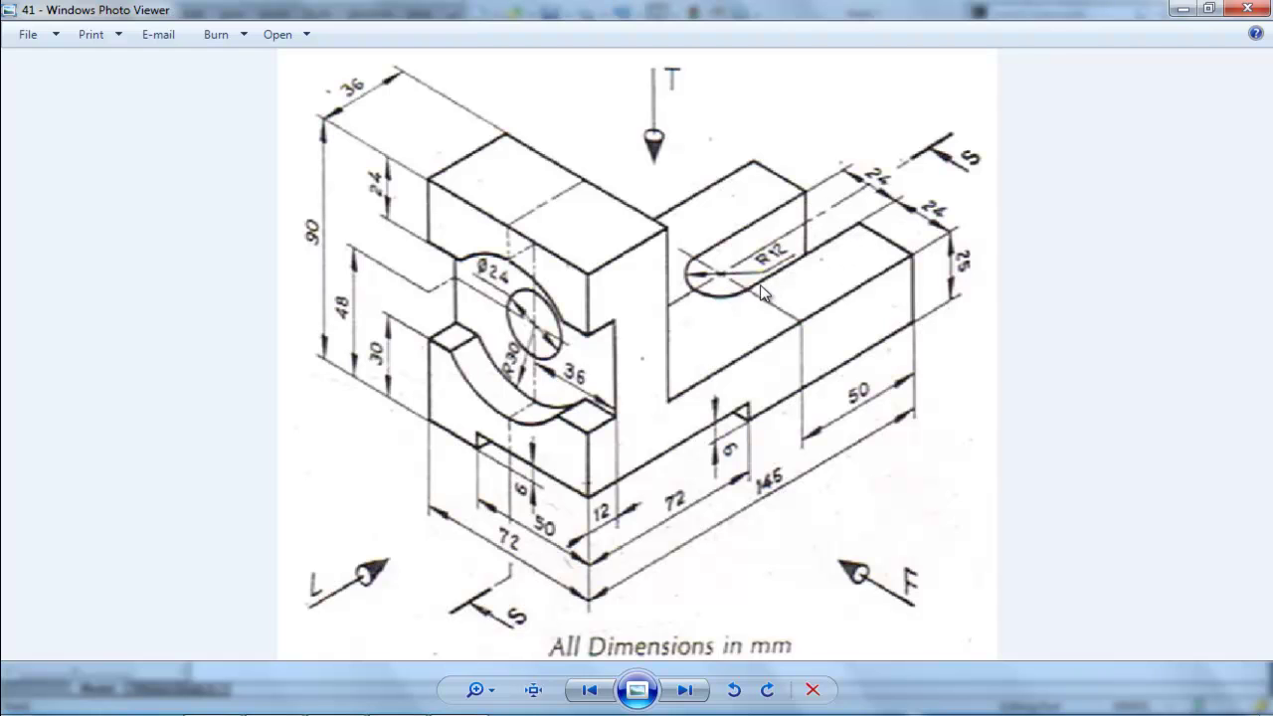
key(alt+Tab)
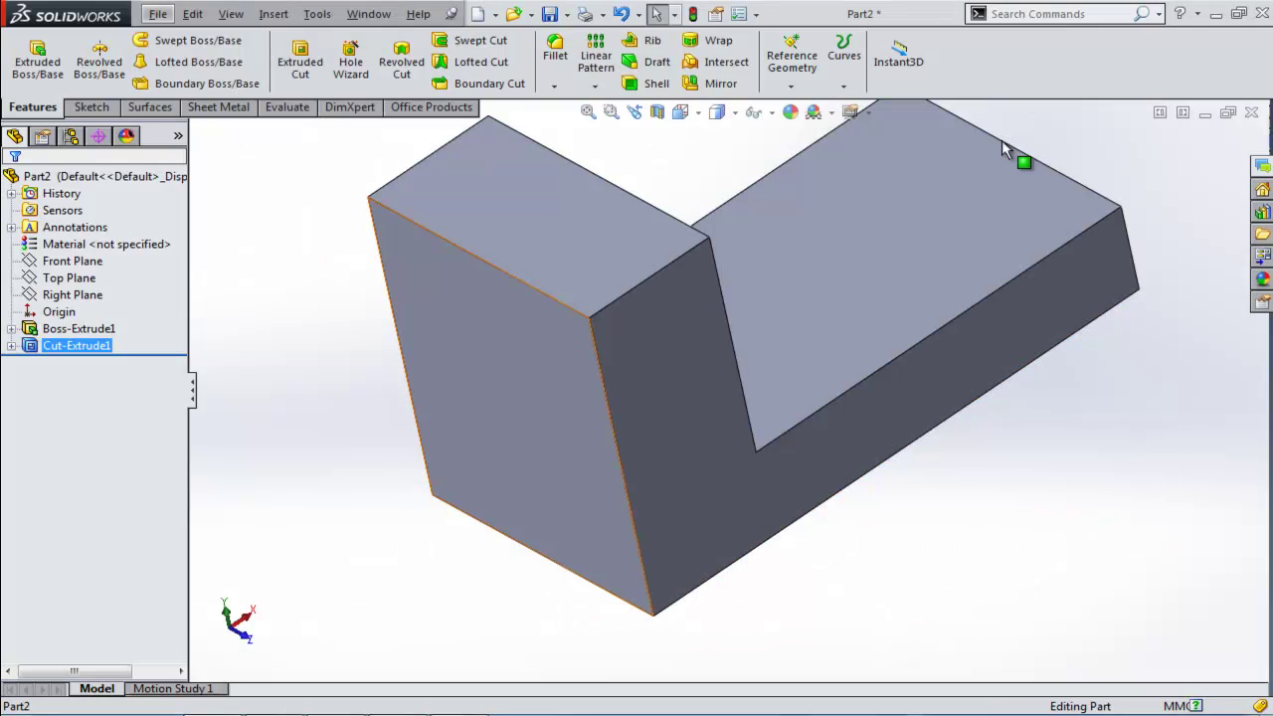
click(926, 222)
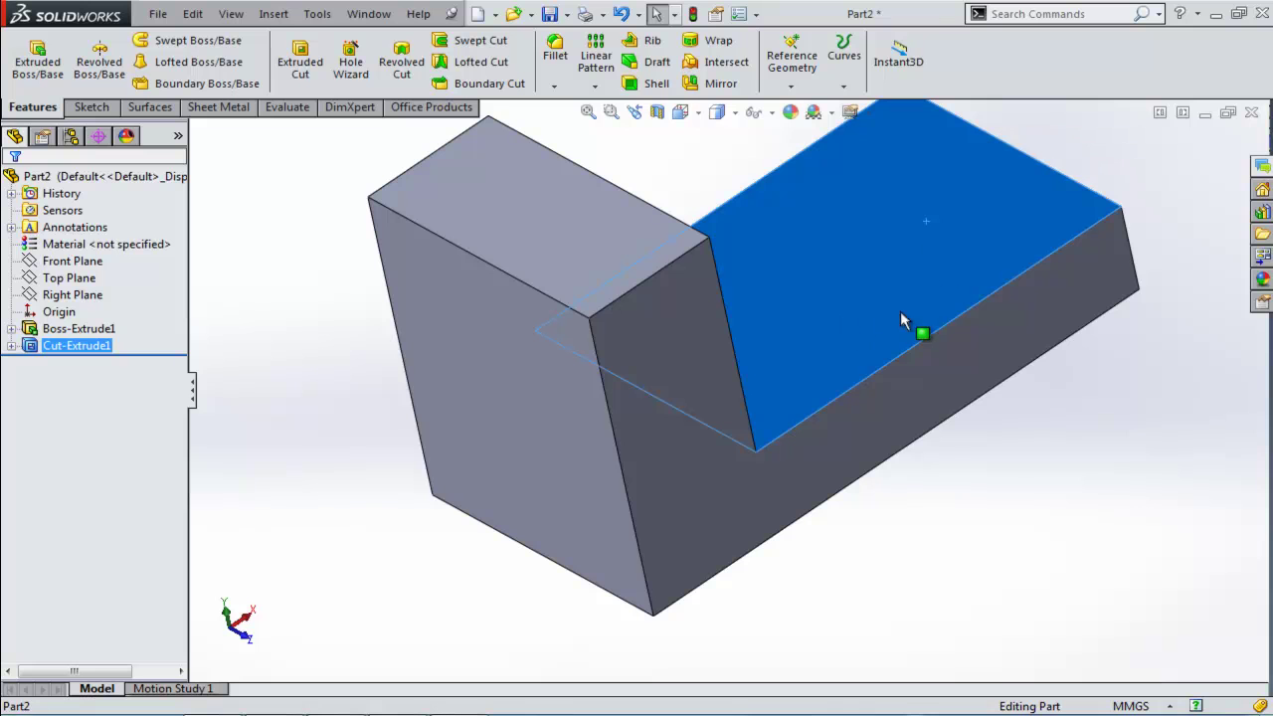
click(93, 108)
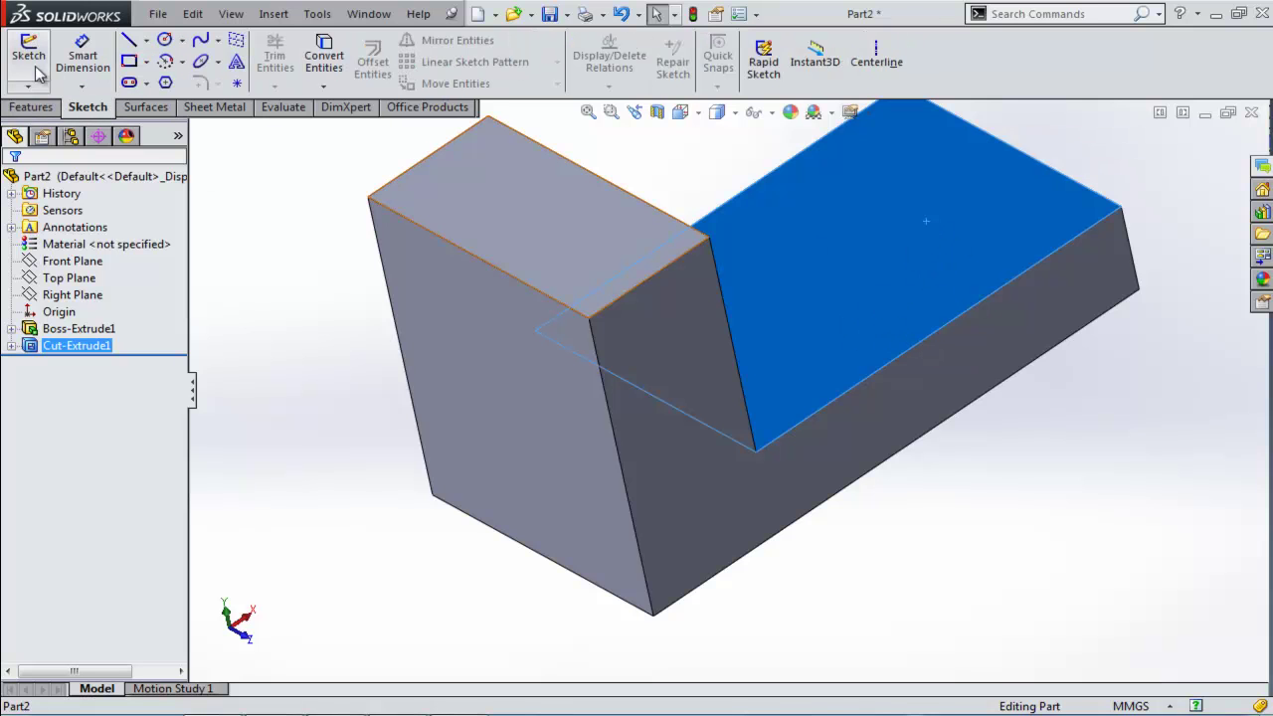
click(28, 57)
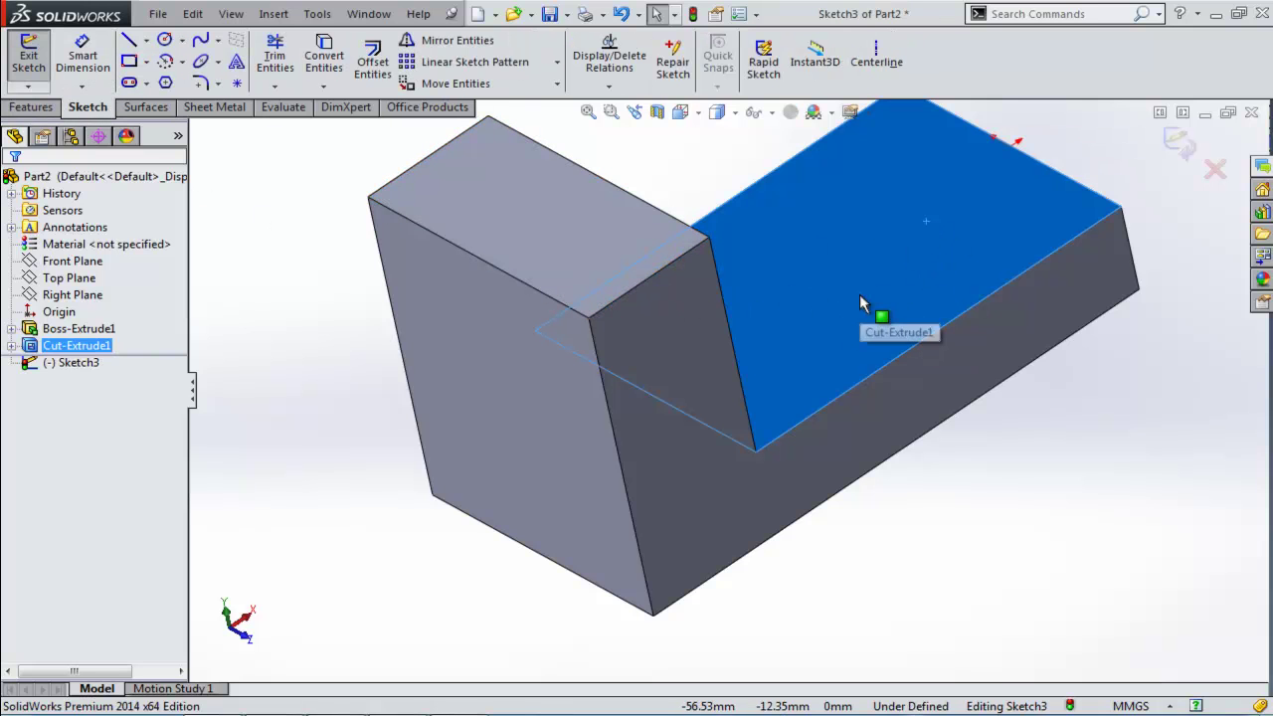
click(699, 115)
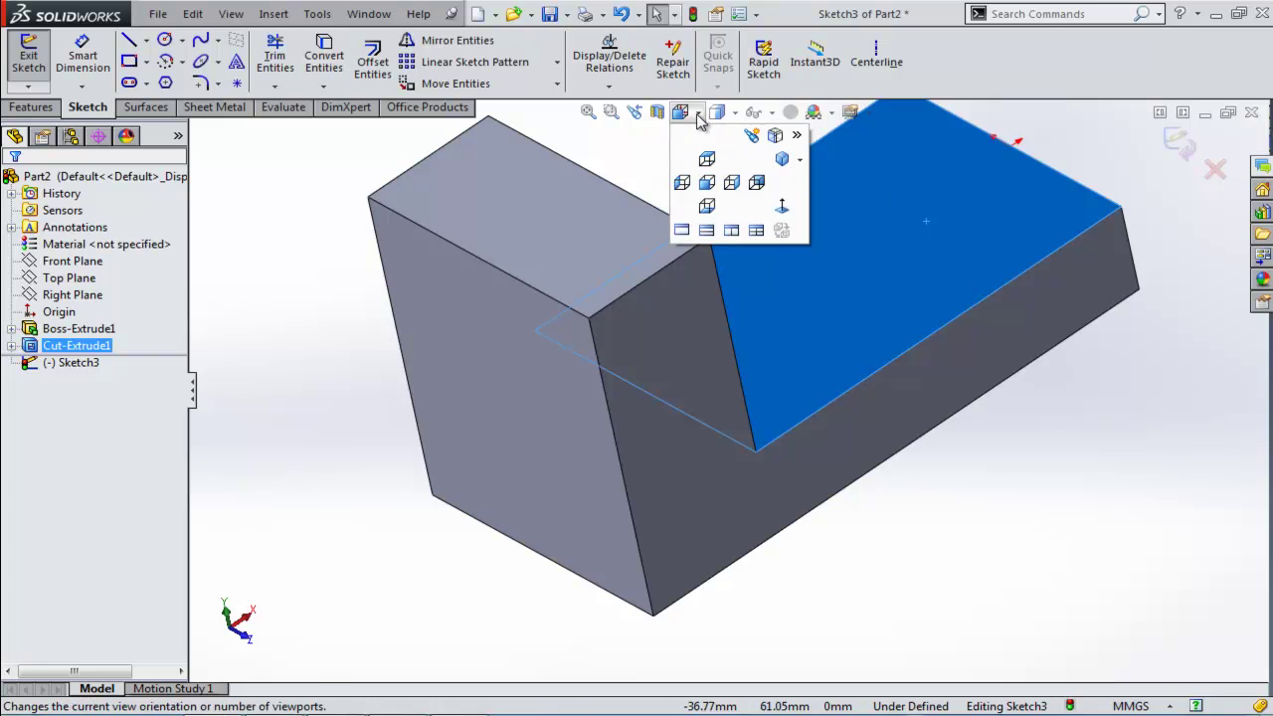
click(782, 207)
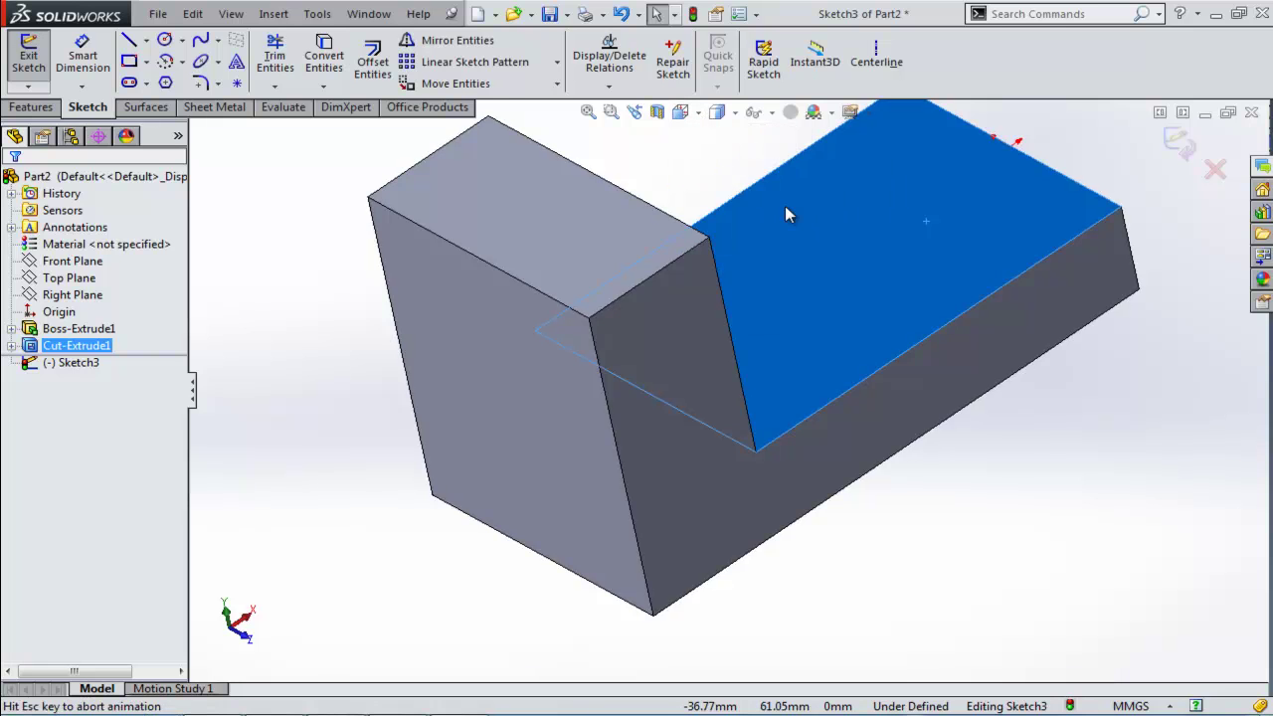
click(909, 173)
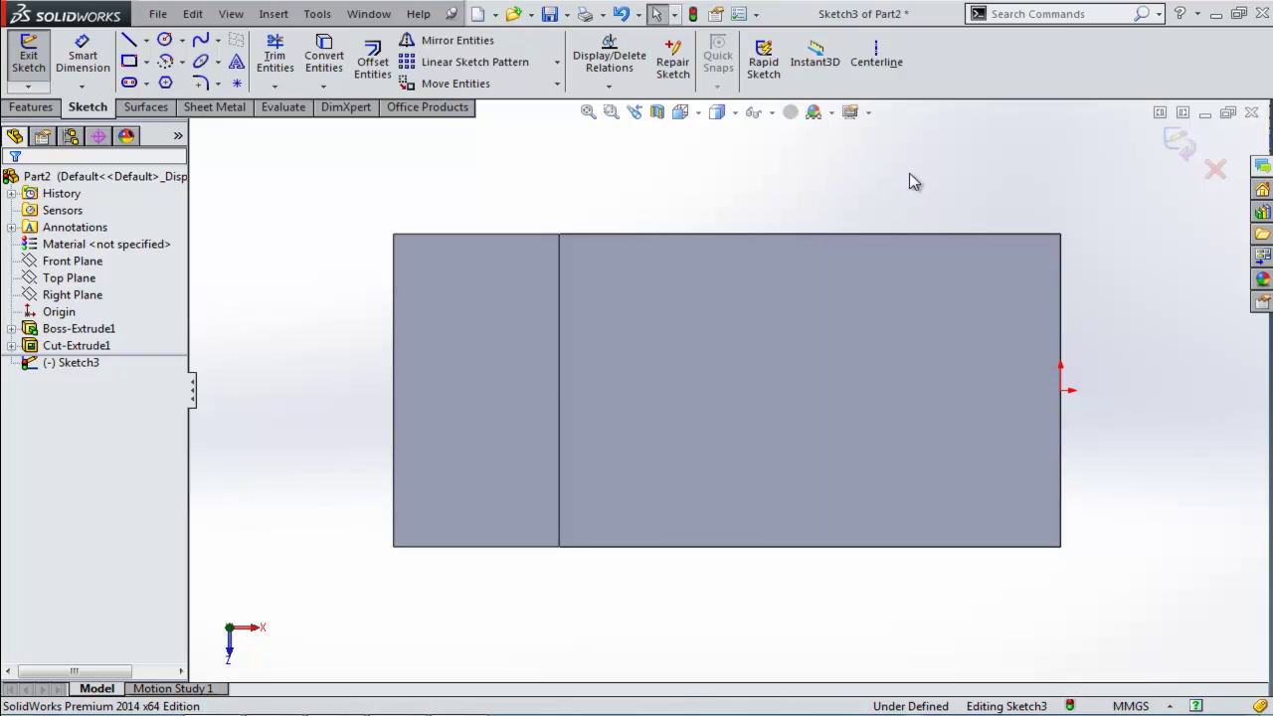
Sketch a corner rectangle about 61 mm long and 26 mm wide, running inward from the base's right edge
click(130, 61)
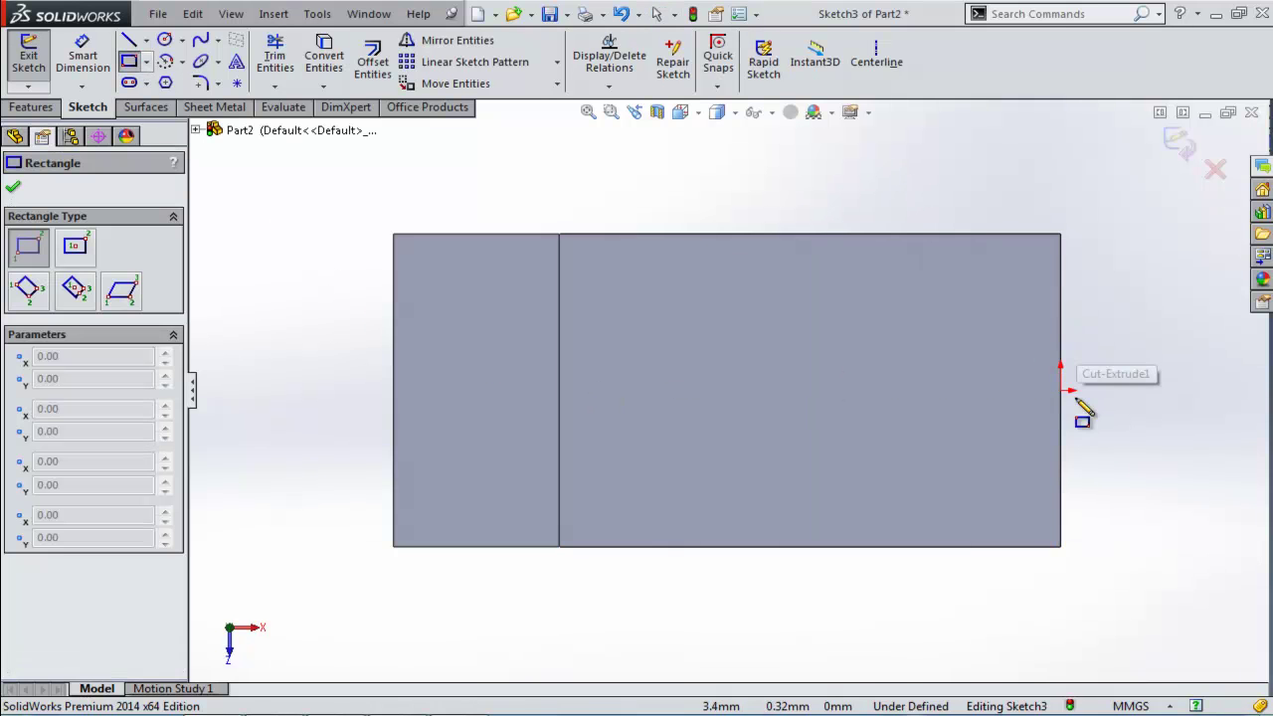
click(1061, 463)
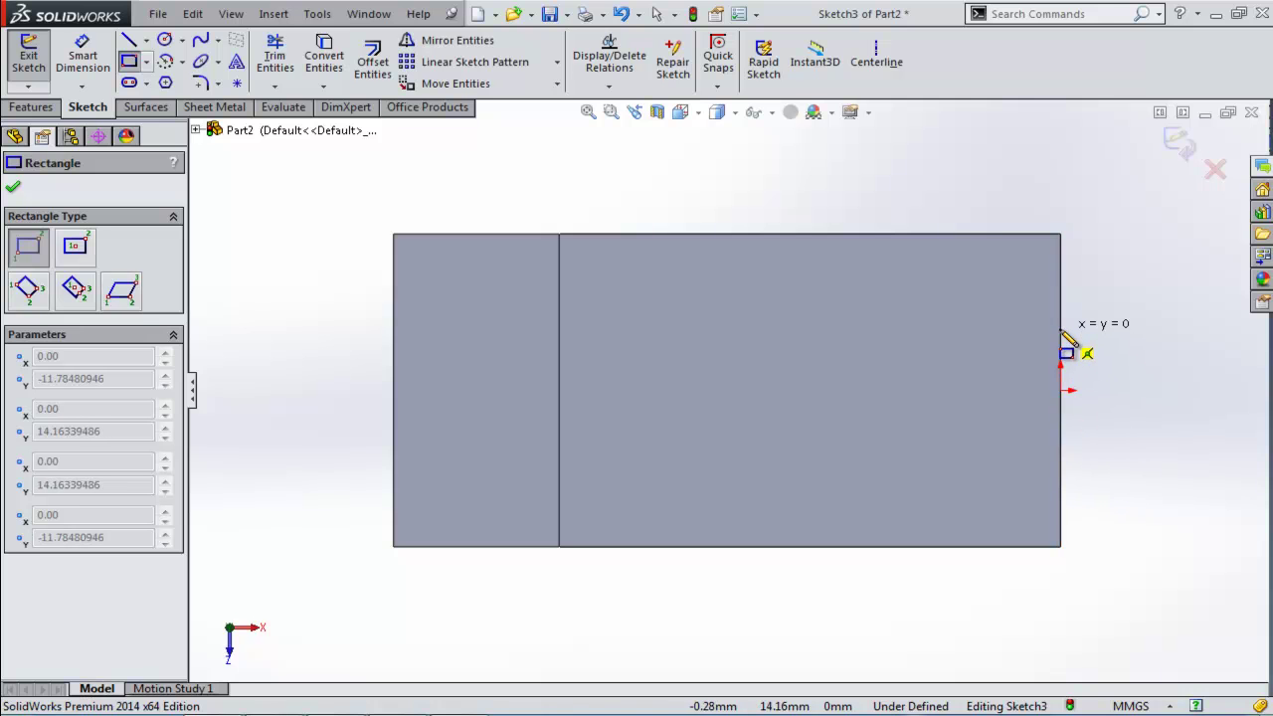
click(782, 331)
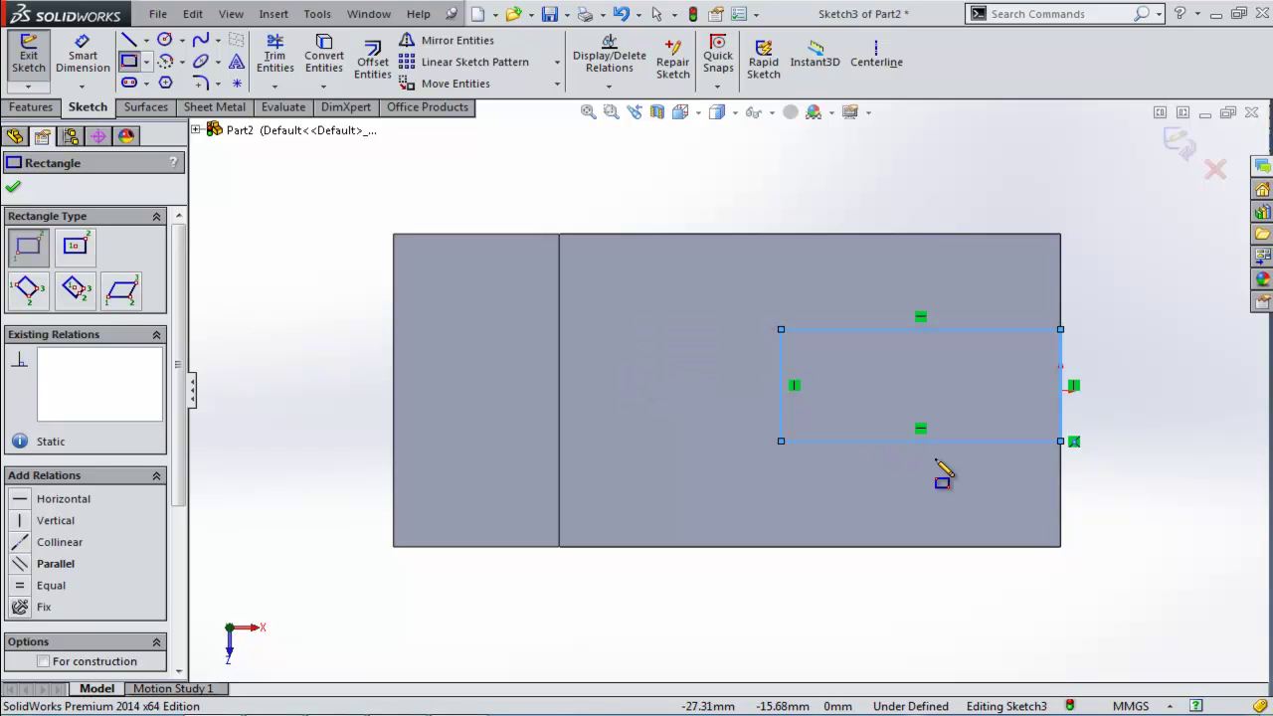
key(Escape)
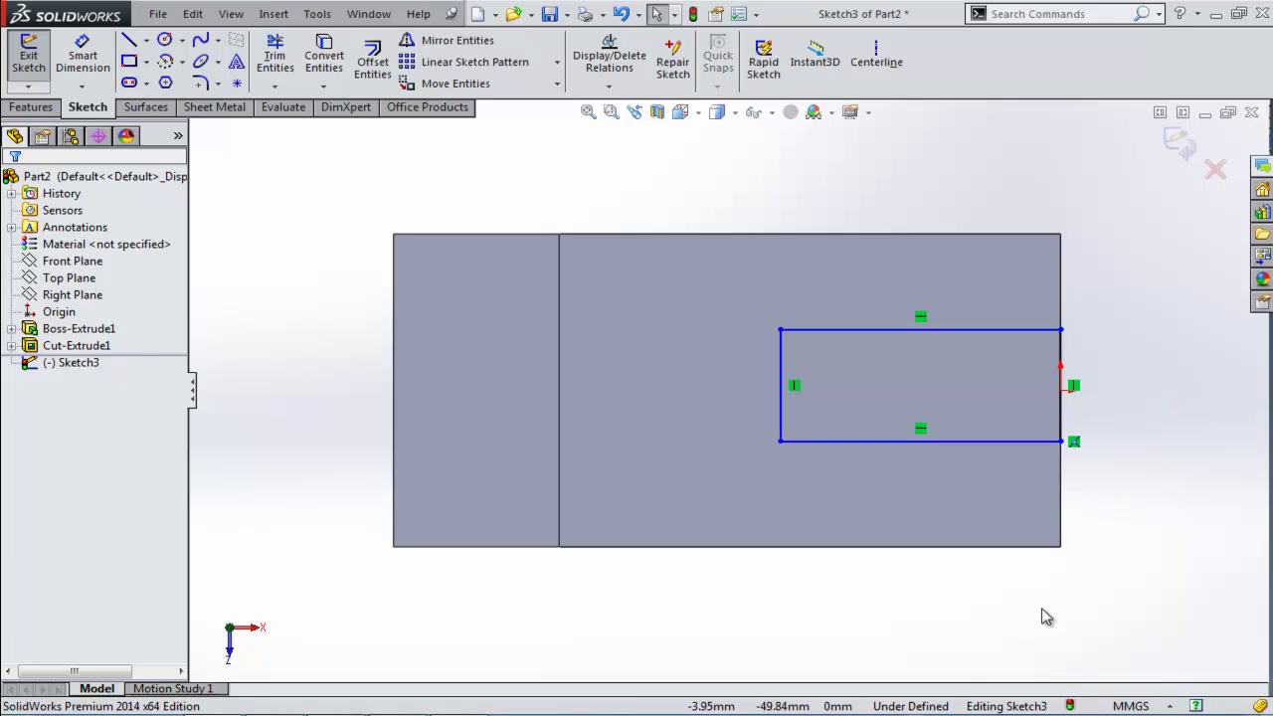
Centre the rectangle on the origin with a Midpoint relation between its right side and the origin
click(1058, 418)
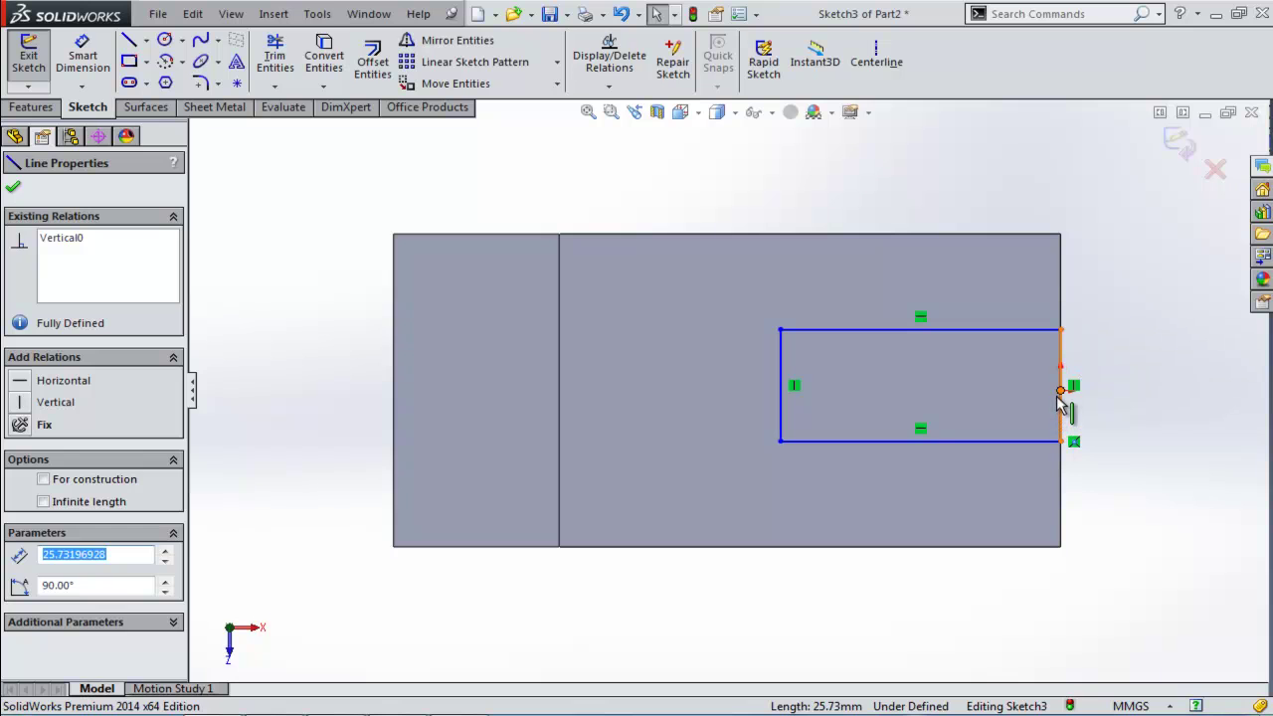
ctrl+click(1060, 391)
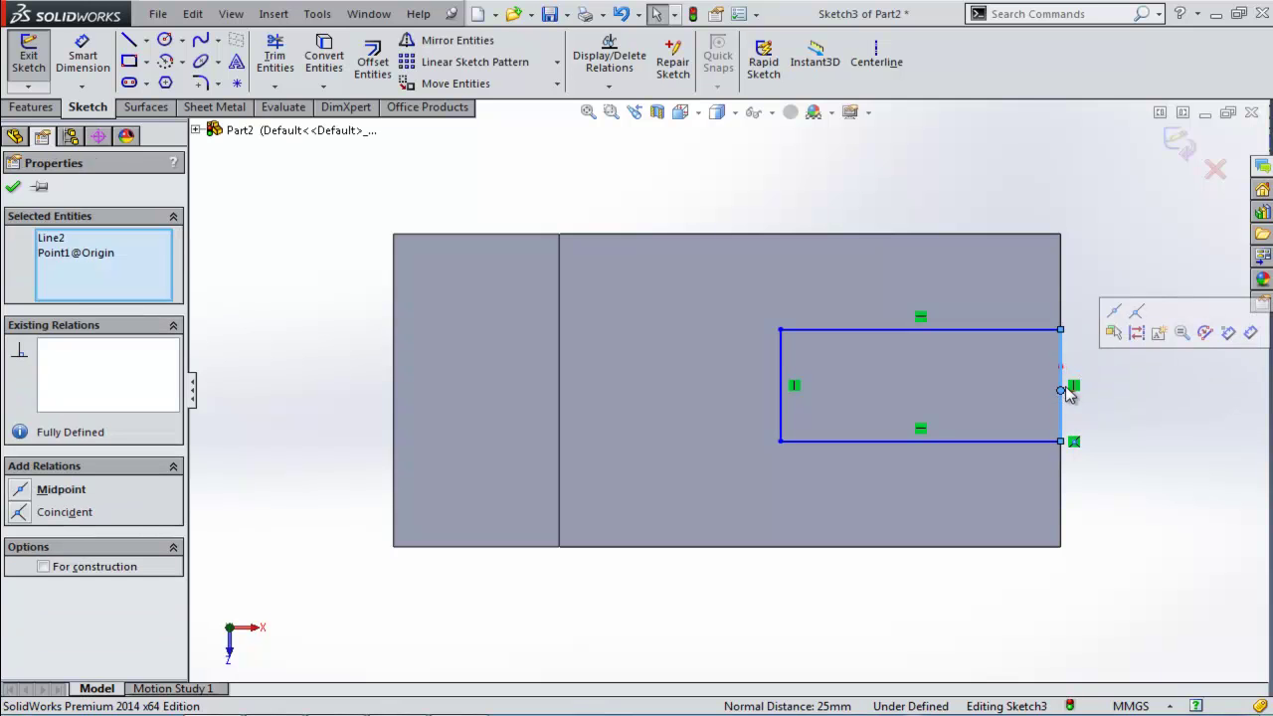
click(1115, 314)
click(1129, 393)
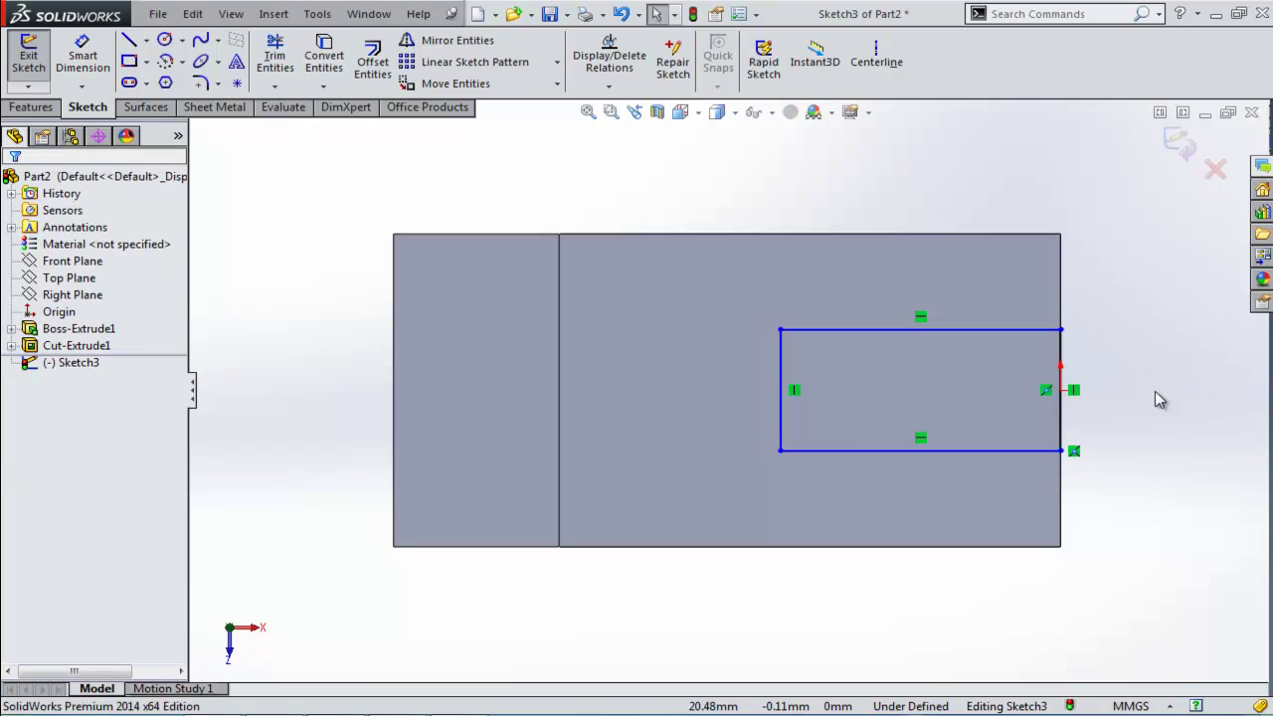
Dimension the rectangle's right side to 24 mm
click(87, 62)
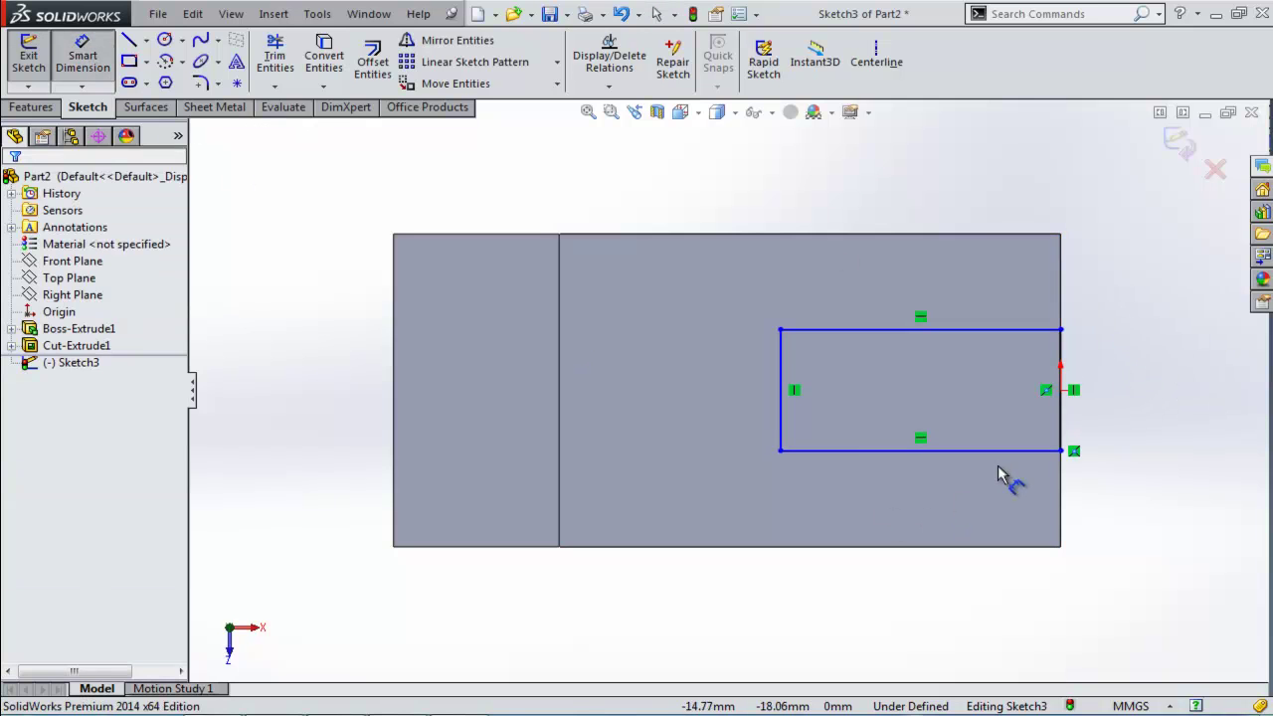
click(1061, 418)
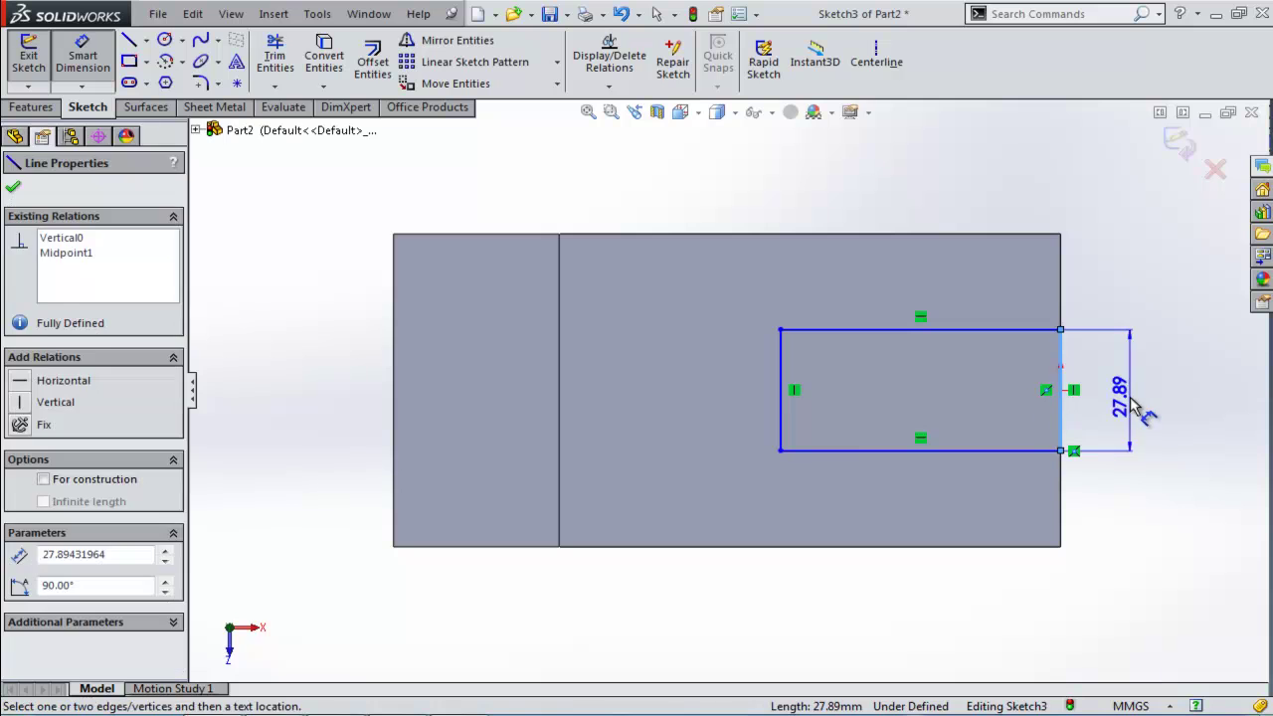
click(1138, 407)
text(24)
key(Return)
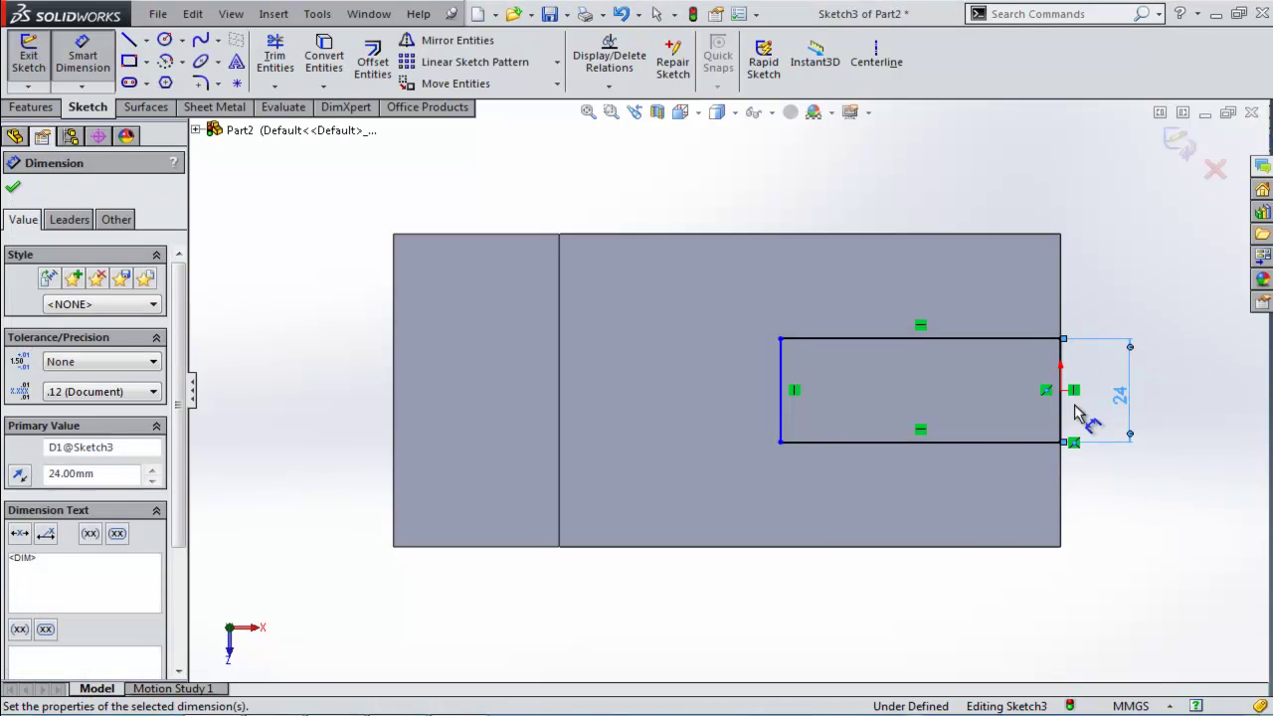
Dimension the rectangle's lower side to 50 mm
click(1014, 441)
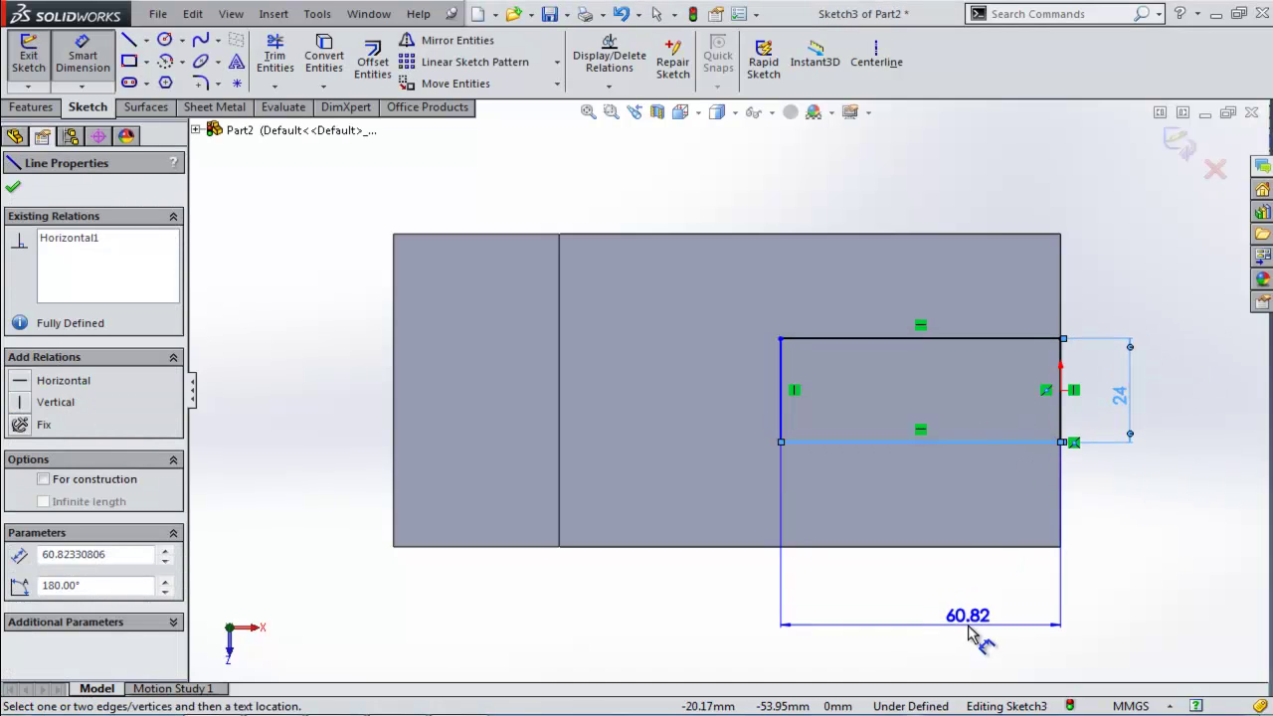
click(976, 628)
text(50)
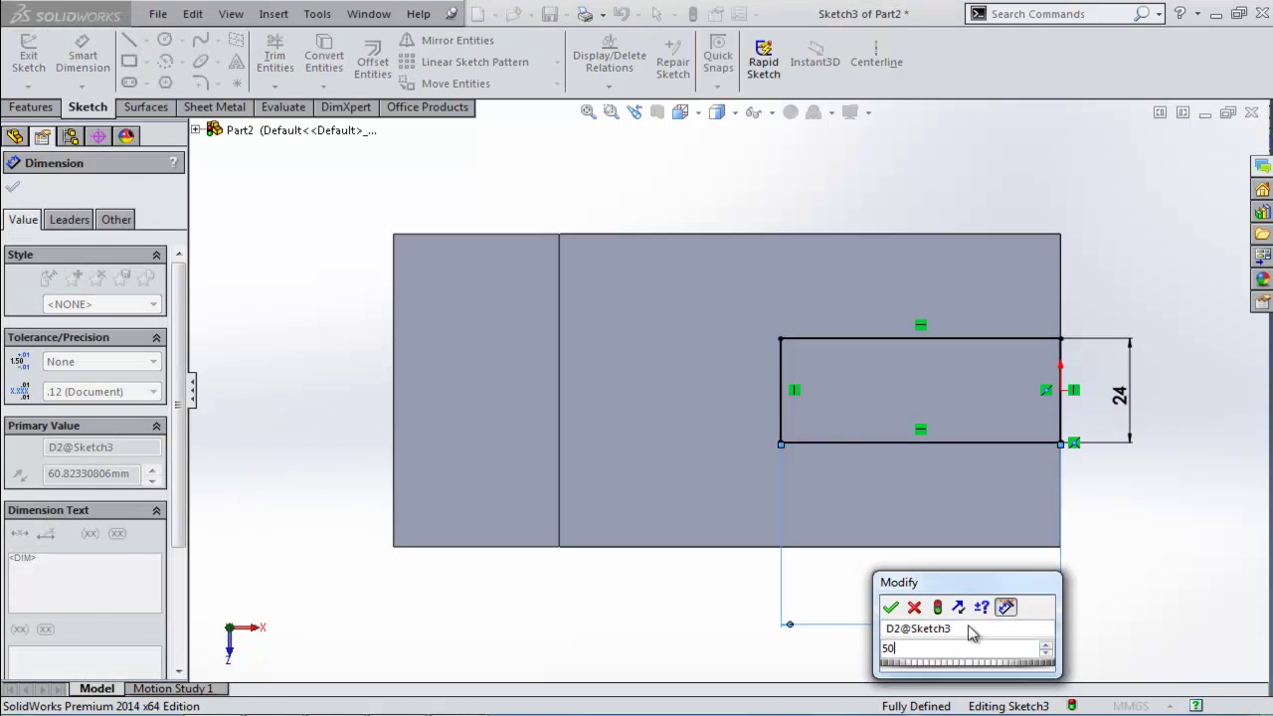
key(Return)
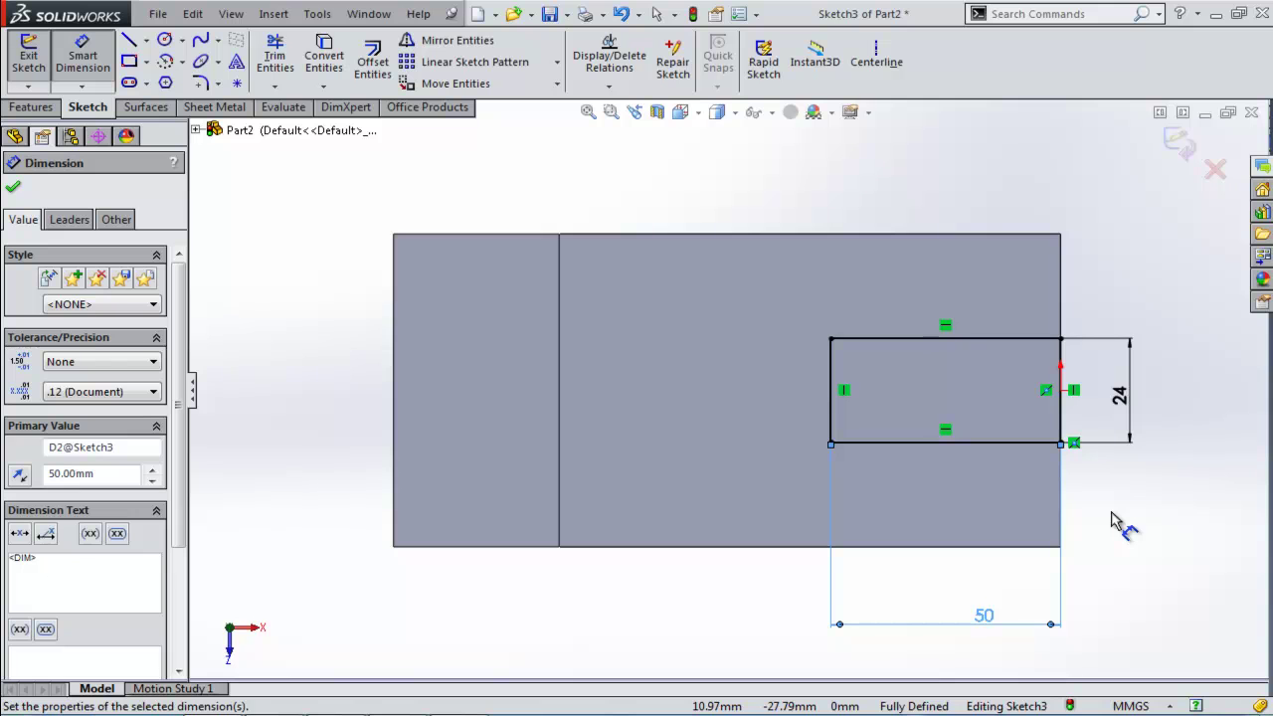
Draw a circle of 12 mm radius centred on the midpoint of the rectangle's left side, reaching its upper-left corner
click(164, 39)
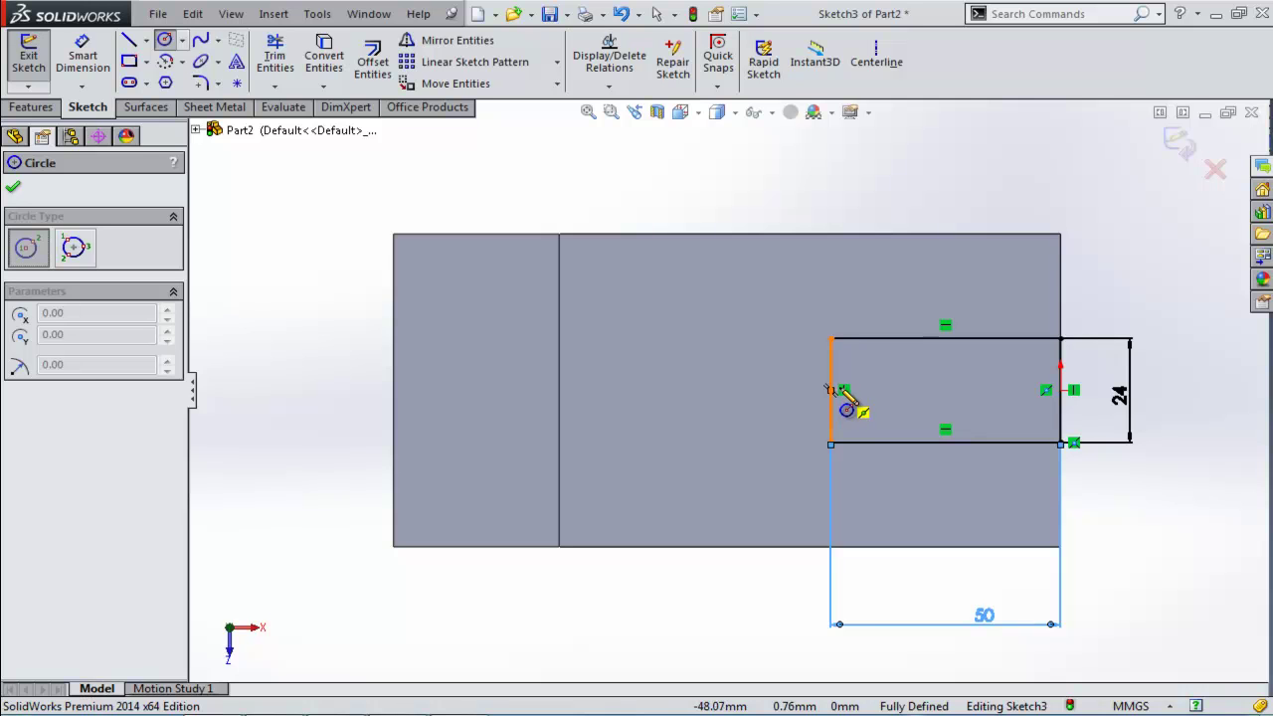
click(831, 389)
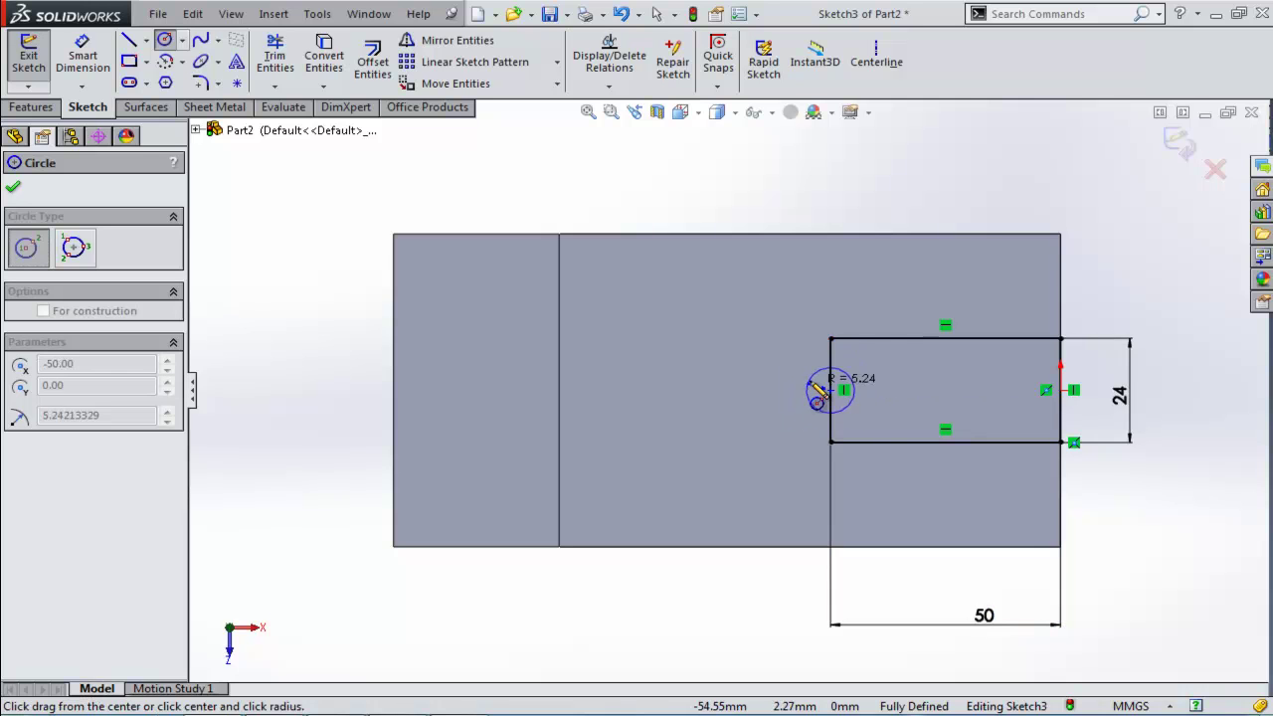
click(831, 340)
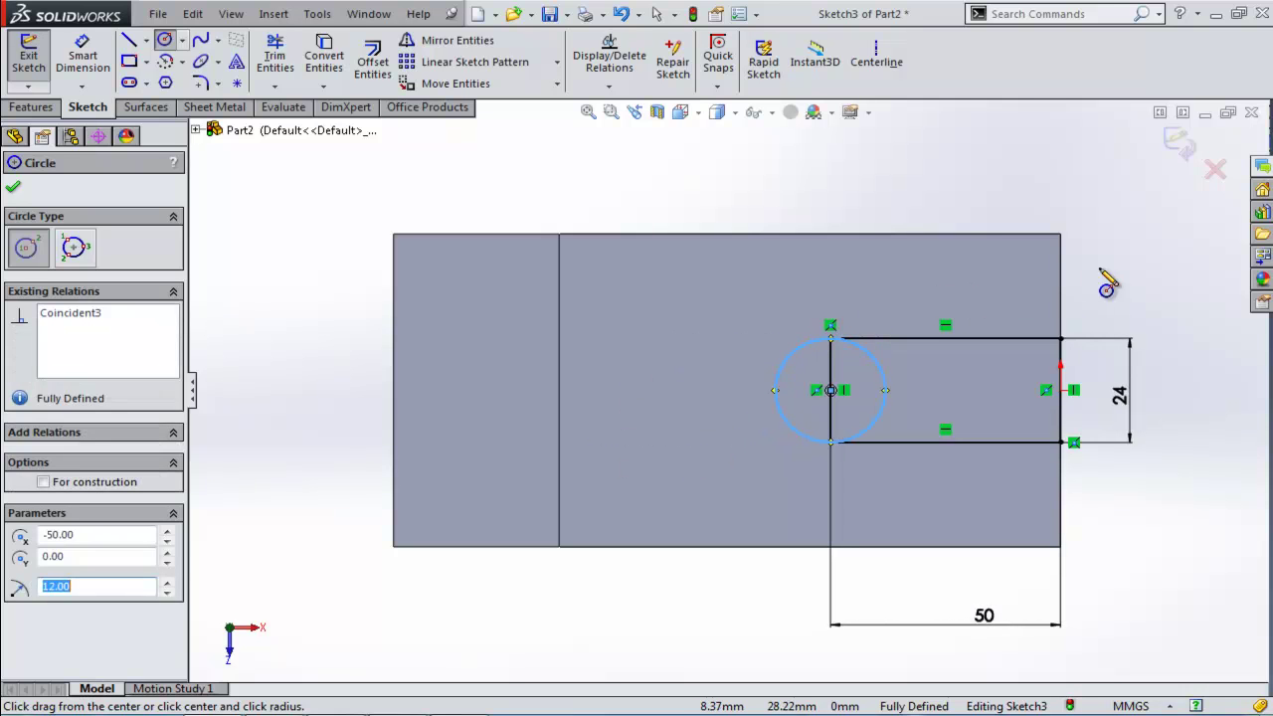
key(Escape)
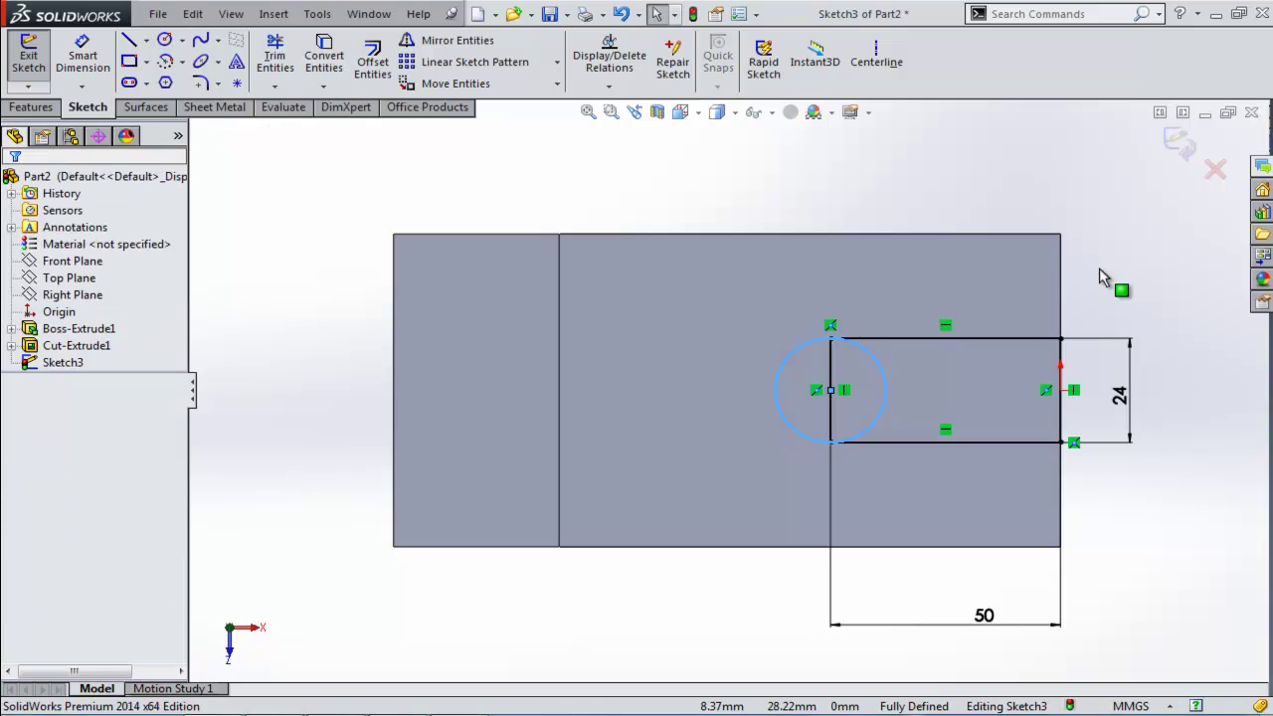
key(Escape)
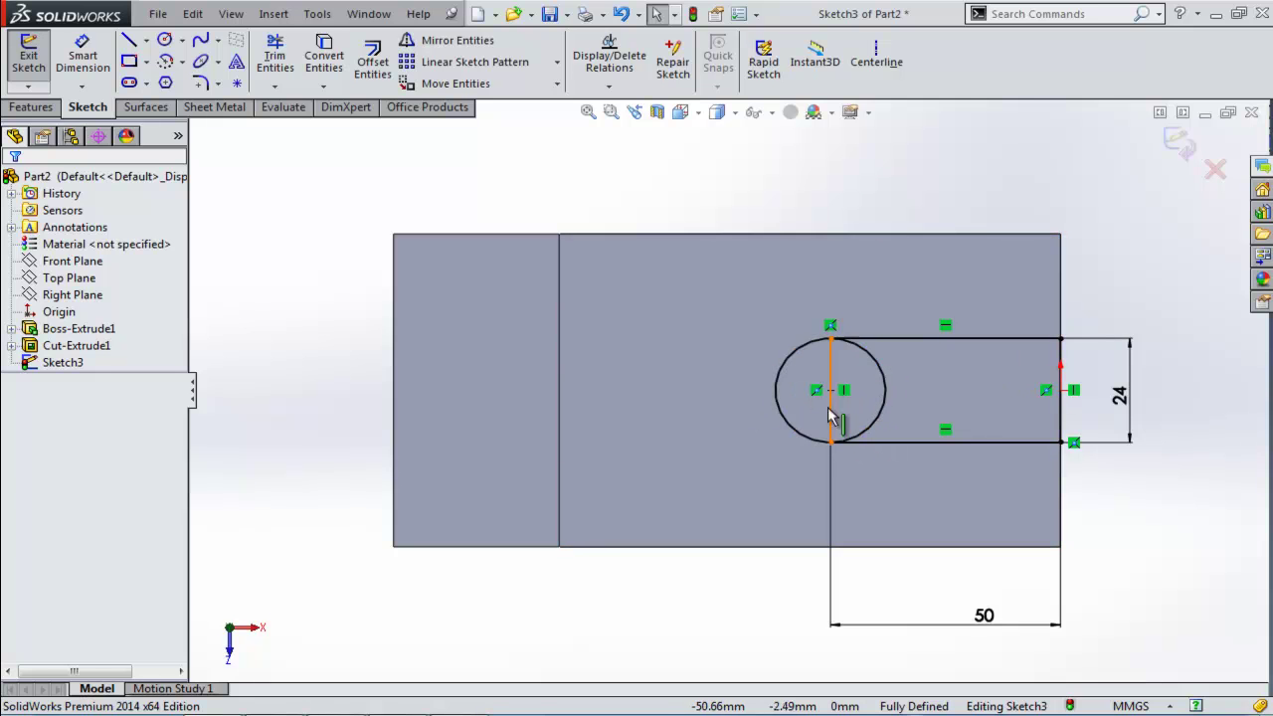
Trim away the circle's right half and the rectangle's left side with Trim to closest, accepting the loss of the midpoint relation
click(276, 56)
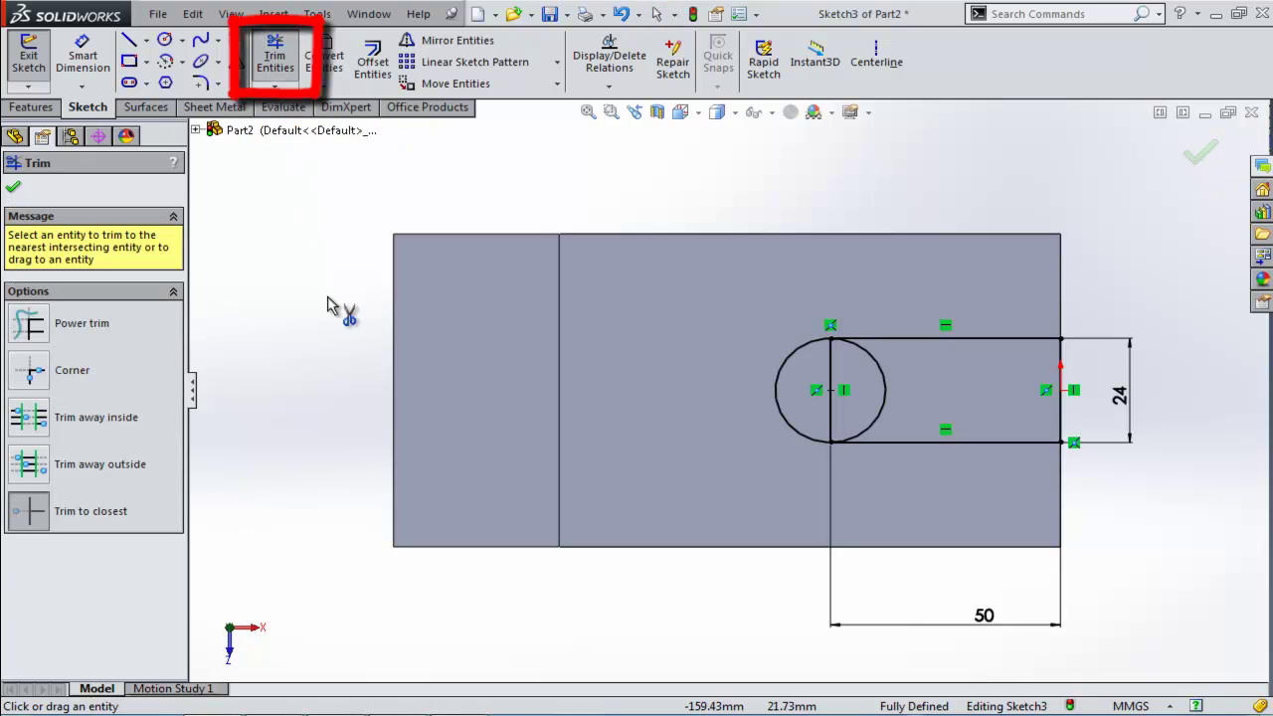
click(886, 406)
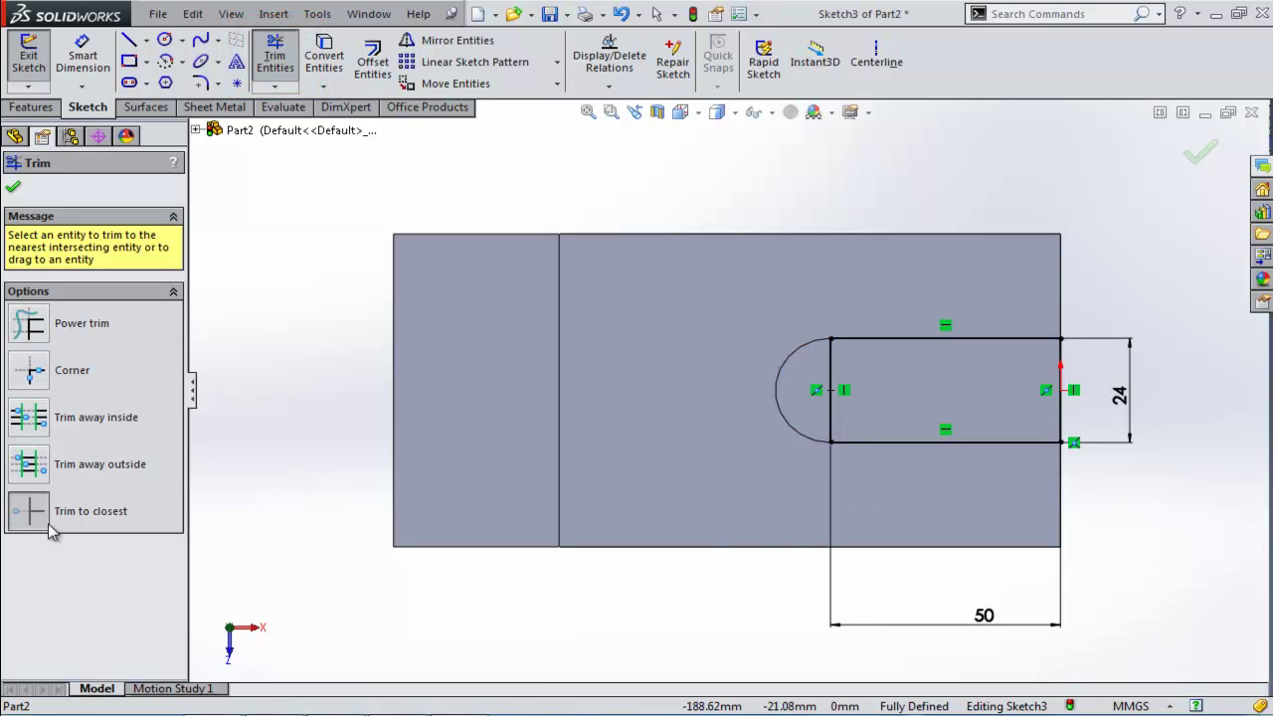
click(29, 326)
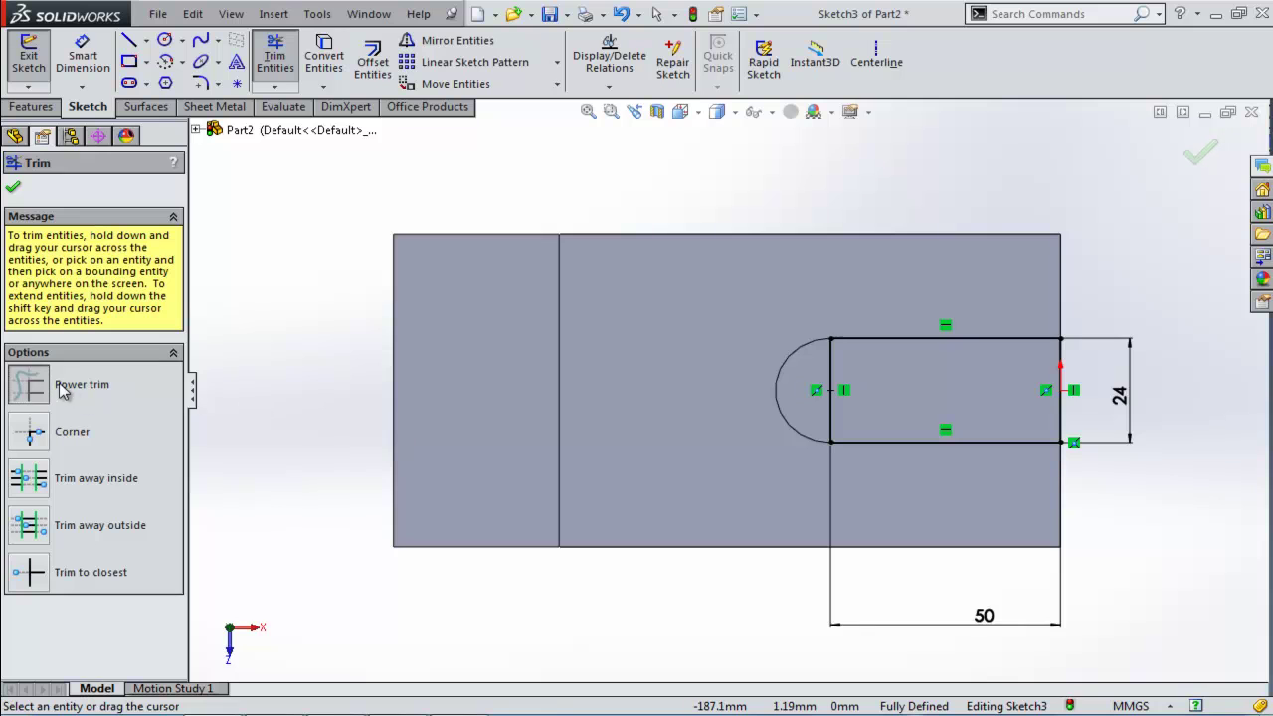
click(30, 573)
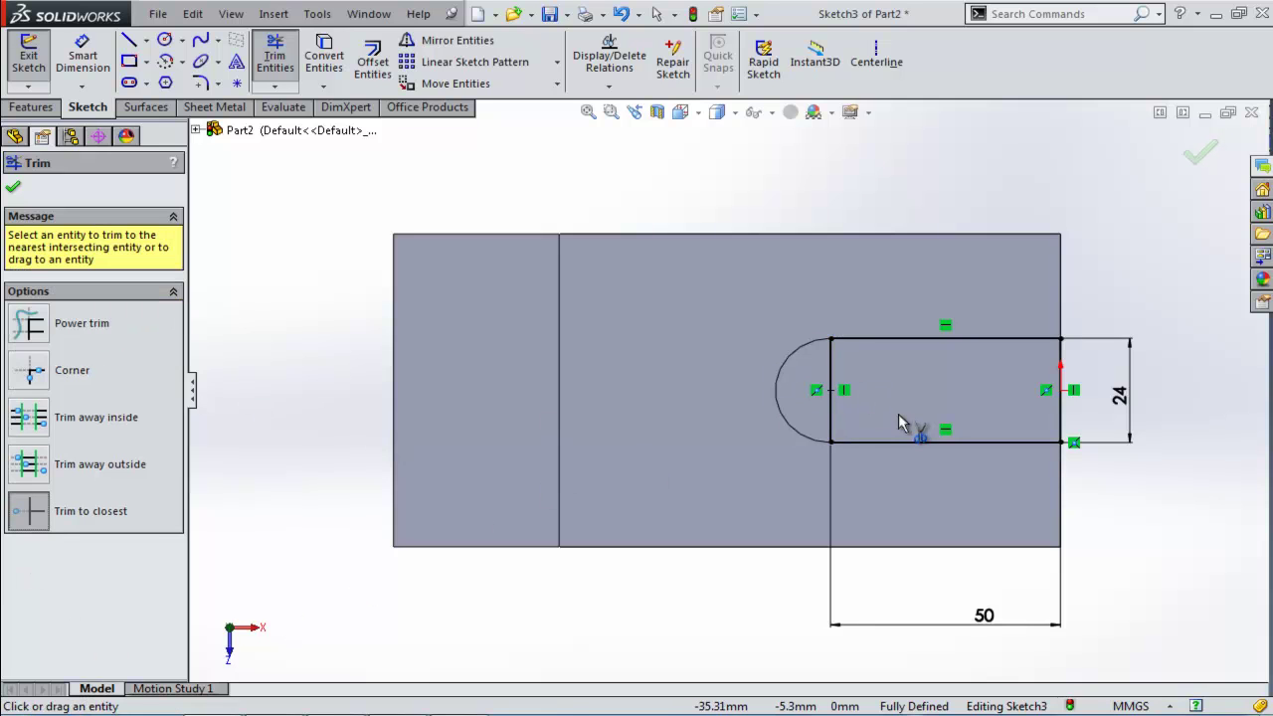
click(831, 421)
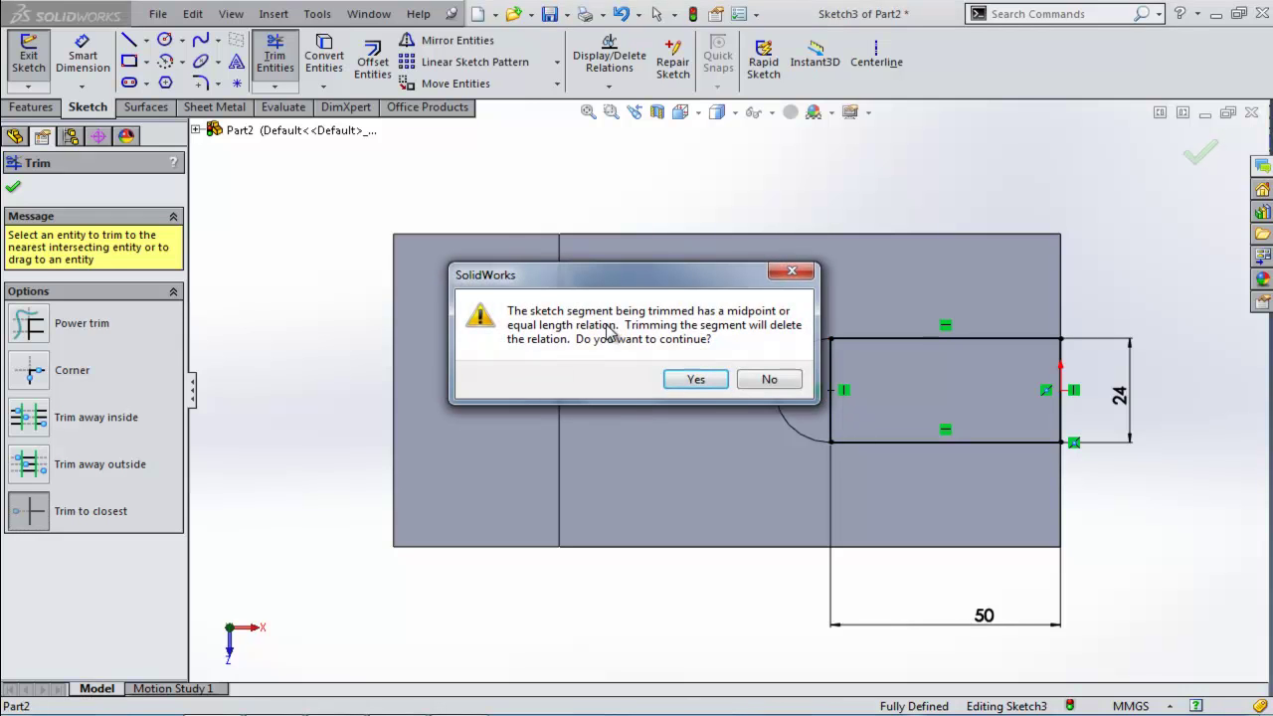
drag(655, 270, 557, 215)
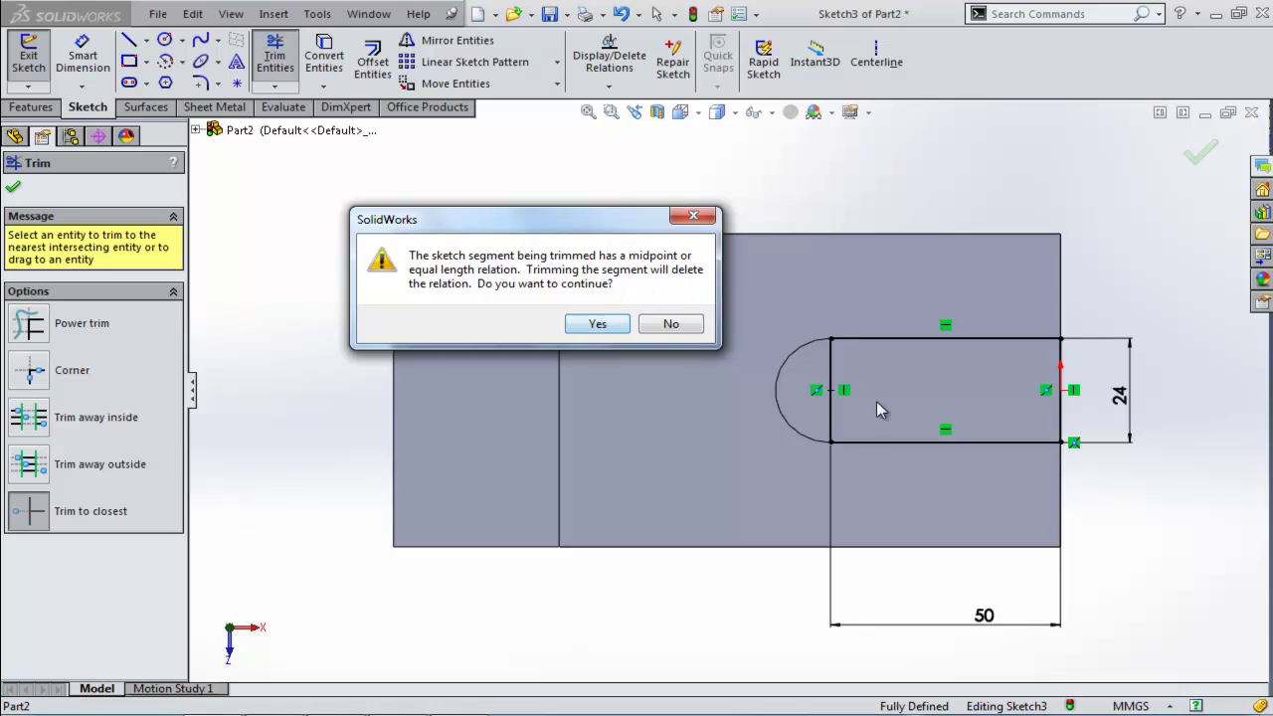
click(617, 331)
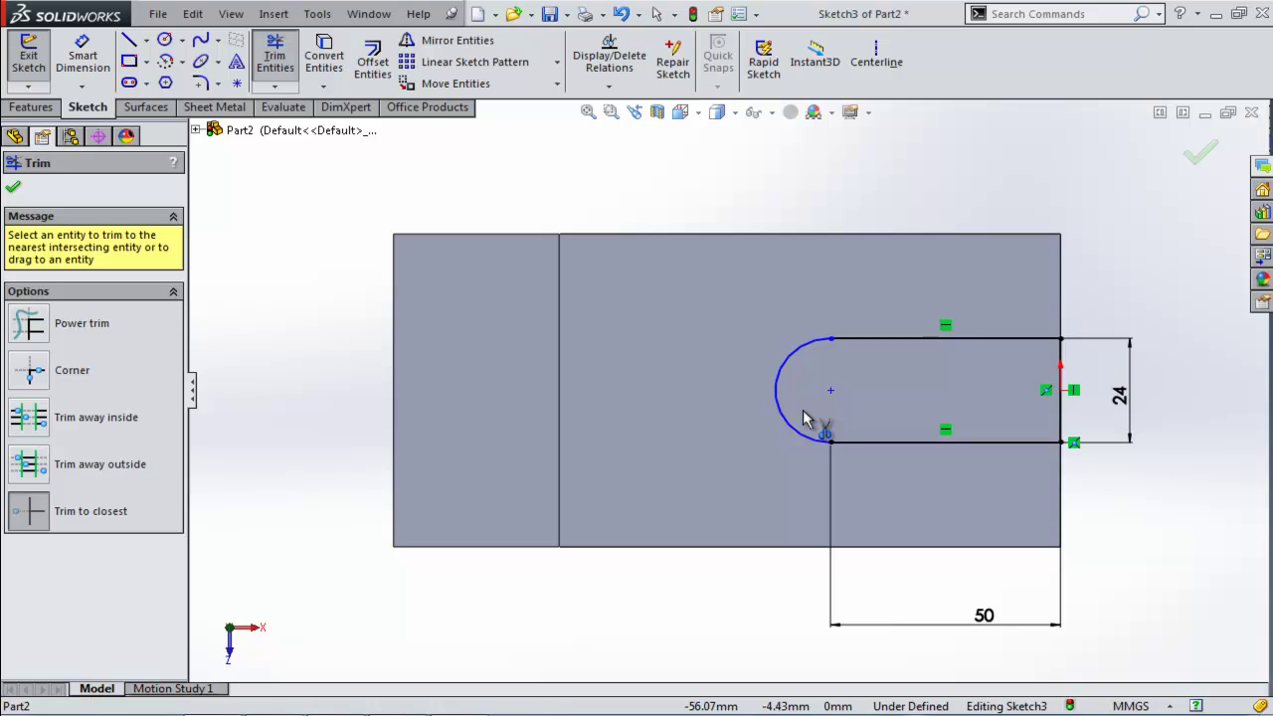
key(Escape)
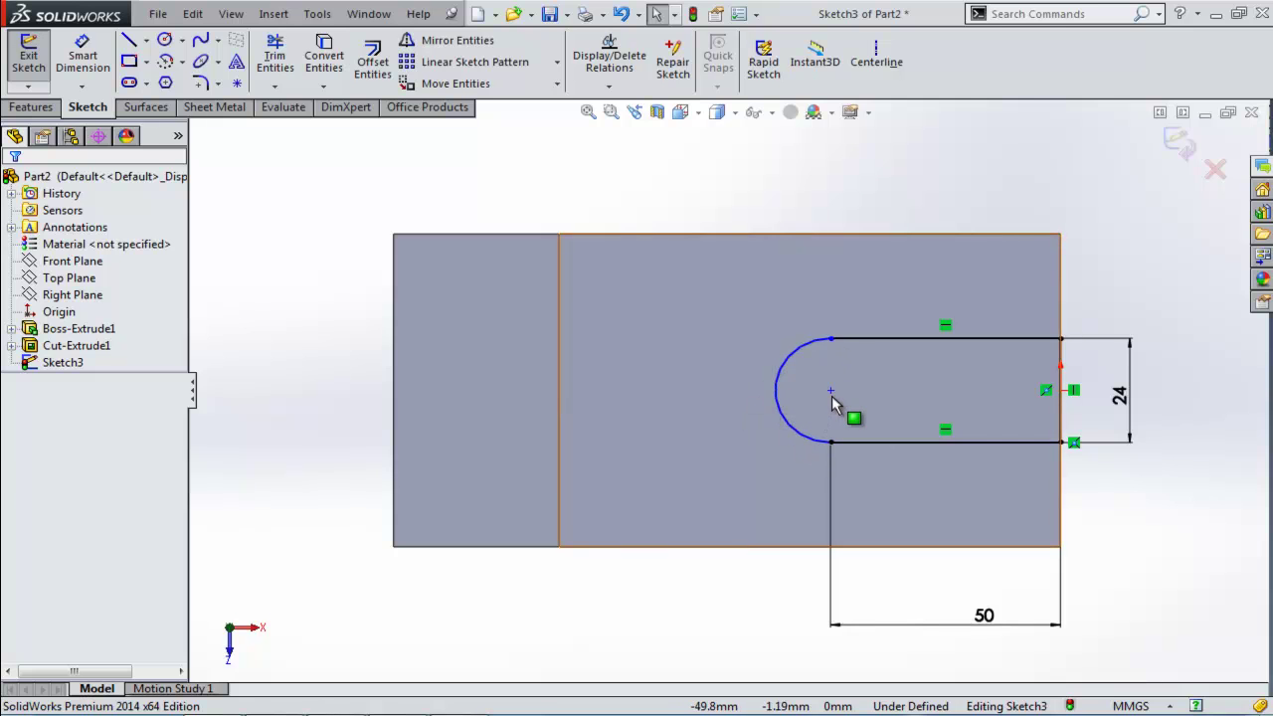
Pull the arc's centre point away from the slot end and add a Horizontal relation between it and the origin
drag(831, 392, 828, 392)
drag(795, 427, 711, 409)
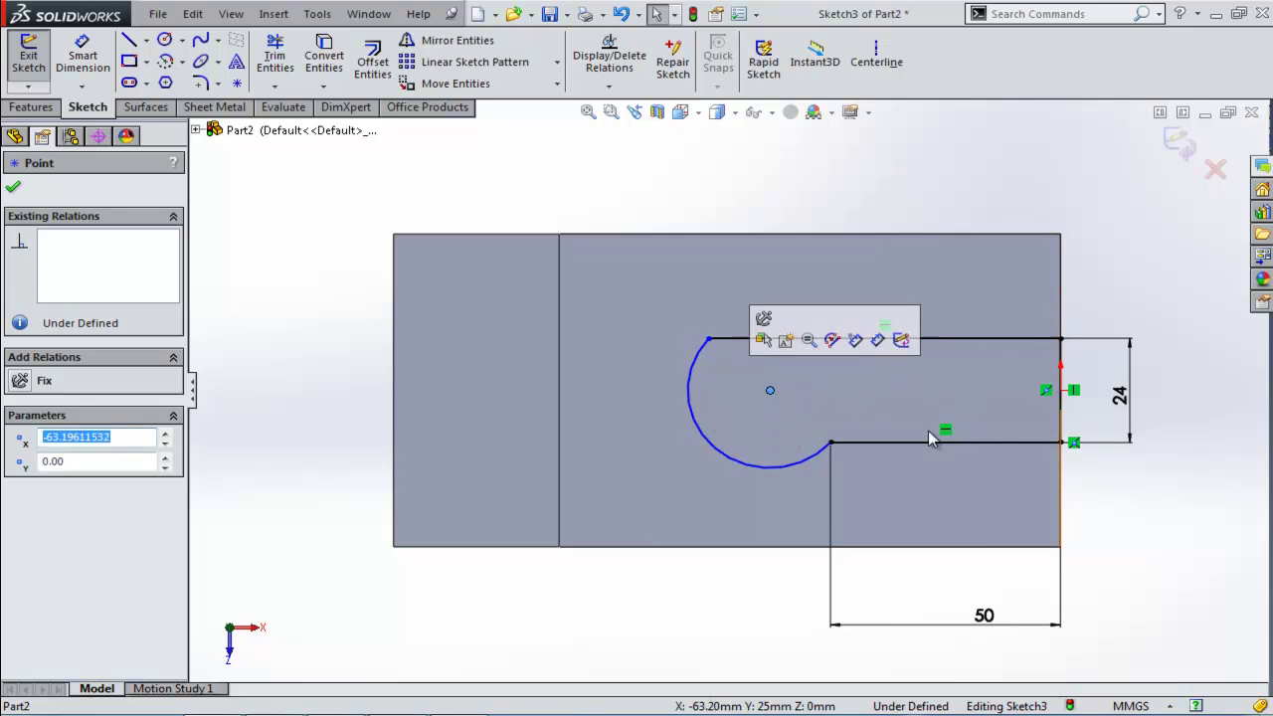
ctrl+click(1062, 391)
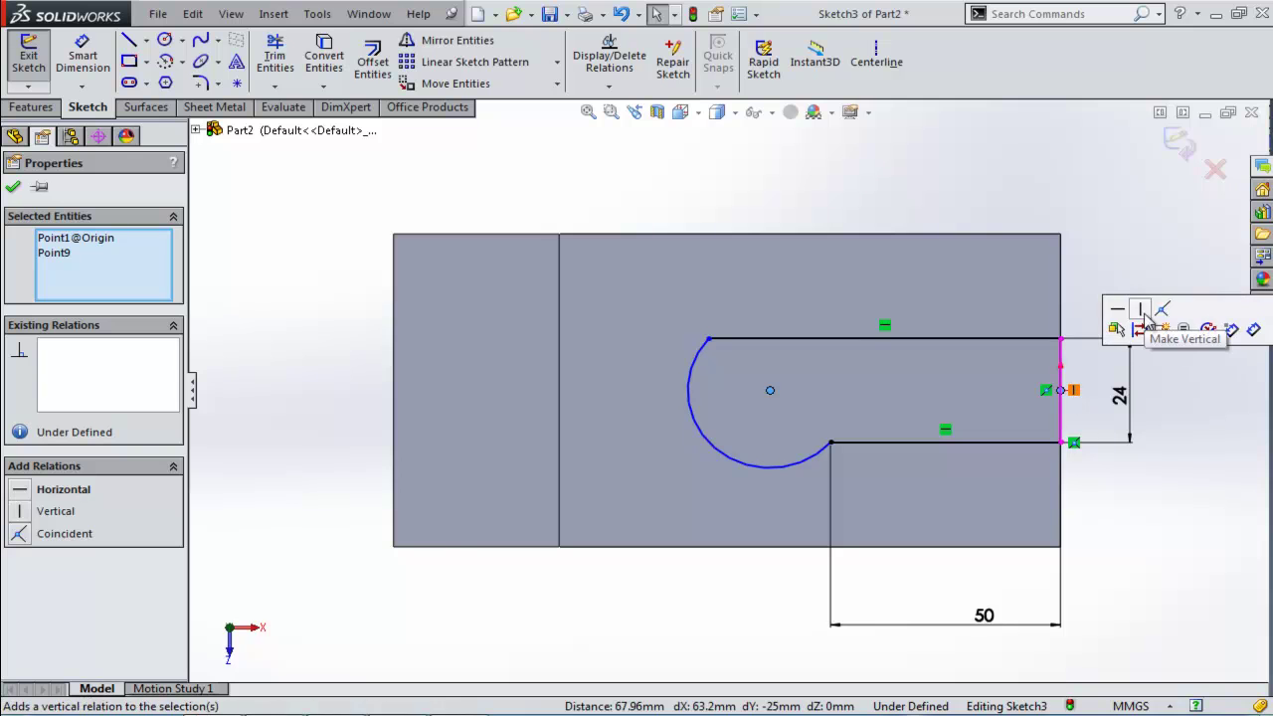
click(1117, 309)
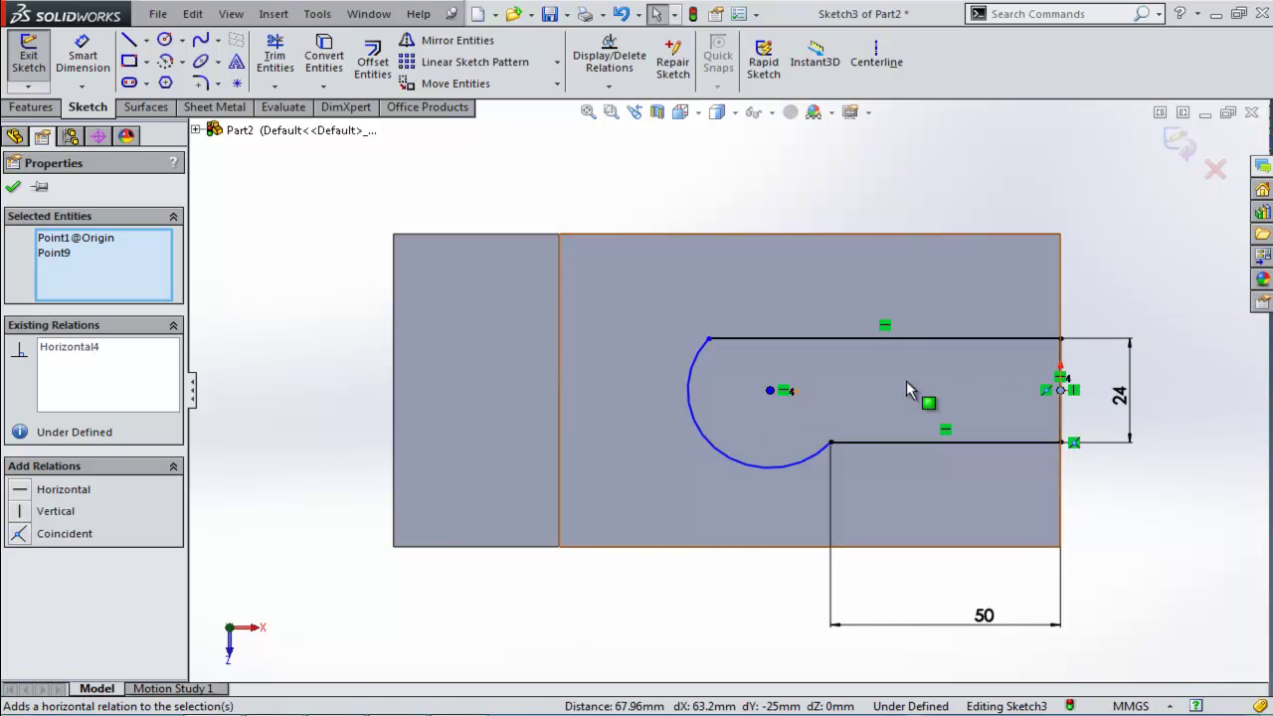
Add Vertical relations between the arc's two endpoints and between its centre and lower endpoint
click(707, 340)
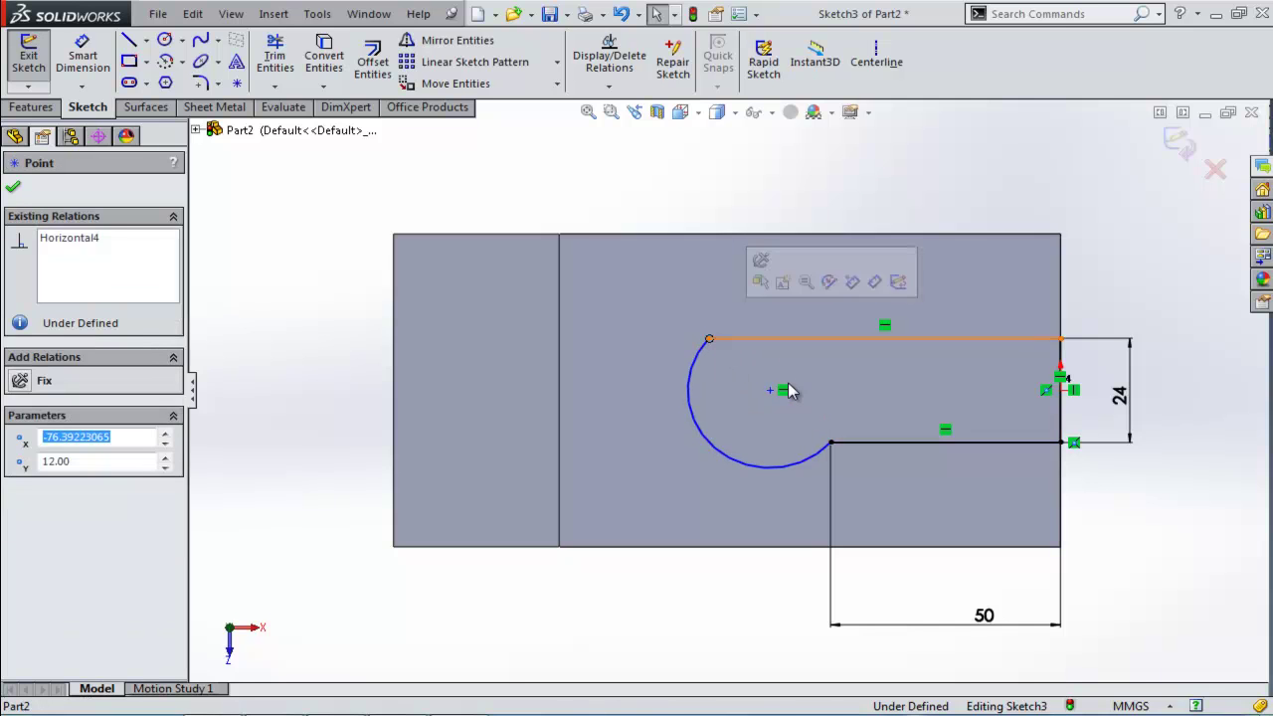
ctrl+click(831, 445)
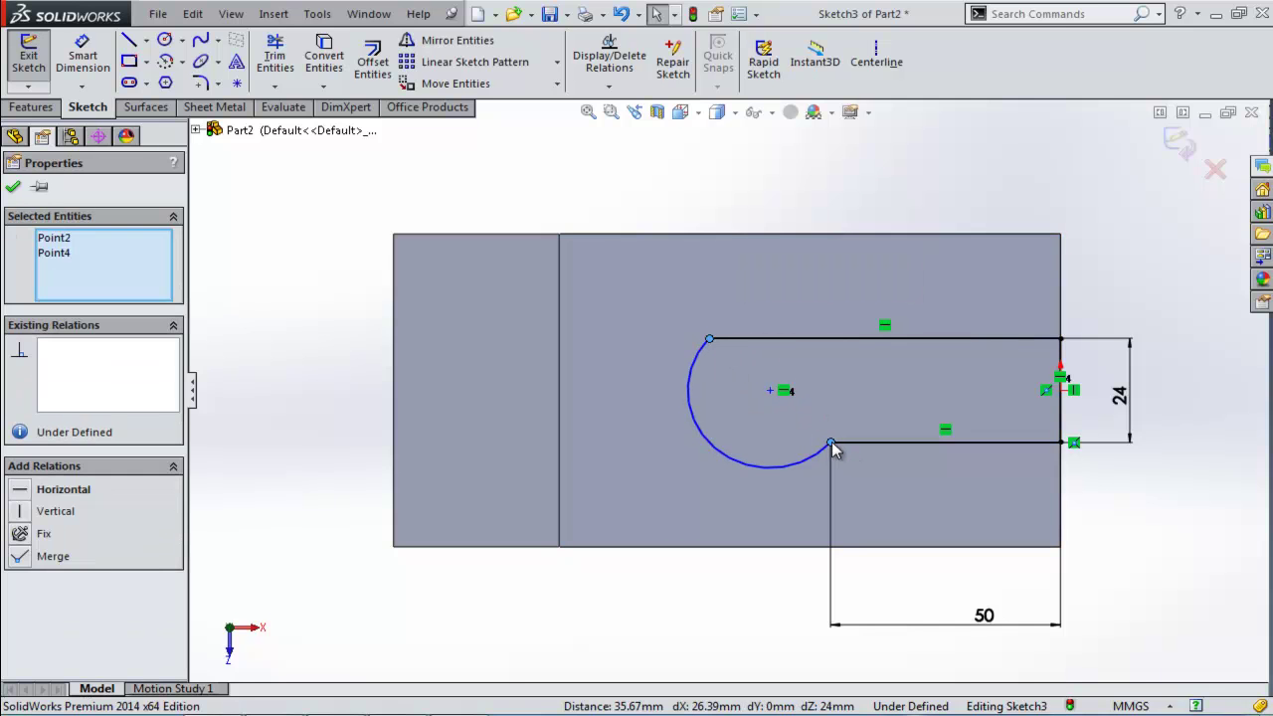
click(909, 362)
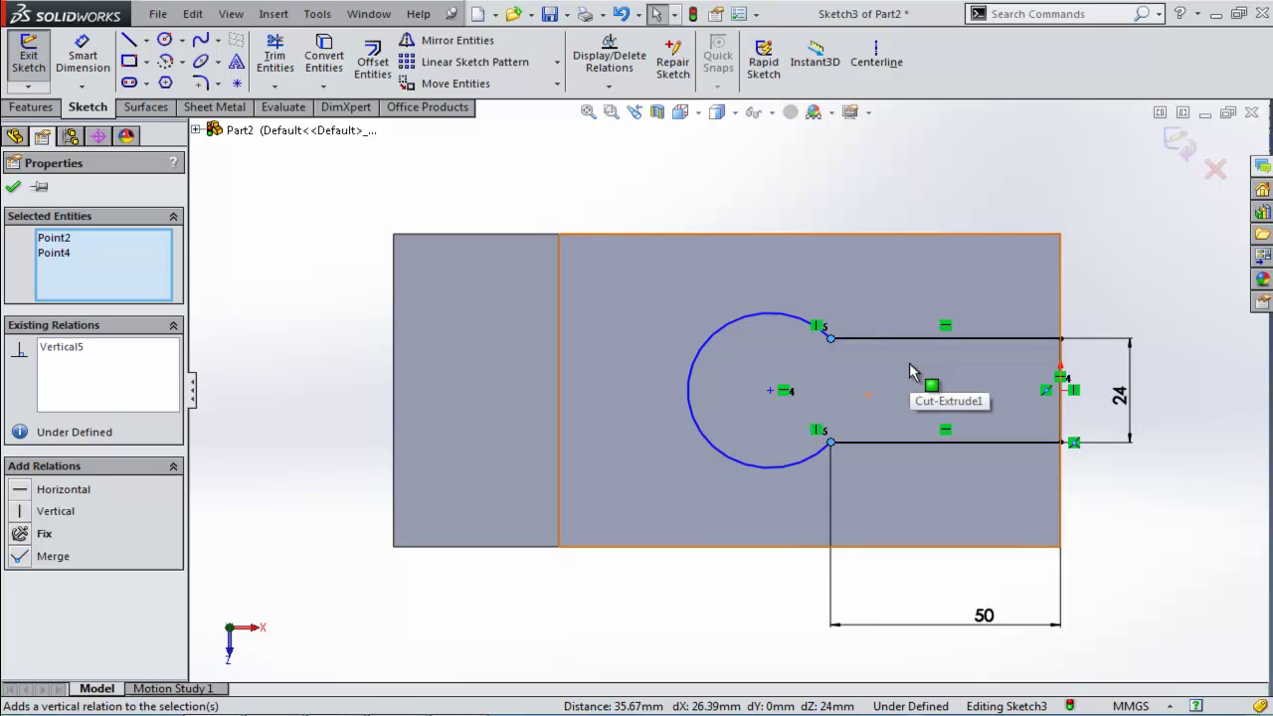
click(768, 391)
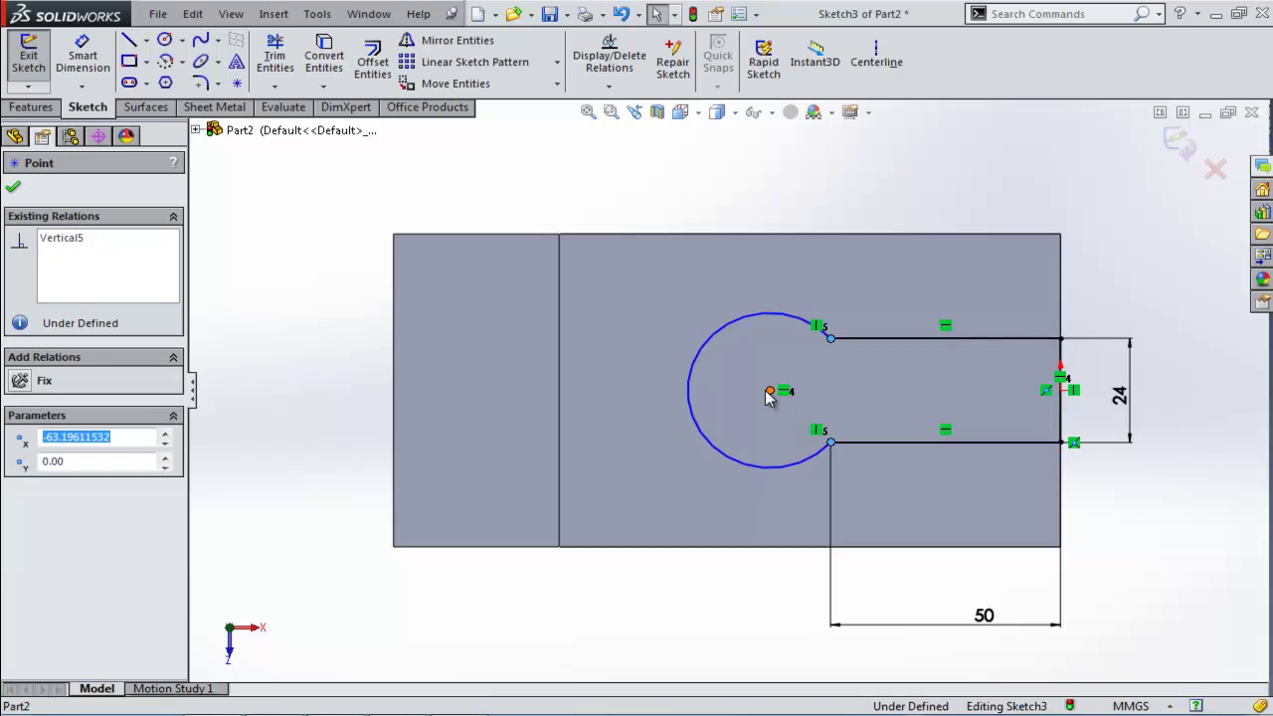
ctrl+click(832, 442)
click(916, 368)
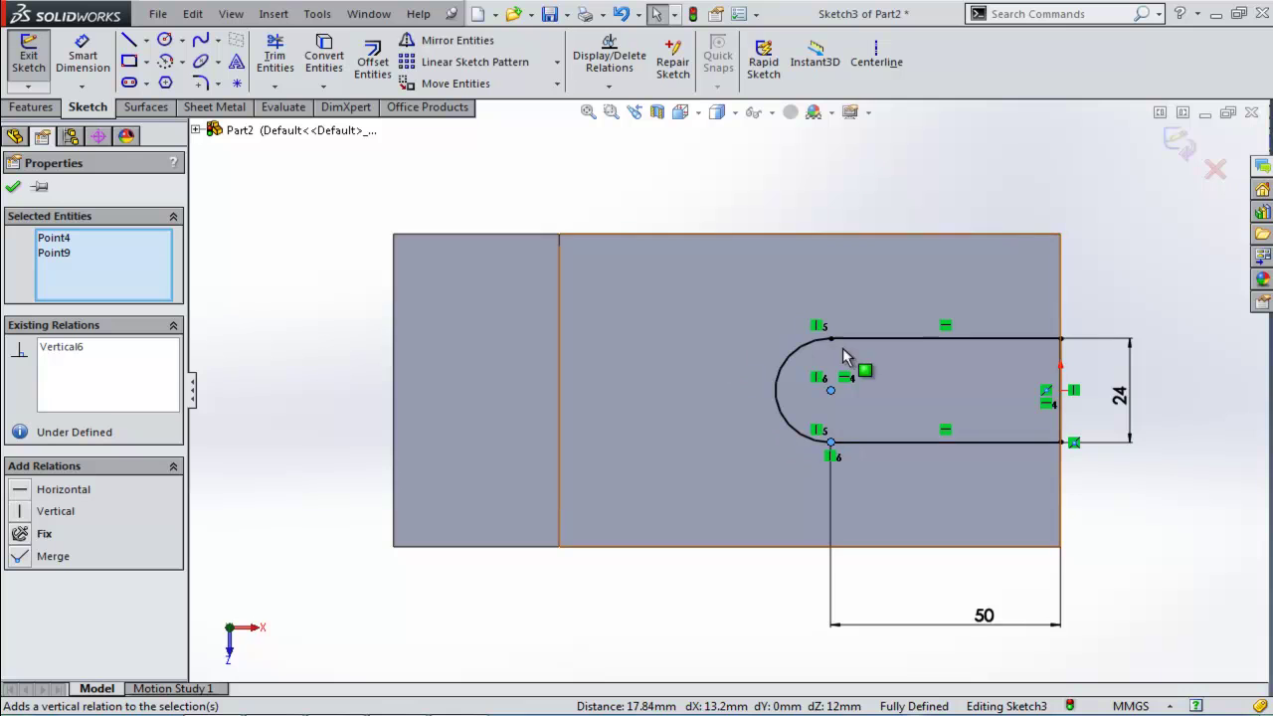
click(1158, 267)
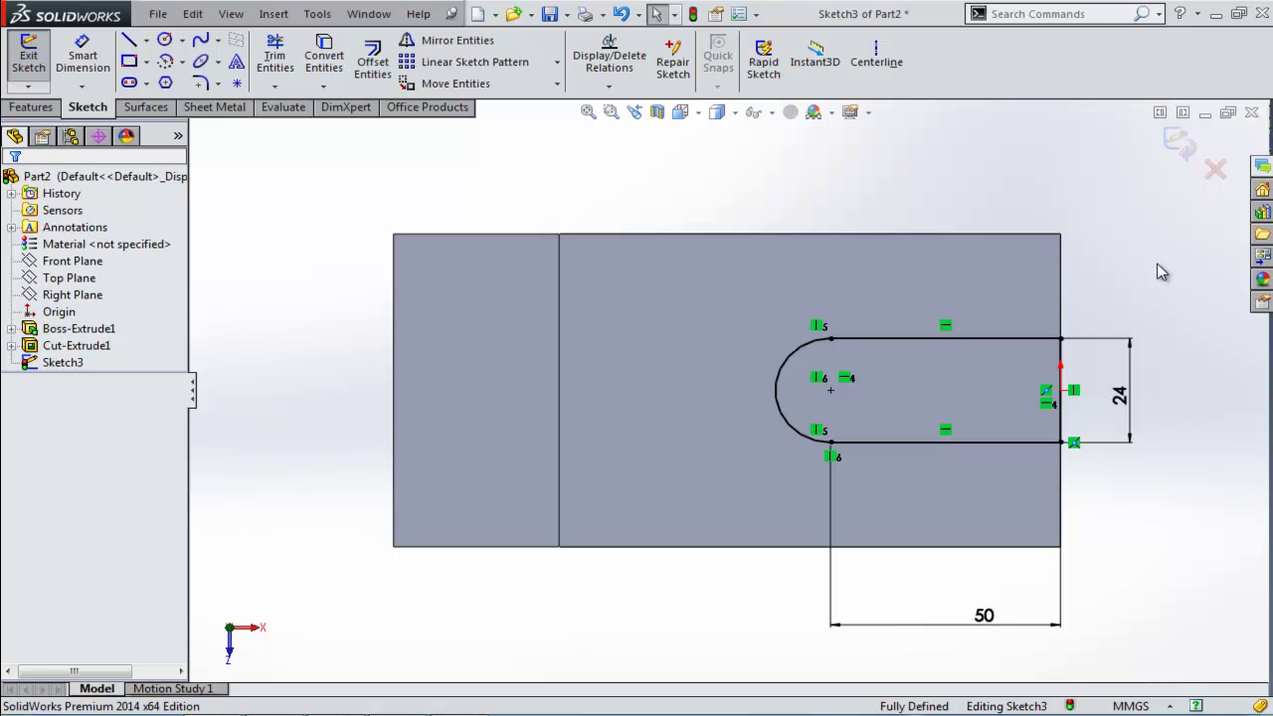
Finish the slot sketch and cut it through the base with an Extruded Cut set to Up To Next
click(1178, 145)
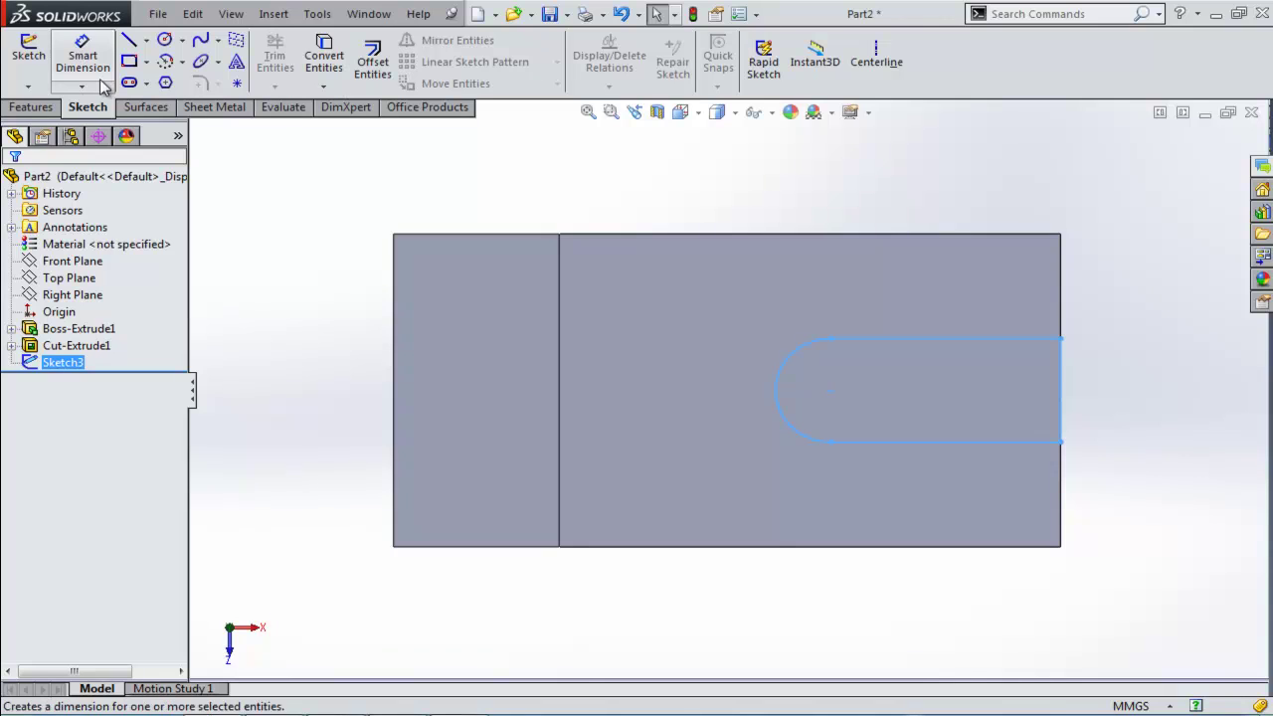
click(39, 108)
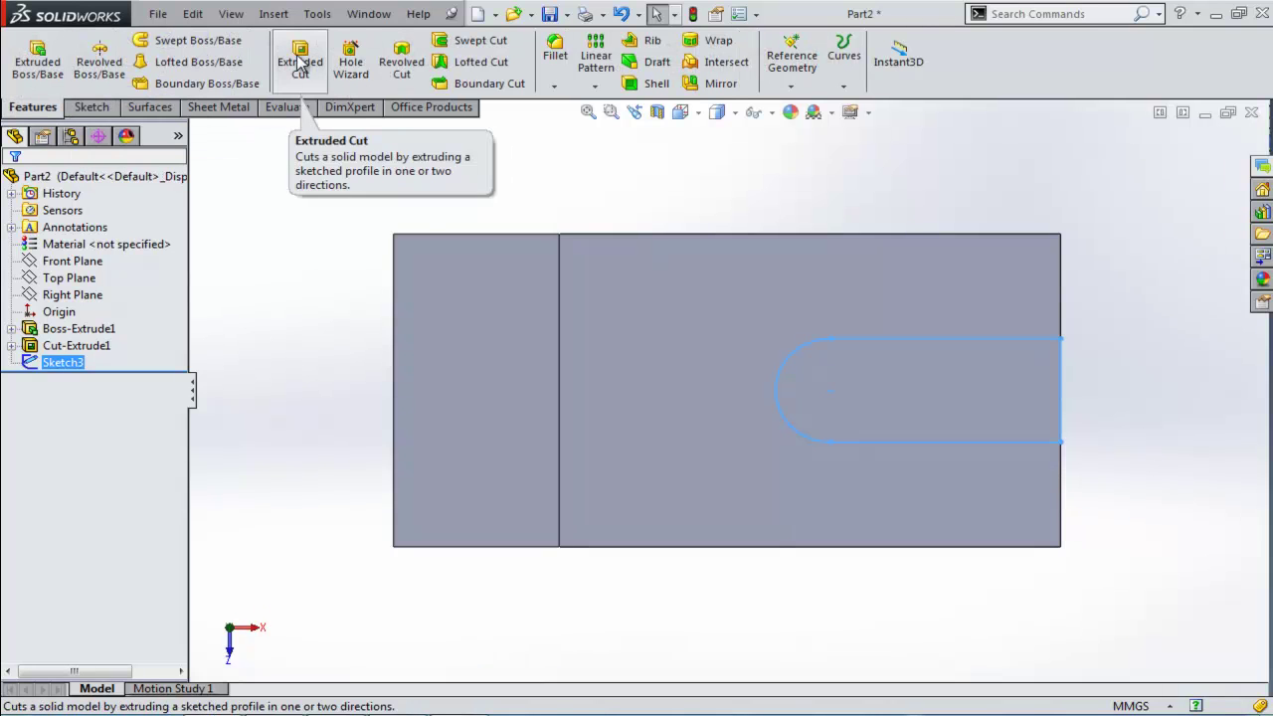
click(300, 61)
middle_drag(682, 569, 672, 421)
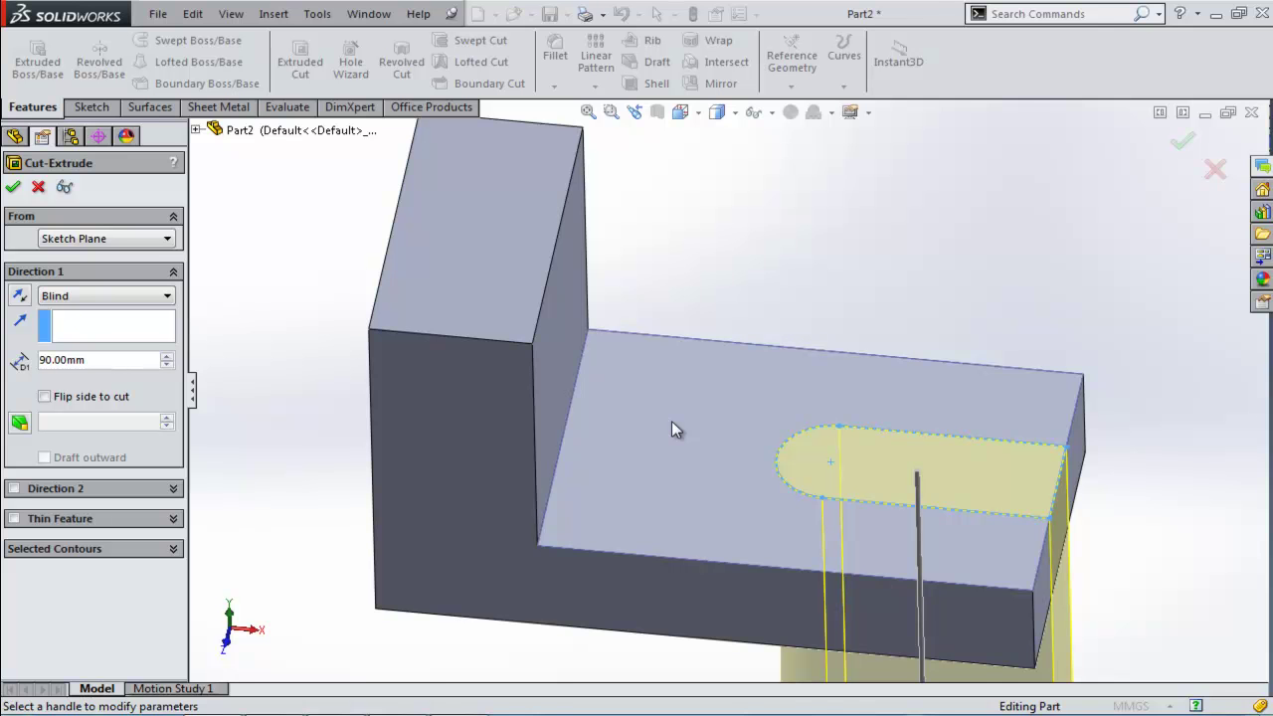
middle_drag(620, 487, 691, 491)
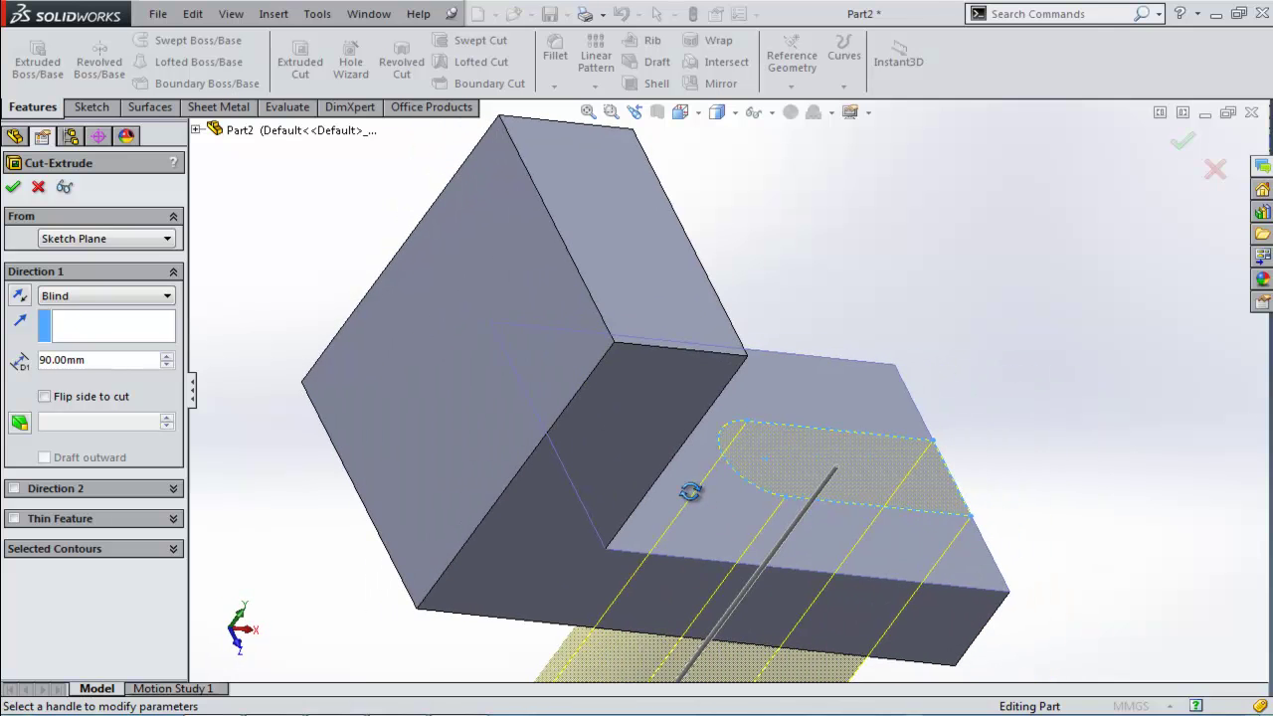
ctrl+middle_drag(852, 586, 687, 485)
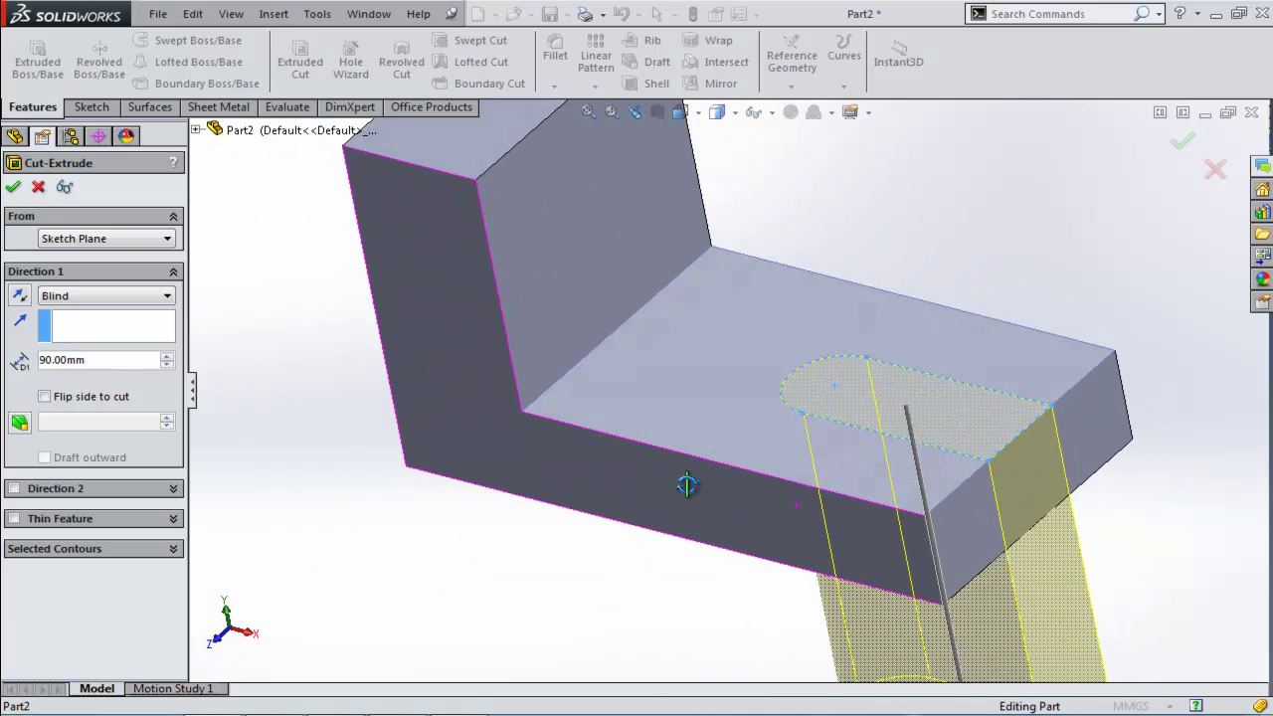
key(ctrl+7)
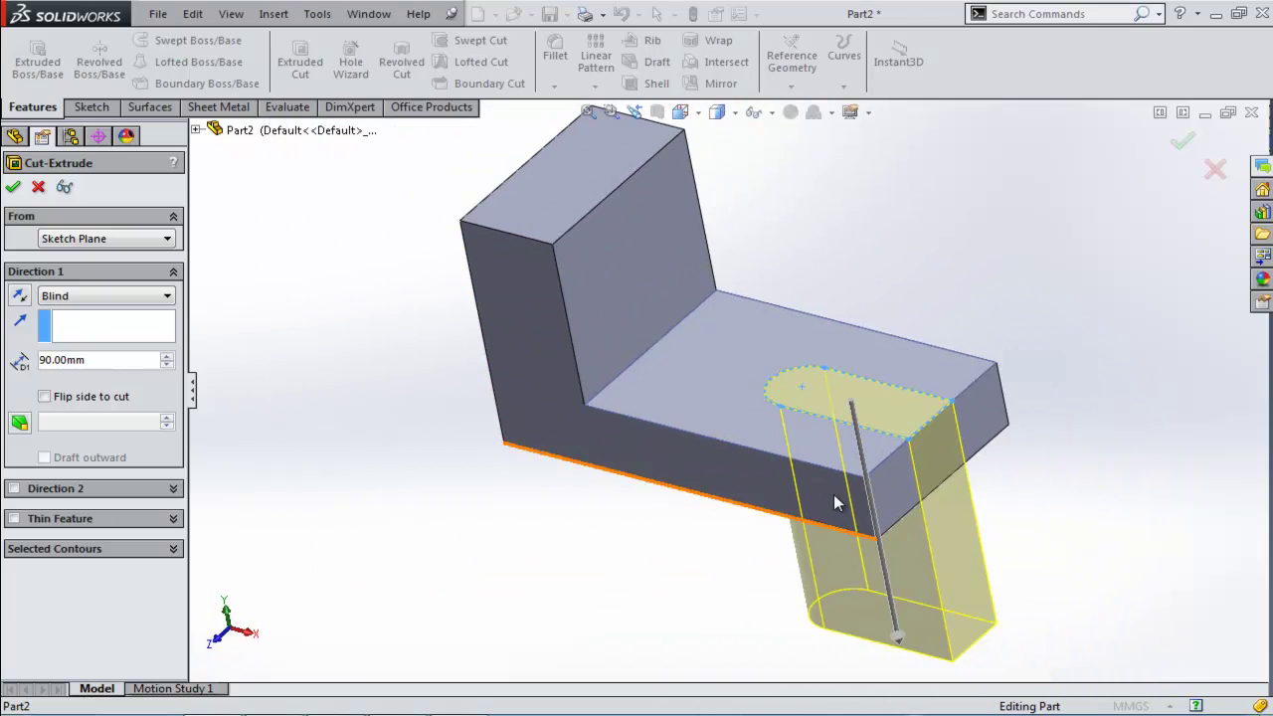
click(57, 296)
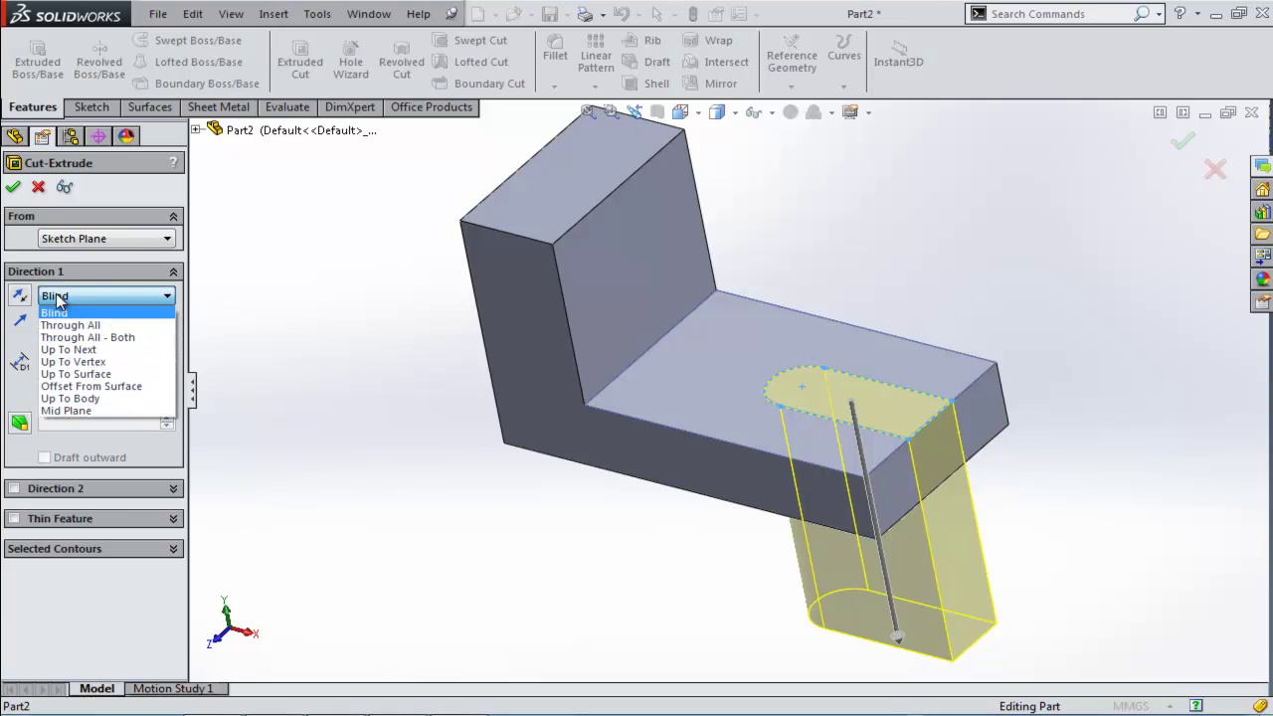
click(87, 350)
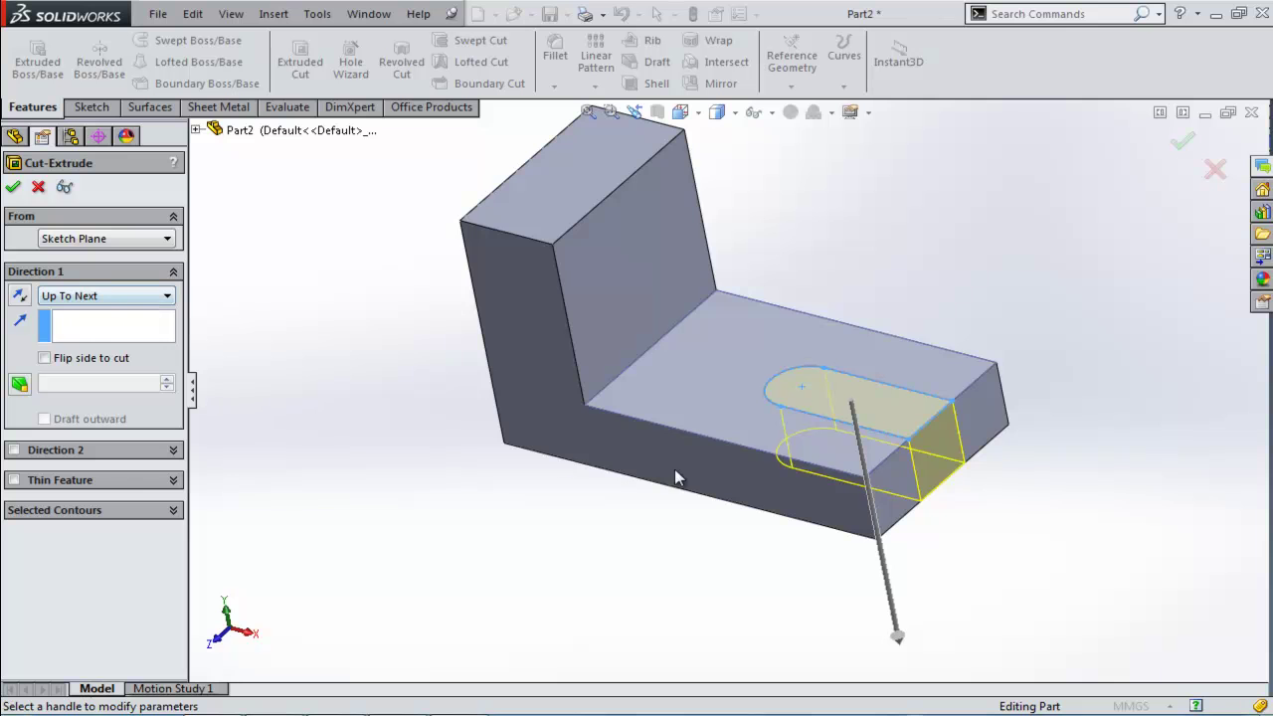
middle_drag(970, 514, 877, 445)
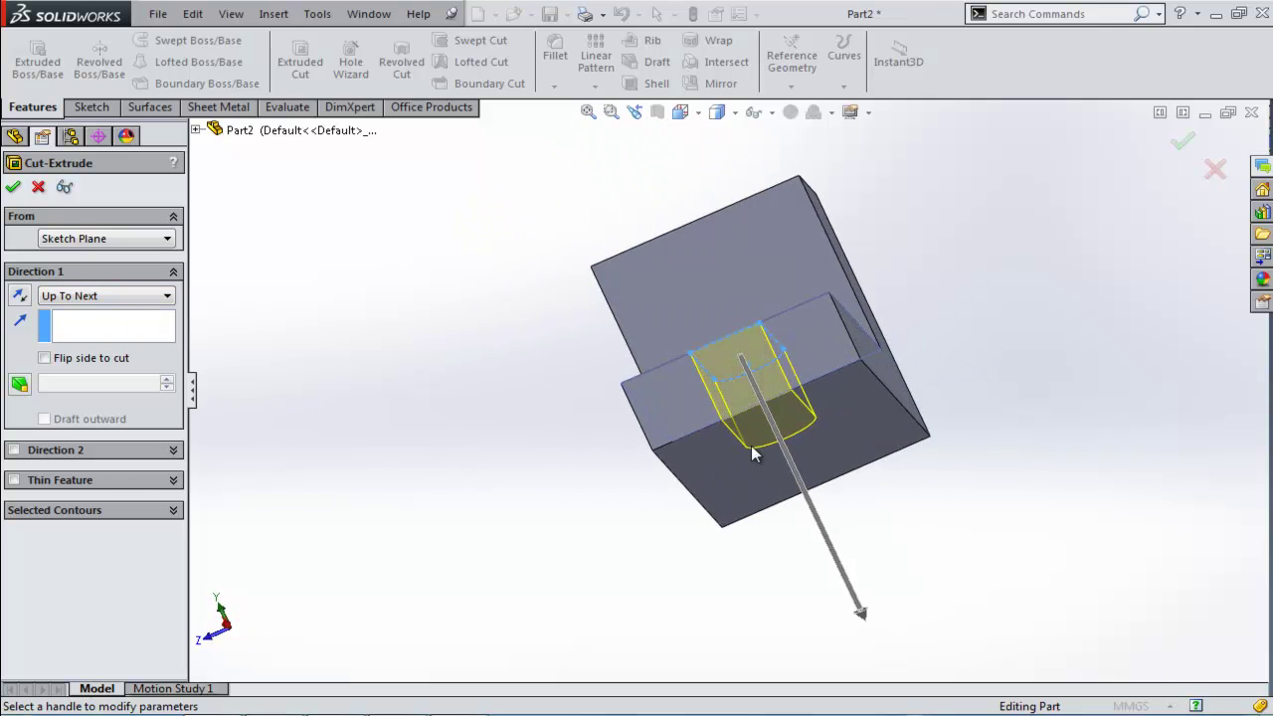
middle_drag(414, 425, 597, 449)
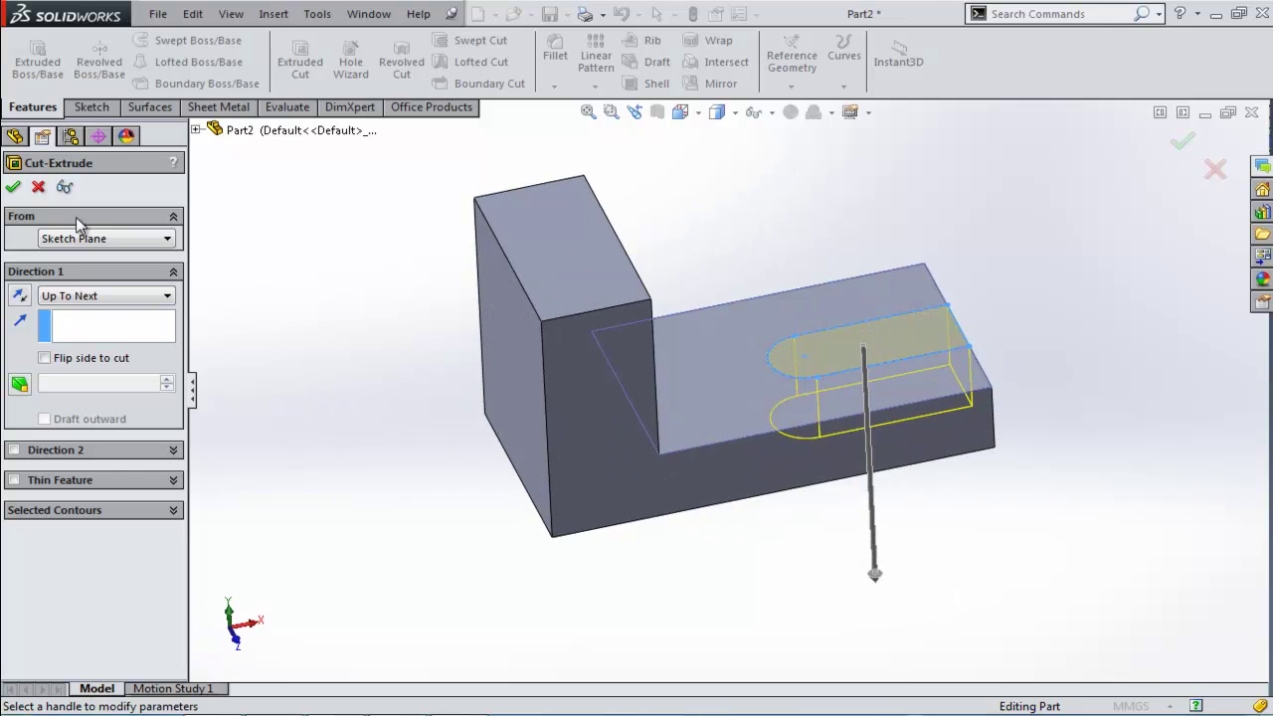
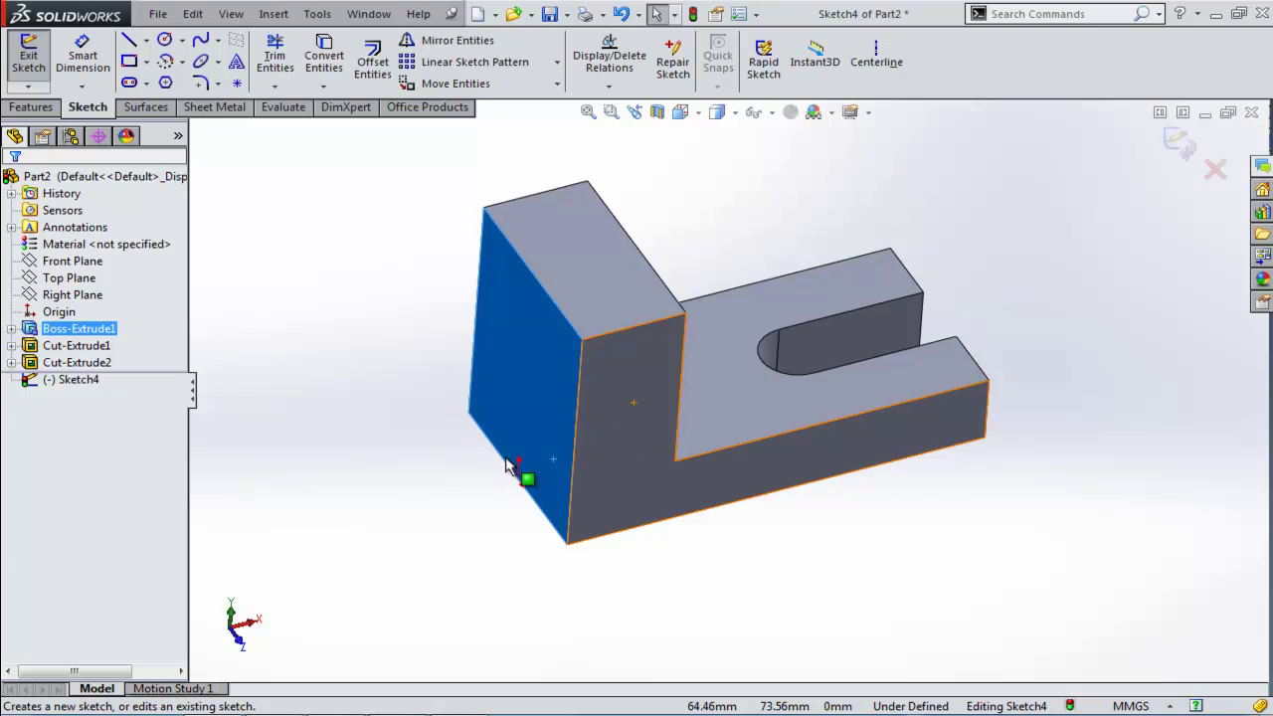
Sketch a corner rectangle on the upright's outer end face, starting at its lower-right corner and running along the bottom edge
click(680, 111)
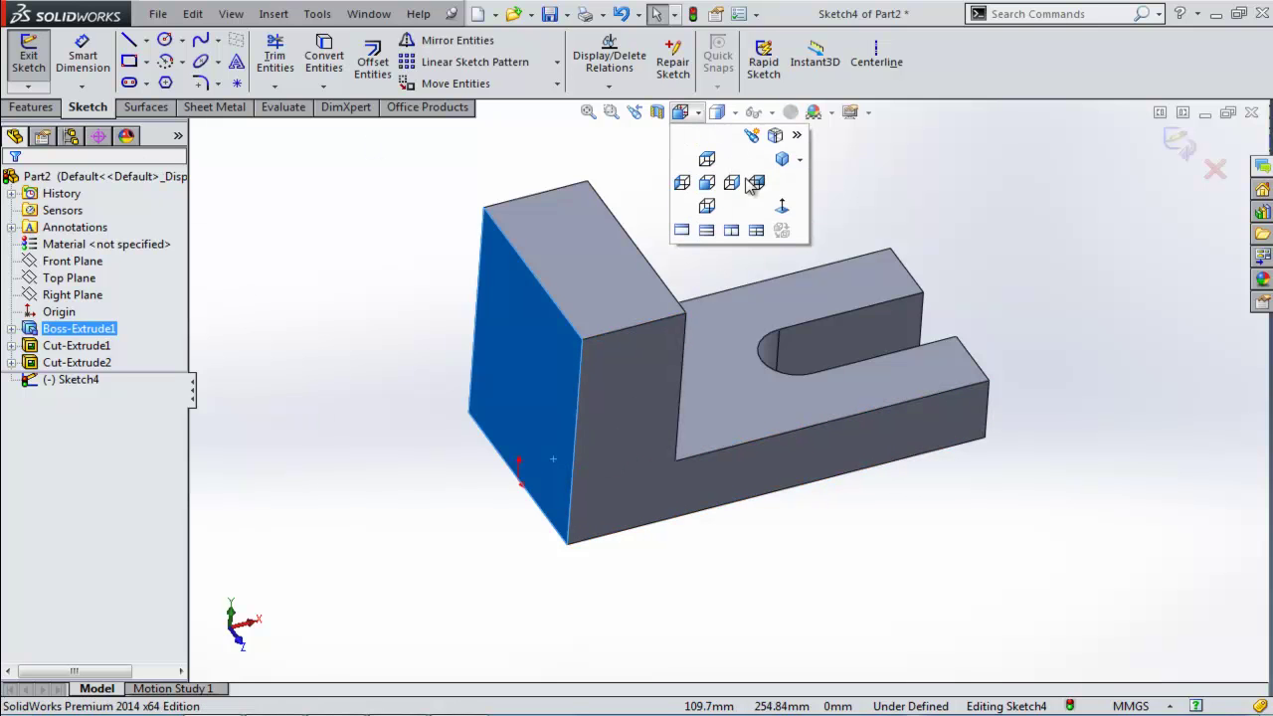
click(785, 208)
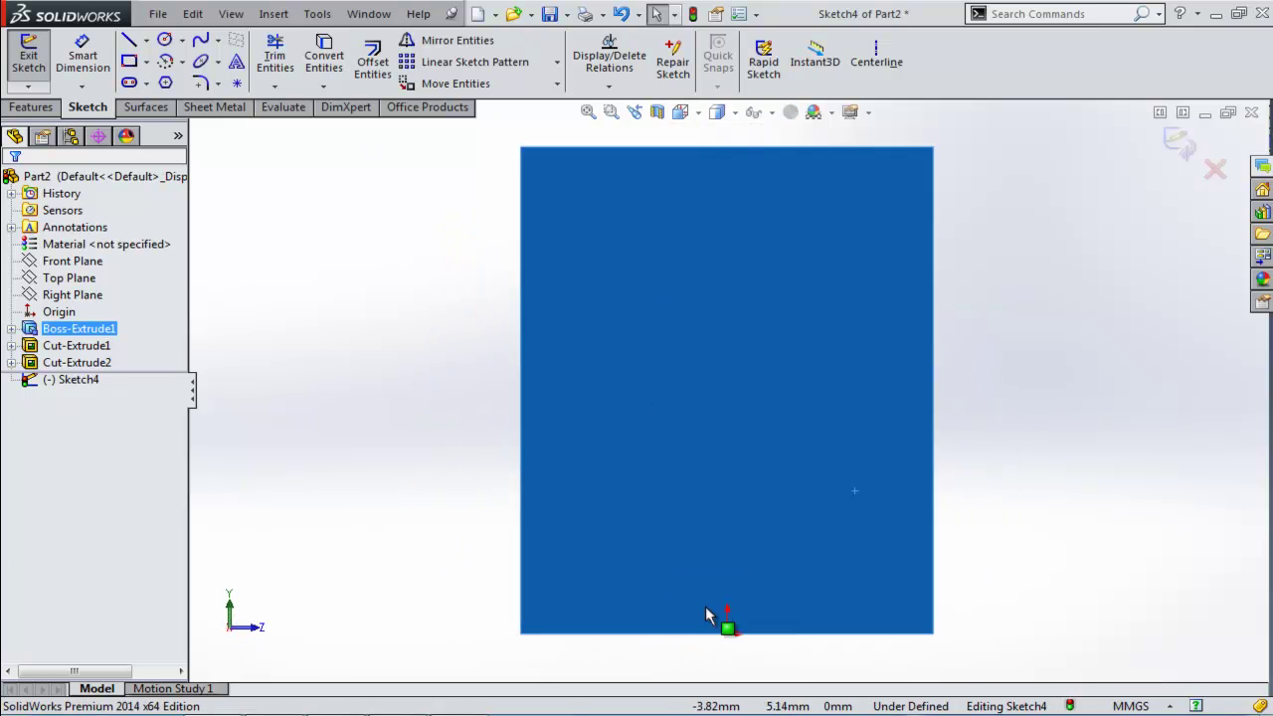
click(1034, 425)
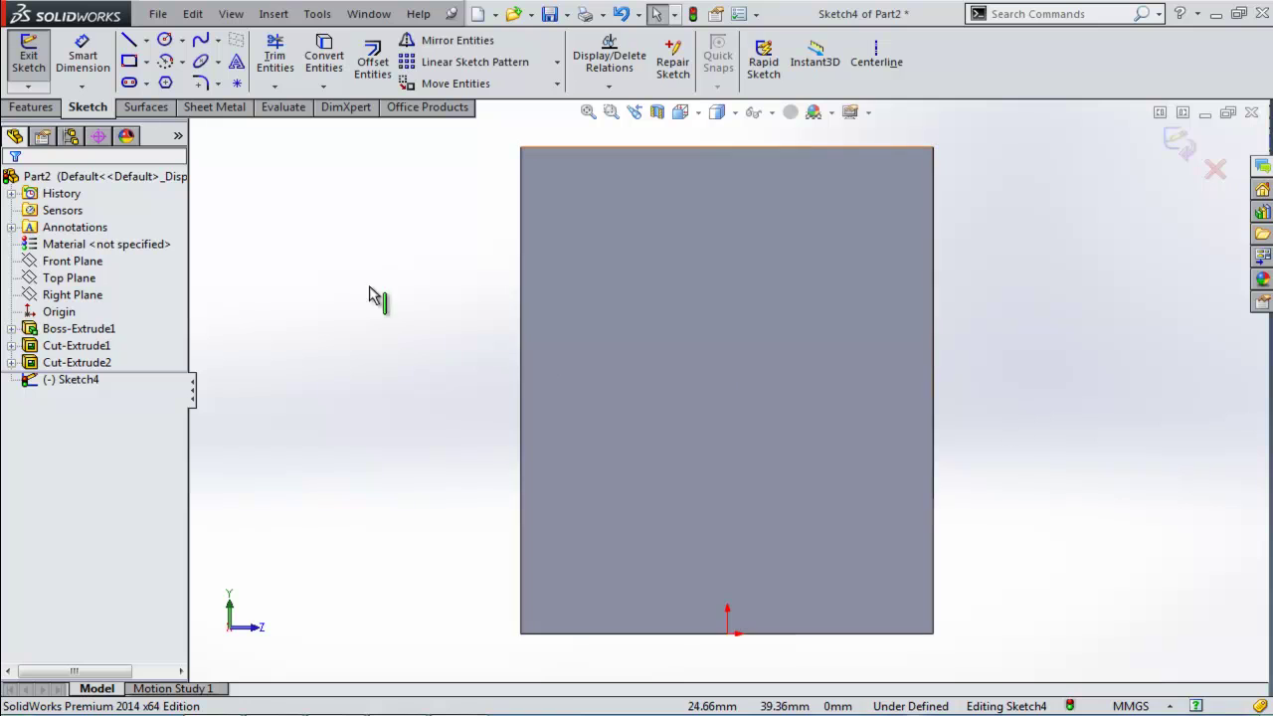
click(130, 62)
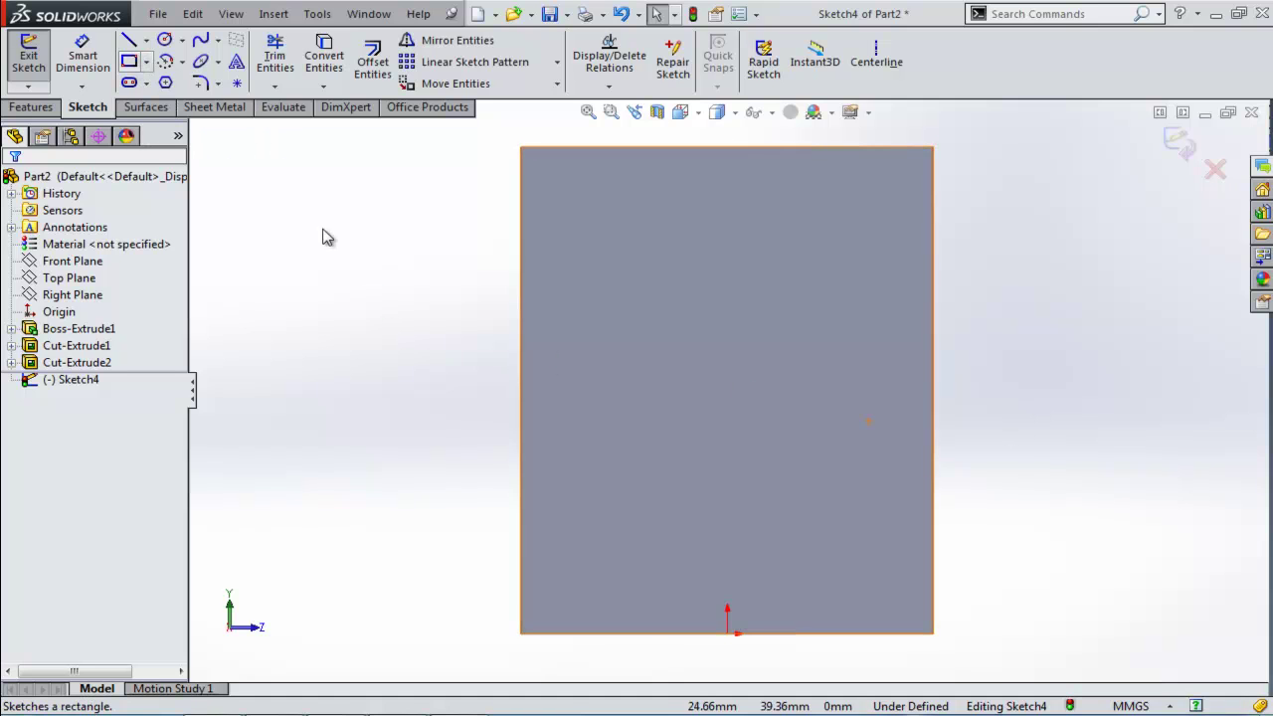
click(933, 634)
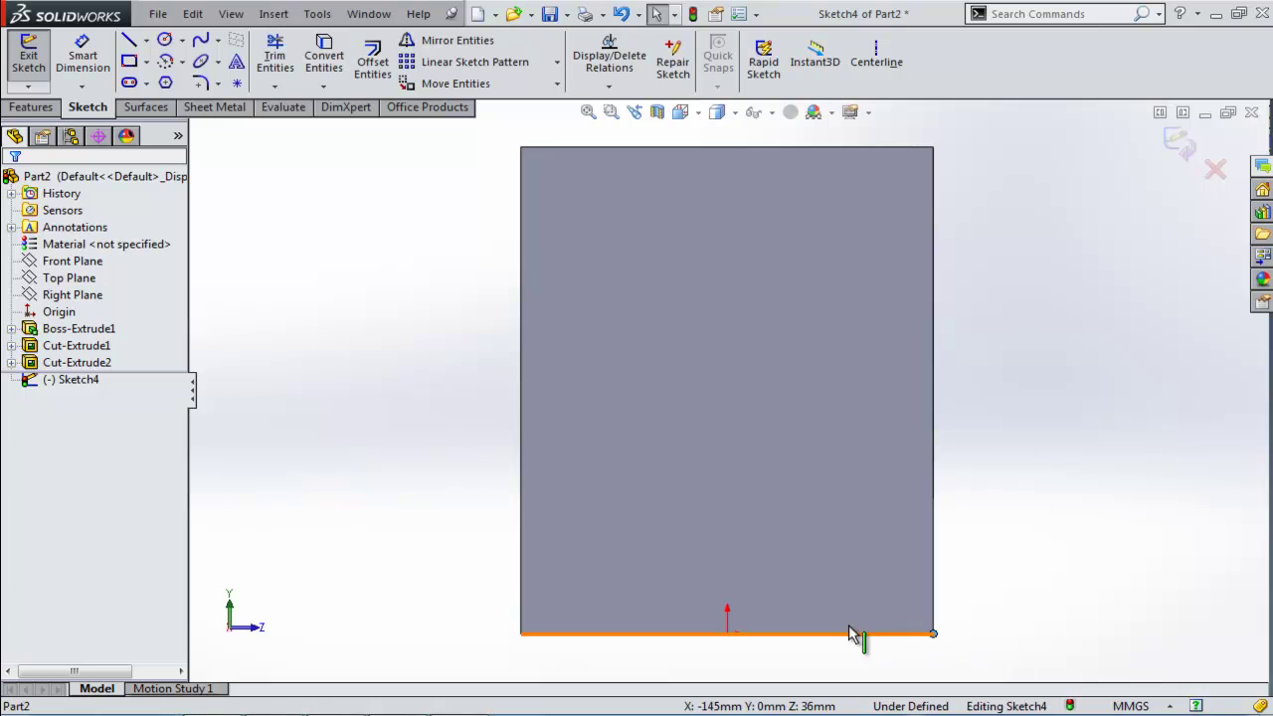
click(129, 62)
click(933, 633)
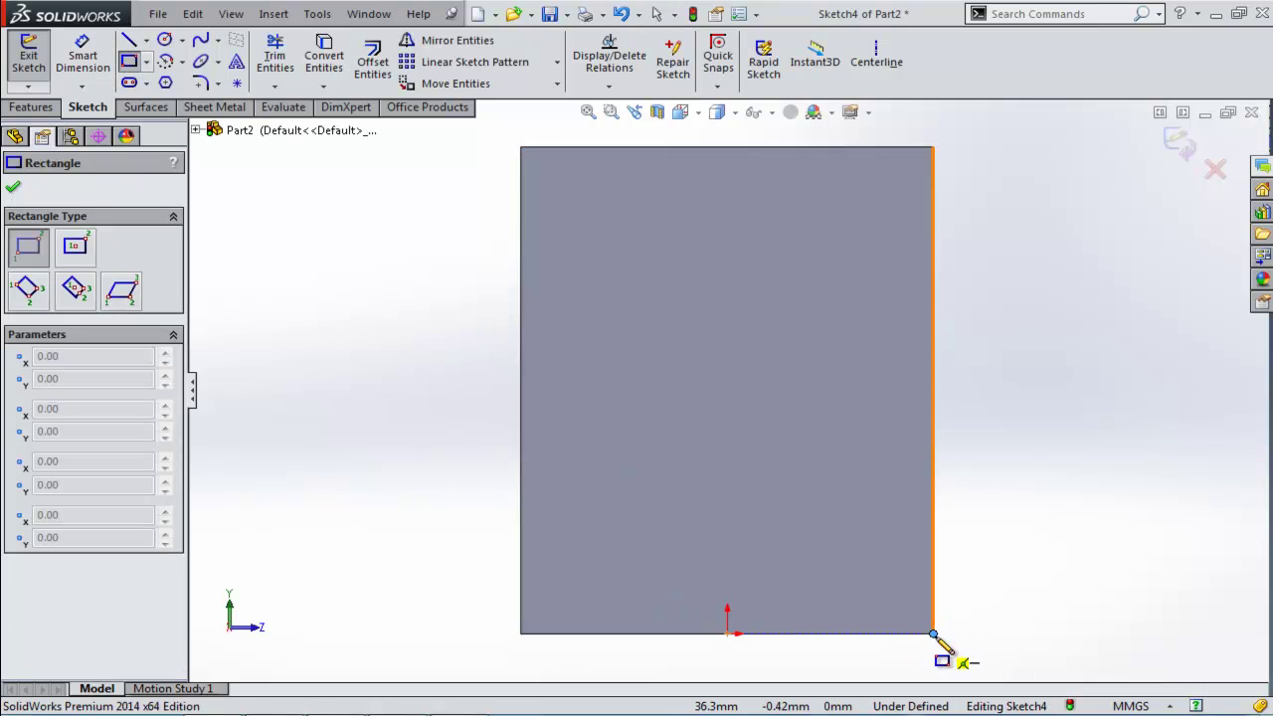
click(620, 586)
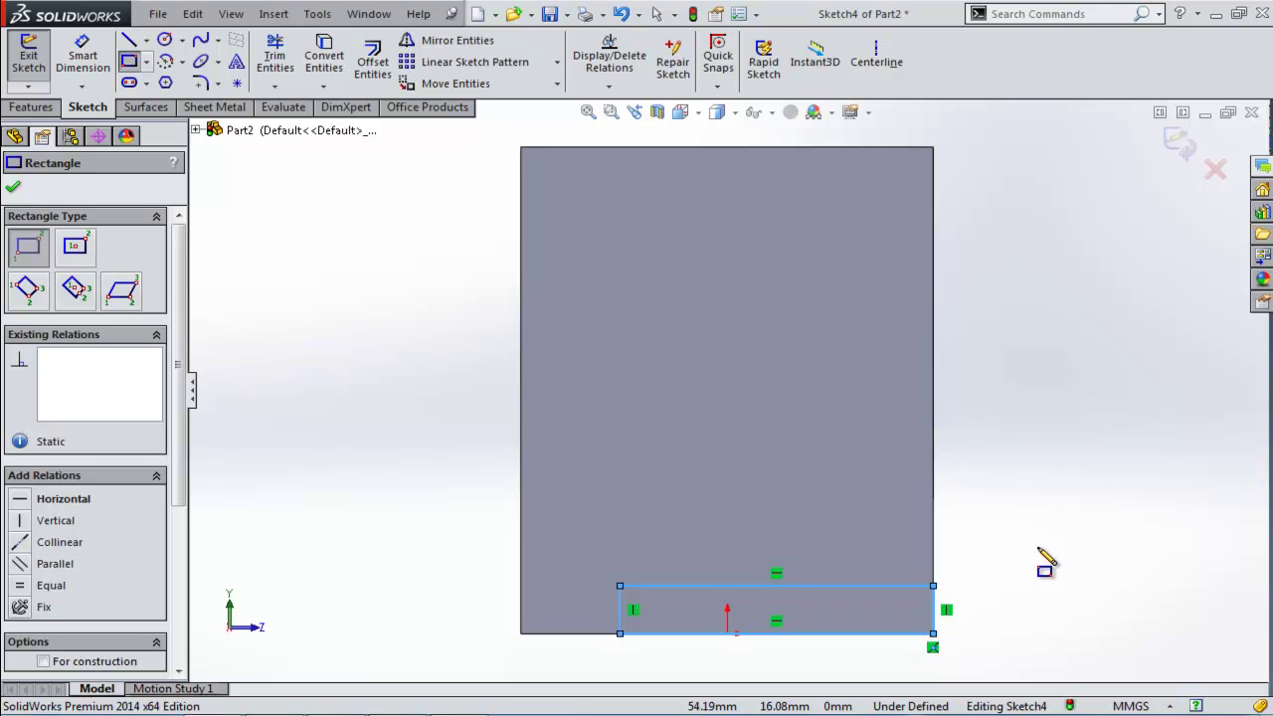
Dimension the rectangle on the upright's end face to 50 mm wide and 6 mm high
key(d)
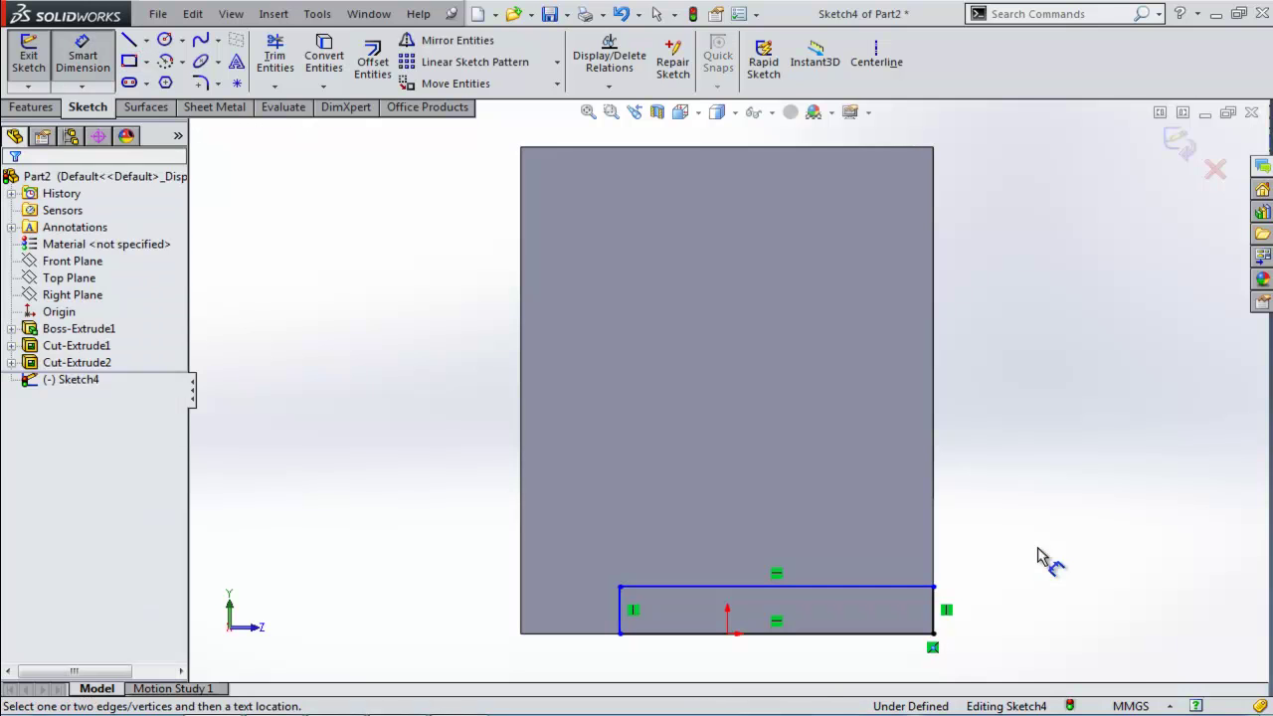
click(850, 587)
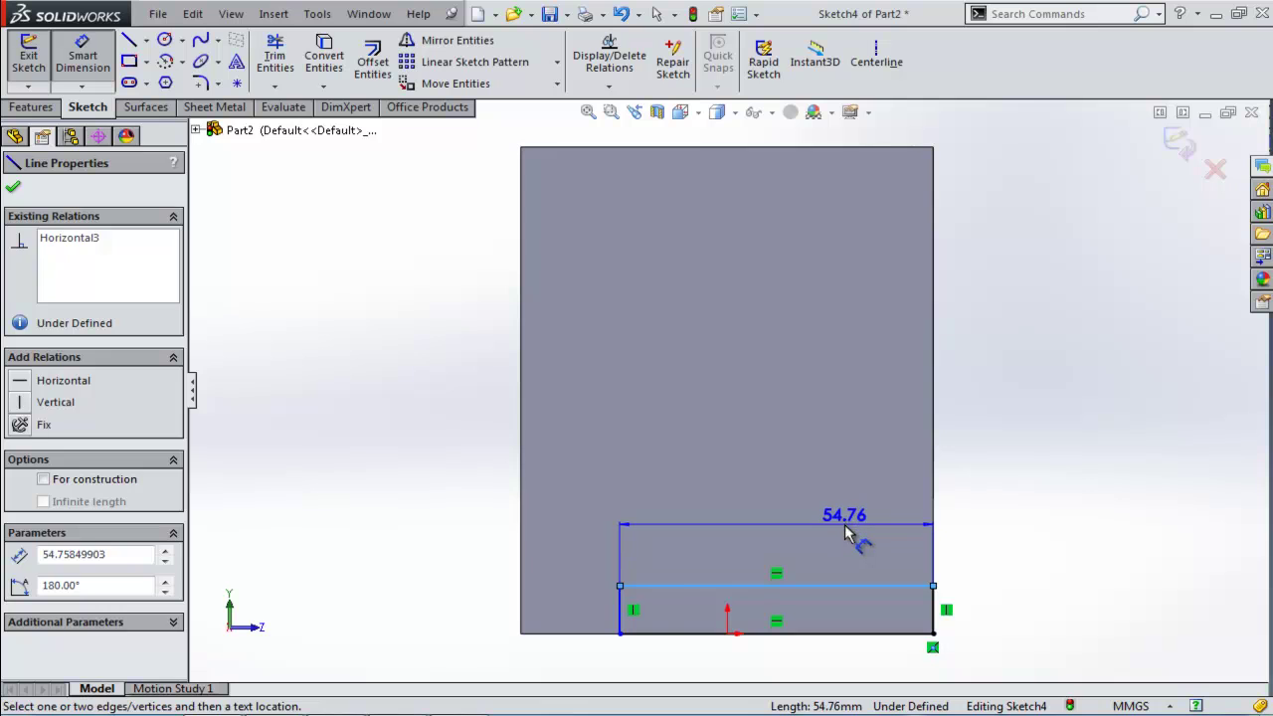
click(843, 532)
text(50)
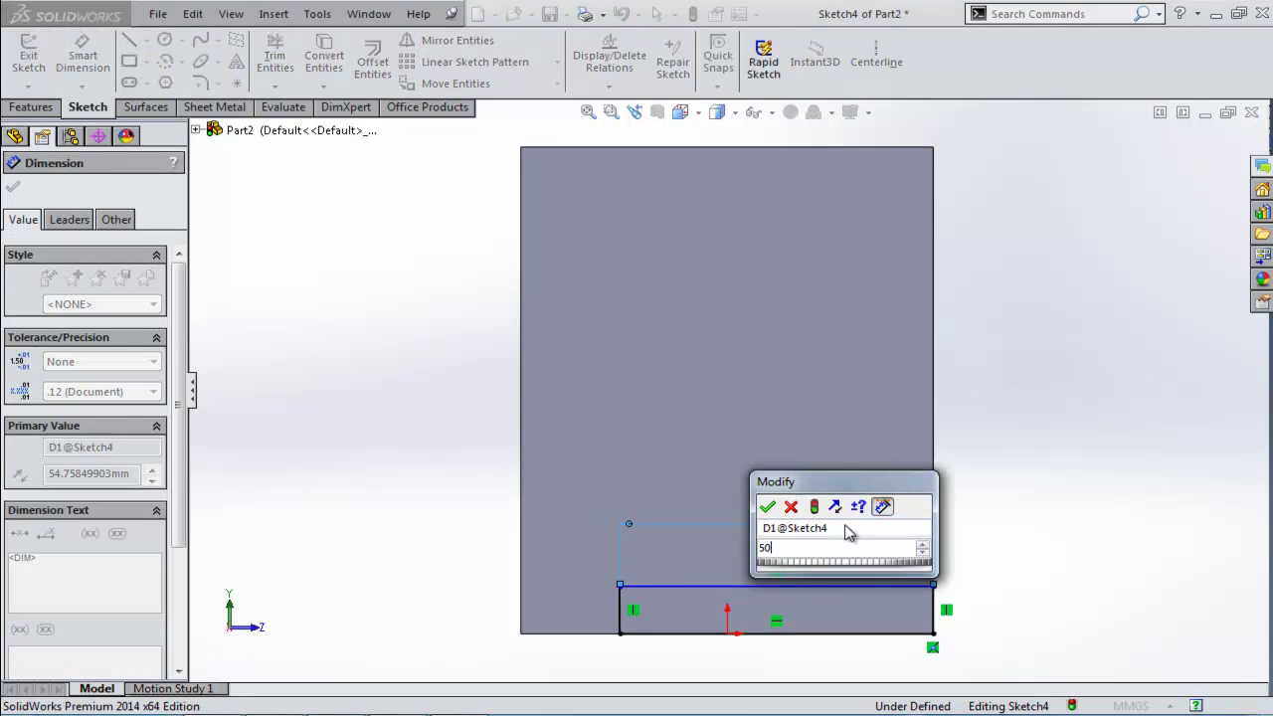
key(Return)
click(935, 608)
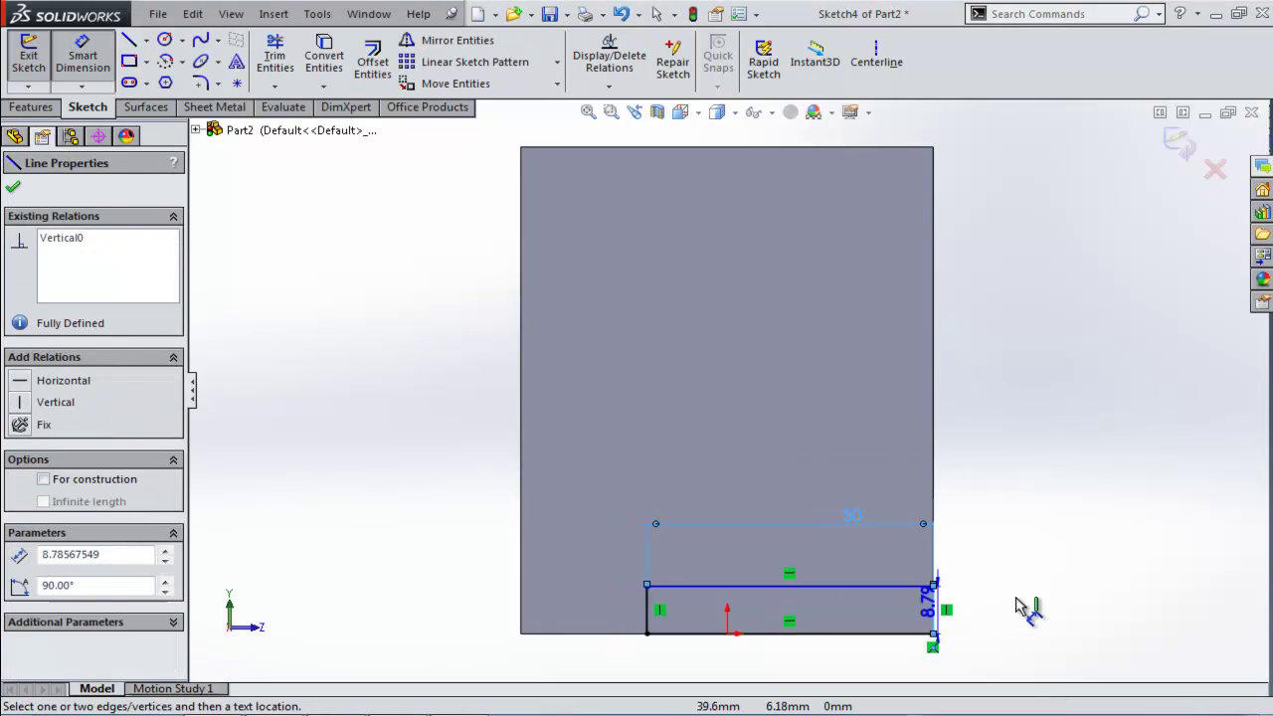
click(1029, 609)
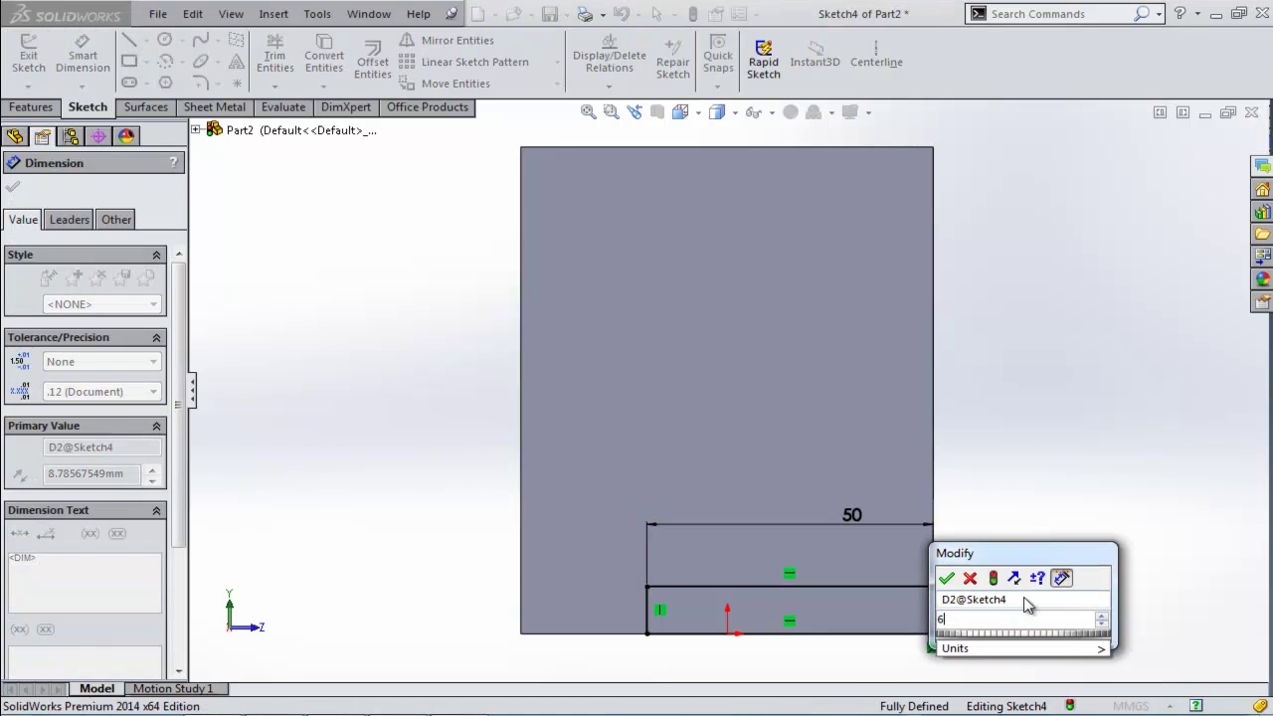
key(Return)
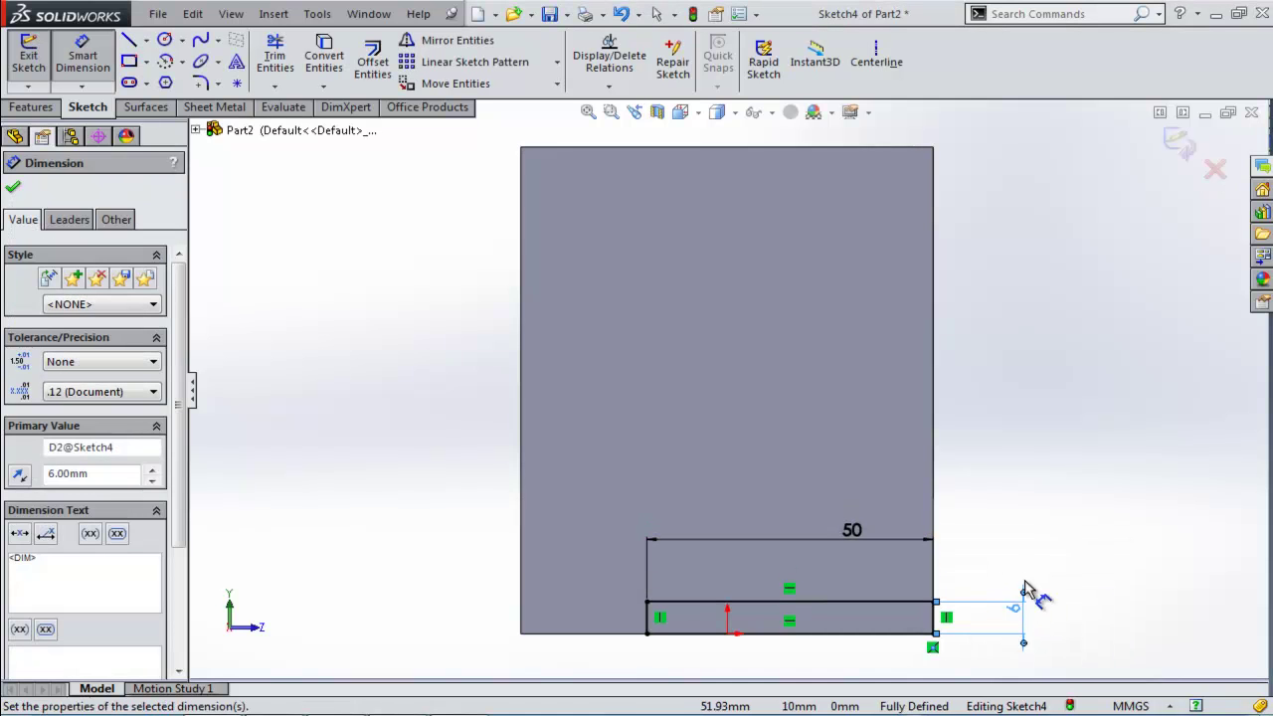
Finish the rectangle sketch and cut it along the underside with a Blind Extruded Cut 72 mm deep
click(1179, 145)
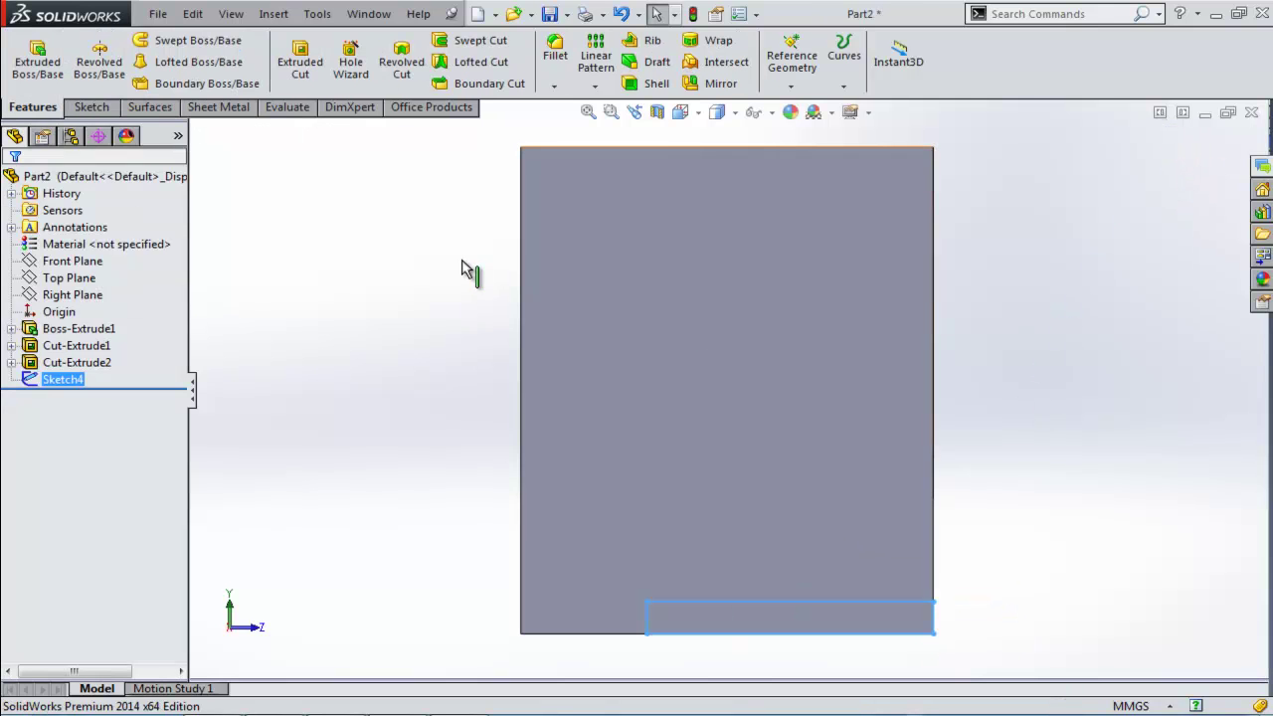
click(300, 62)
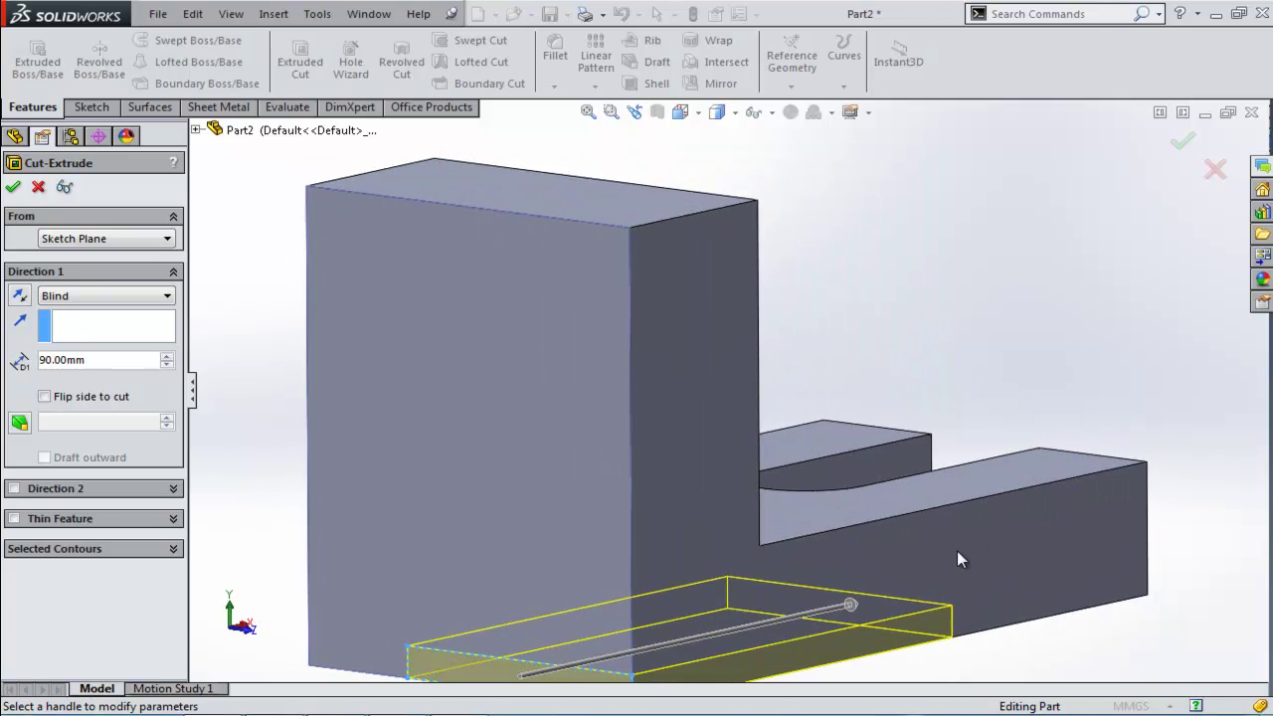
scroll(956, 551, up, 3)
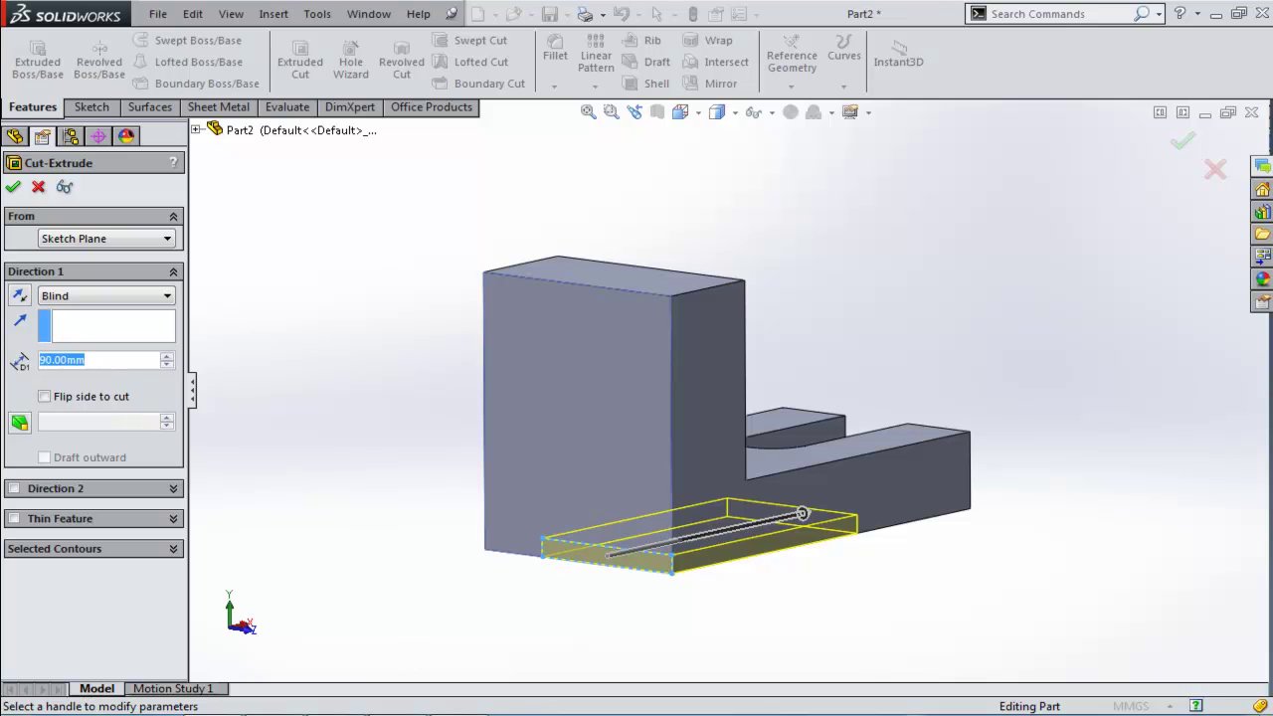
key(alt+Tab)
key(alt+Tab)
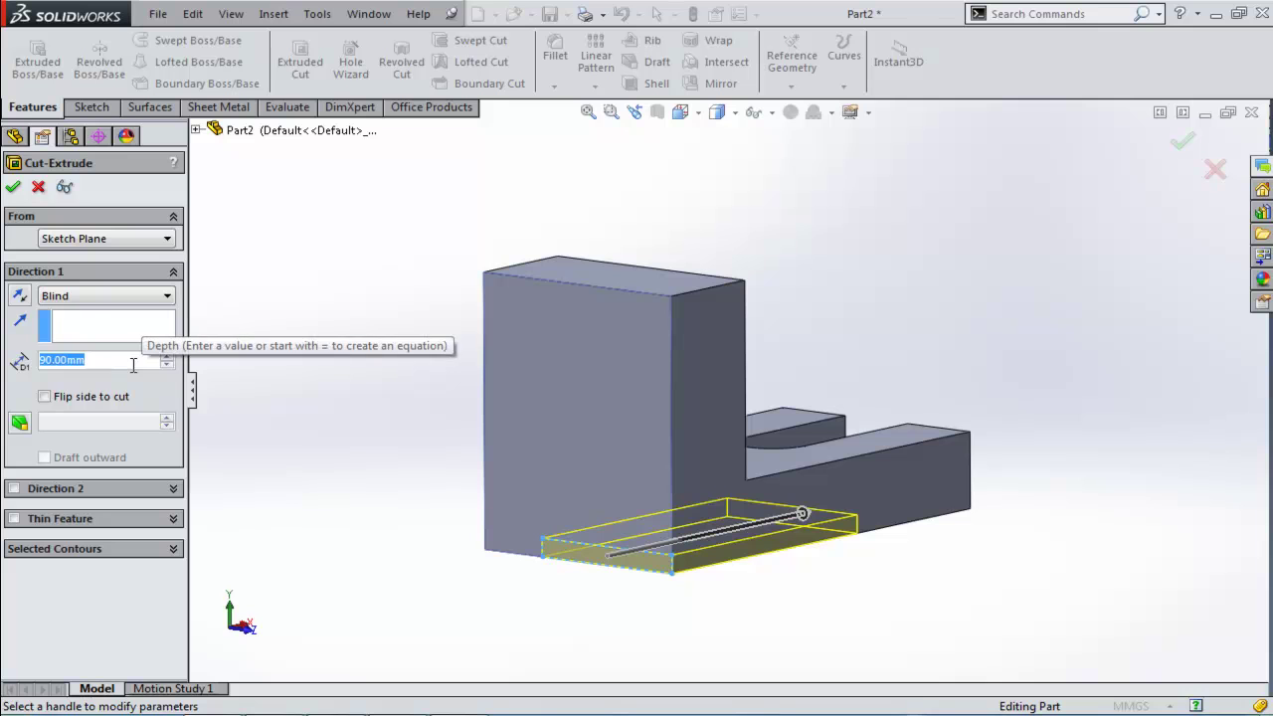
text(7)
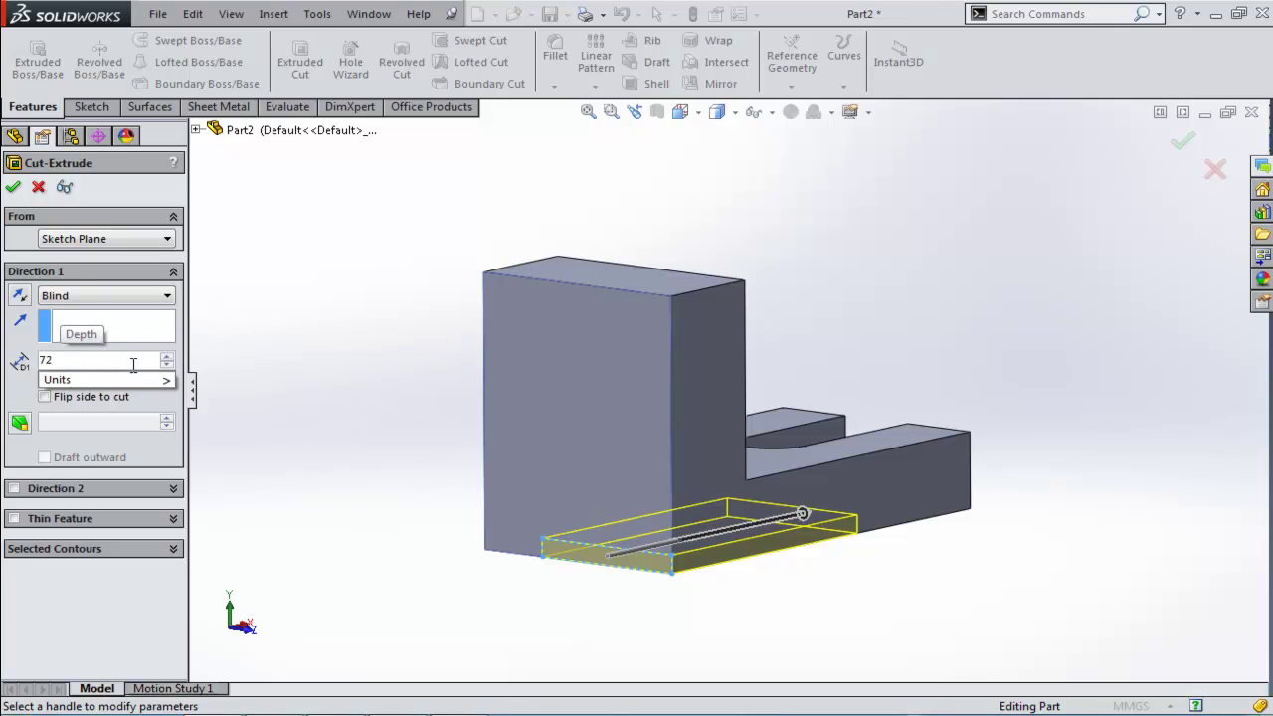
text(2)
key(Return)
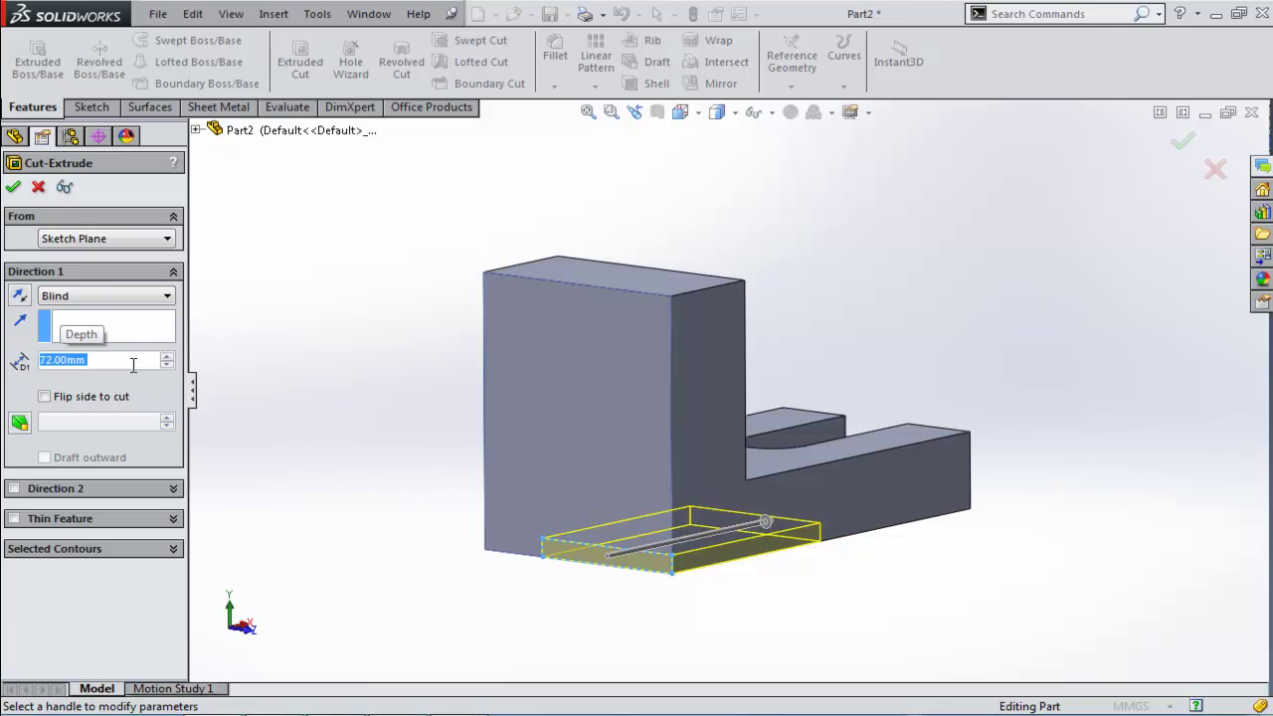
click(15, 190)
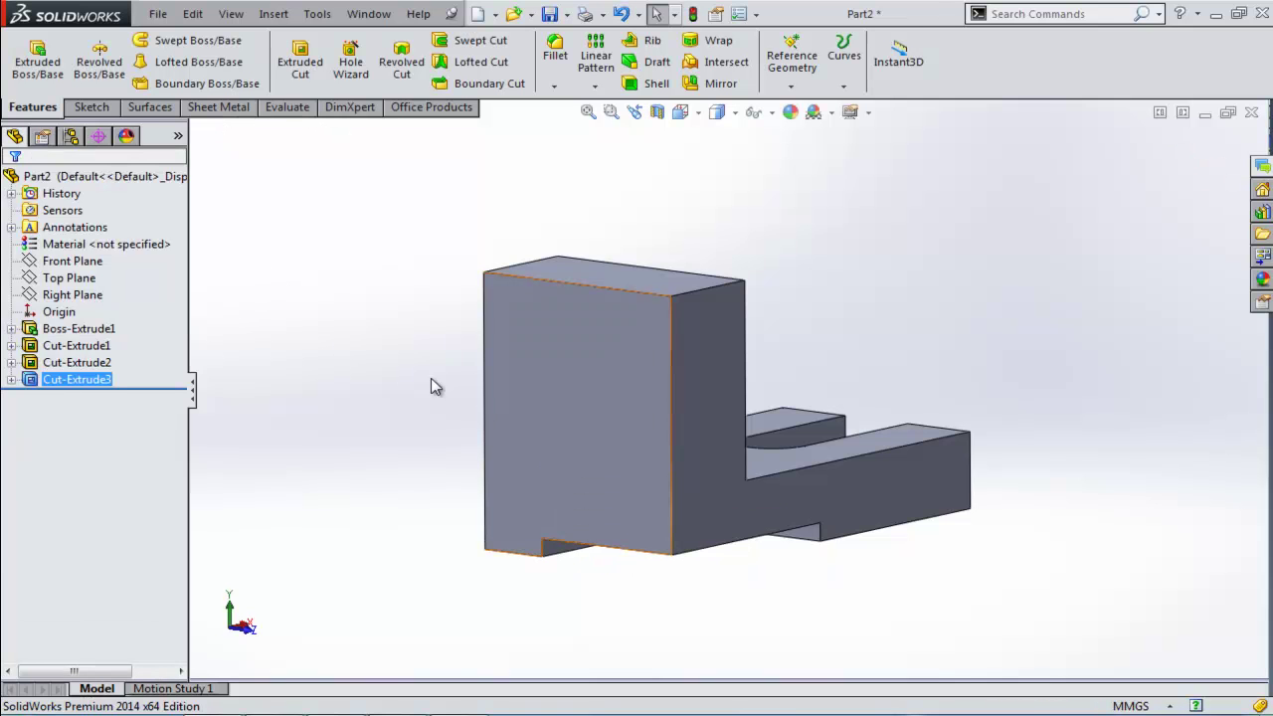
Check reference drawing 41, then start a sketch on the upright's outer end face and view it straight on
middle_drag(407, 381, 377, 392)
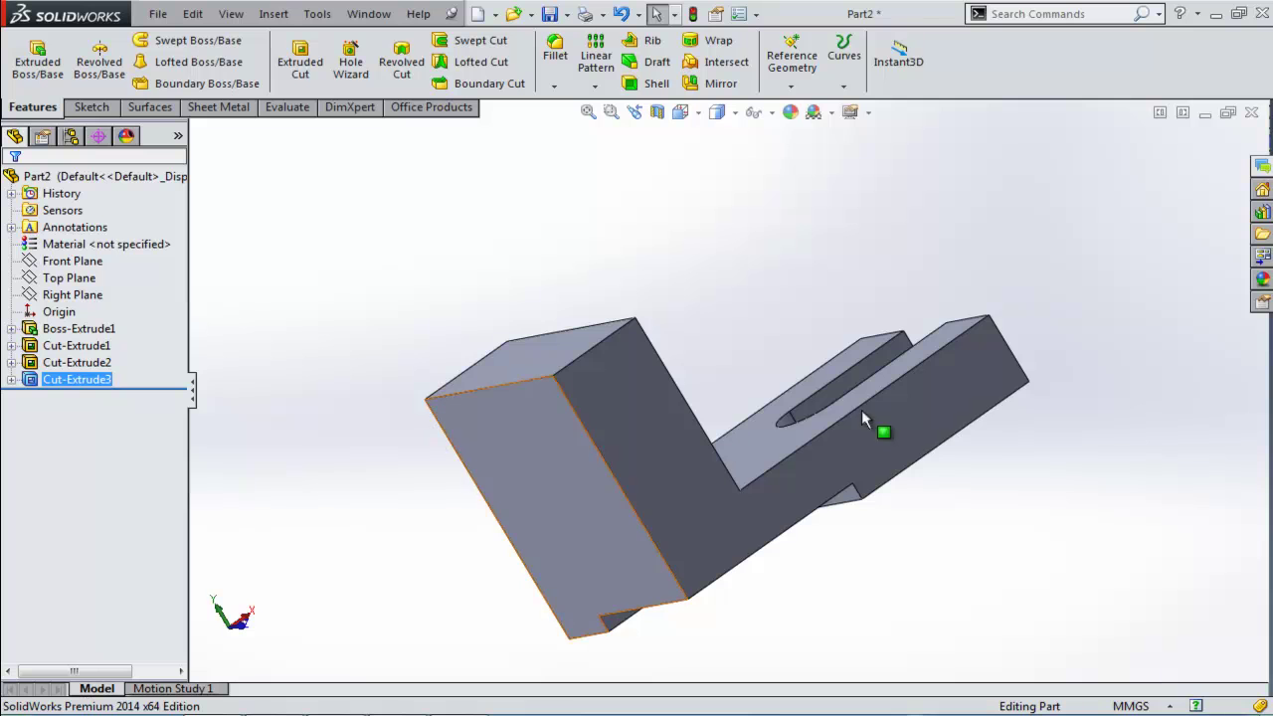
middle_drag(779, 361, 455, 401)
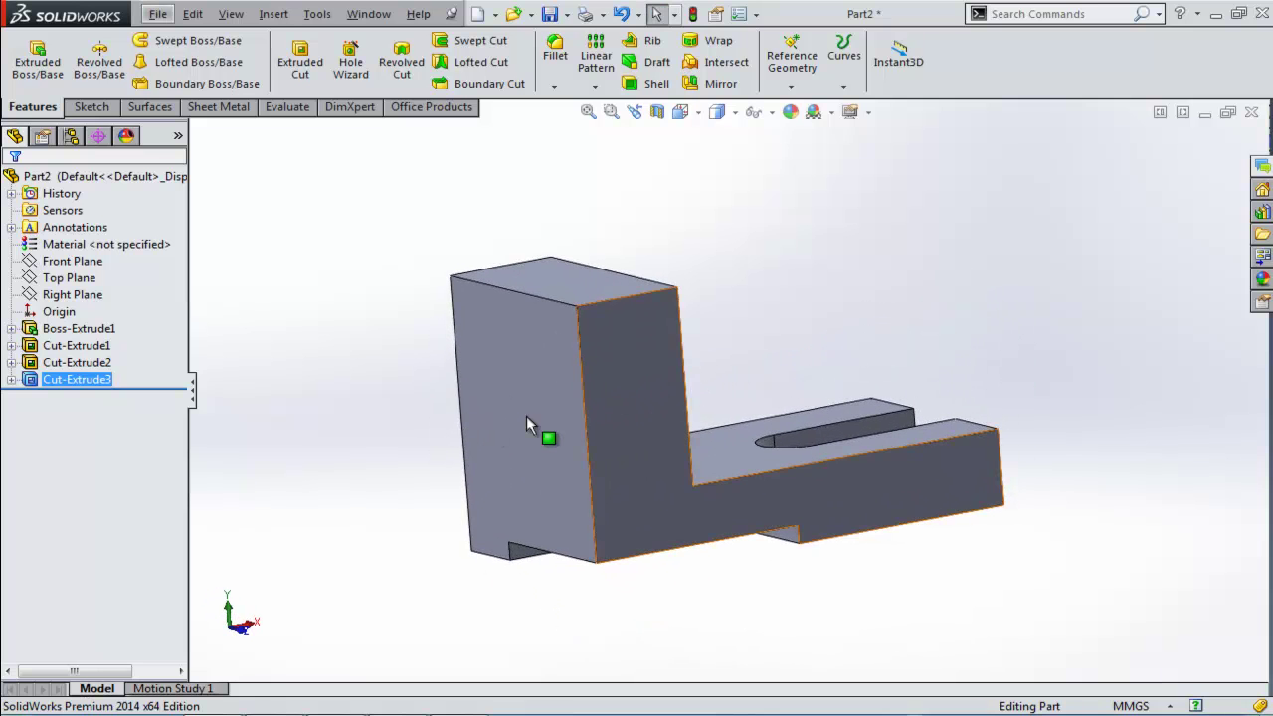
key(alt+Tab)
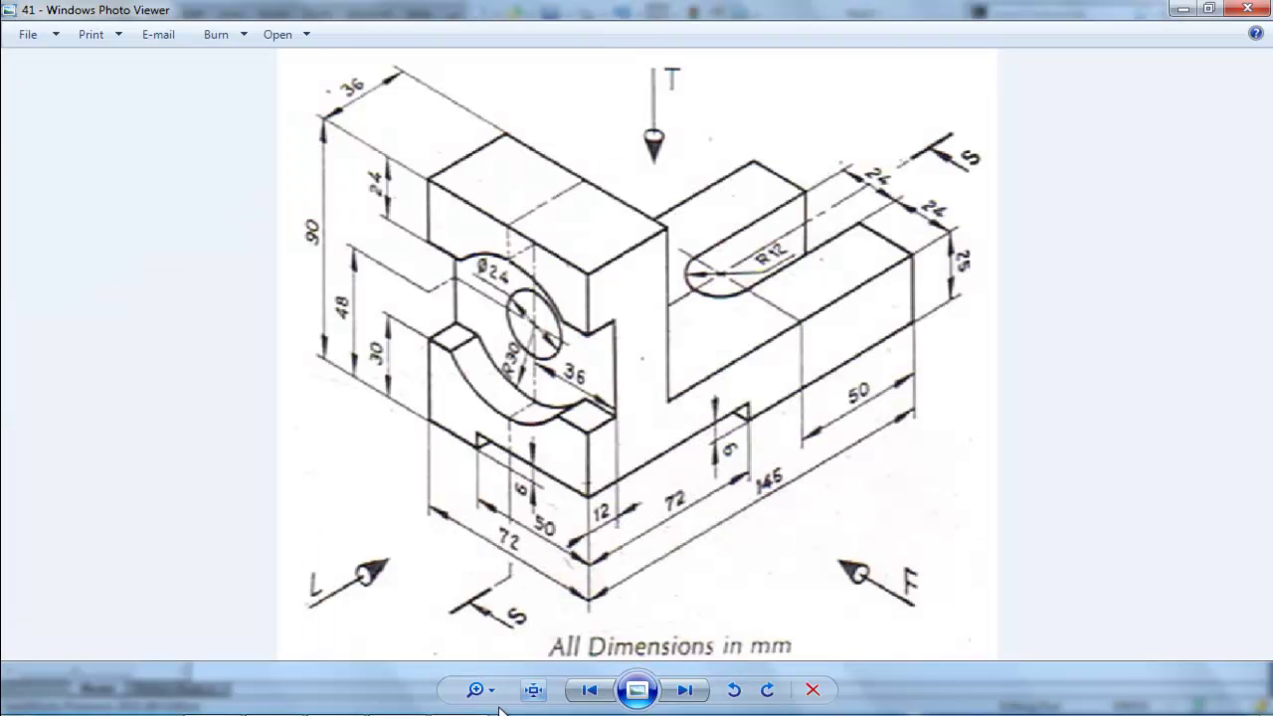
key(alt+Tab)
click(521, 419)
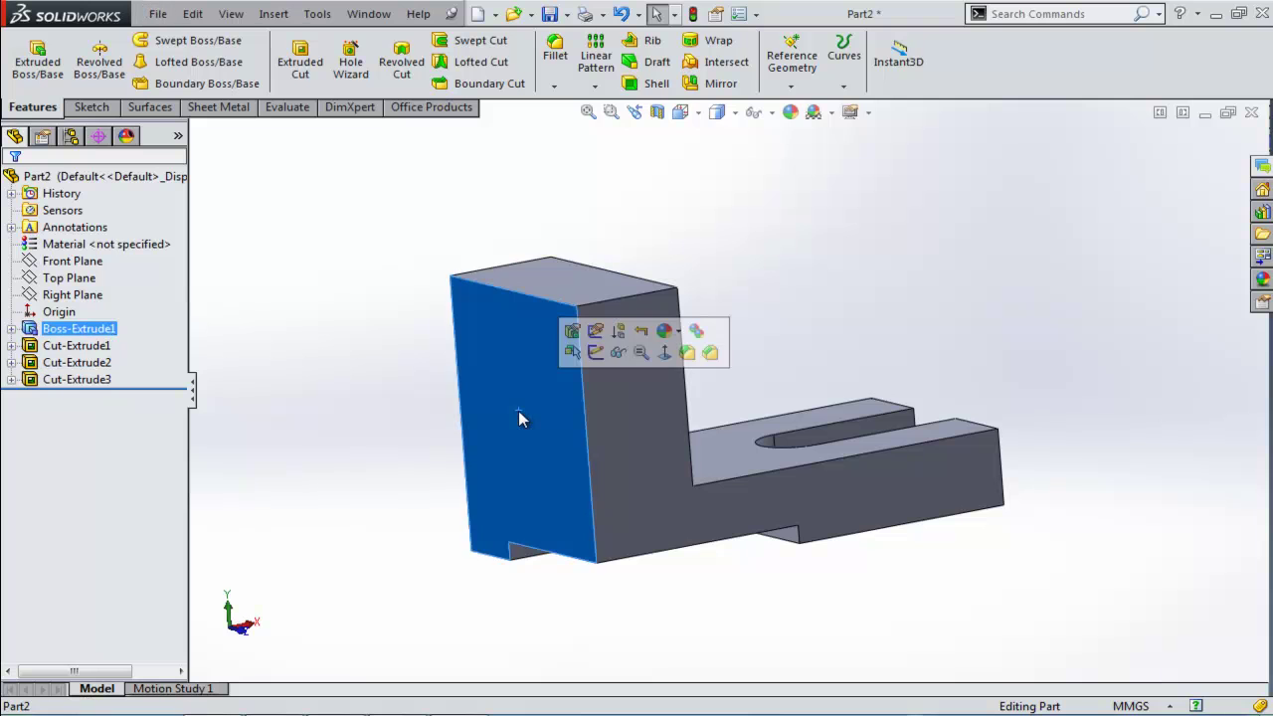
click(598, 353)
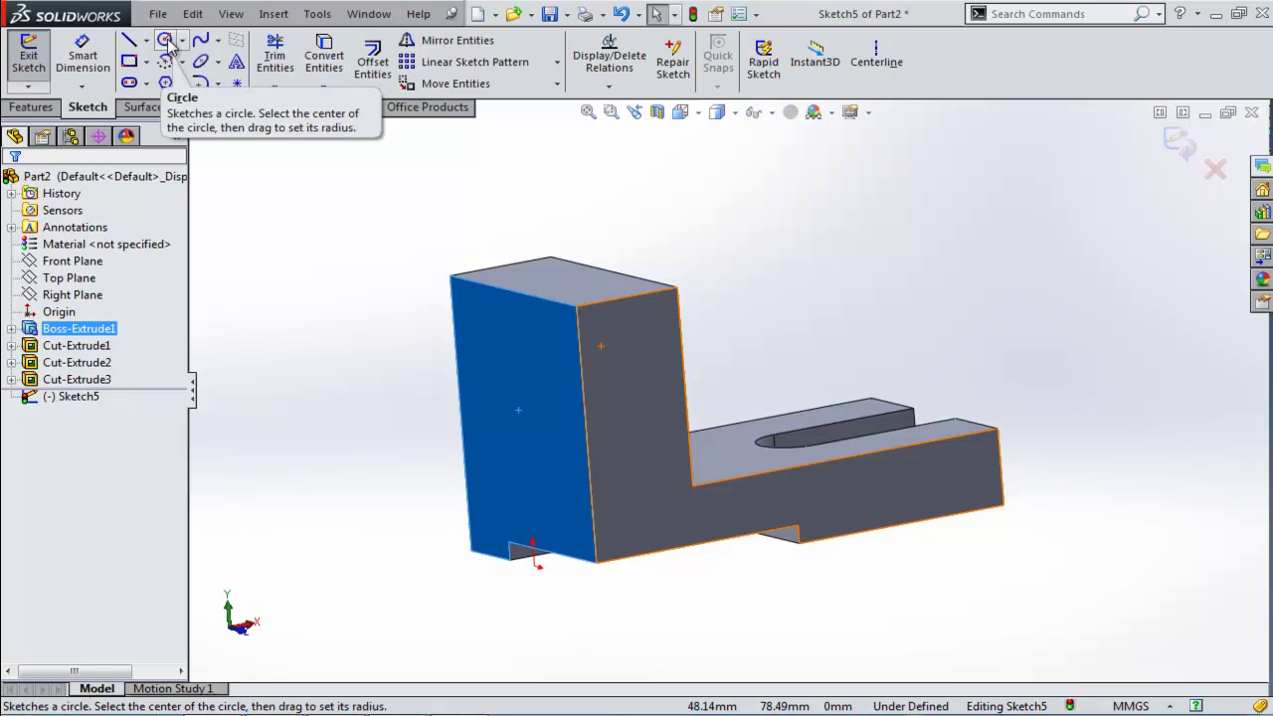
click(733, 116)
click(681, 112)
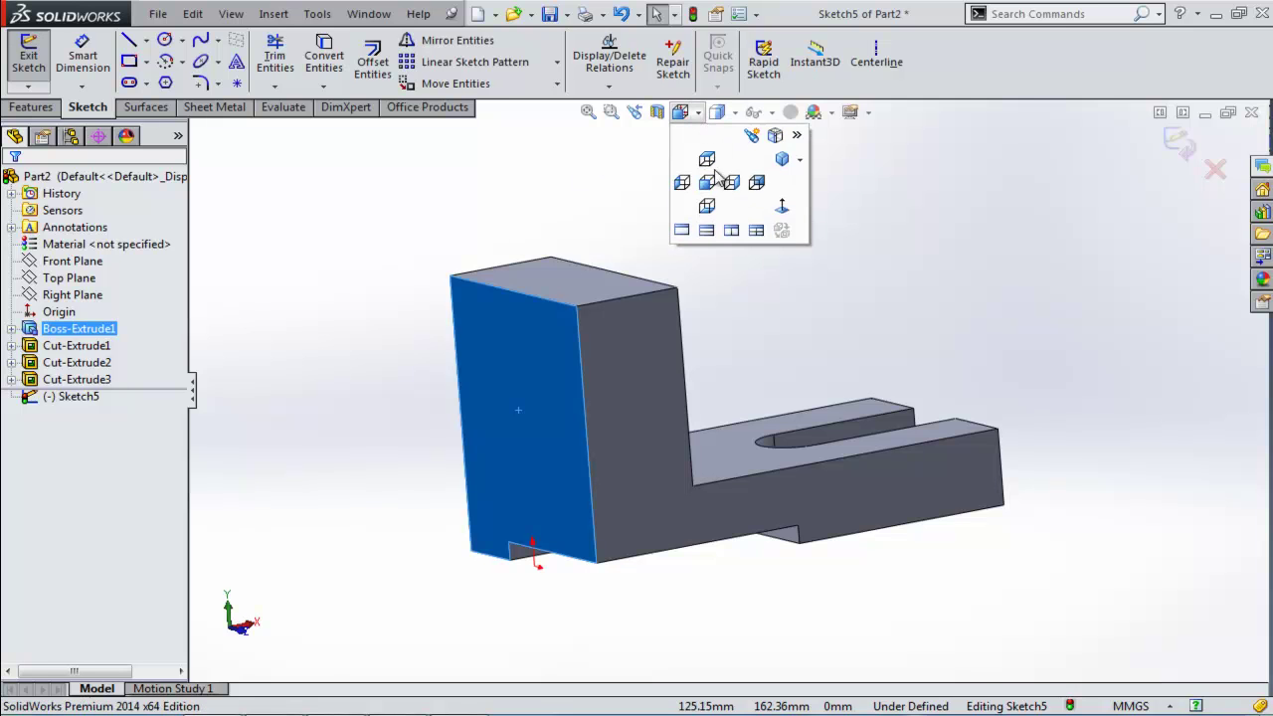
click(781, 209)
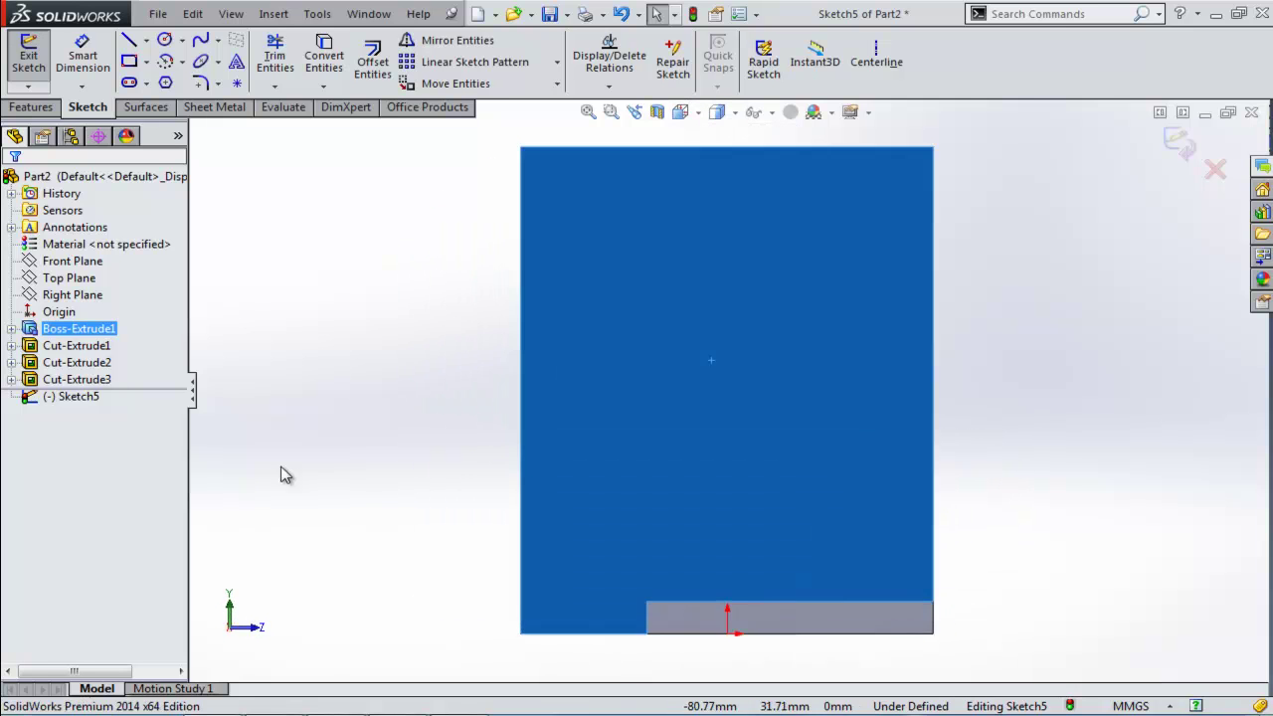
click(388, 312)
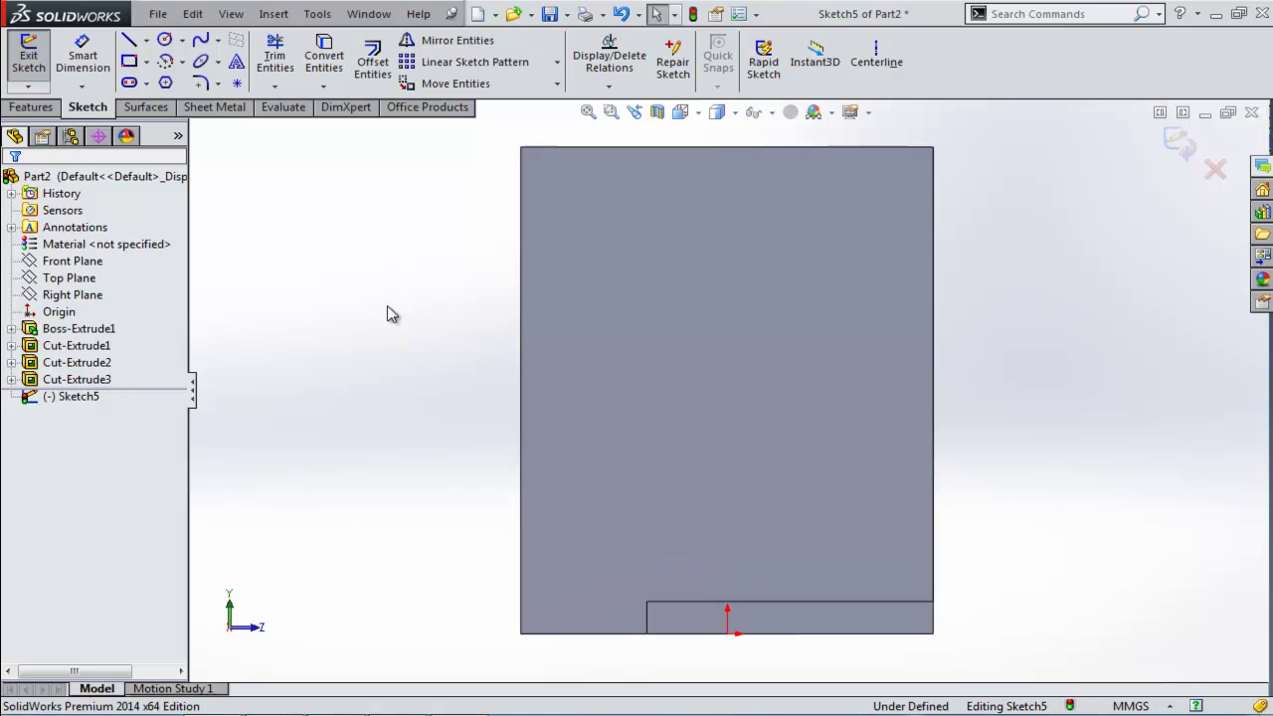
Sketch a circle of about 30.5 mm radius directly above the origin and a corner rectangle across it, extending past both side edges of the face
click(165, 42)
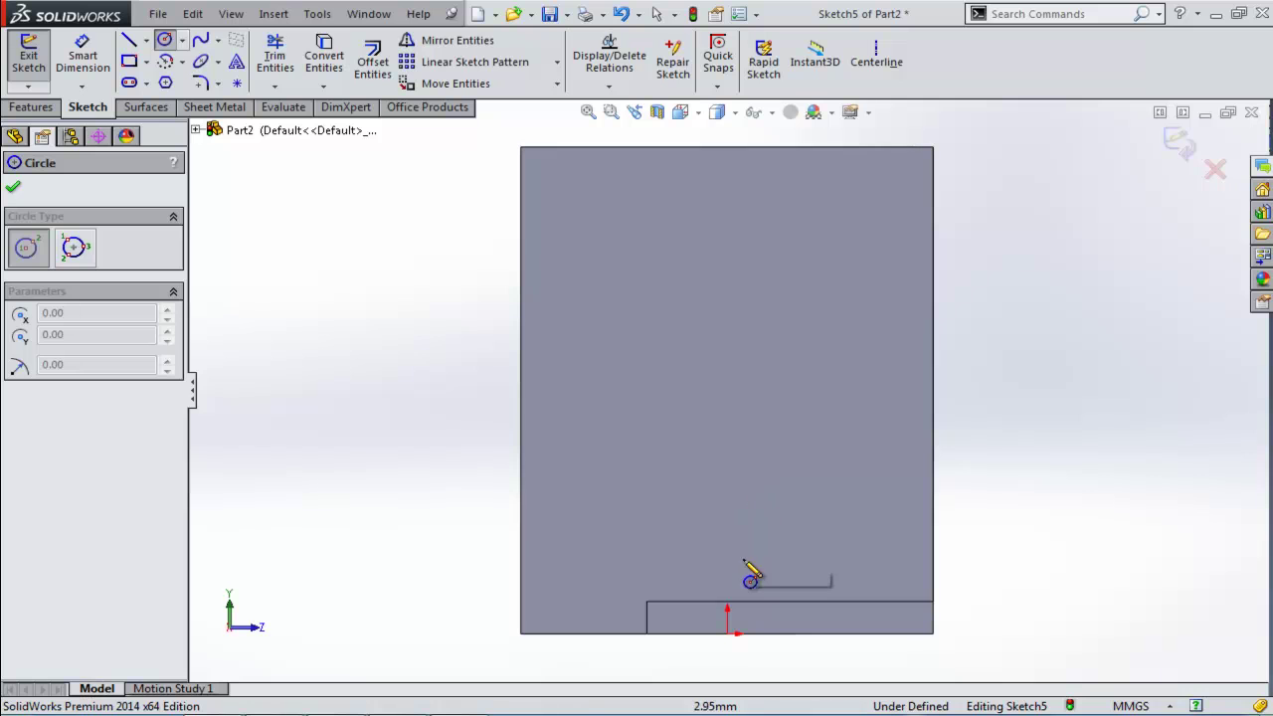
click(727, 345)
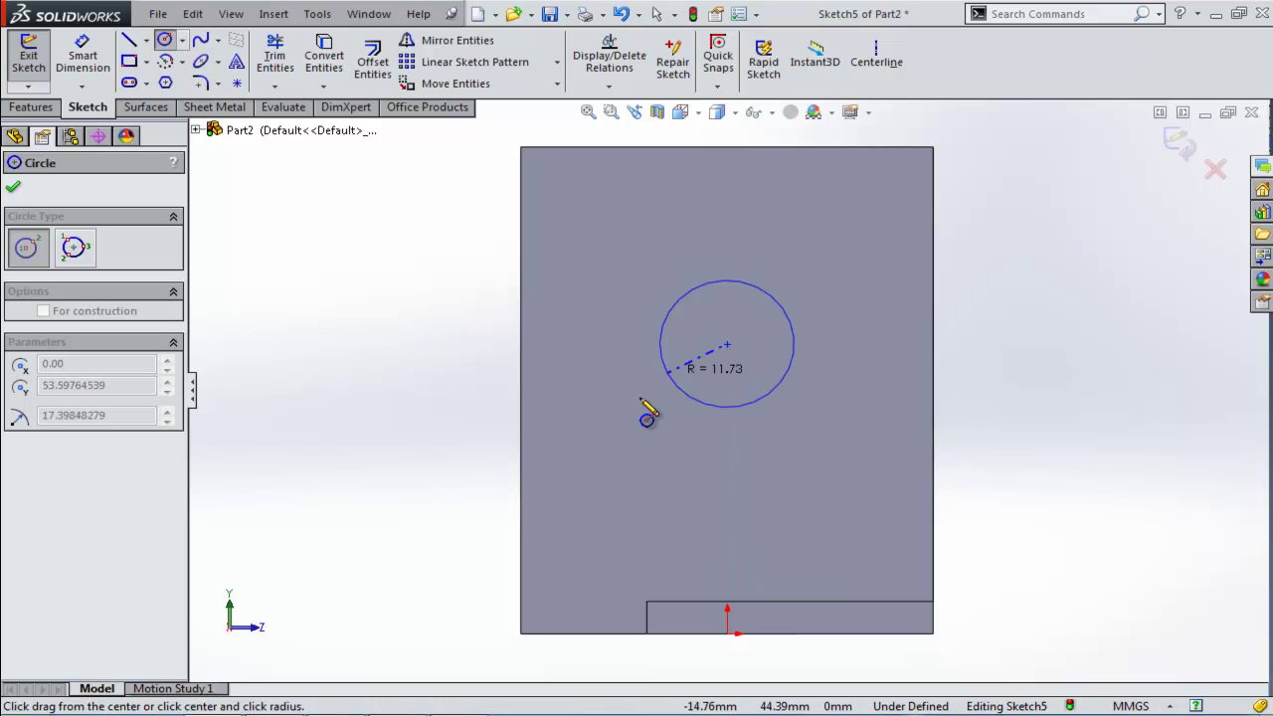
click(620, 487)
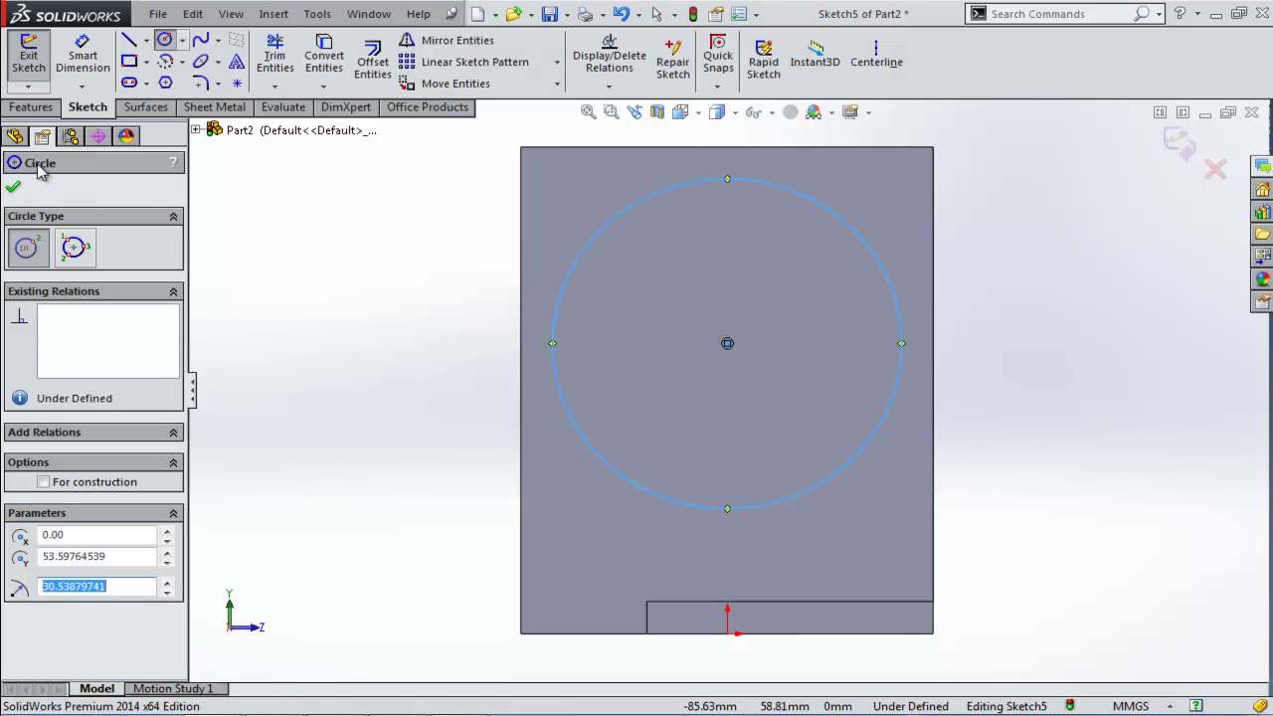
click(129, 61)
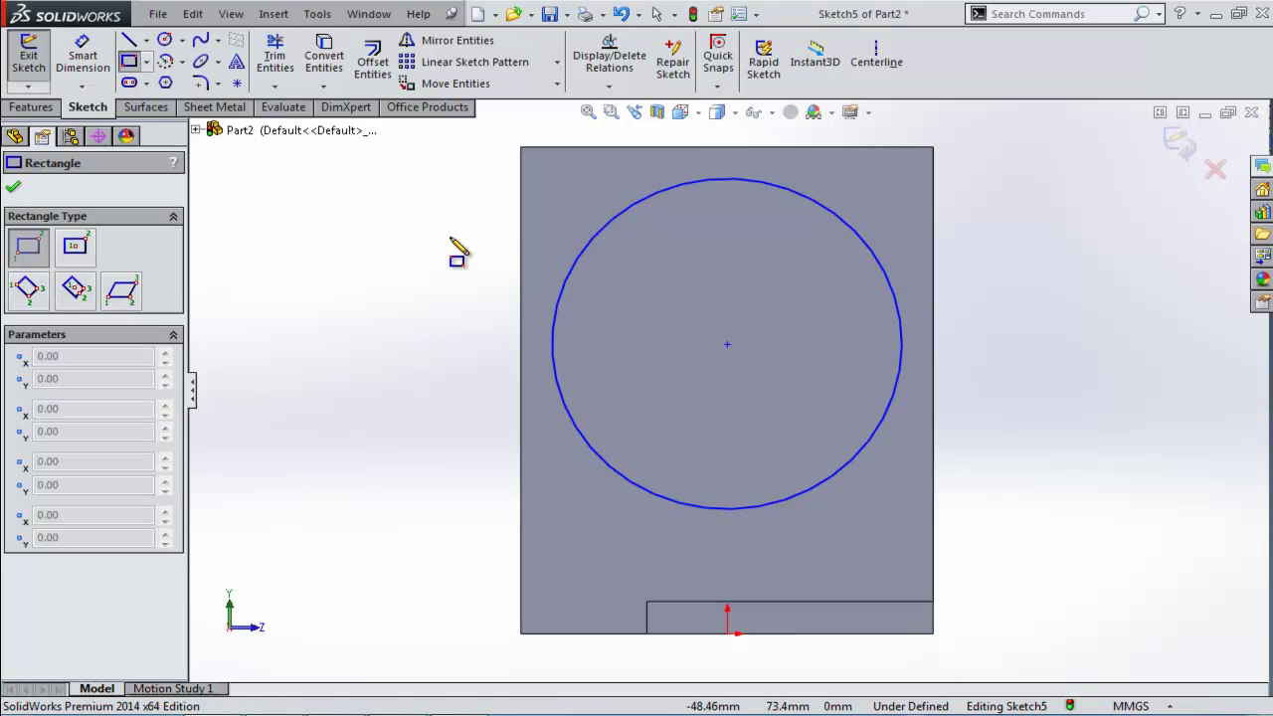
click(490, 253)
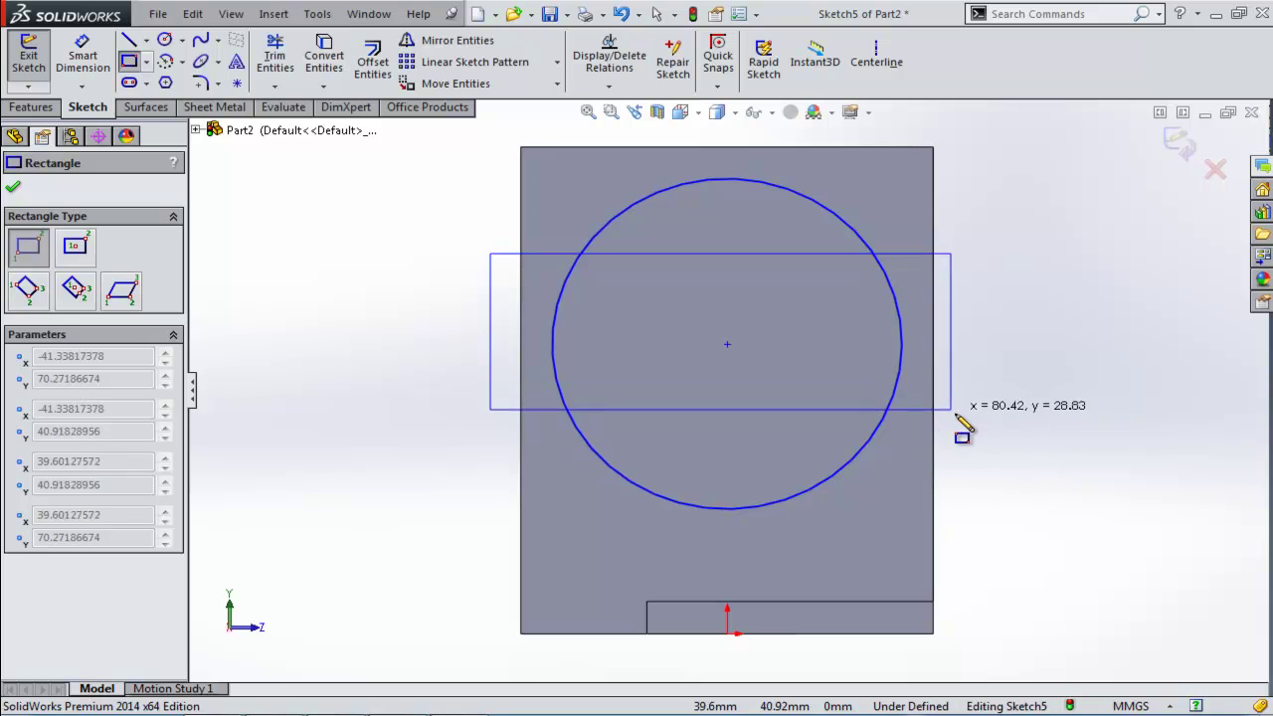
click(966, 444)
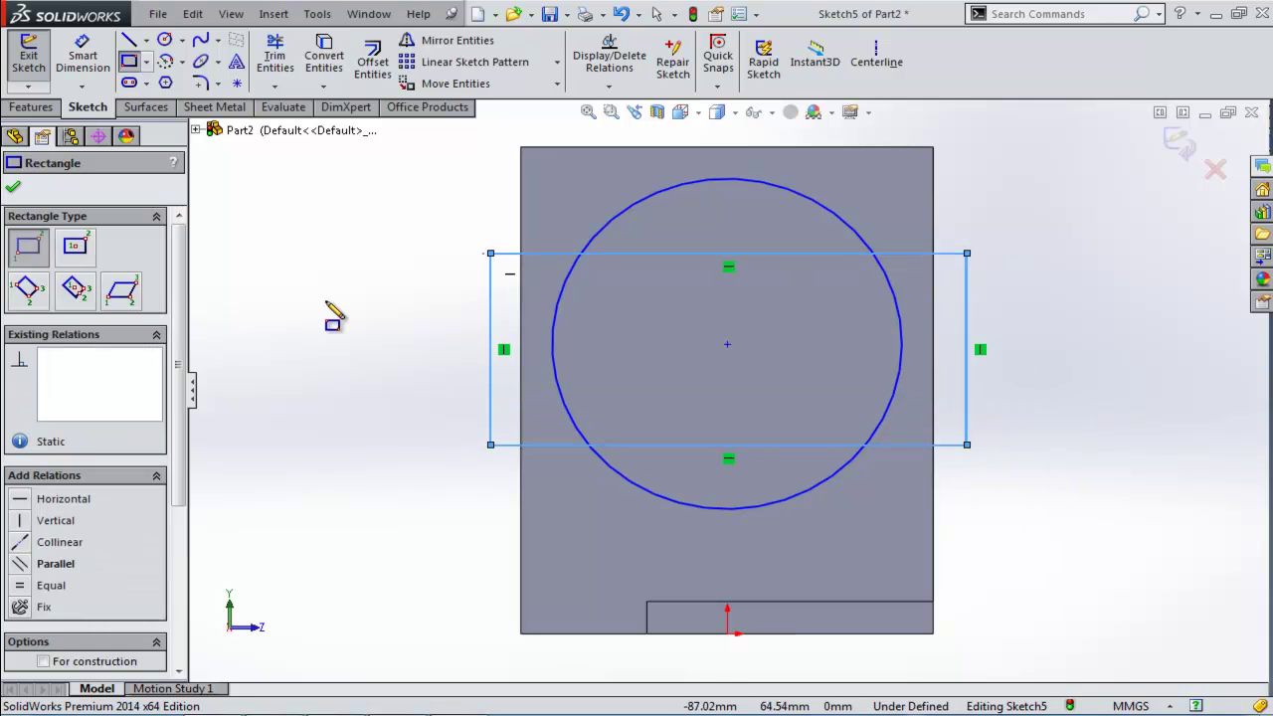
Dimension the circle's centre 48 mm above the origin
click(82, 54)
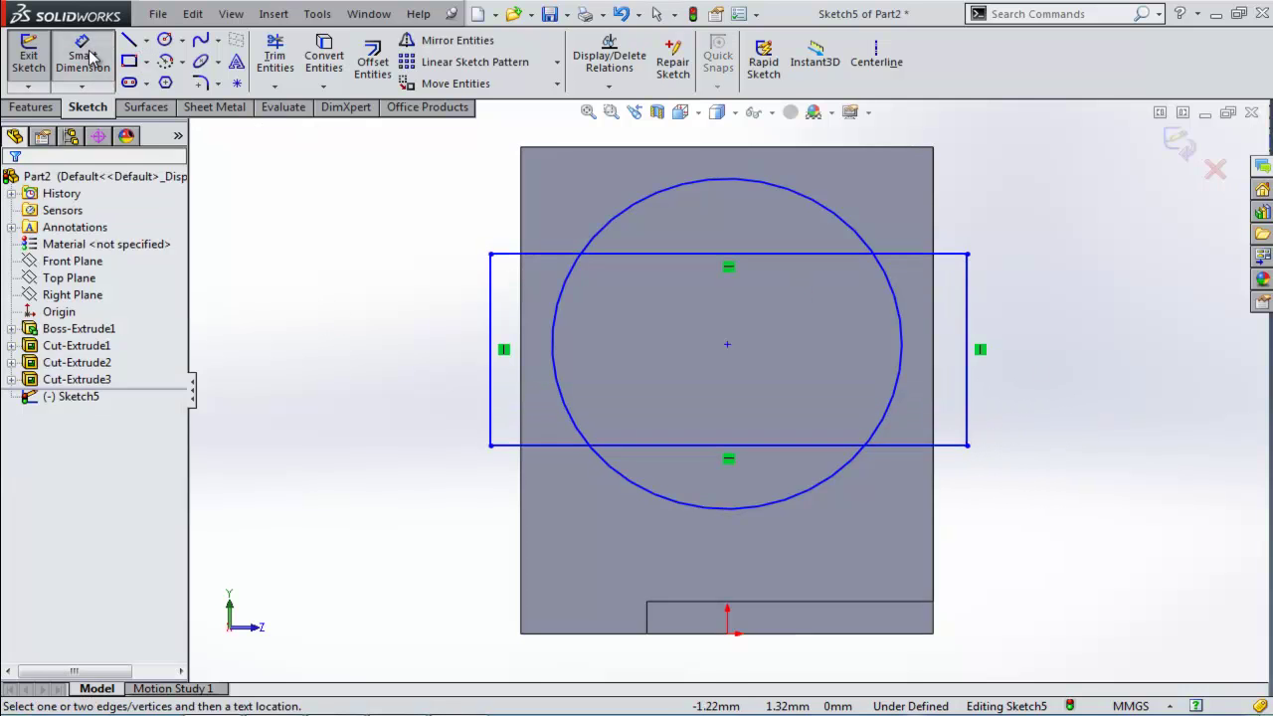
click(727, 345)
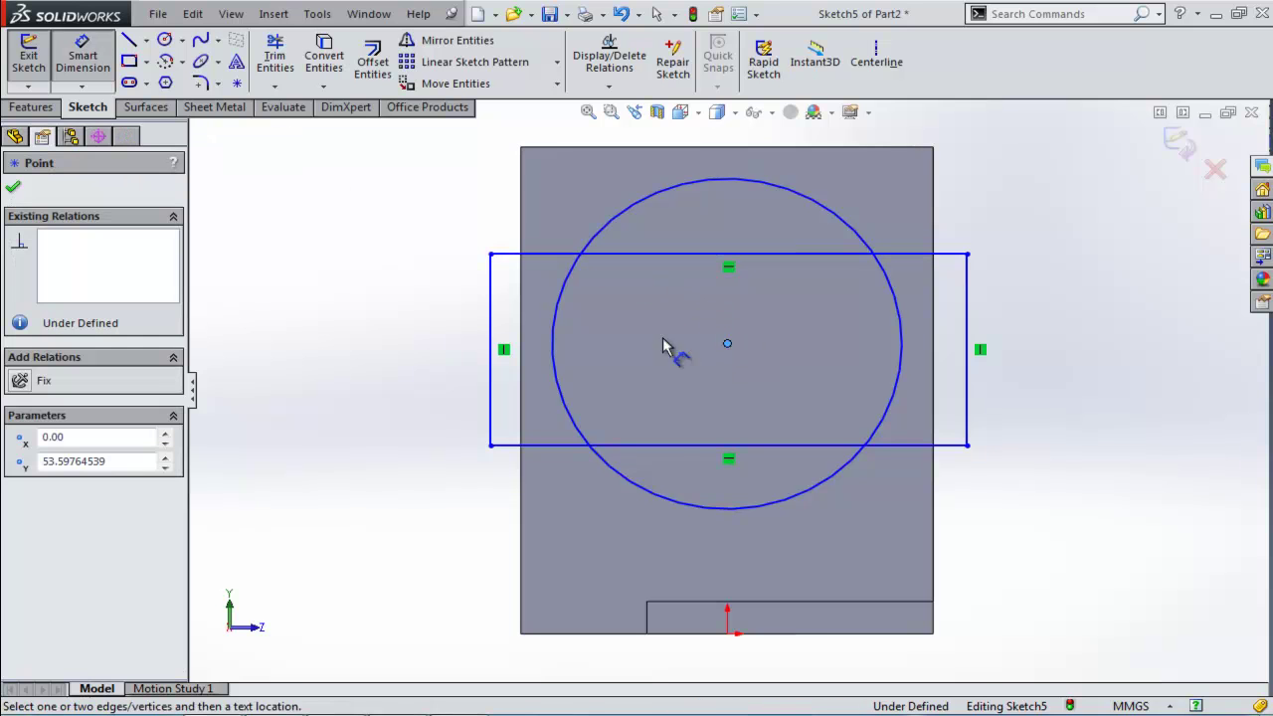
click(727, 634)
click(353, 455)
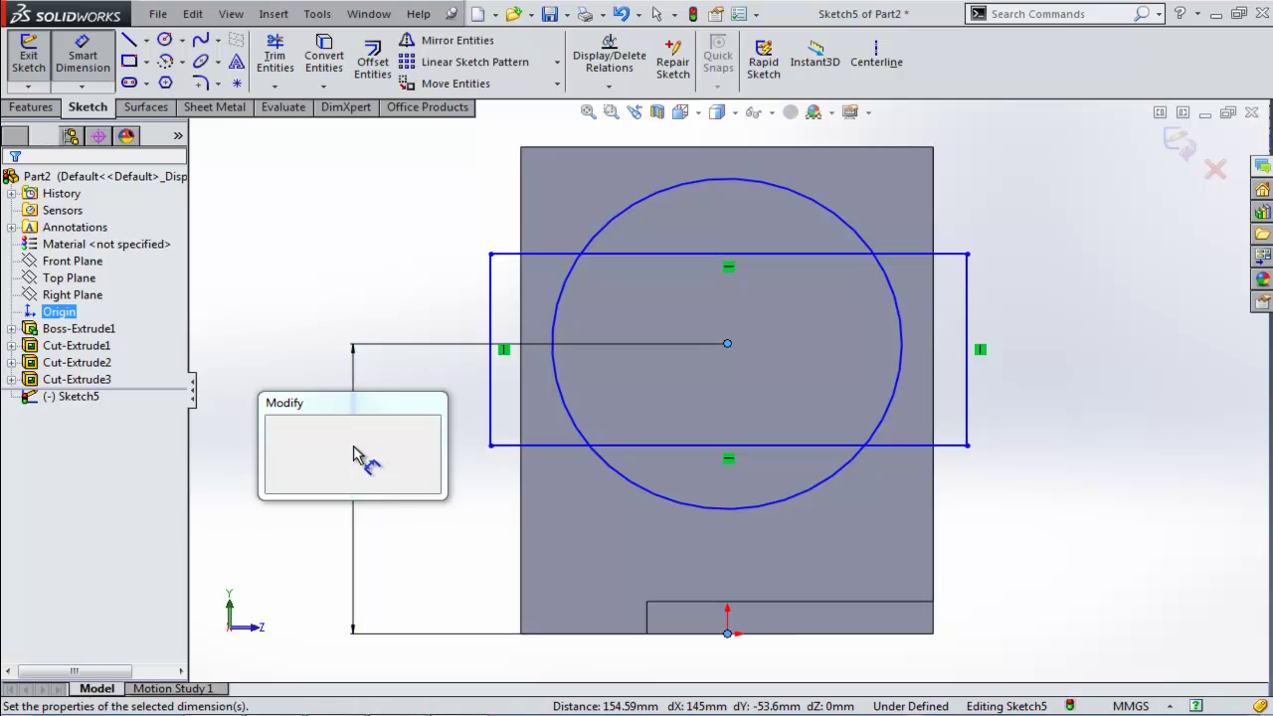
text(4)
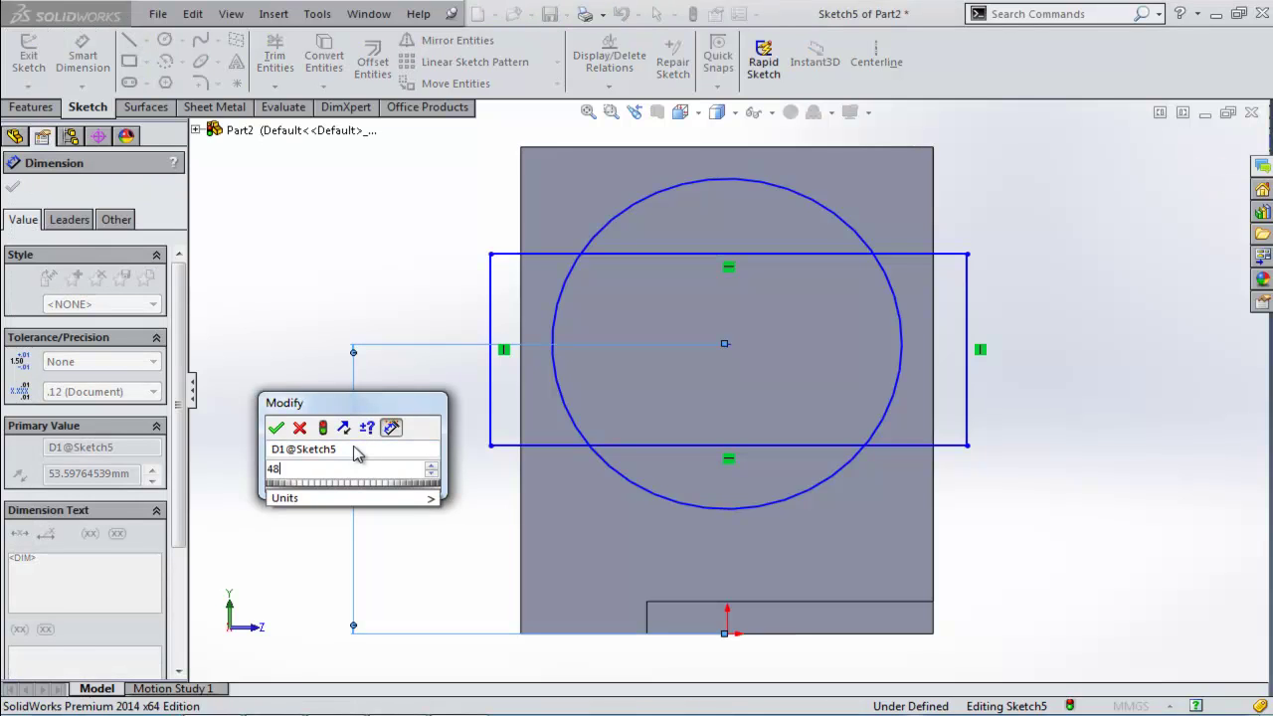
text(8)
key(Return)
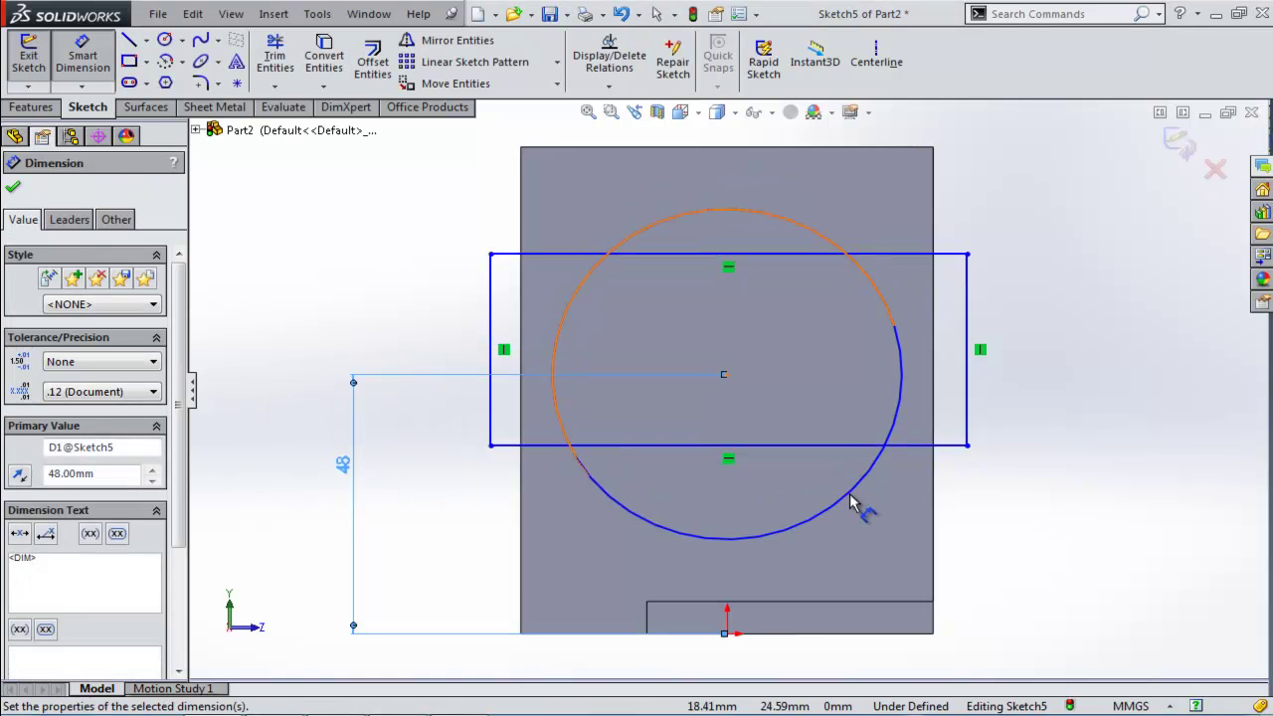
Set the circle's diameter to 60 mm with a dimension placed beside the face
click(850, 502)
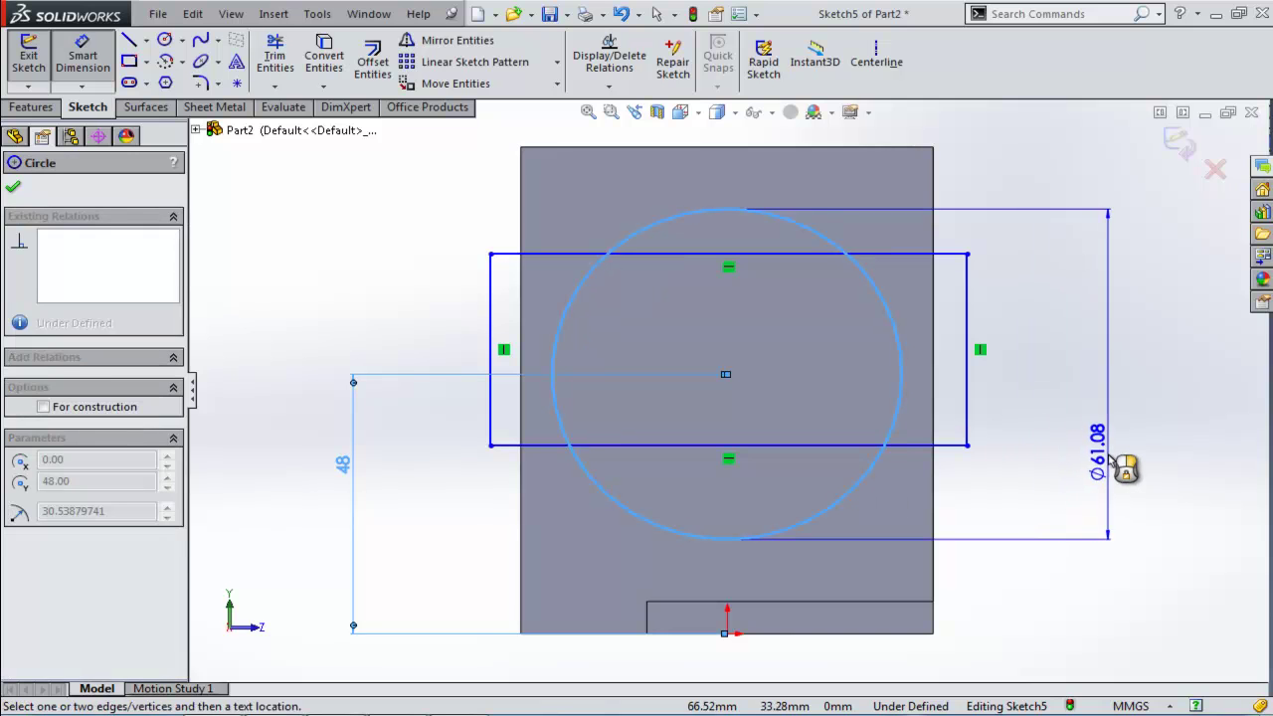
click(1110, 455)
text(60)
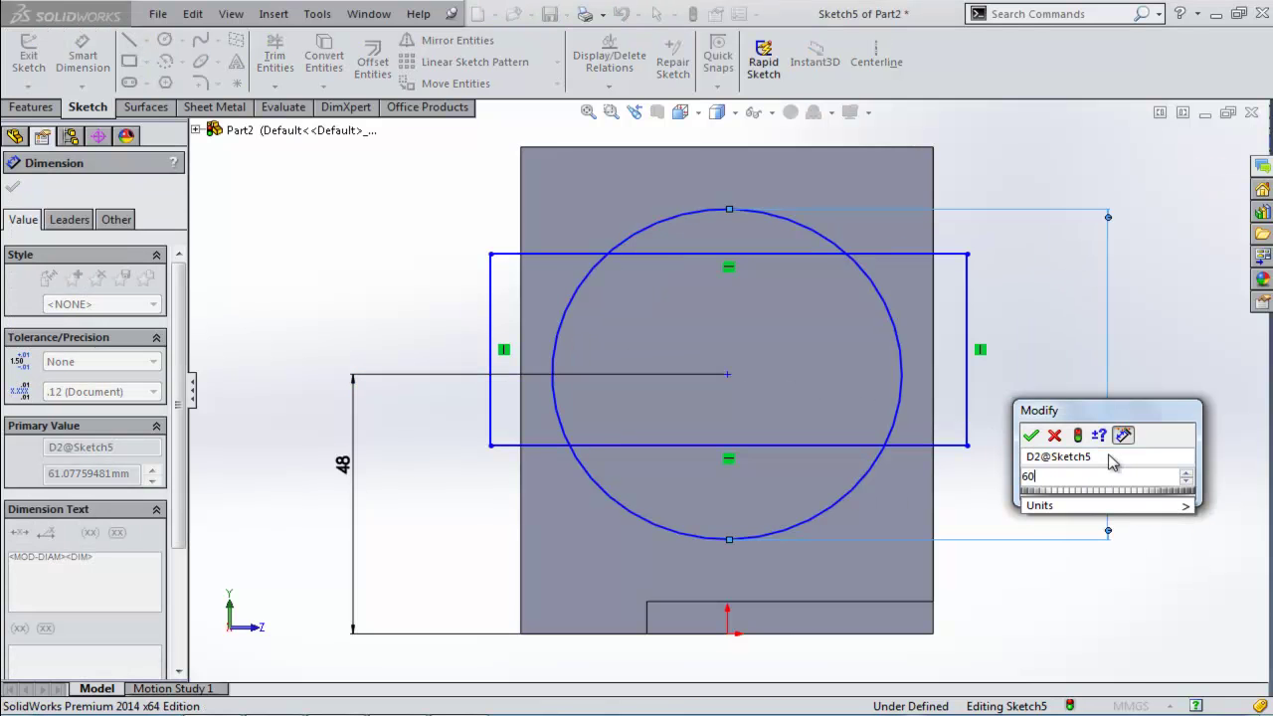
key(Return)
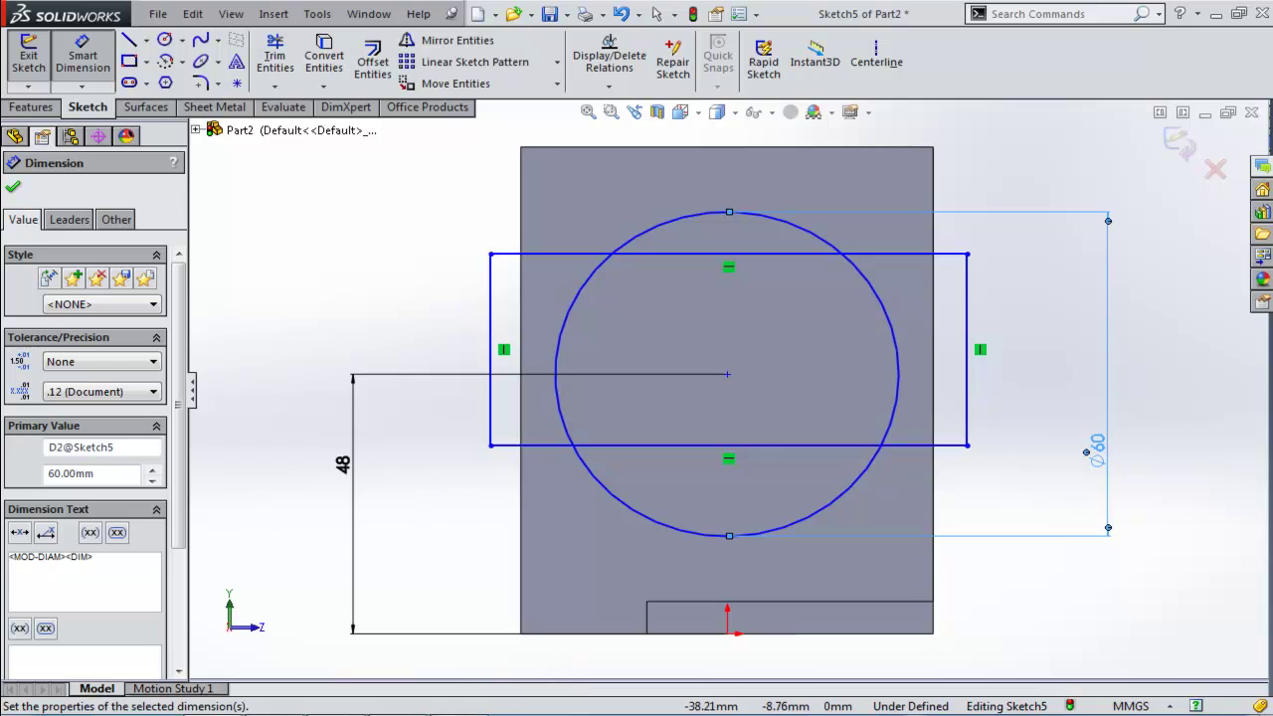
Check reference drawing 41 and dimension the rectangle's upper edge 24 mm below the top edge of the face
key(alt+Tab)
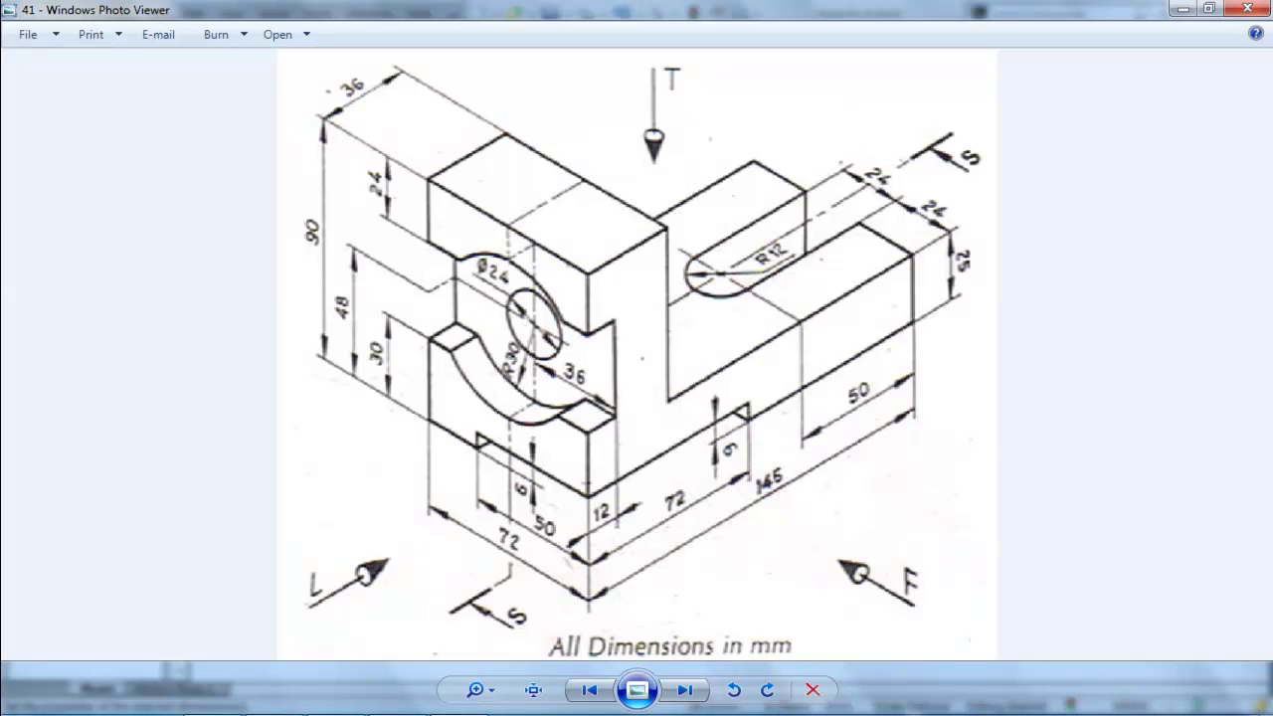
key(alt+Tab)
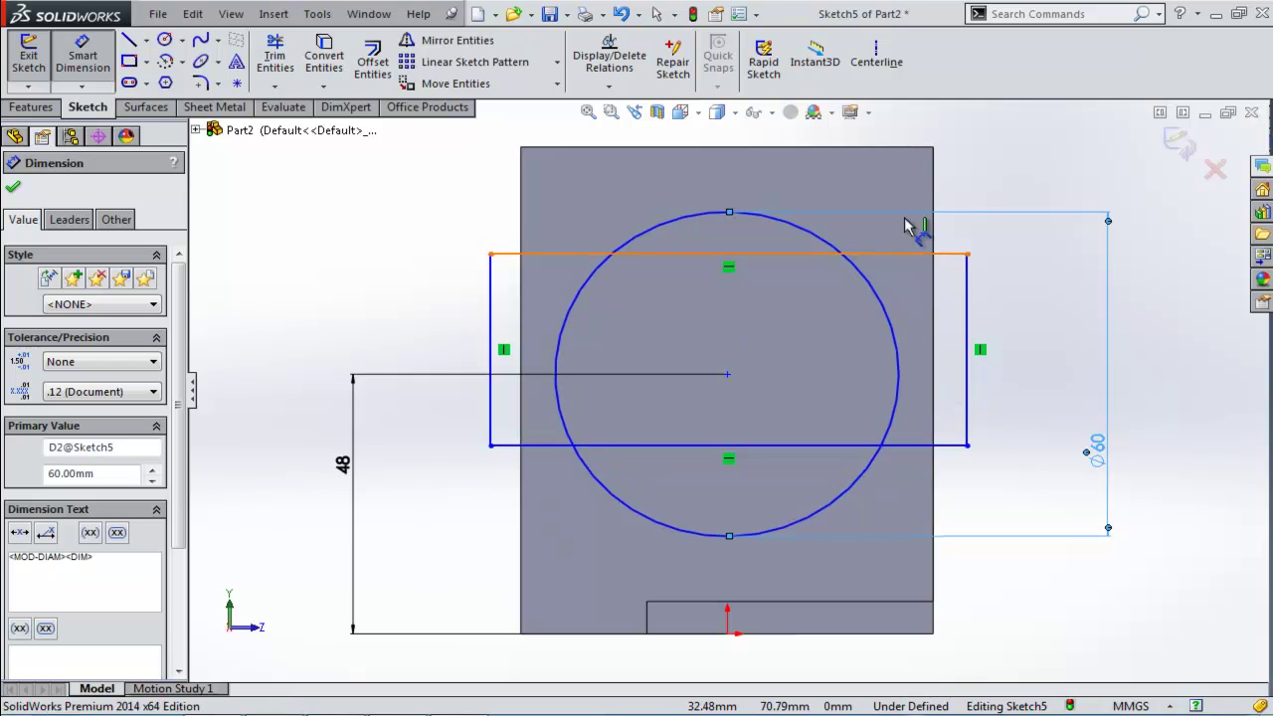
click(909, 252)
click(912, 148)
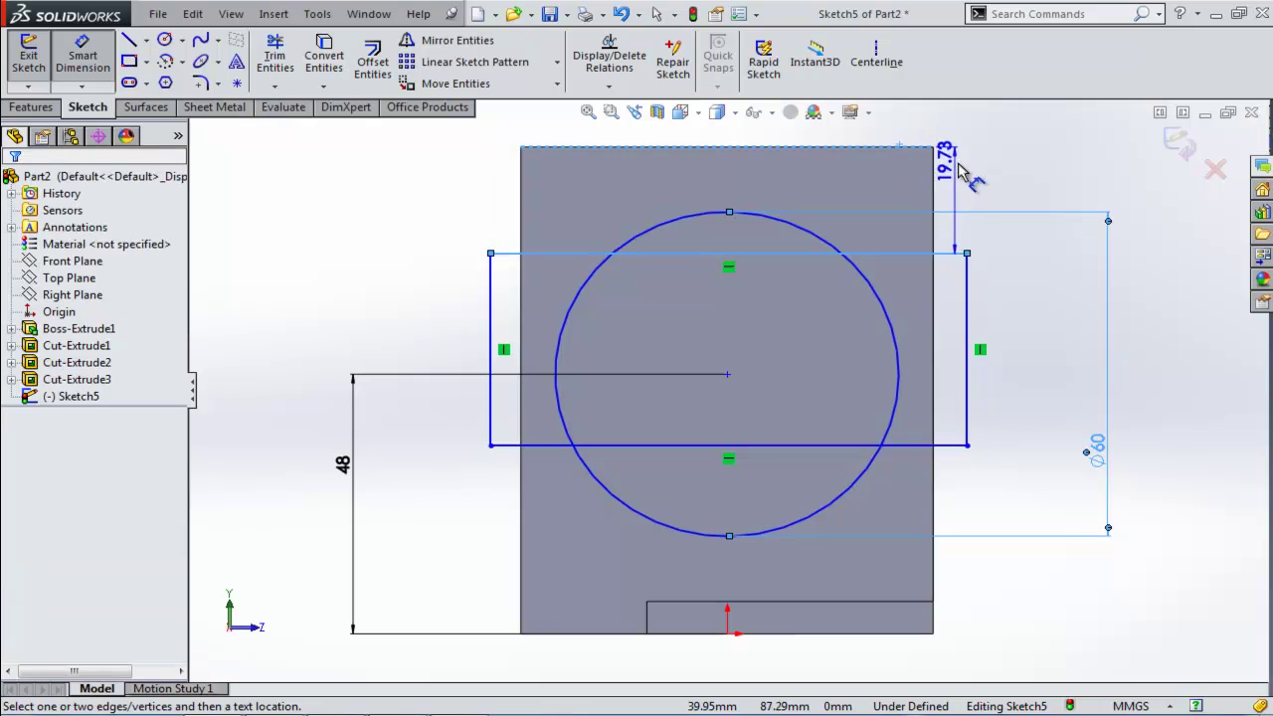
click(1016, 171)
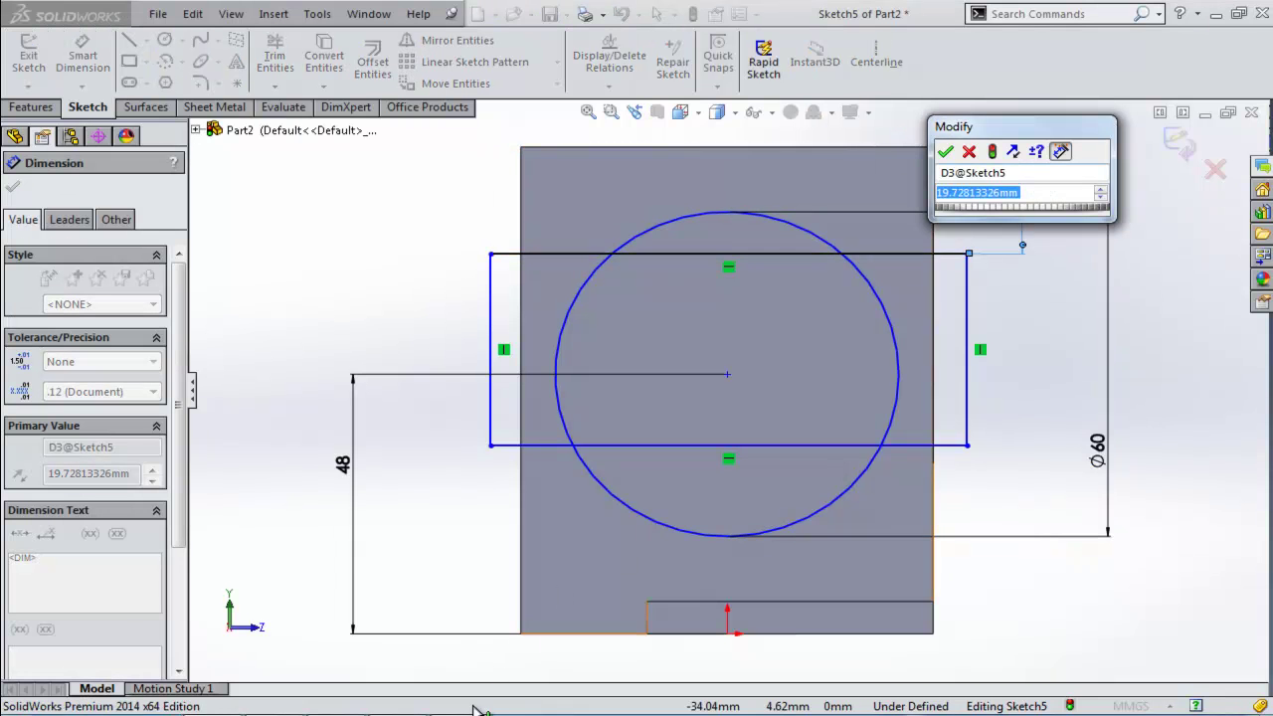
key(alt+Tab)
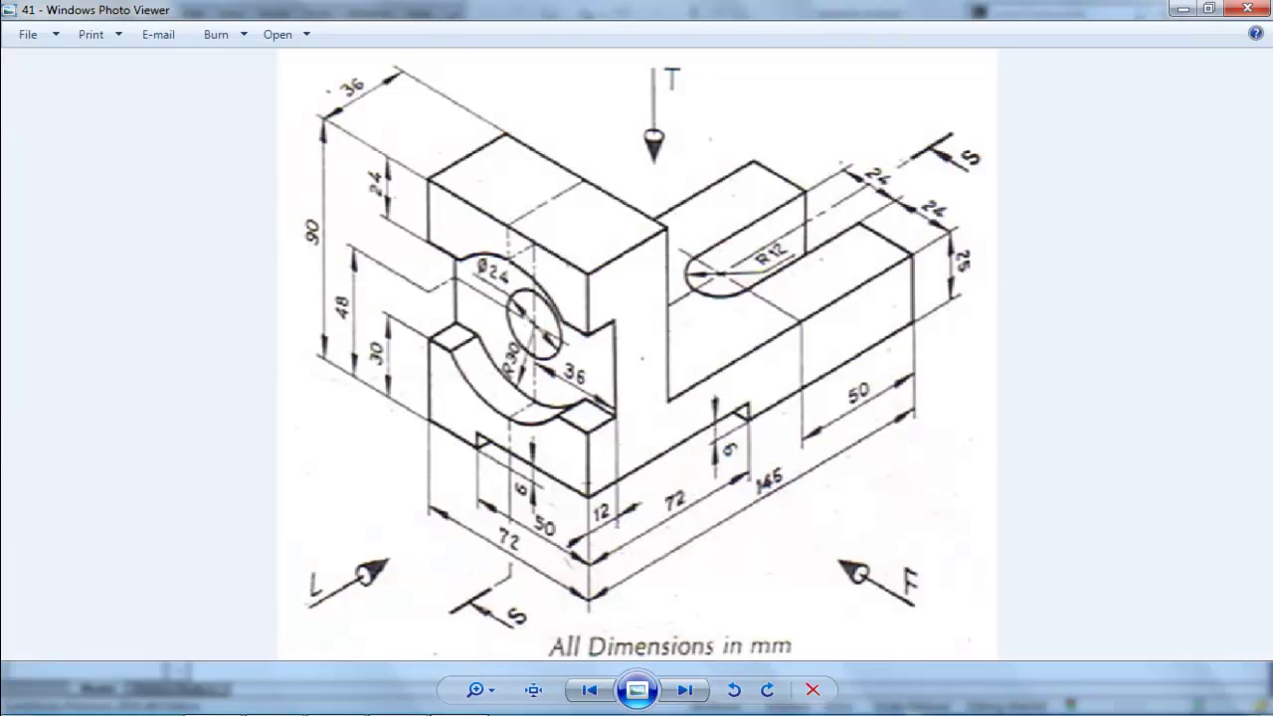
key(alt+Tab)
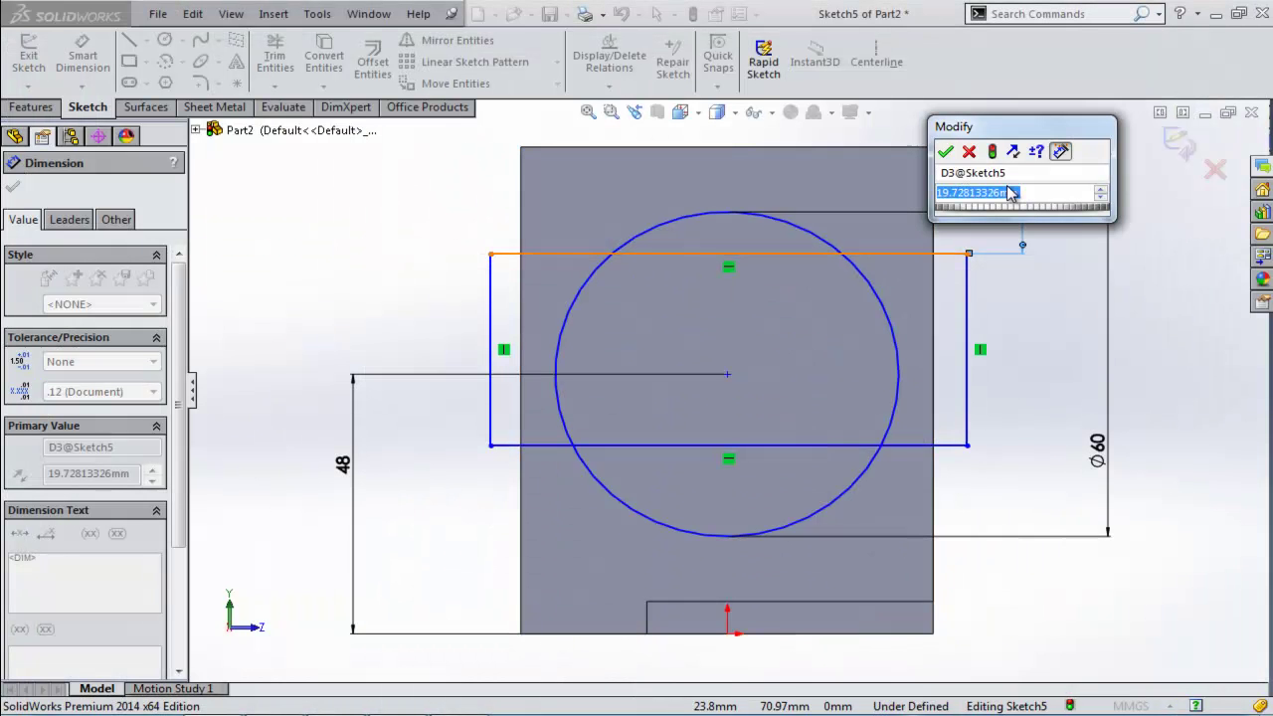
text(24)
key(Return)
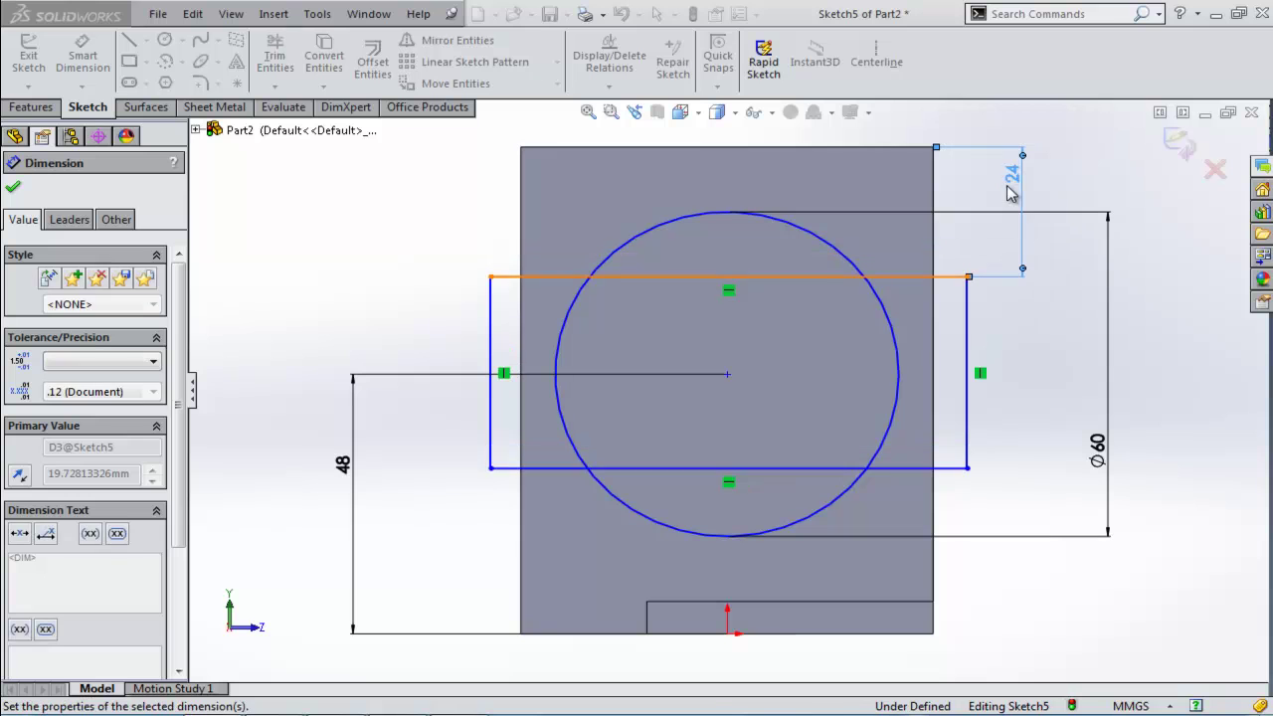
Dimension the rectangle's lower edge 30 mm above the bottom edge of the face
click(899, 467)
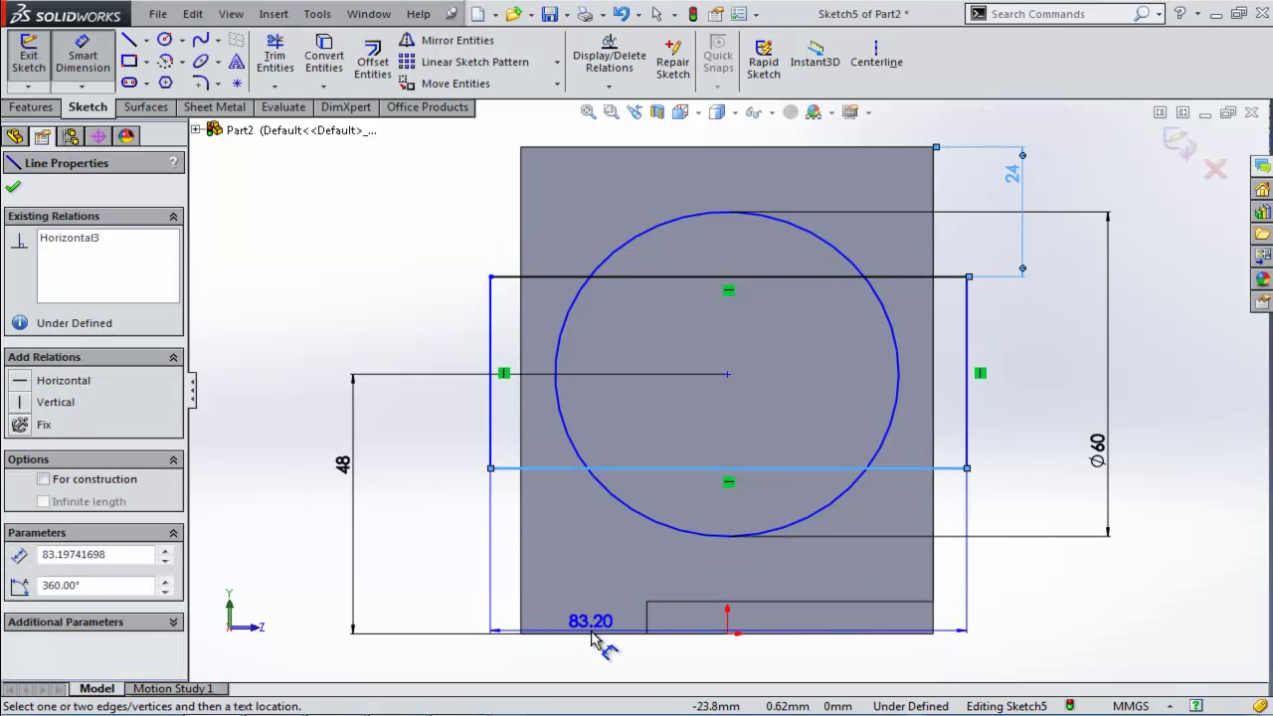
click(596, 632)
click(454, 594)
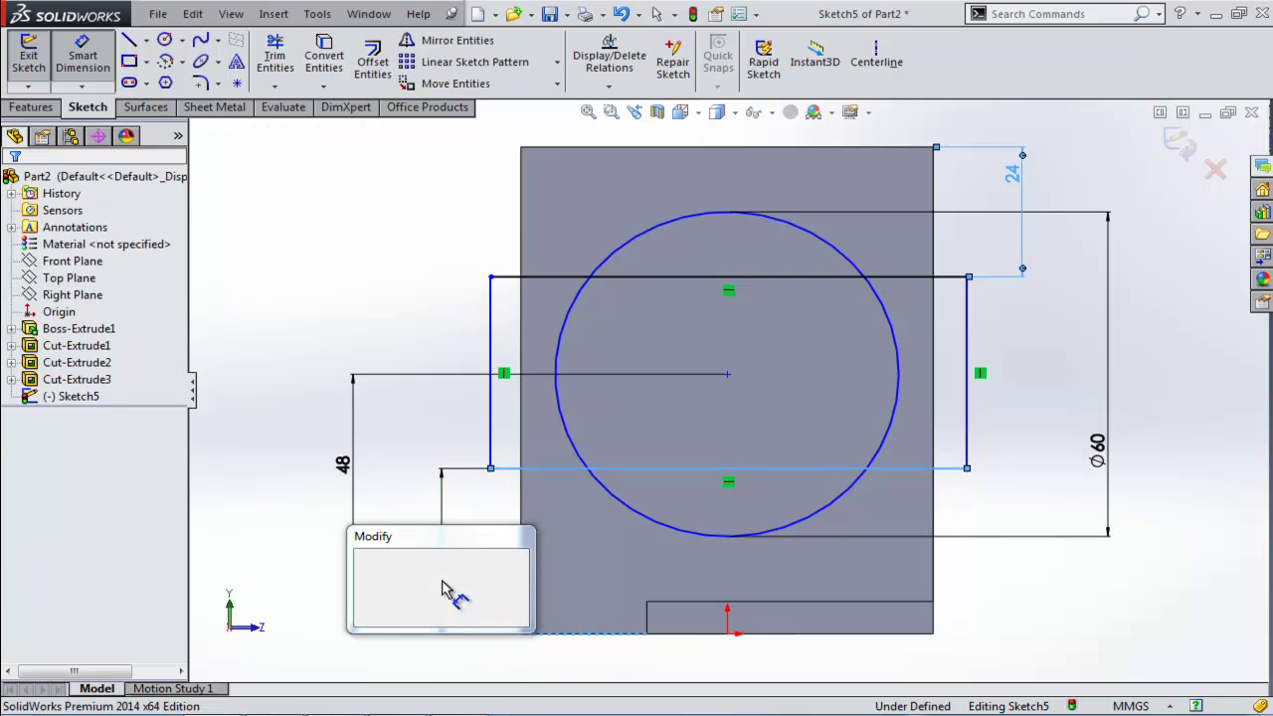
text(30)
key(Return)
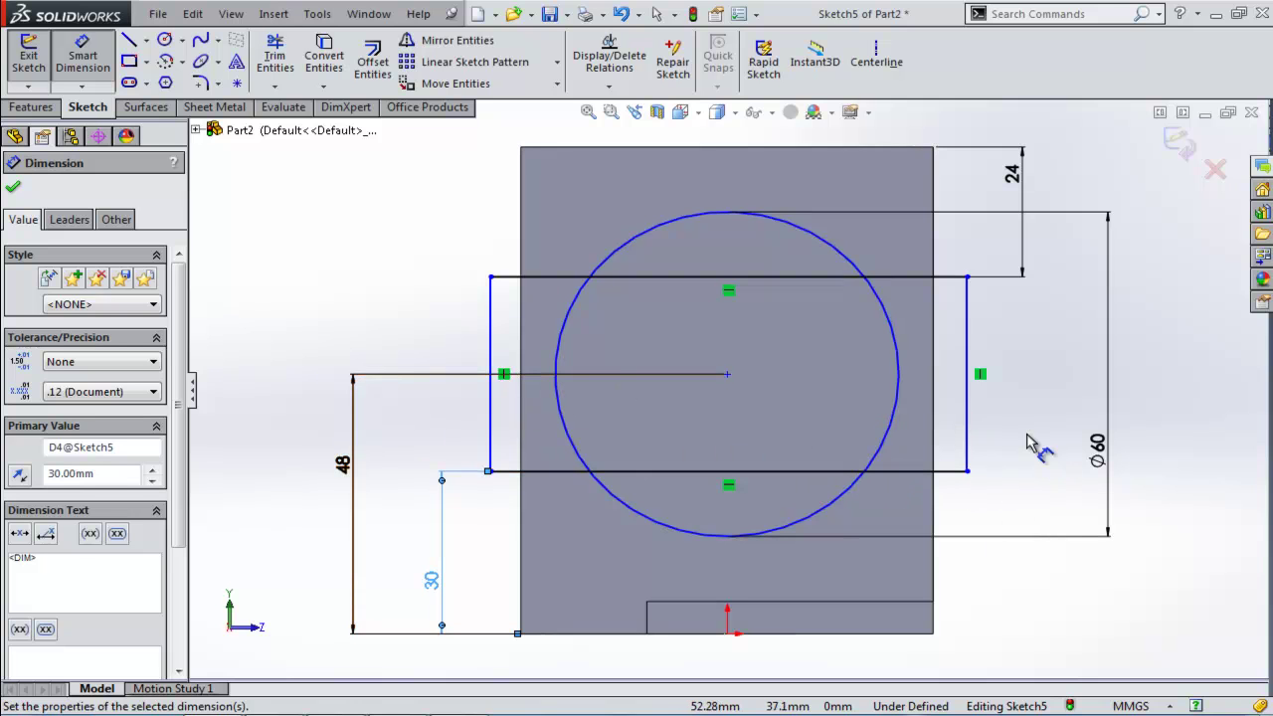
key(Escape)
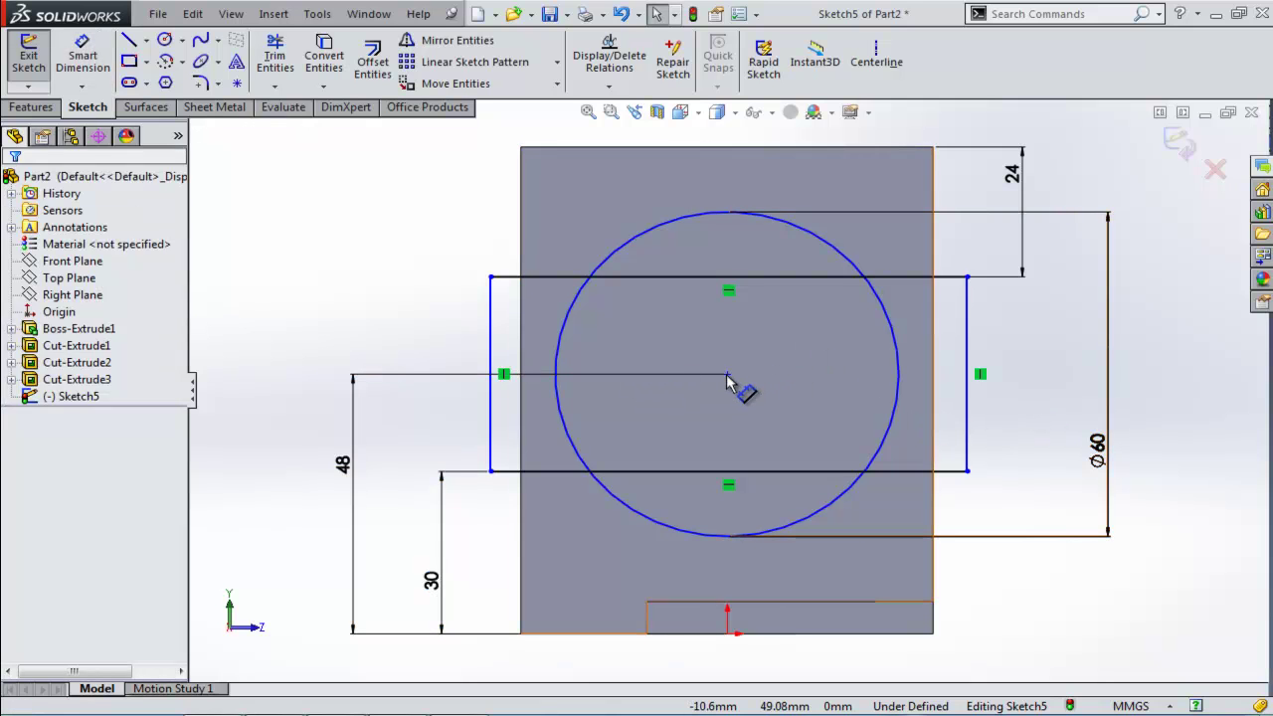
Drag the circle's centre sideways to test its freedom, and align it with the origin using a Vertical relation
mouse_move(727, 381)
mouse_down()
mouse_move(790, 378)
mouse_move(644, 388)
mouse_move(781, 384)
mouse_up()
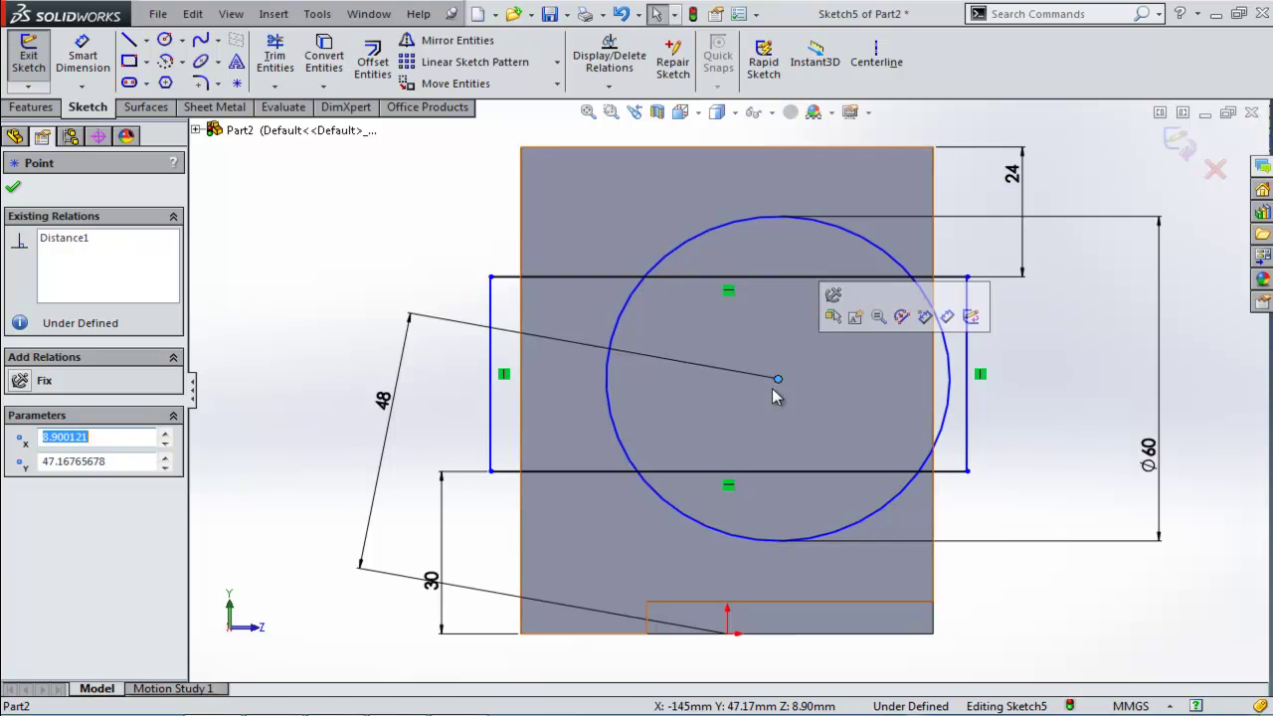
ctrl+click(730, 636)
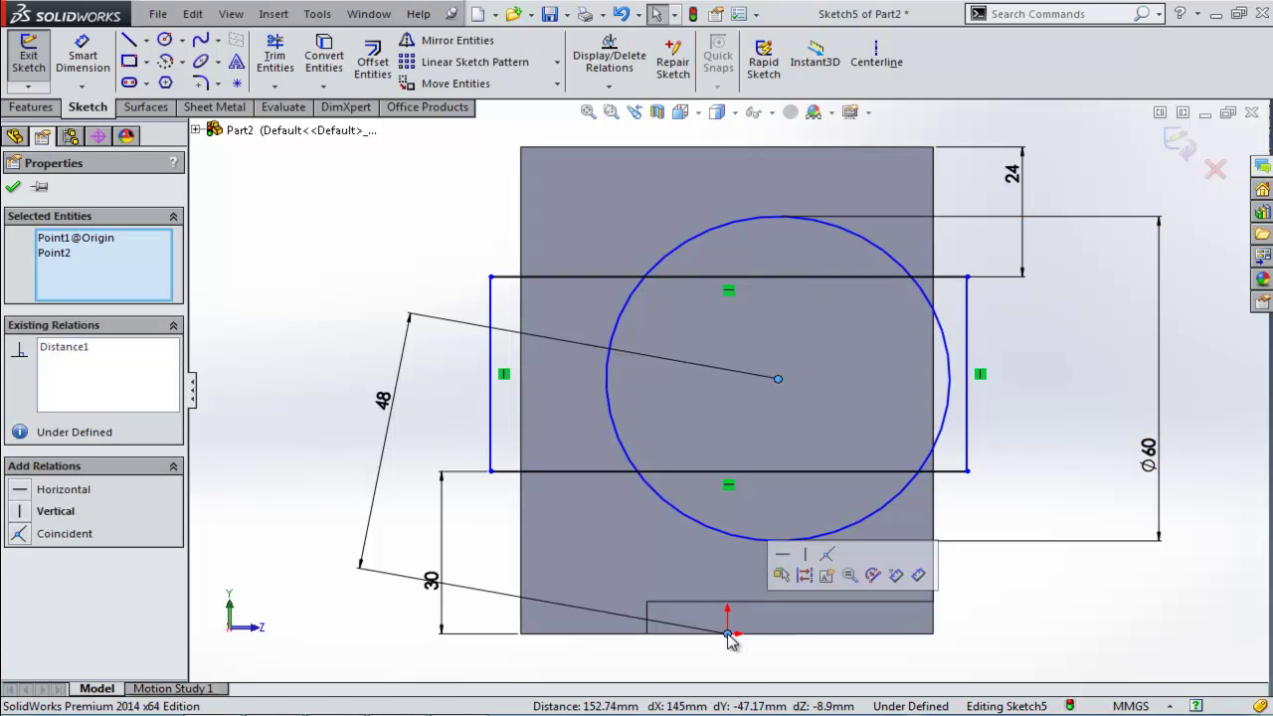
click(804, 556)
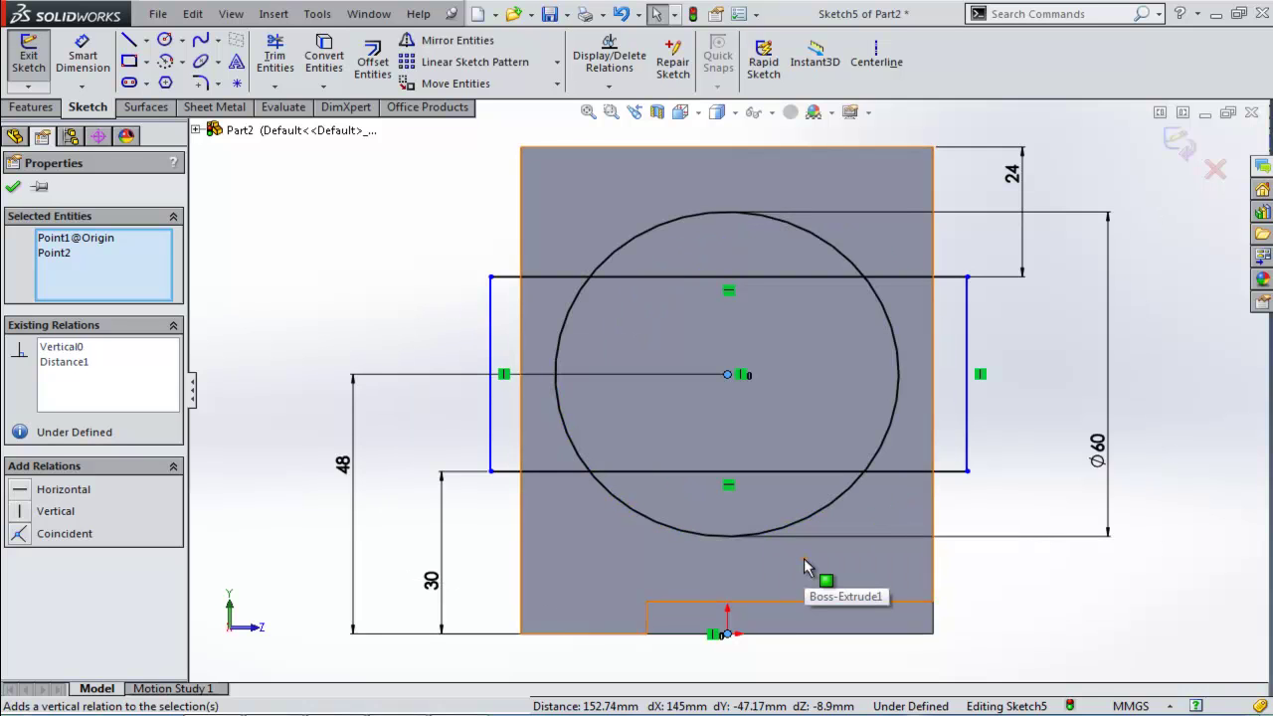
Make the rectangle's two vertical sides collinear with the side edges of the face and exit the sketch
click(967, 413)
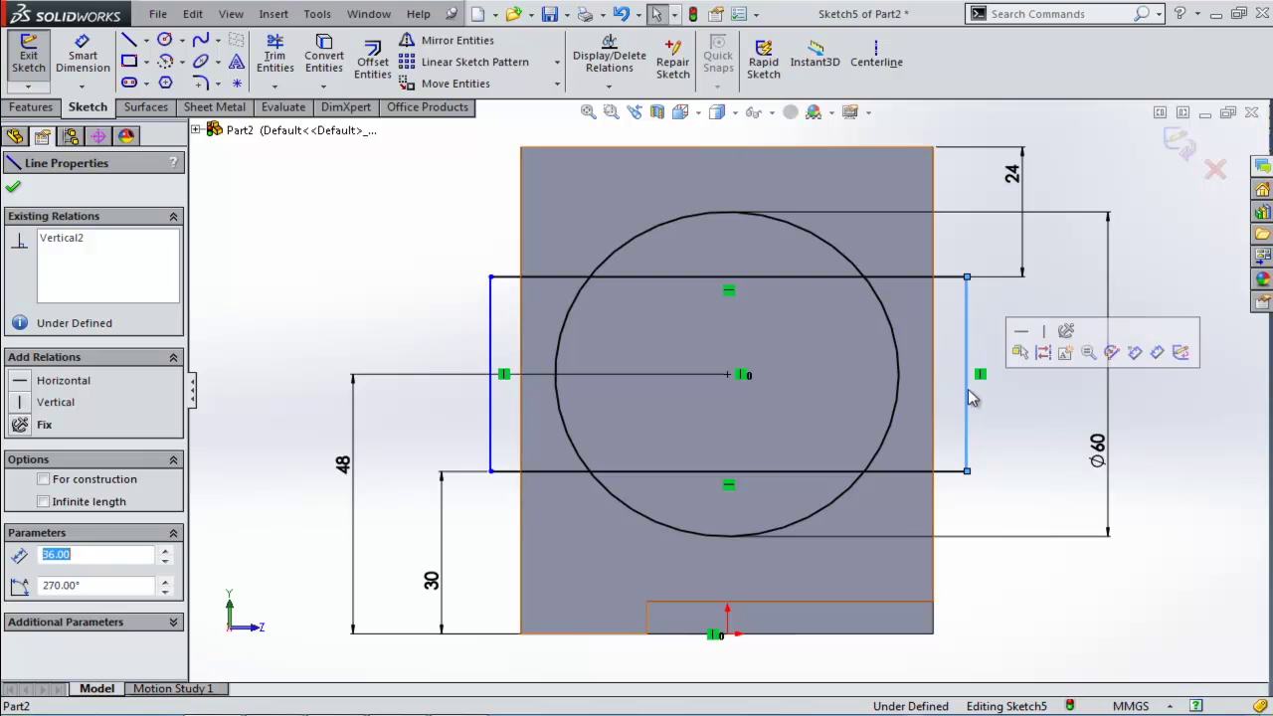
ctrl+click(935, 398)
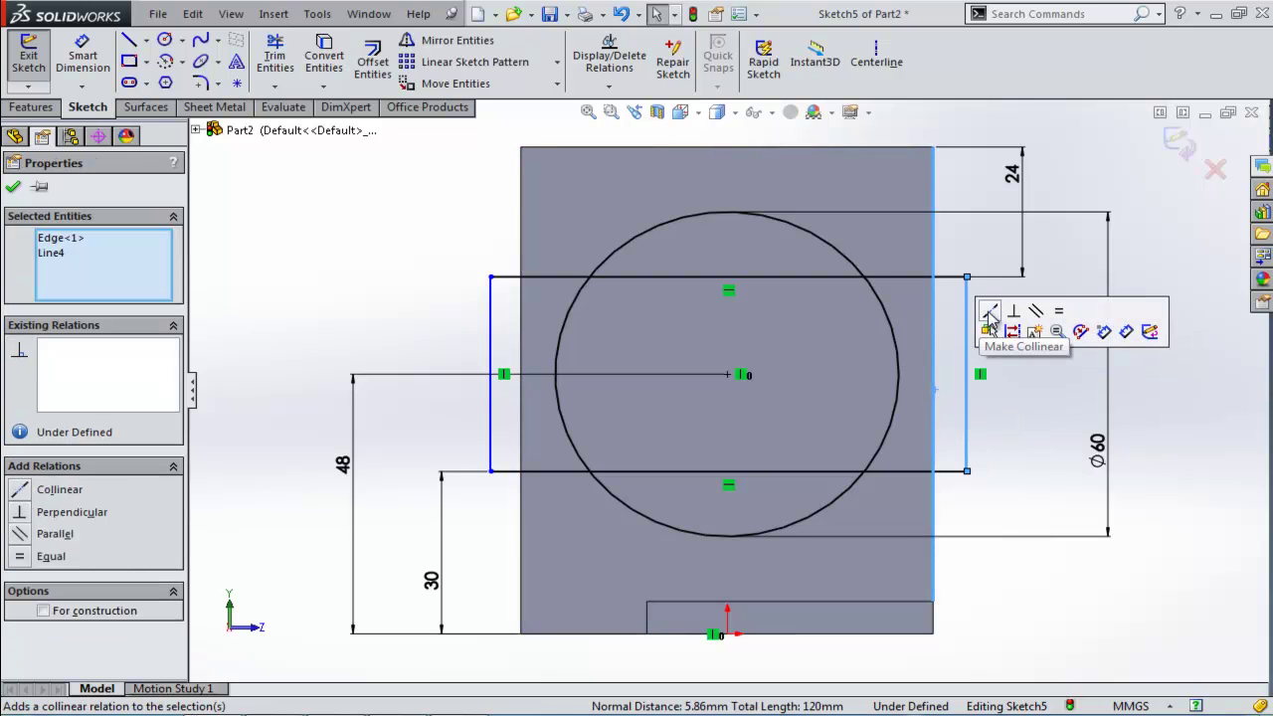
click(989, 313)
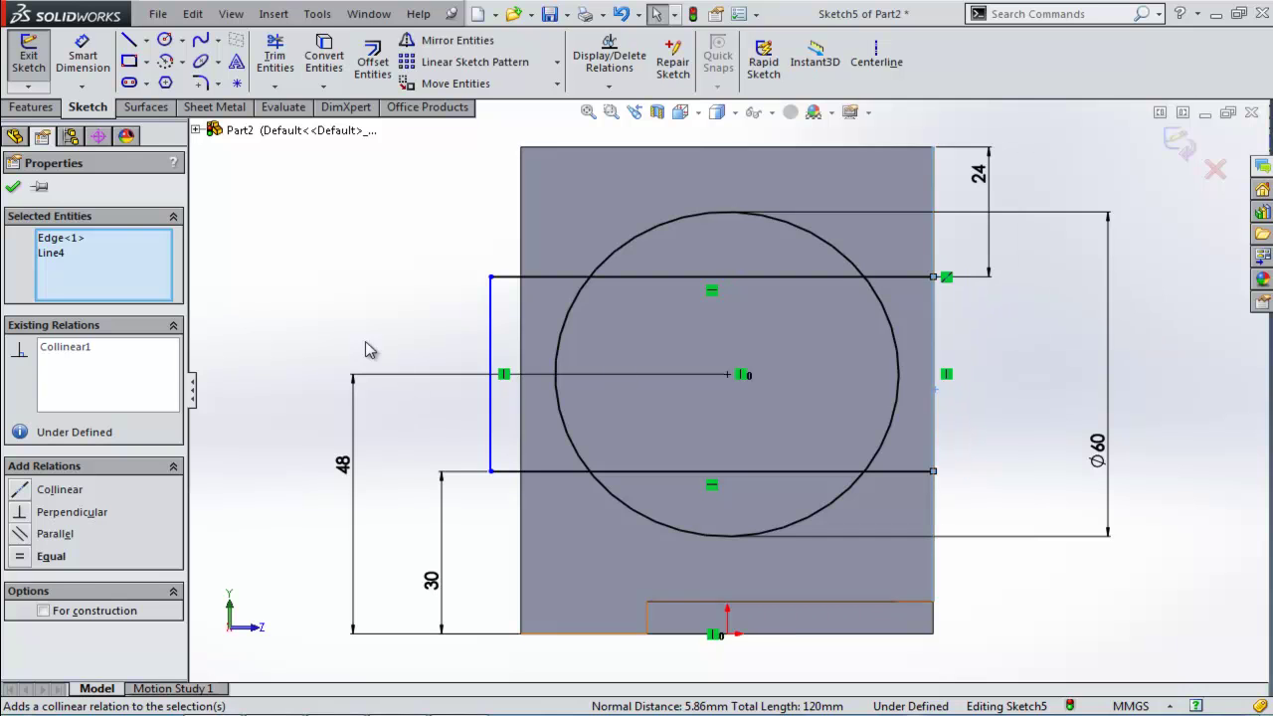
click(355, 306)
click(491, 310)
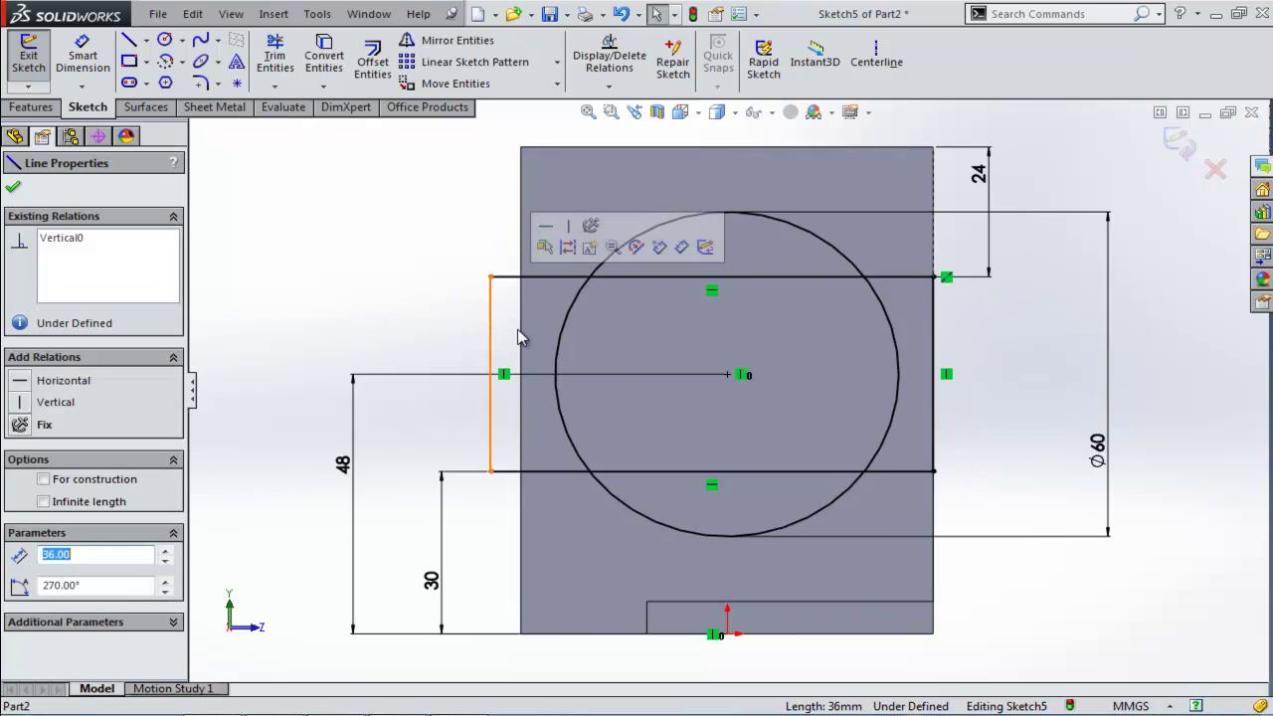
ctrl+click(521, 338)
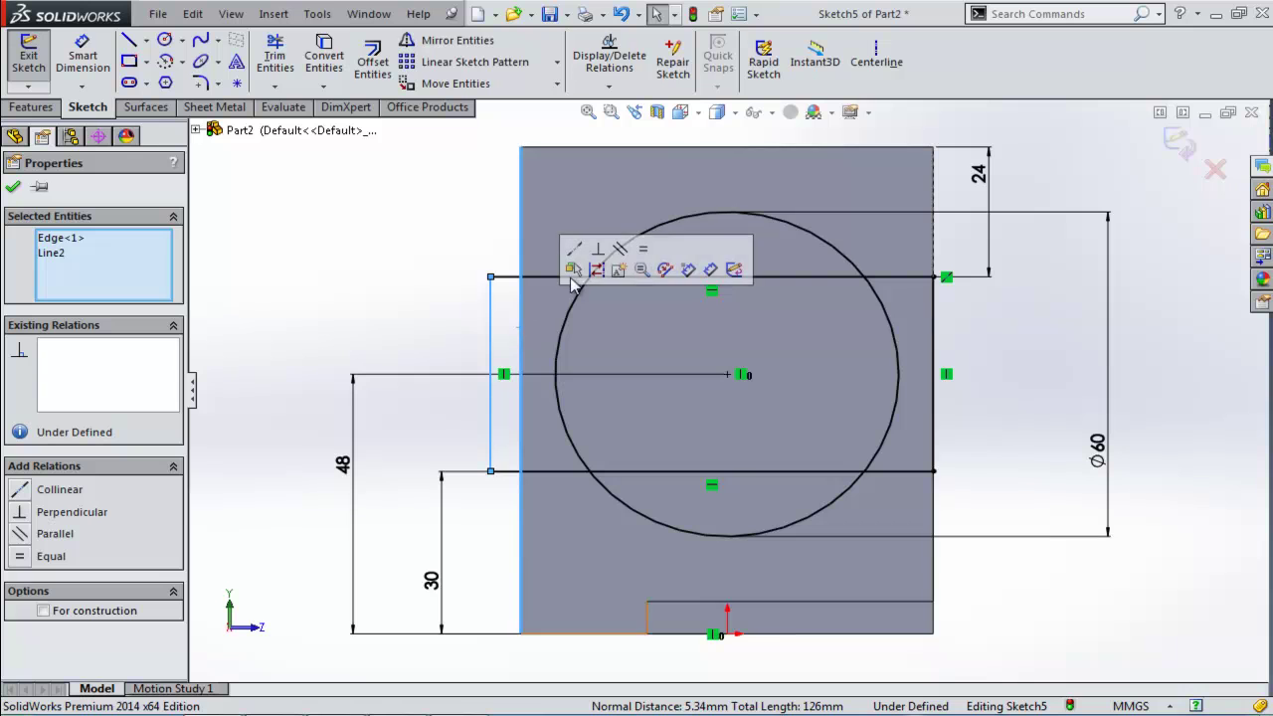
click(572, 248)
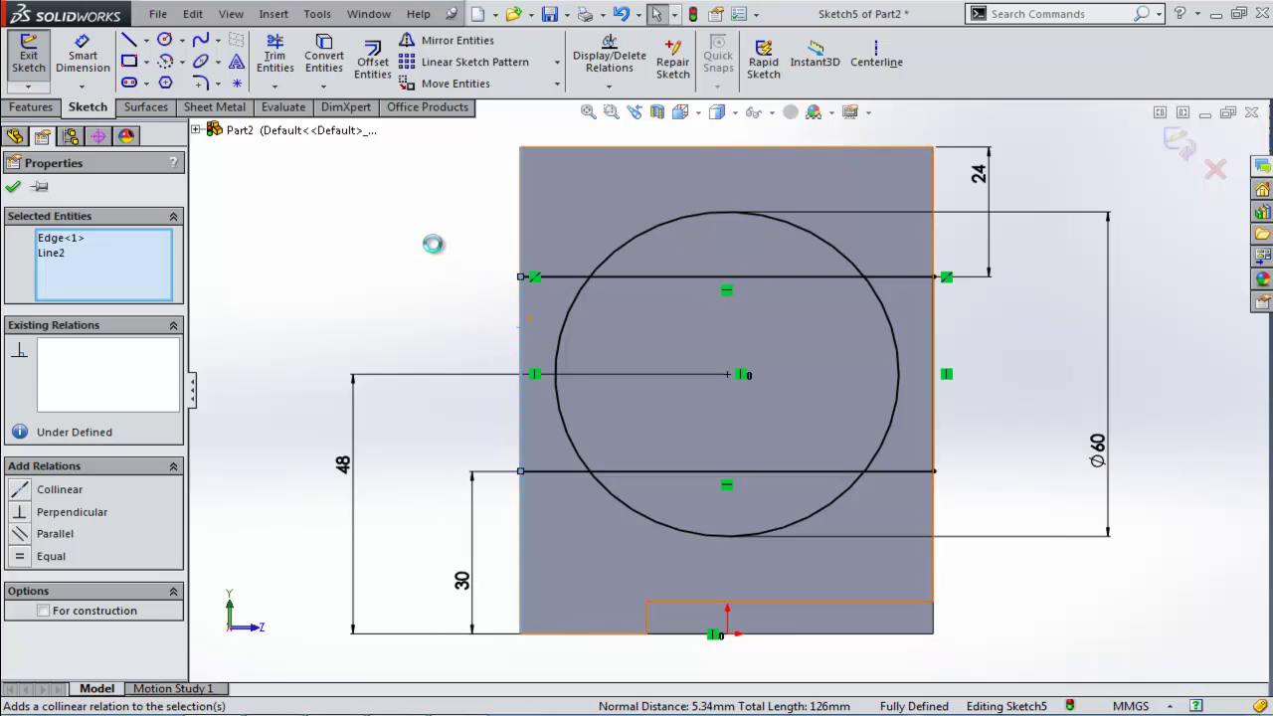
click(408, 299)
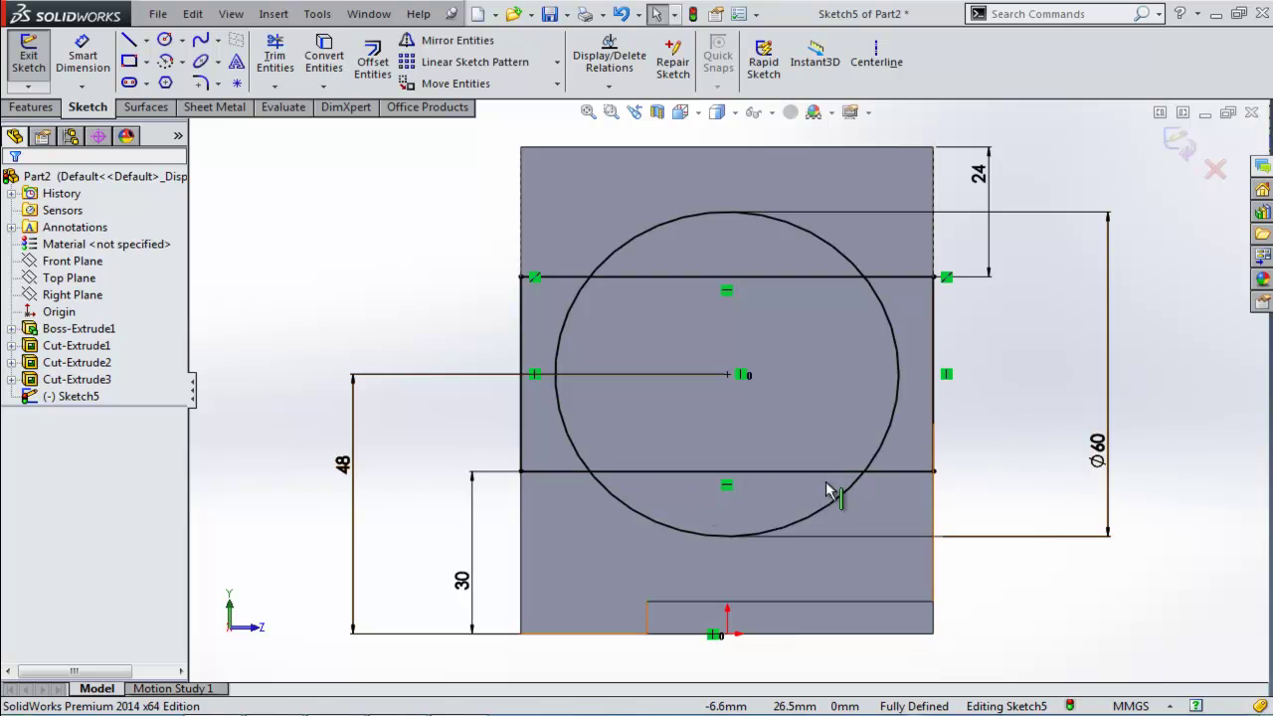
click(1177, 143)
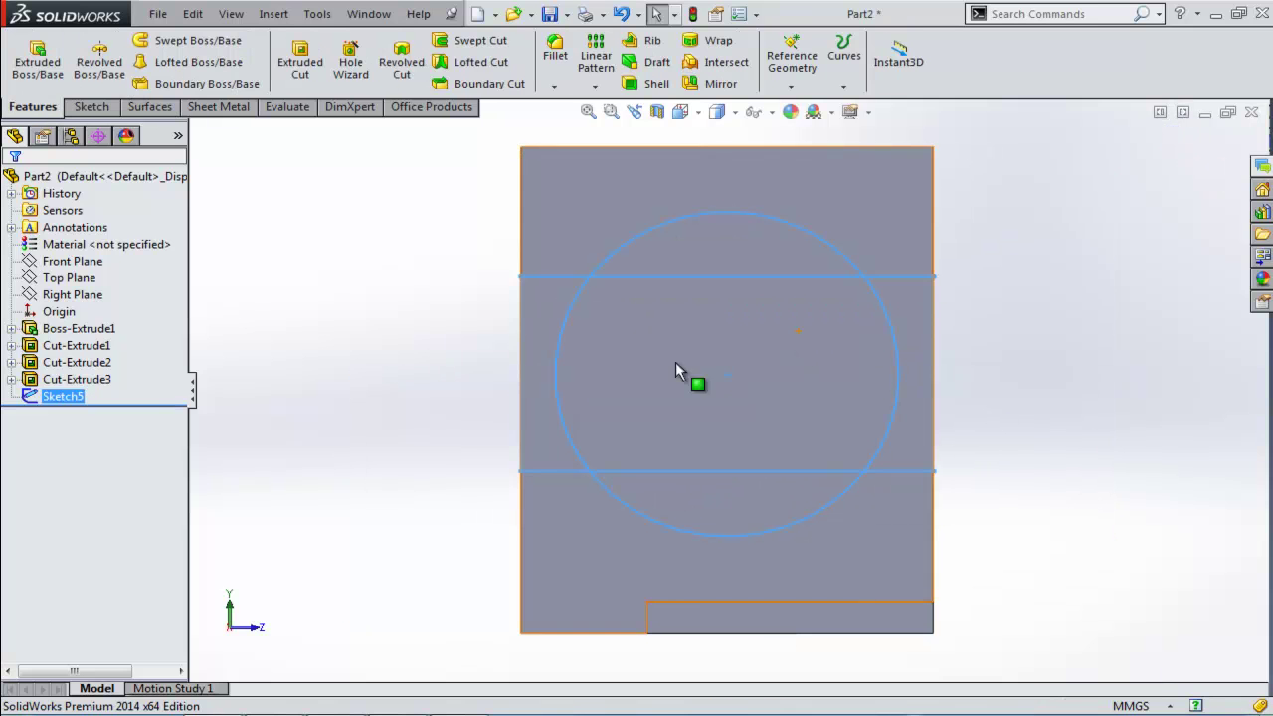
Start an Extruded Cut from the sketch and replace its contour selection with all five regions of the circle and rectangle
click(300, 61)
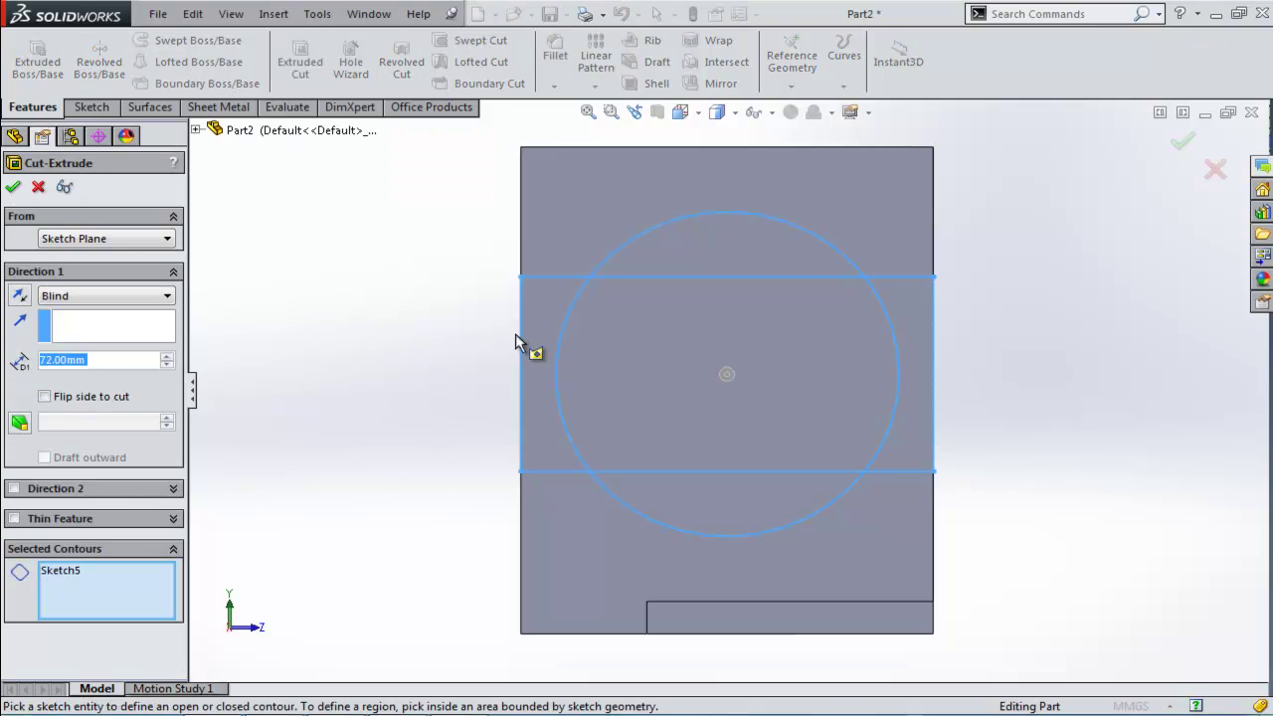
middle_drag(1074, 289, 1054, 292)
scroll(722, 396, up, 2)
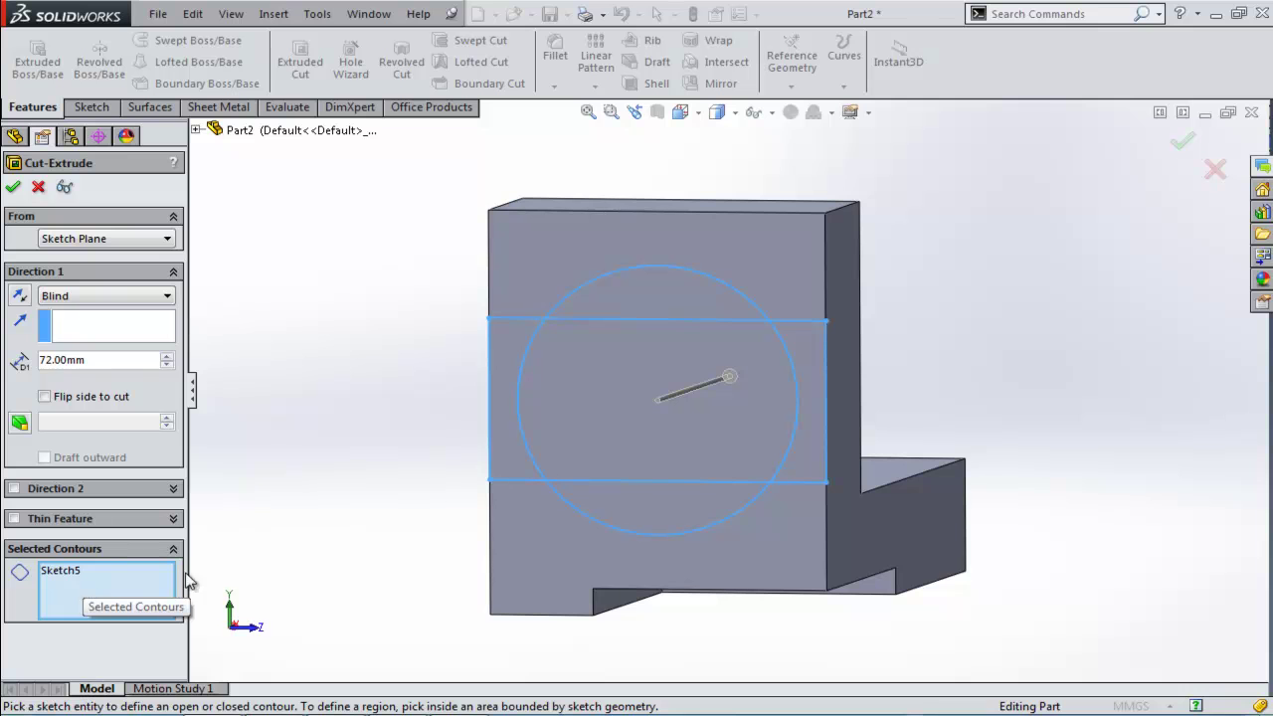
right_click(92, 589)
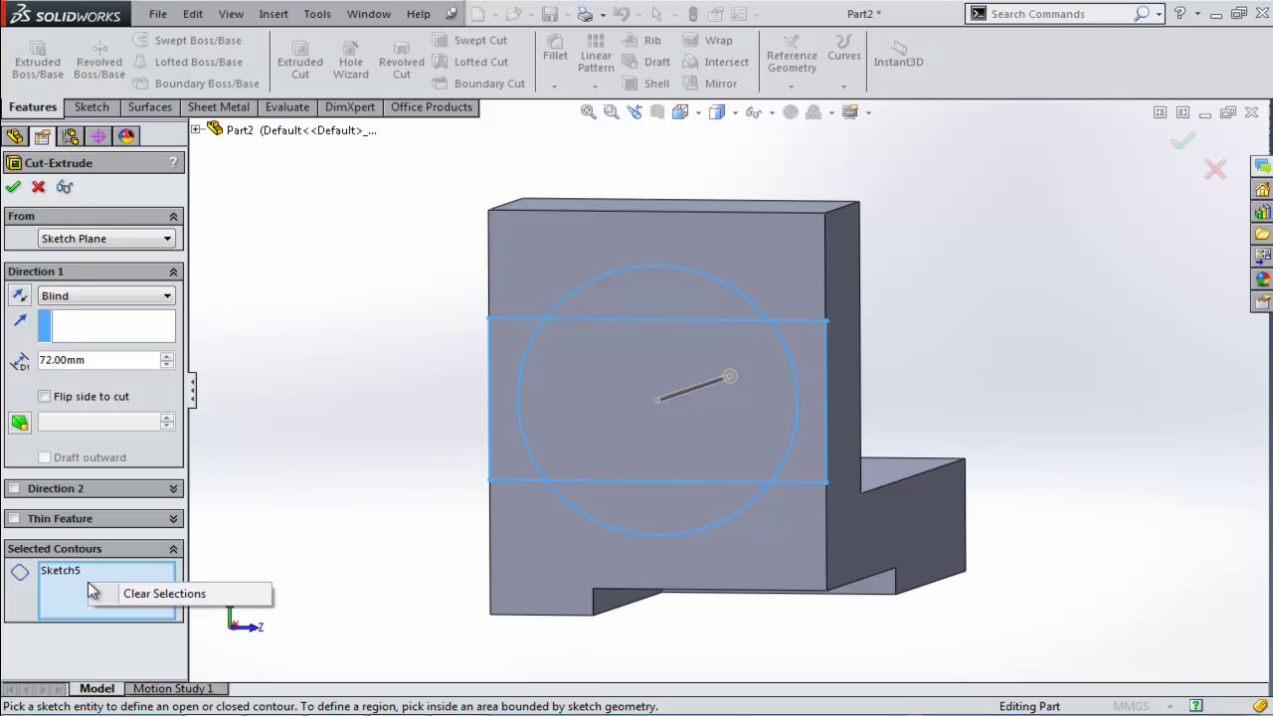
click(135, 594)
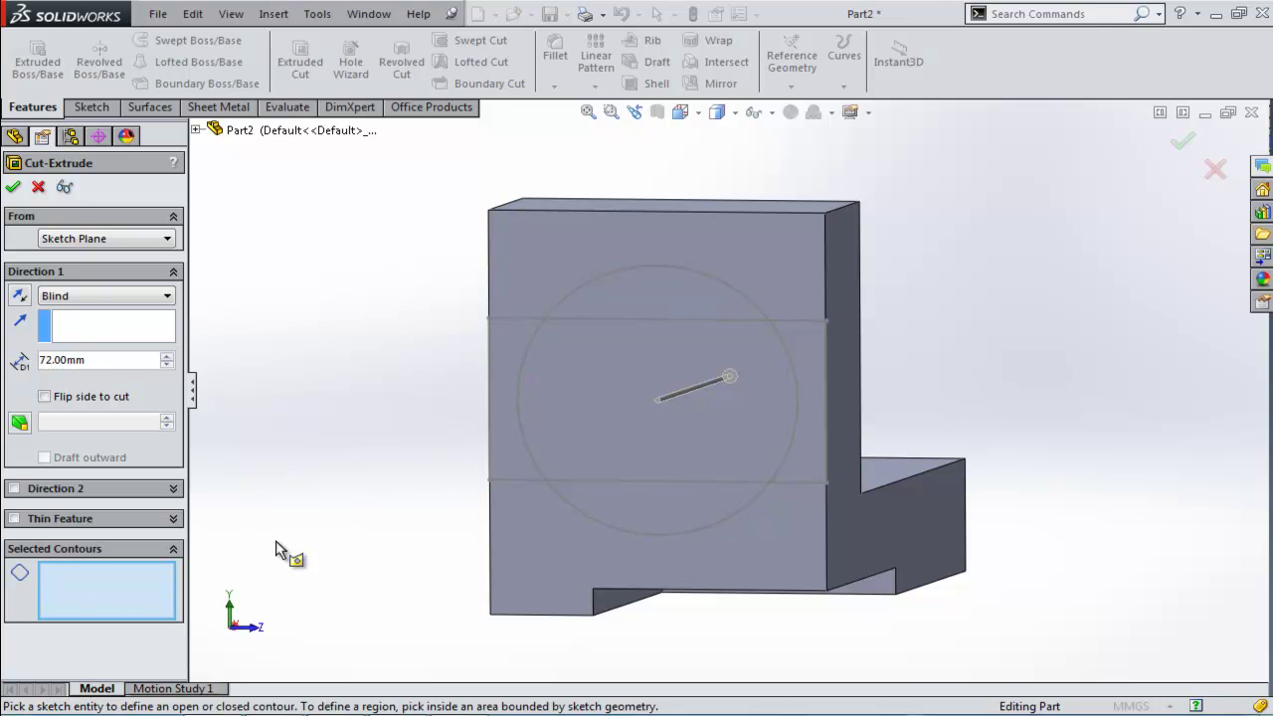
click(651, 290)
click(509, 348)
click(650, 403)
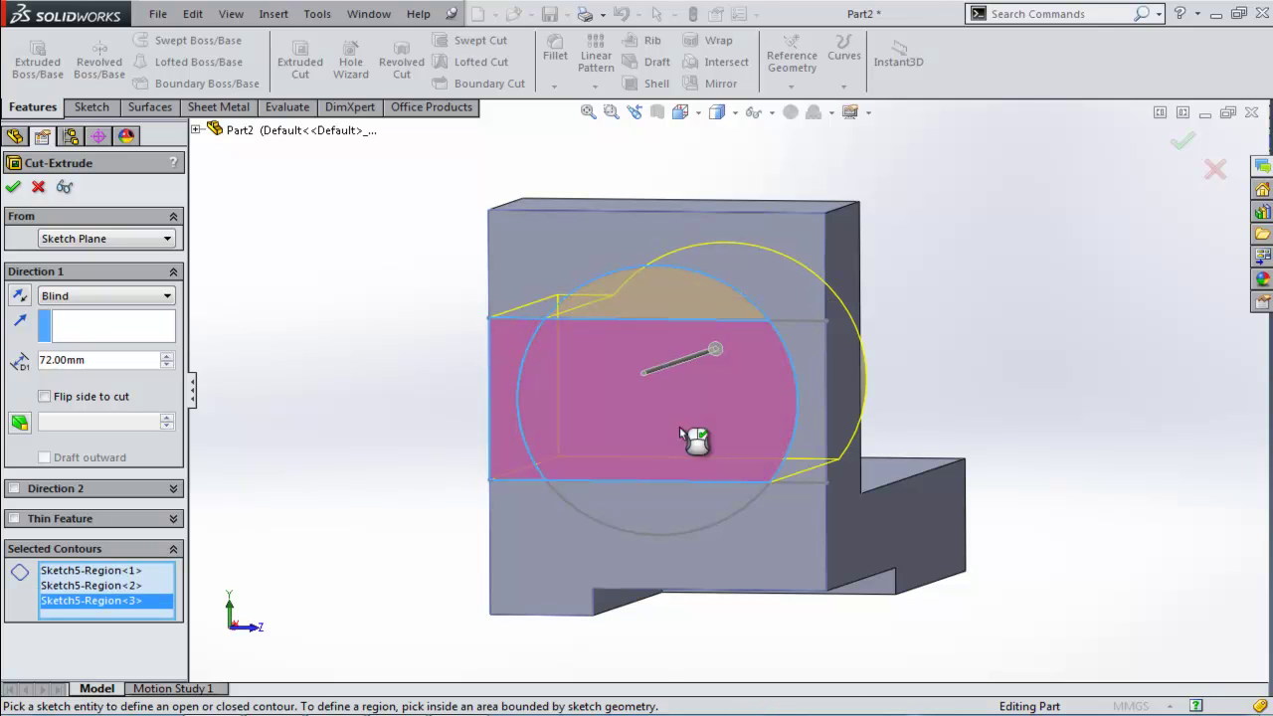
click(816, 373)
click(645, 521)
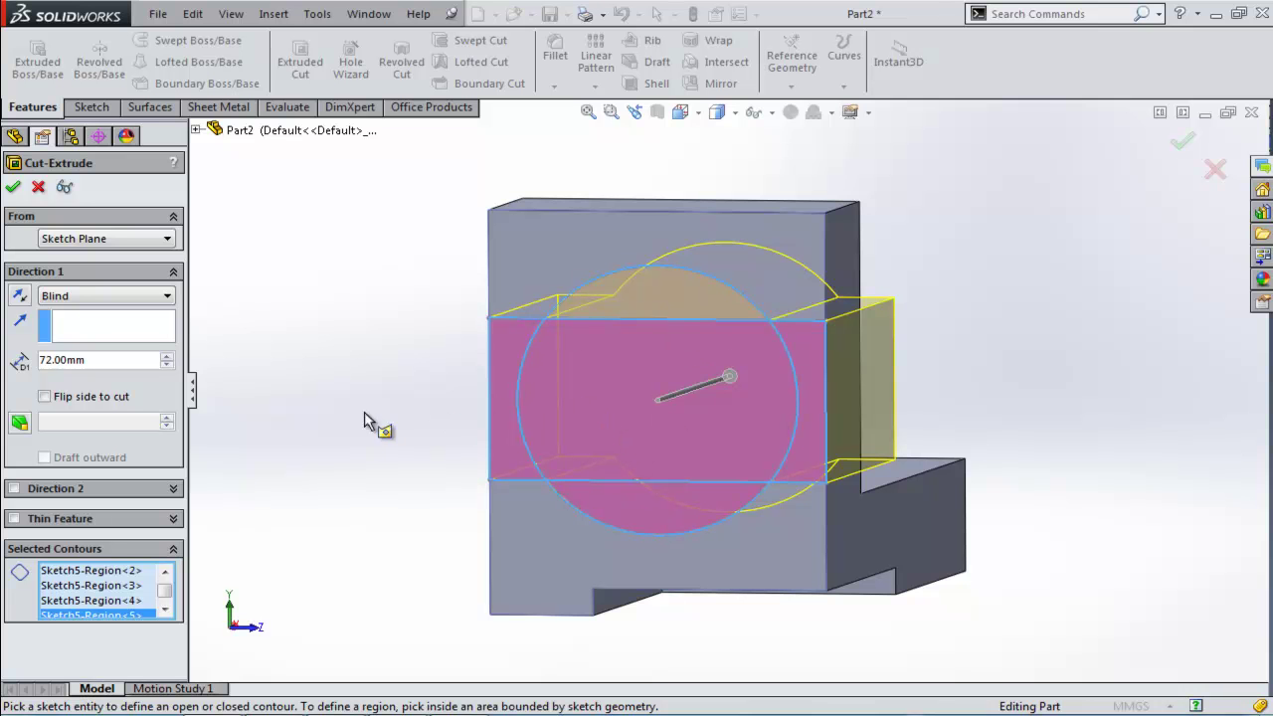
Set the blind cut depth to 12 mm and create the recess in the upright
middle_drag(374, 416, 327, 426)
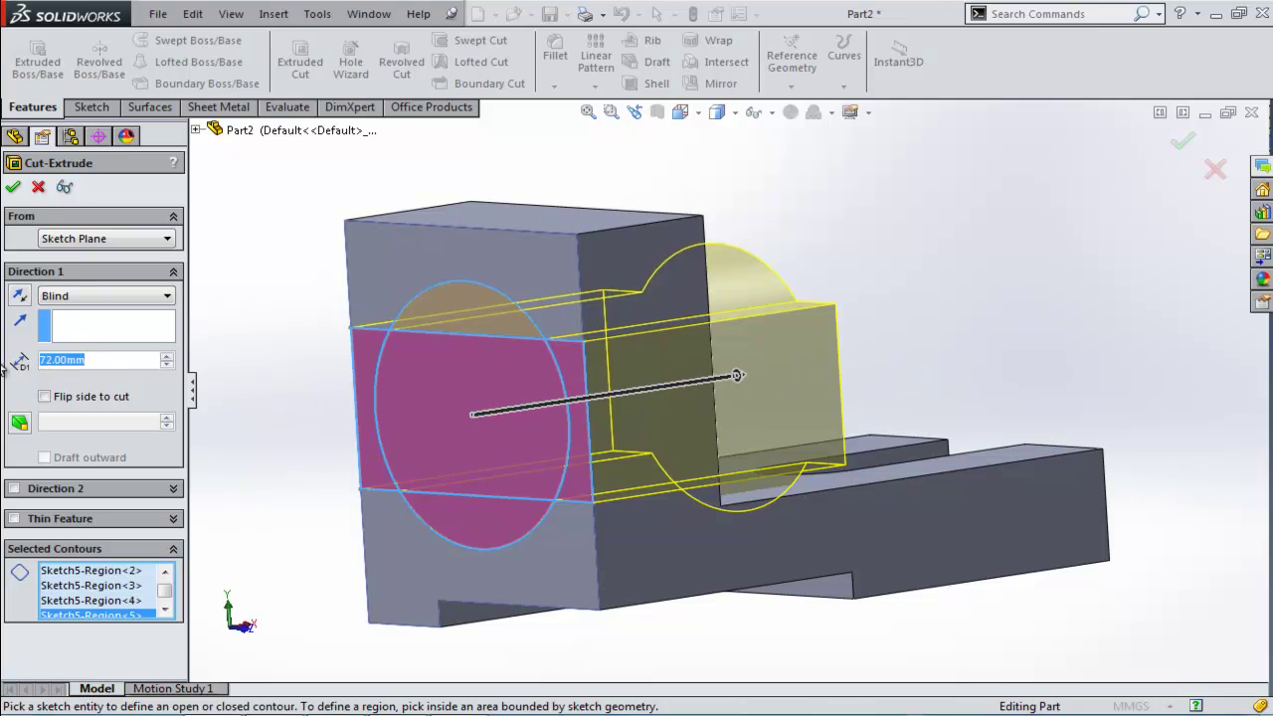
text(12)
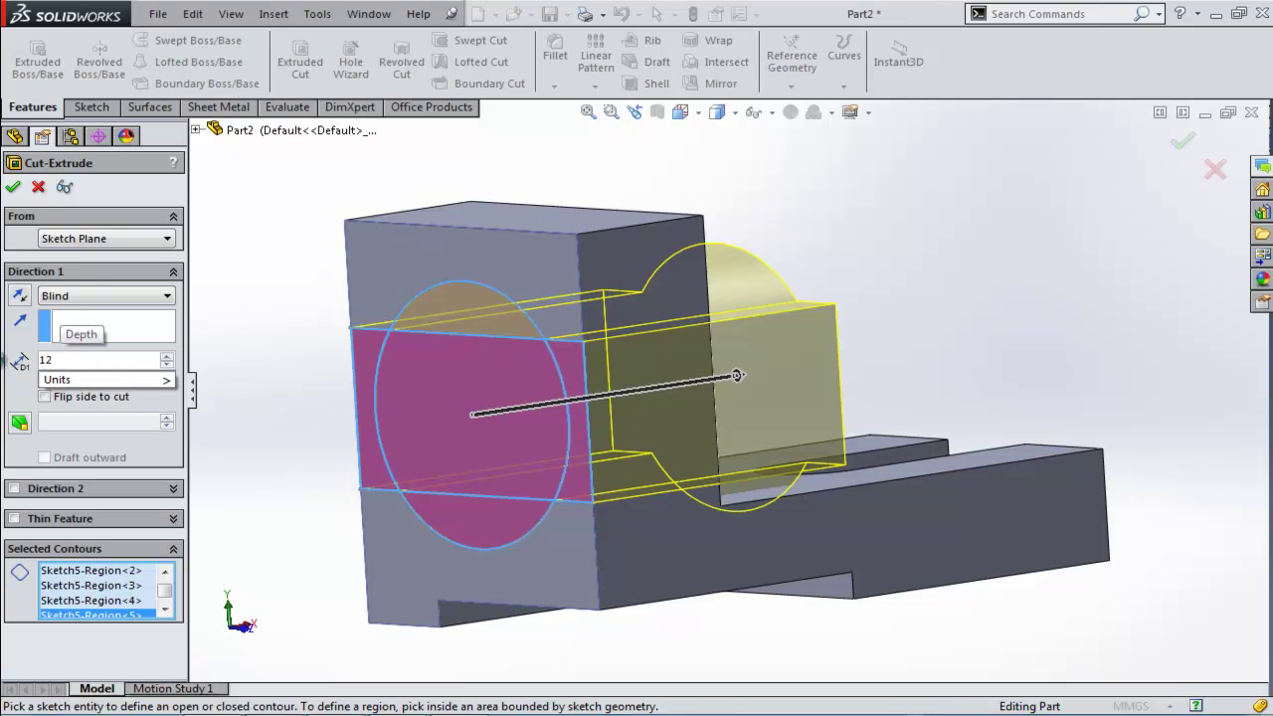
key(Return)
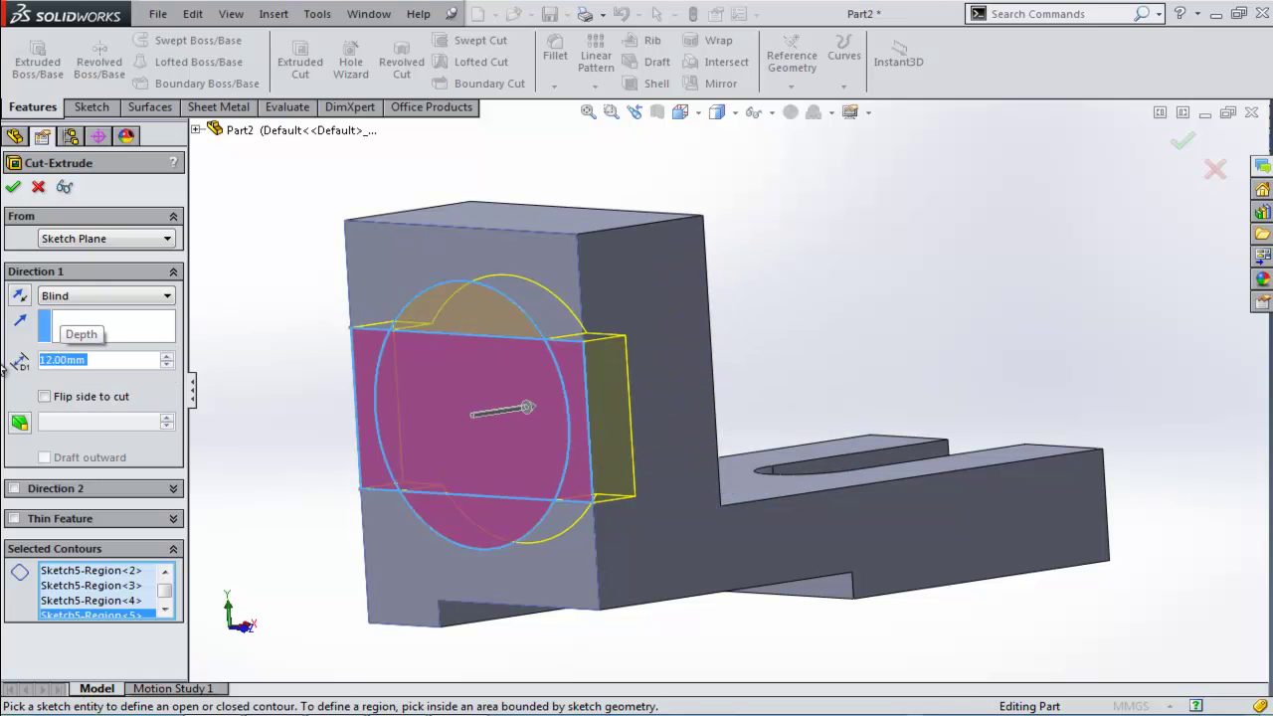
click(13, 187)
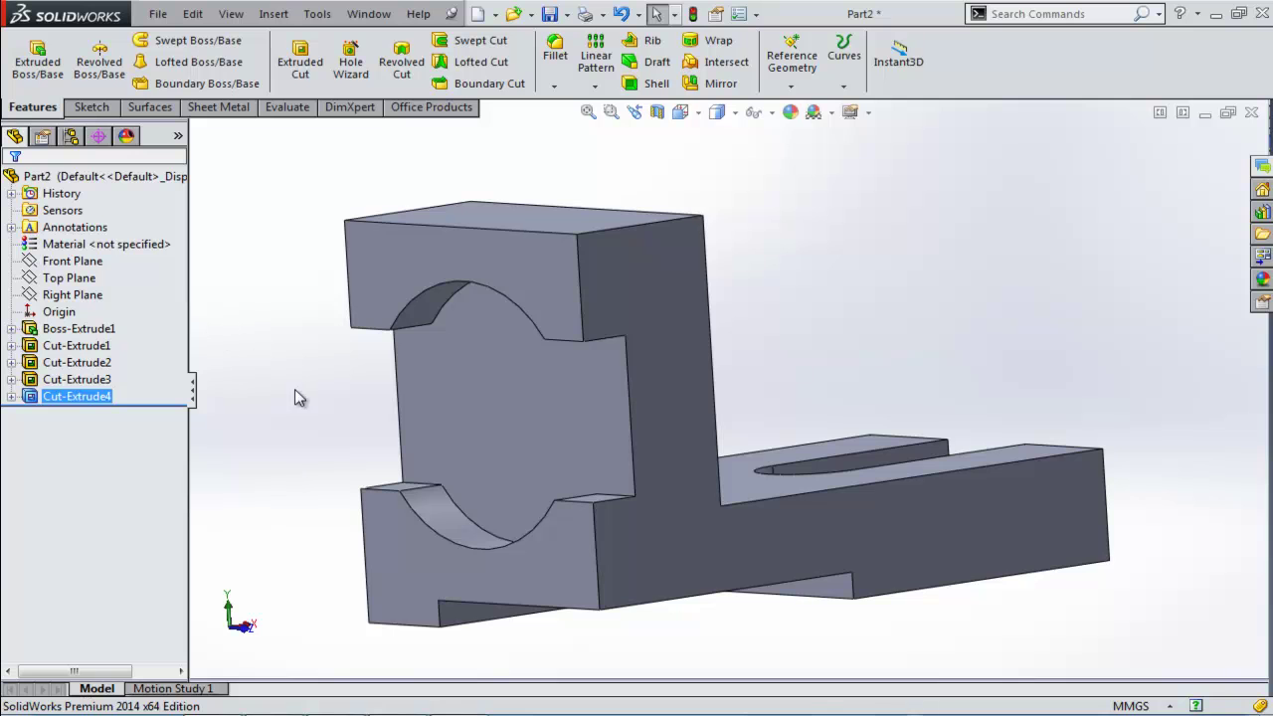
Start a new sketch on the floor face of the upright's recess
middle_drag(308, 420, 331, 404)
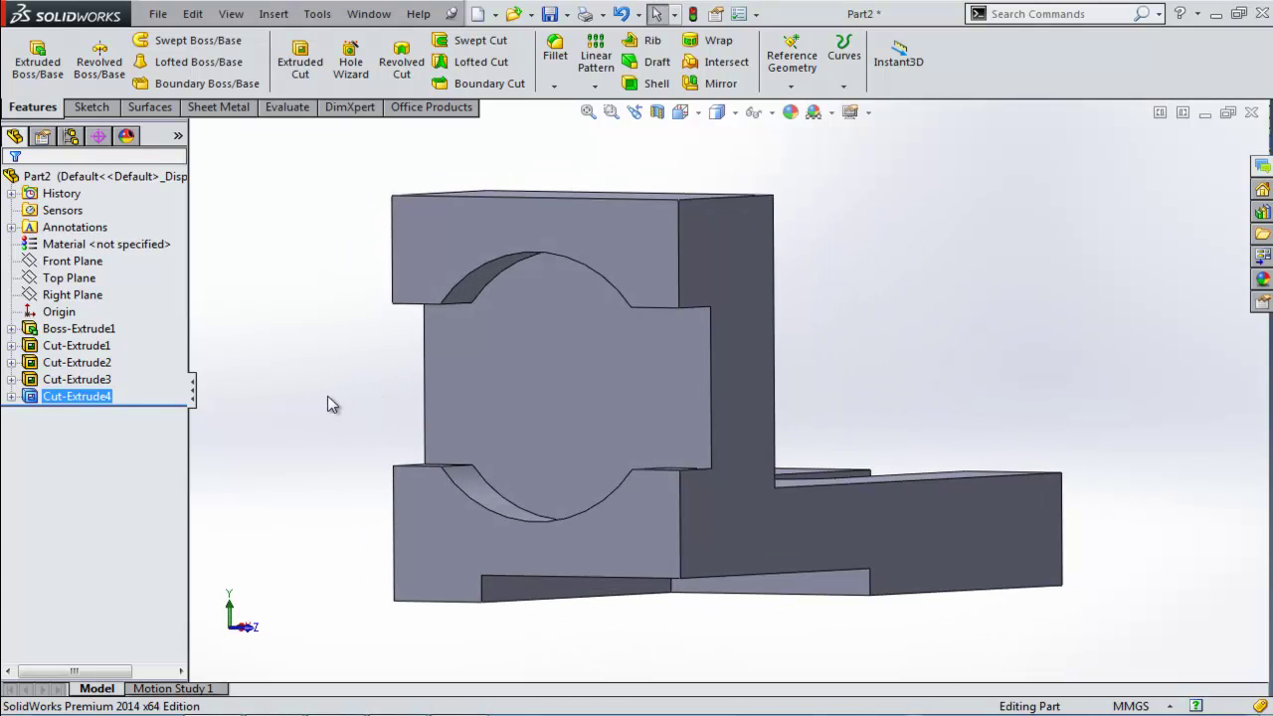
click(561, 366)
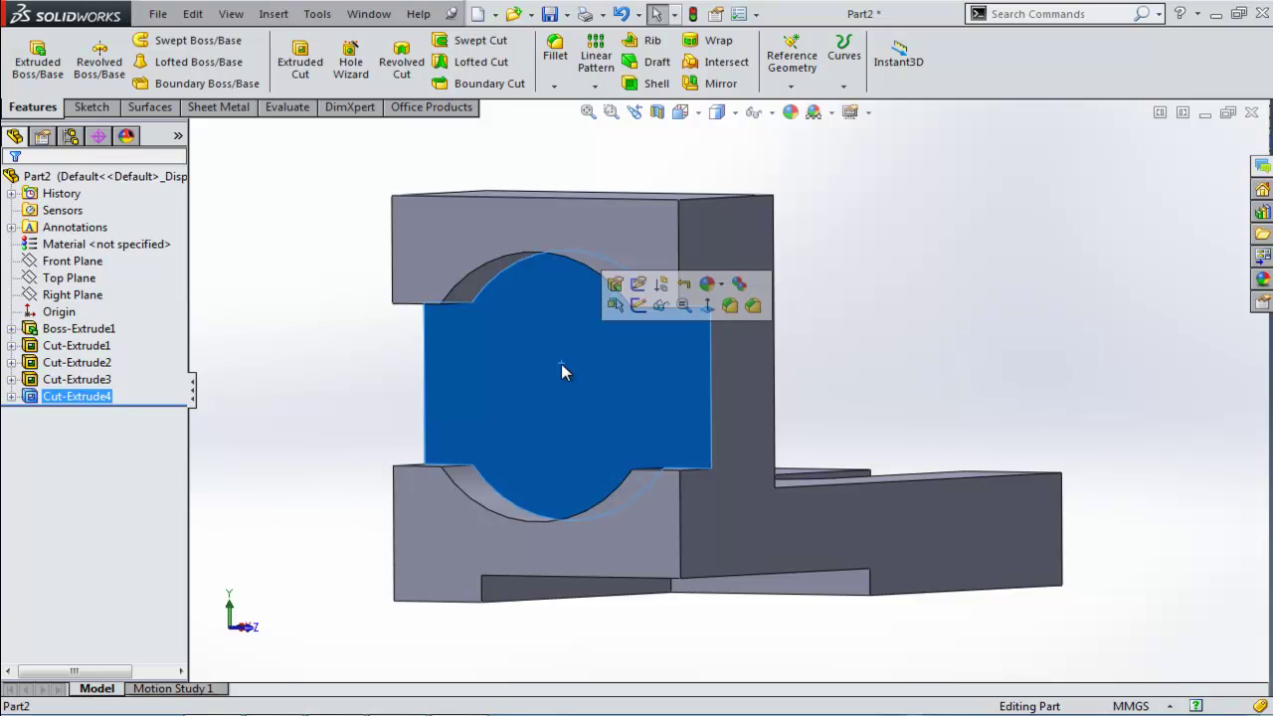
click(637, 308)
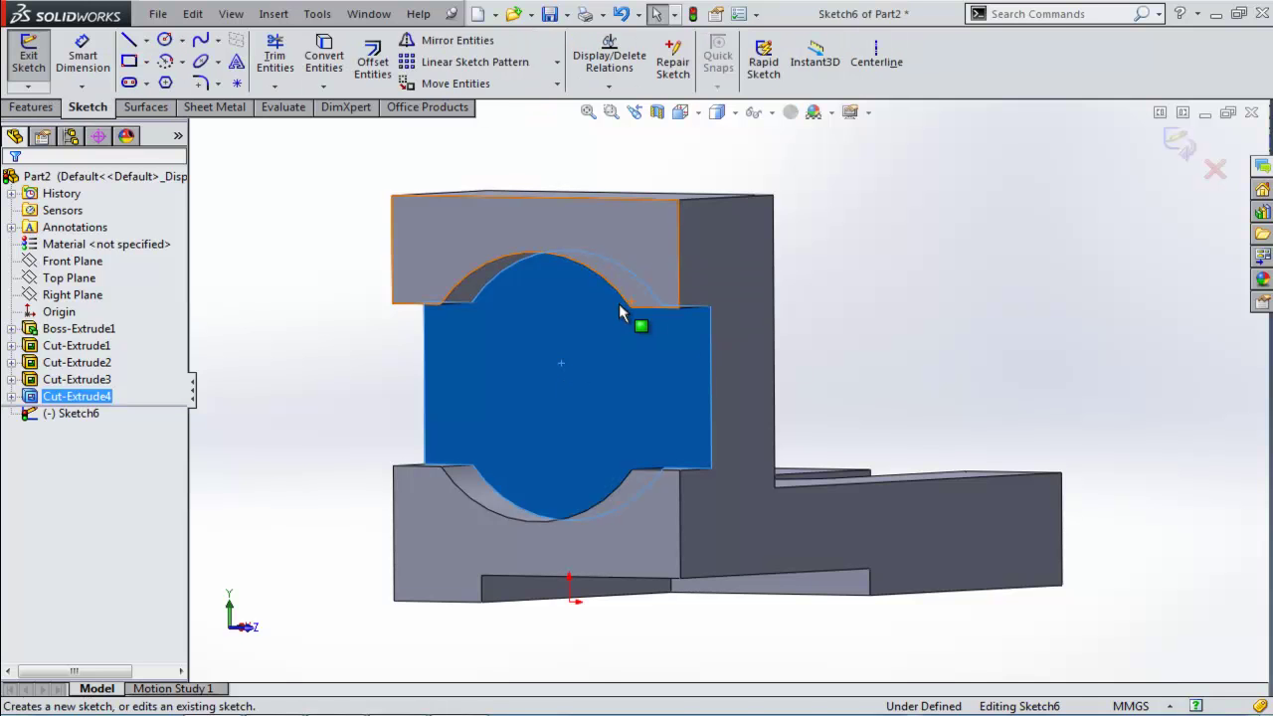
Sketch a circle about 25.6 mm in diameter on the recess floor, concentric with the recess's large circular arc
click(164, 42)
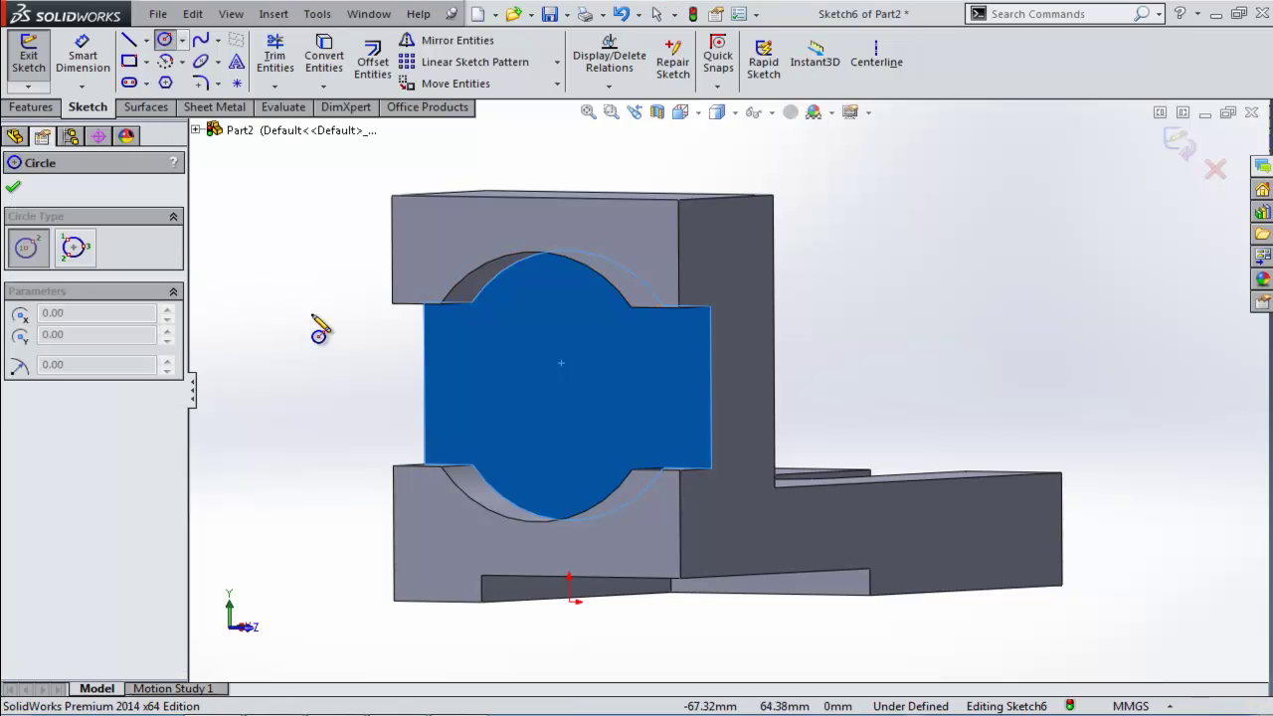
middle_drag(344, 347, 403, 335)
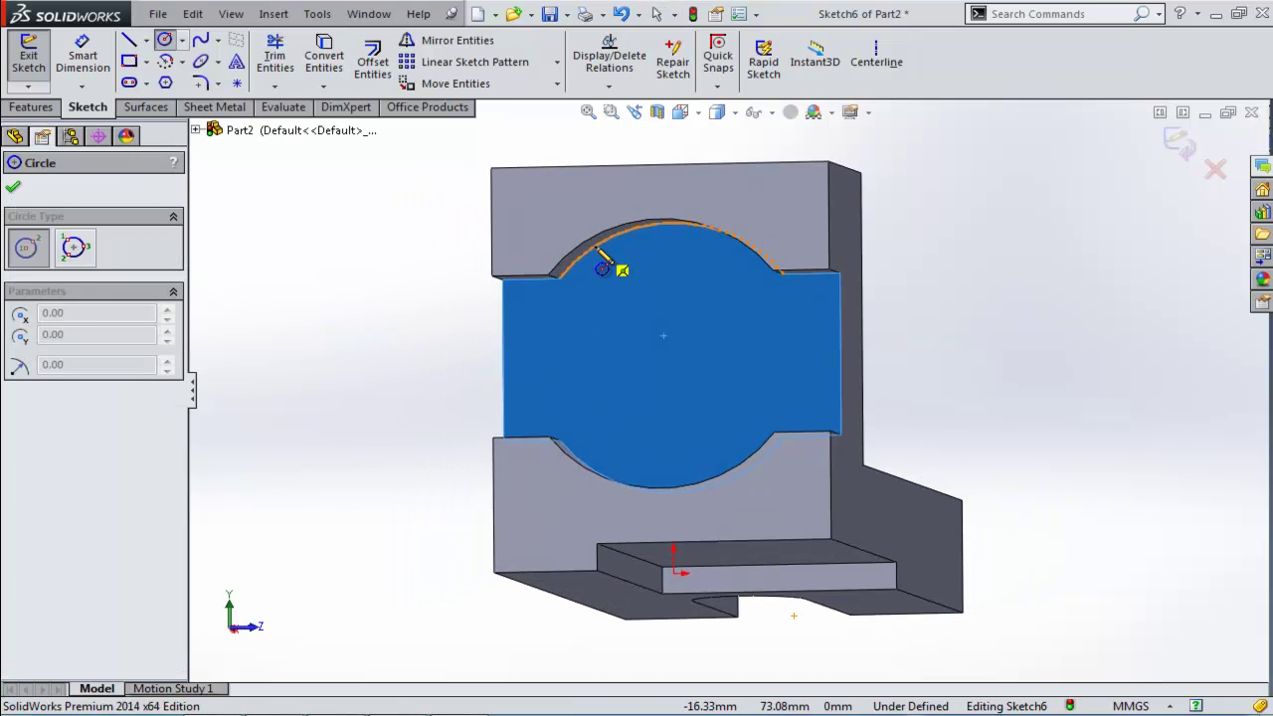
click(671, 357)
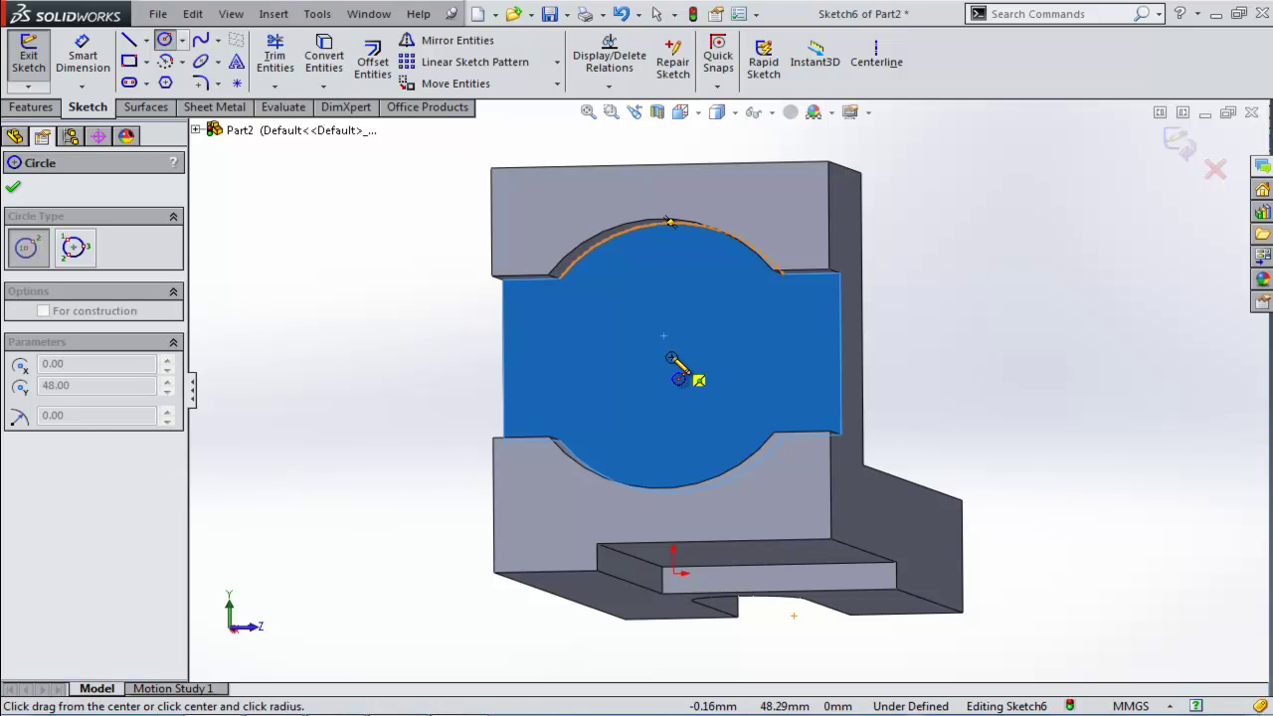
click(624, 403)
middle_drag(412, 348, 403, 365)
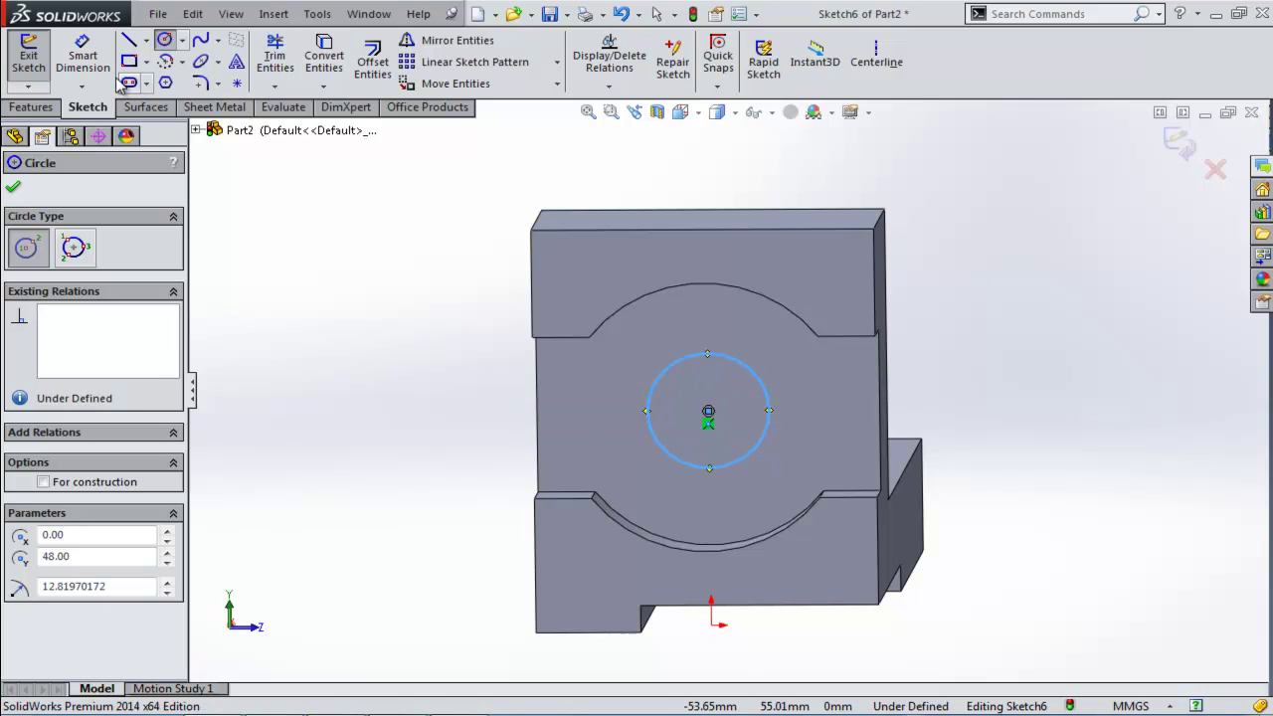
Check the hole size on reference drawing 41, dimension the circle's diameter as 24 mm and exit the sketch
click(82, 54)
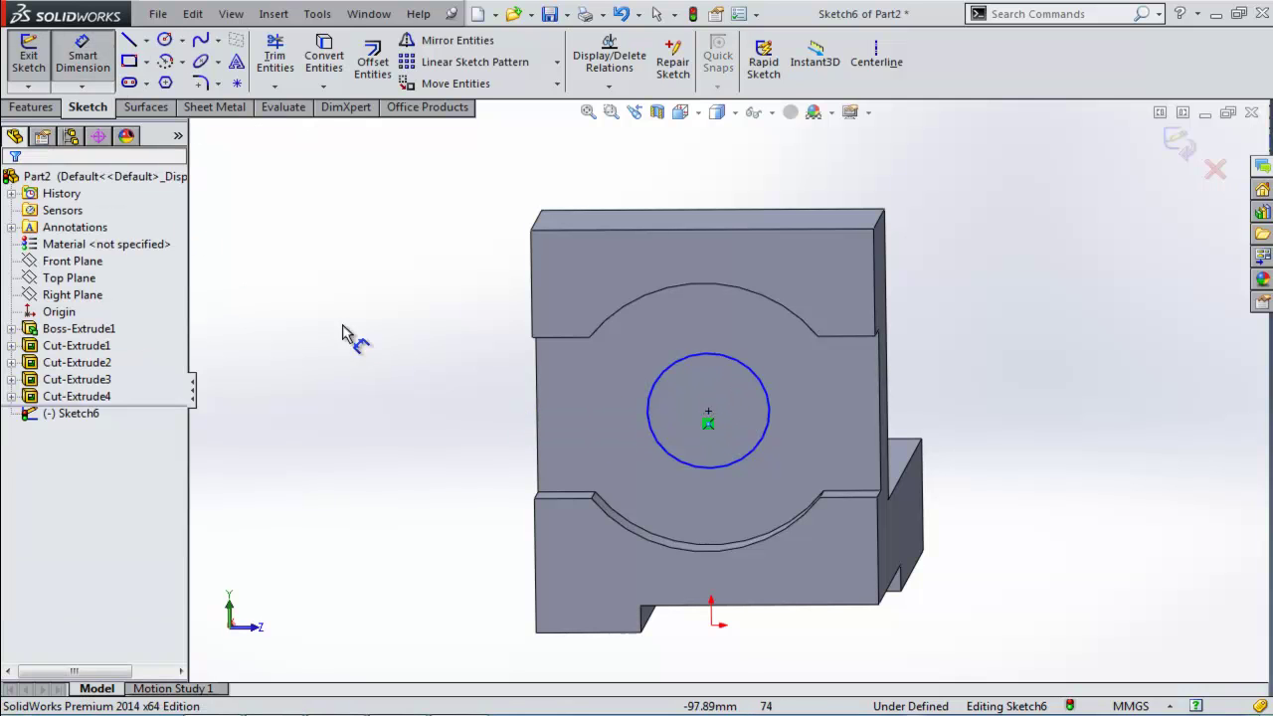
click(660, 382)
click(416, 403)
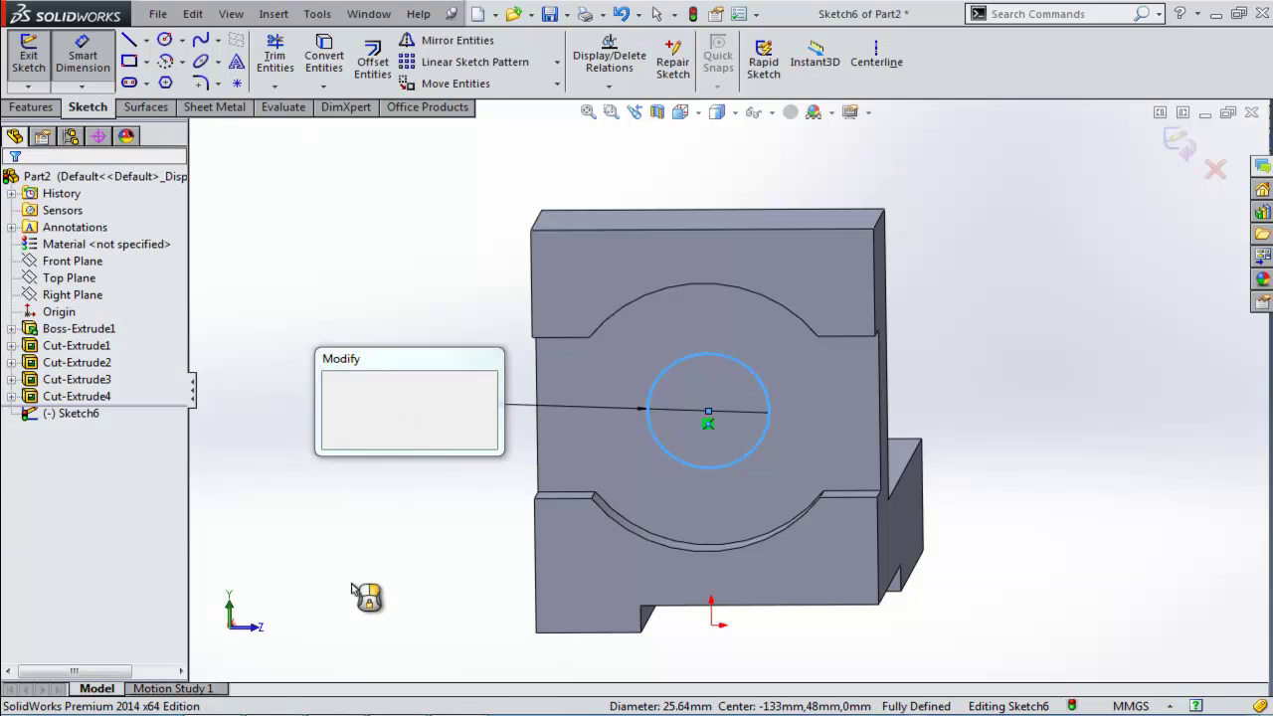
key(alt+Tab)
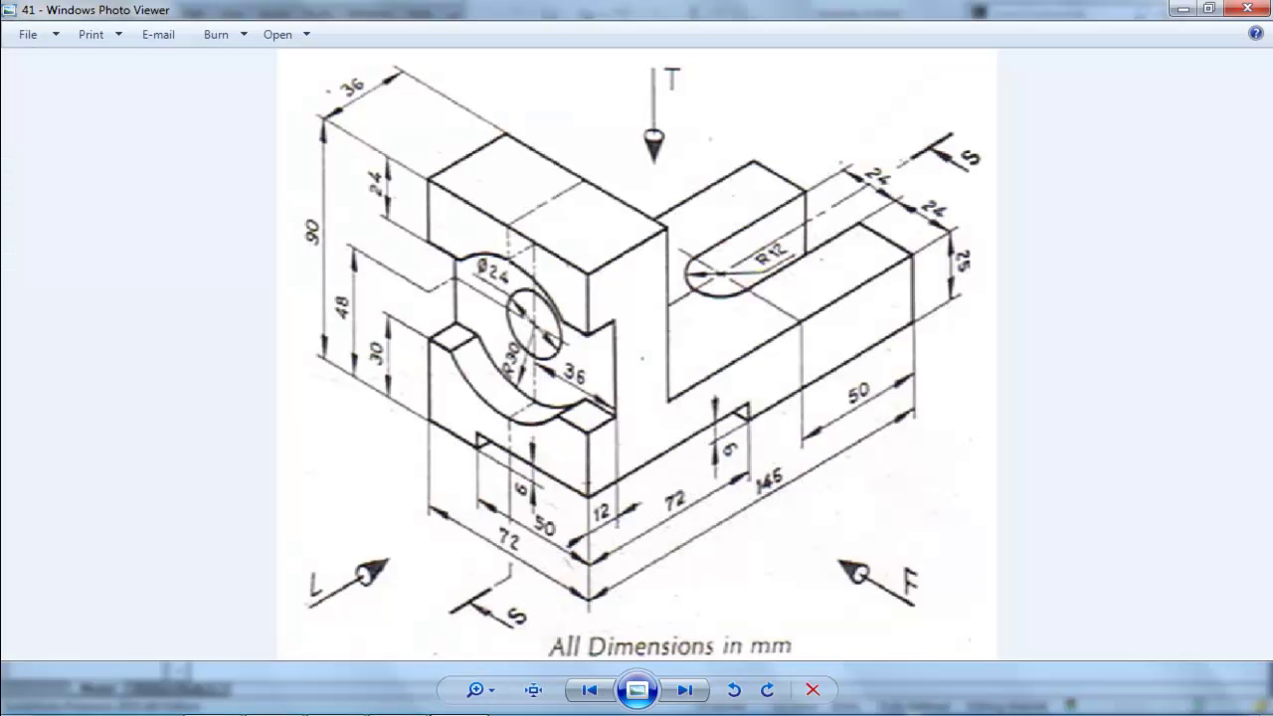
key(alt+Tab)
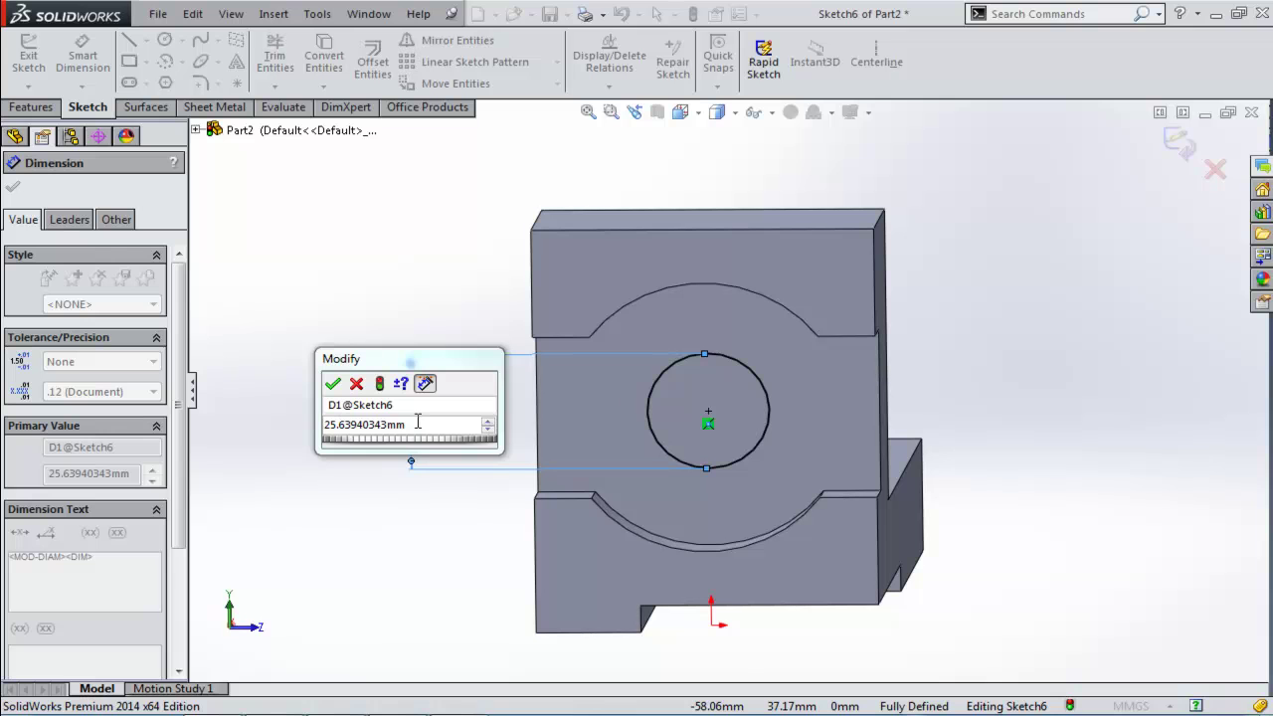
text(2)
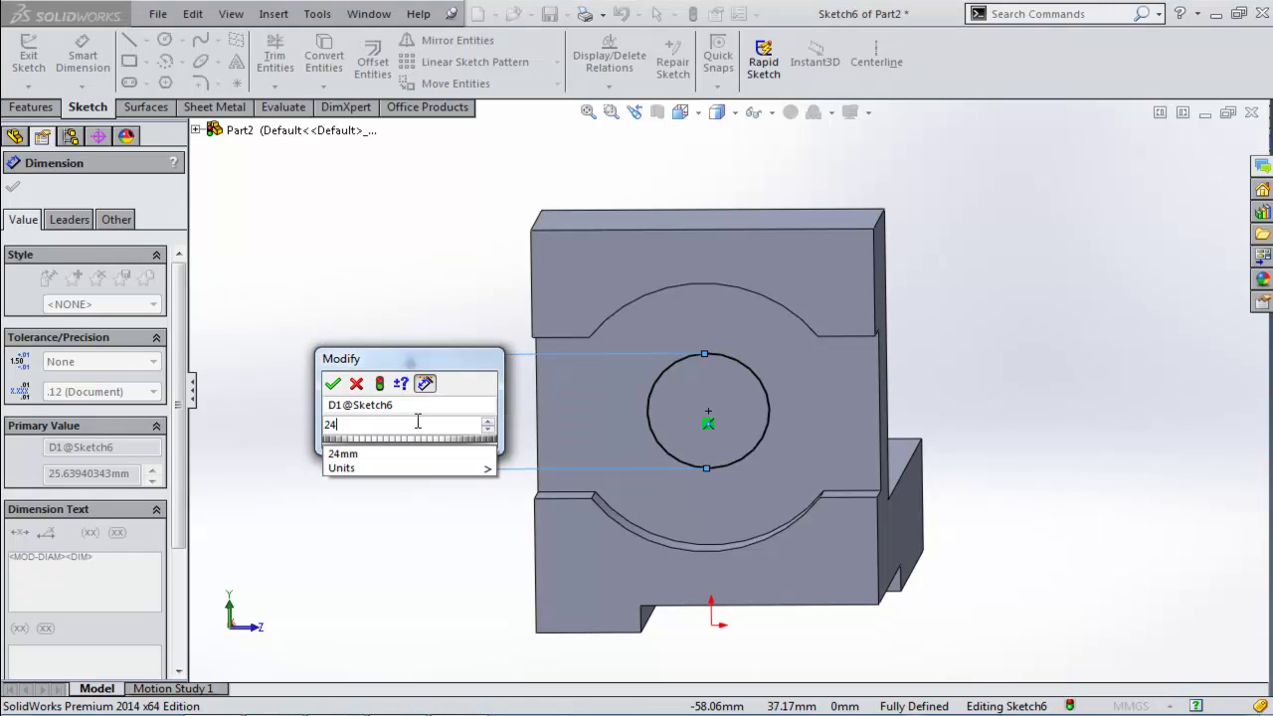
text(4)
key(Return)
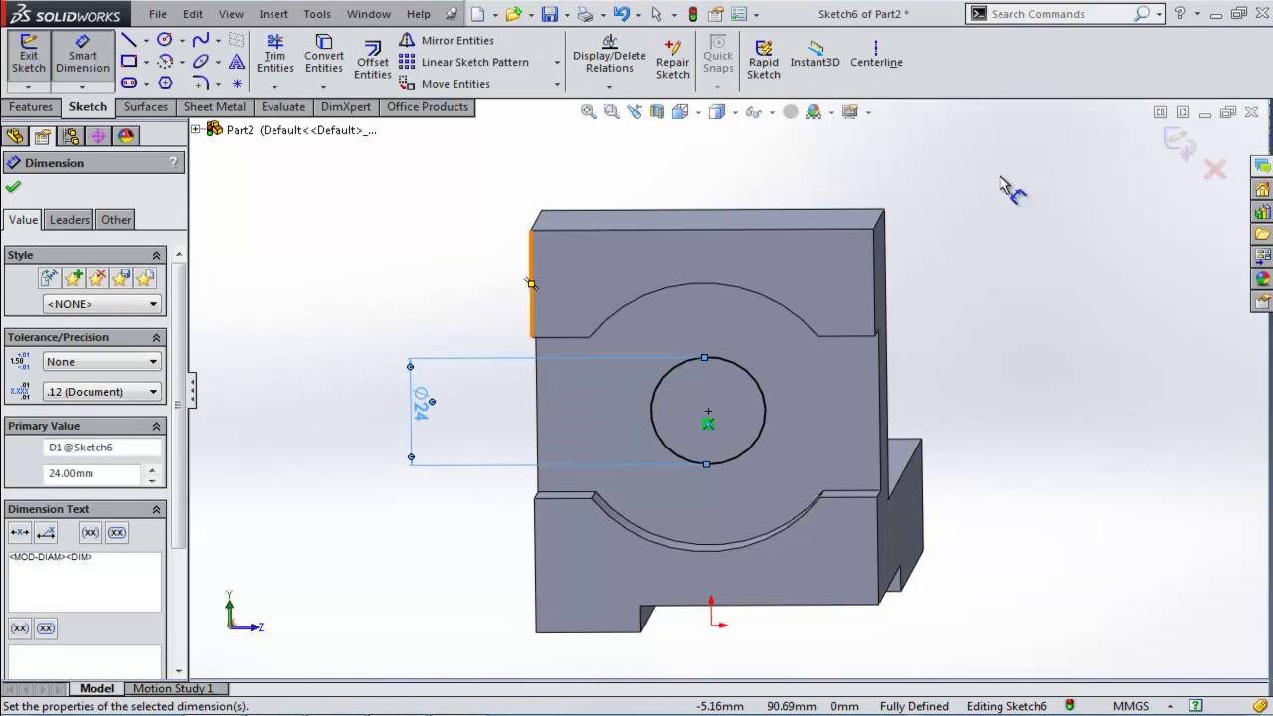
click(1182, 150)
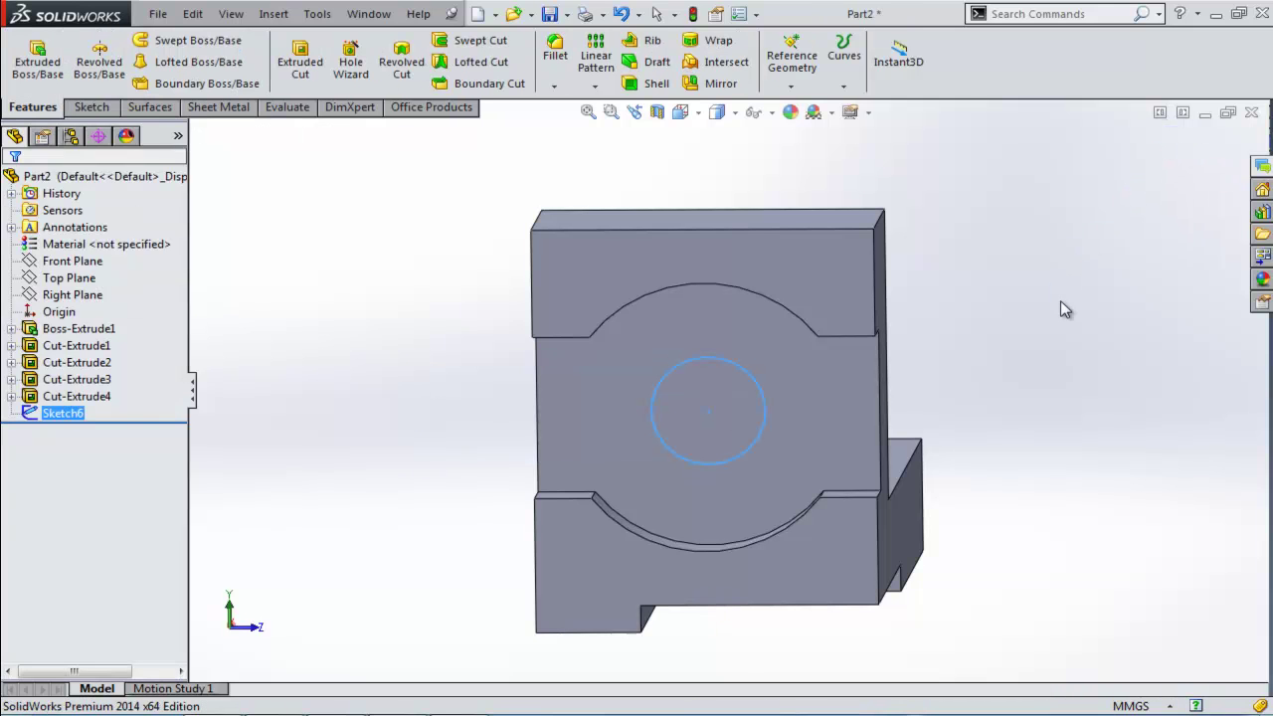
Cut the circle through the upright with an Extruded Cut using the Up To Next end condition
click(301, 55)
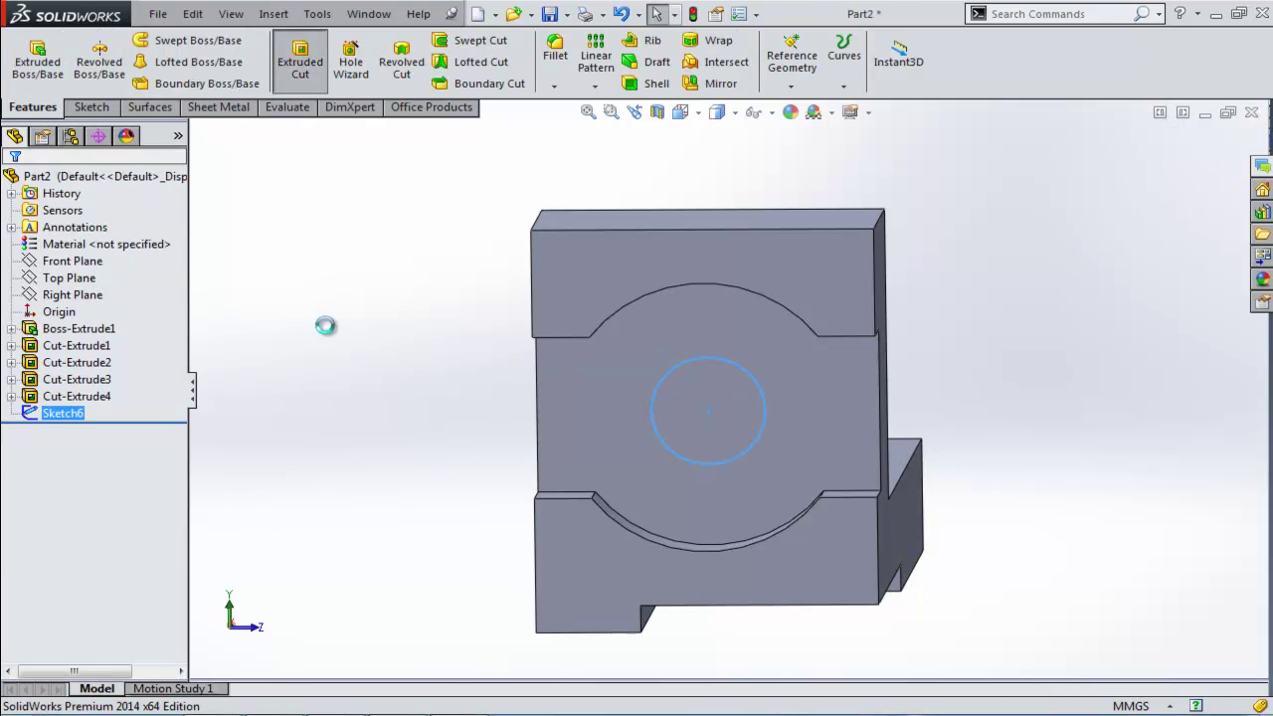
middle_drag(1025, 322, 935, 353)
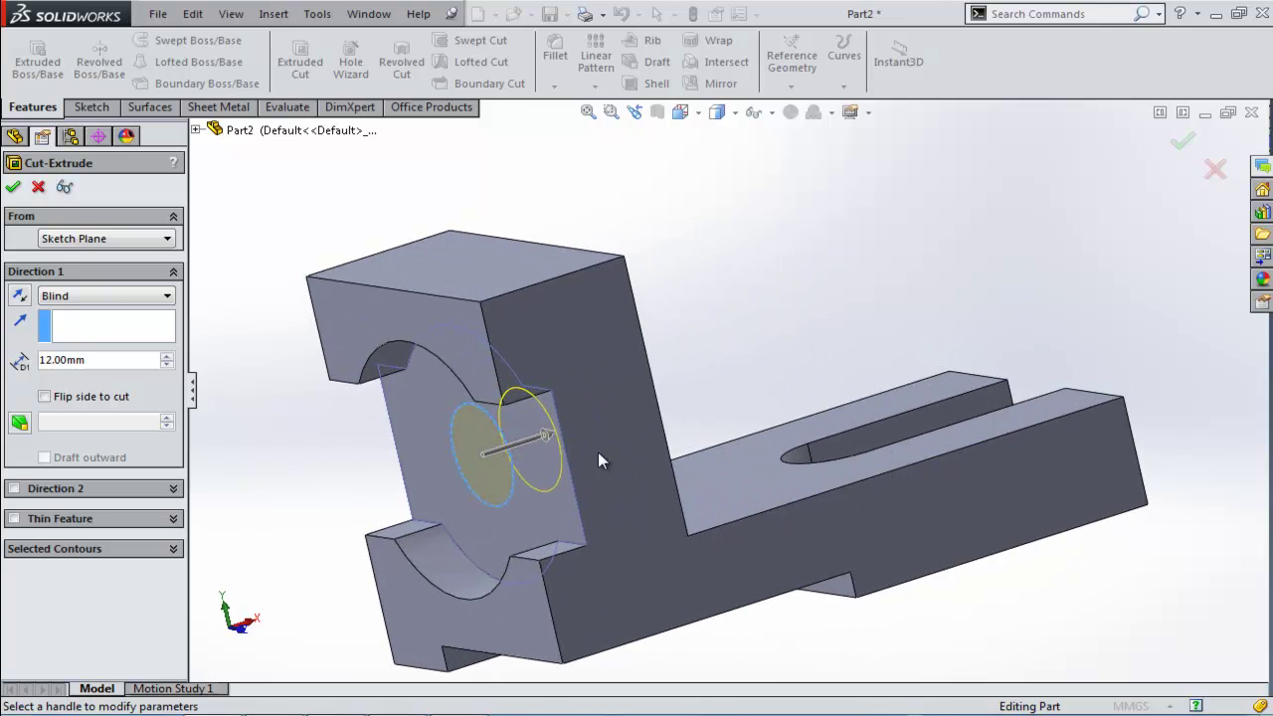
middle_drag(758, 442, 795, 490)
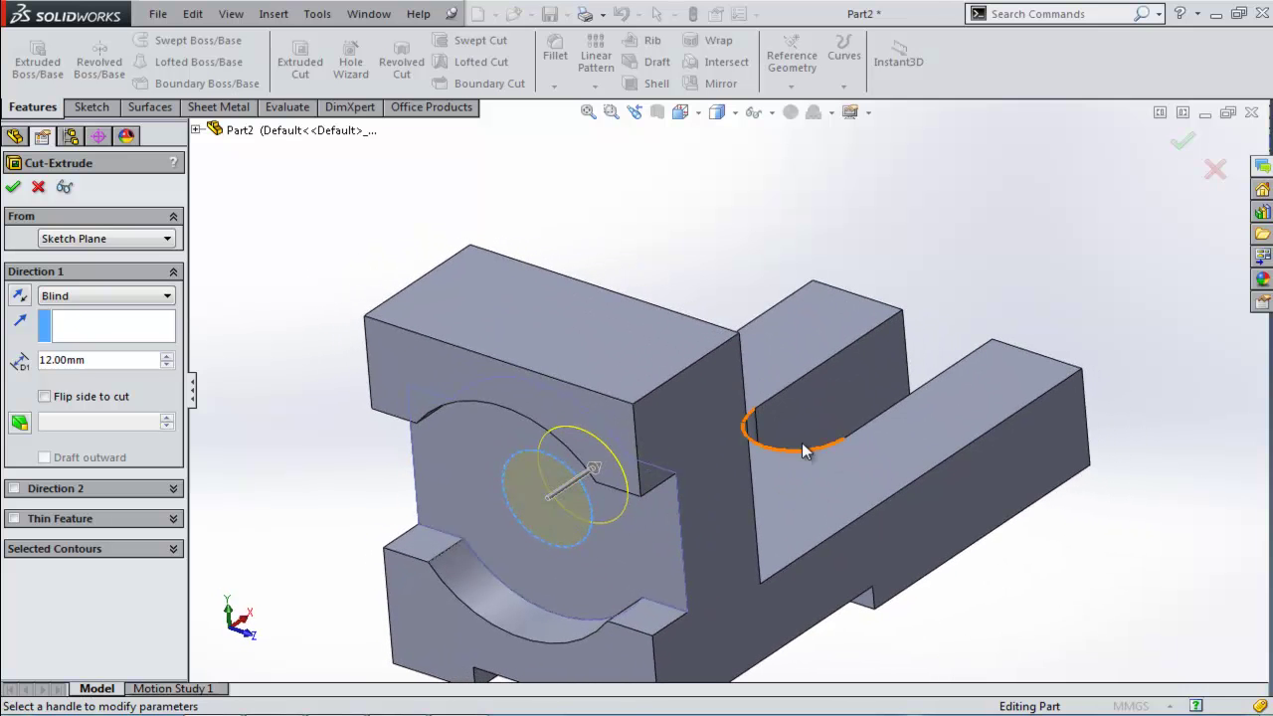
click(63, 298)
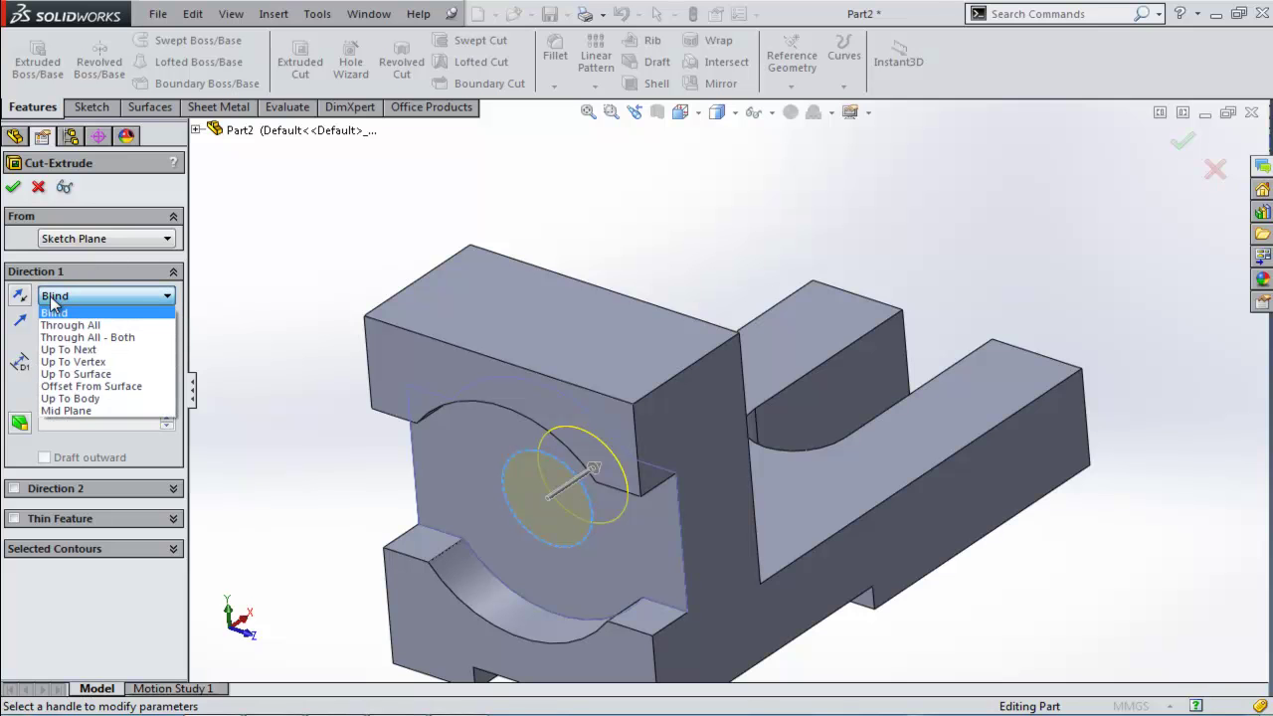
click(59, 350)
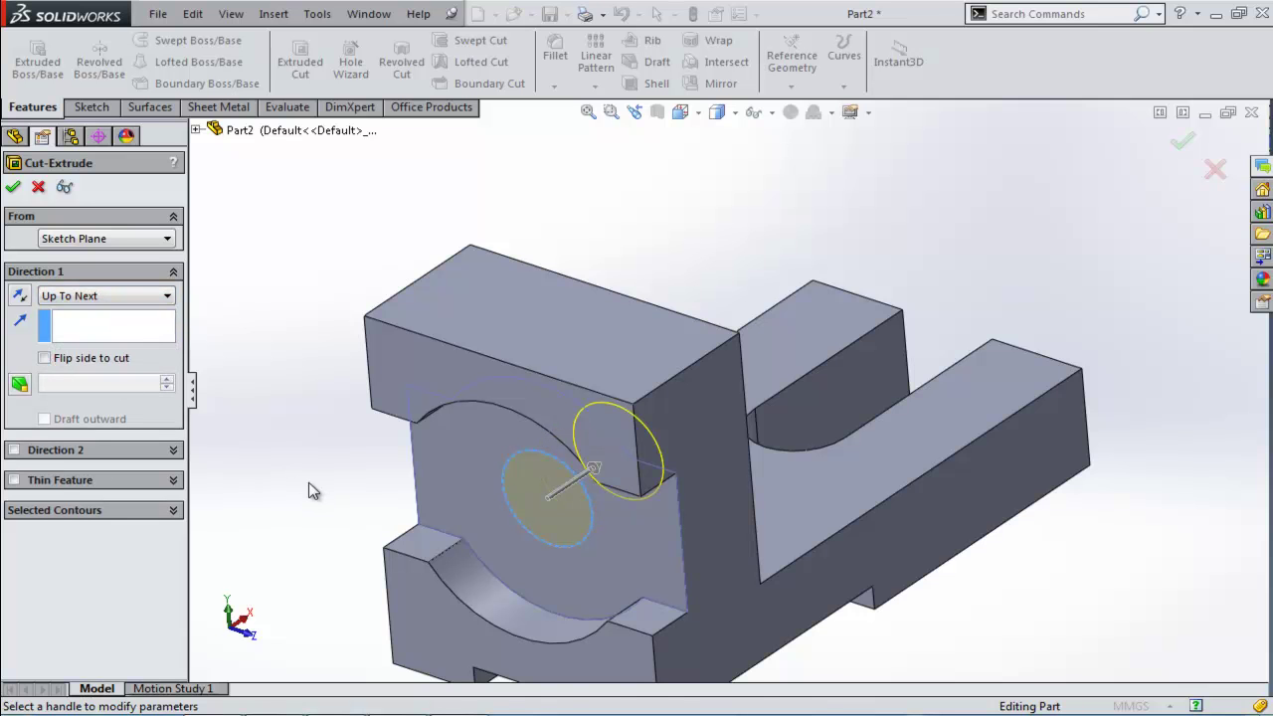
mouse_move(308, 490)
middle_down()
mouse_move(298, 461)
mouse_move(245, 483)
mouse_move(316, 476)
mouse_move(216, 497)
mouse_move(319, 485)
middle_up()
click(14, 187)
key(f)
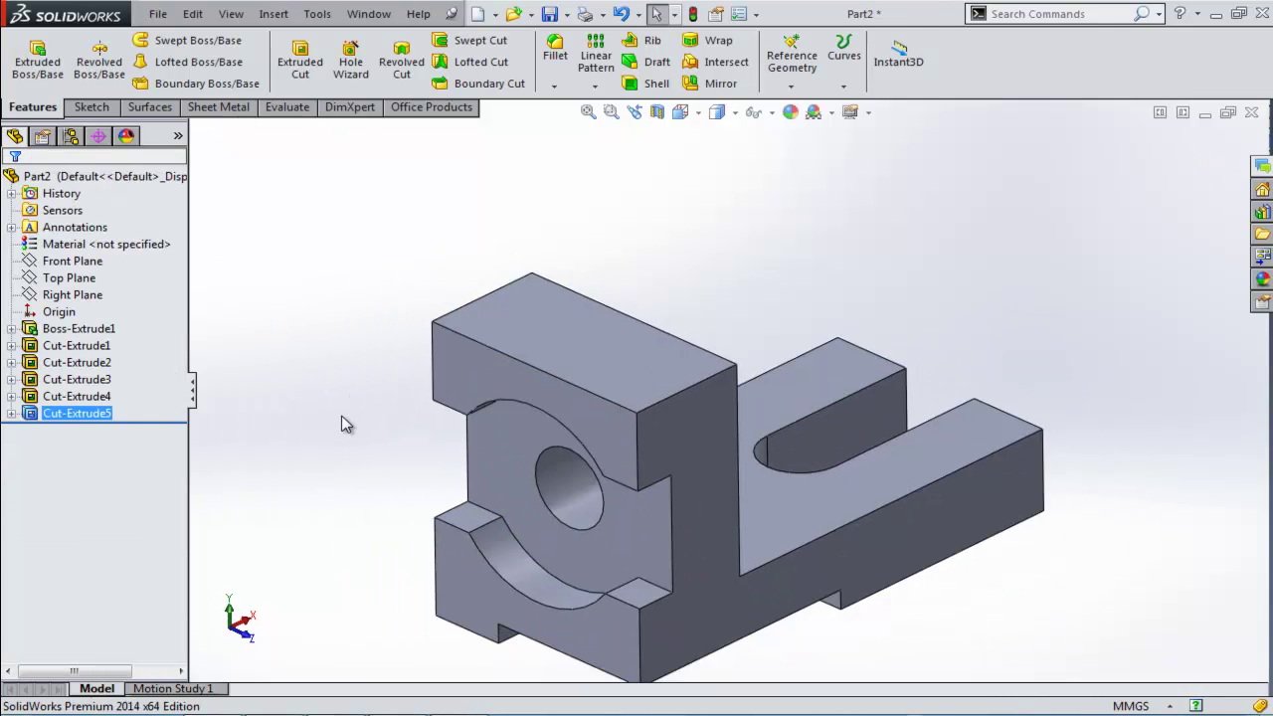
Examine the finished bracket and the sketches behind its base extrusion and first two cuts
mouse_move(502, 575)
middle_down()
mouse_move(424, 523)
mouse_move(503, 528)
mouse_move(501, 557)
middle_up()
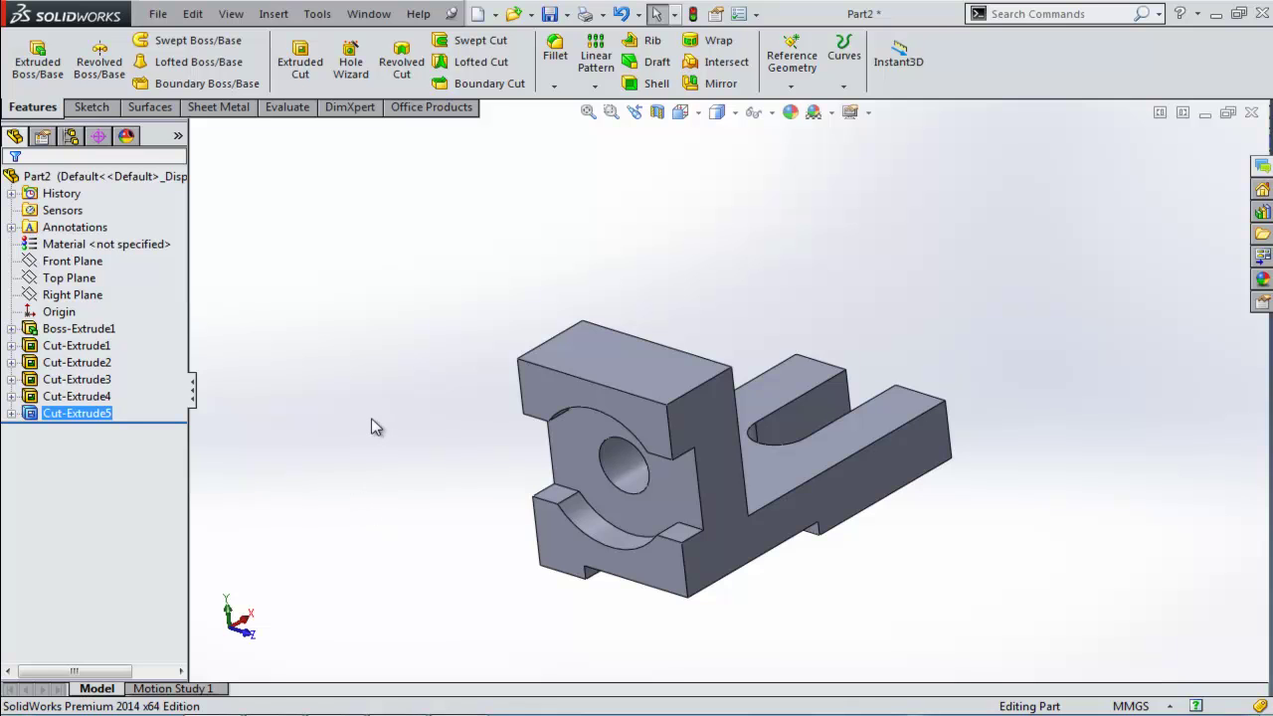
middle_drag(903, 349, 878, 325)
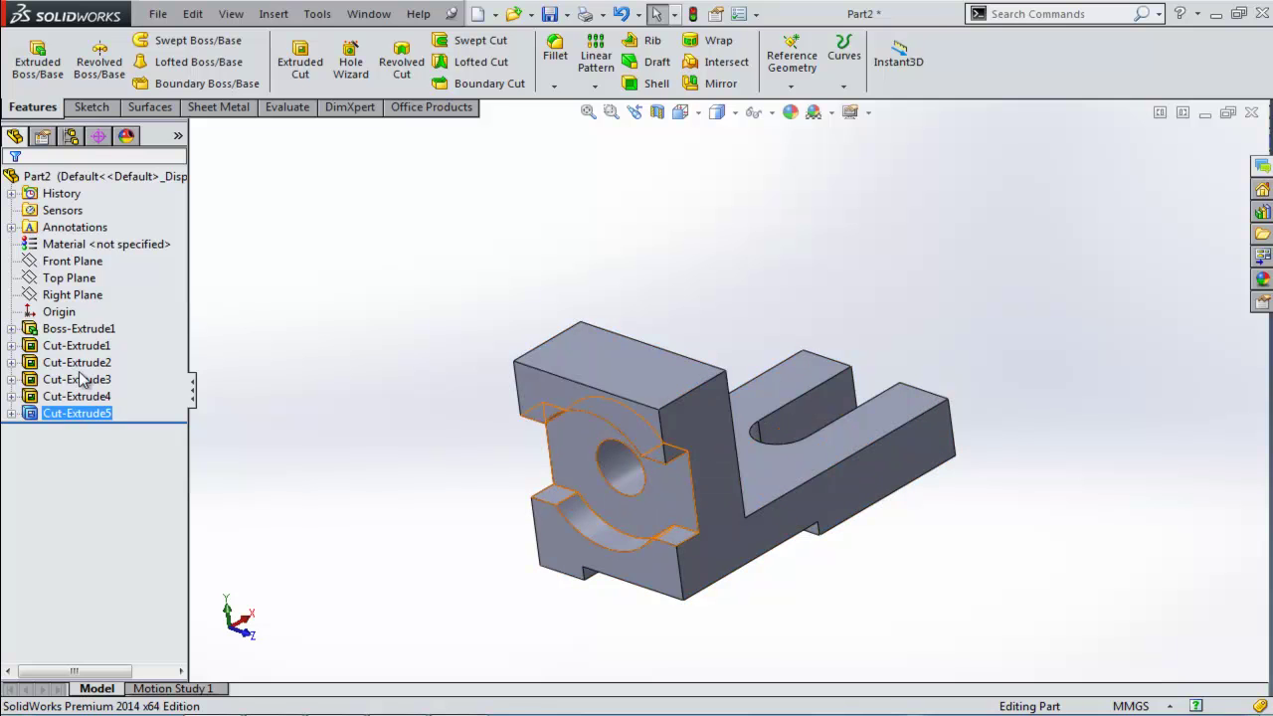
click(11, 329)
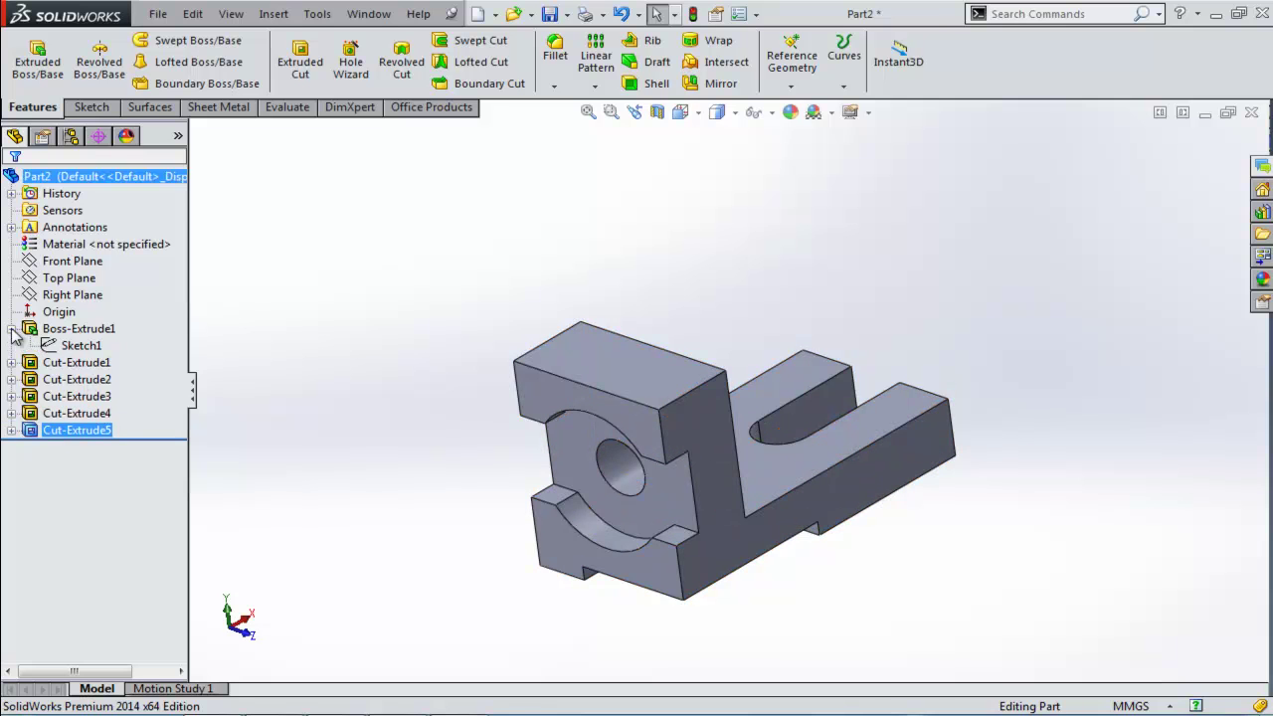
click(11, 329)
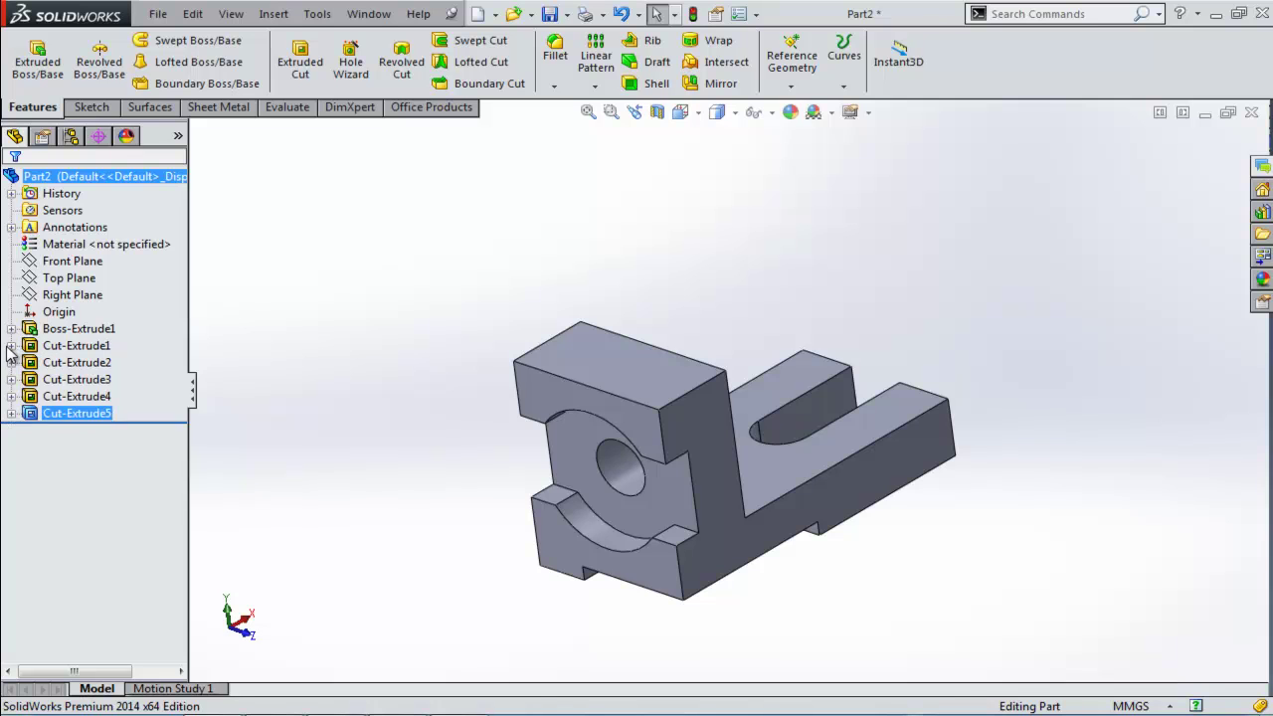
click(11, 346)
click(11, 347)
click(11, 363)
click(11, 363)
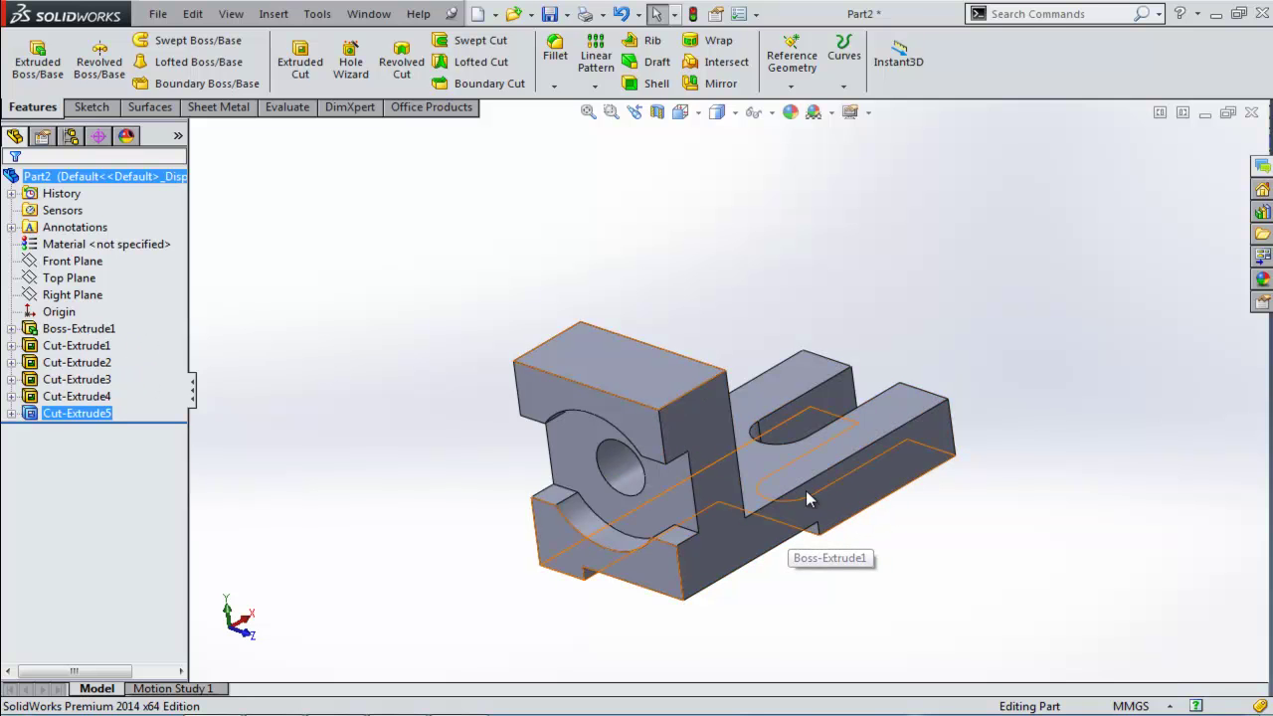
click(488, 704)
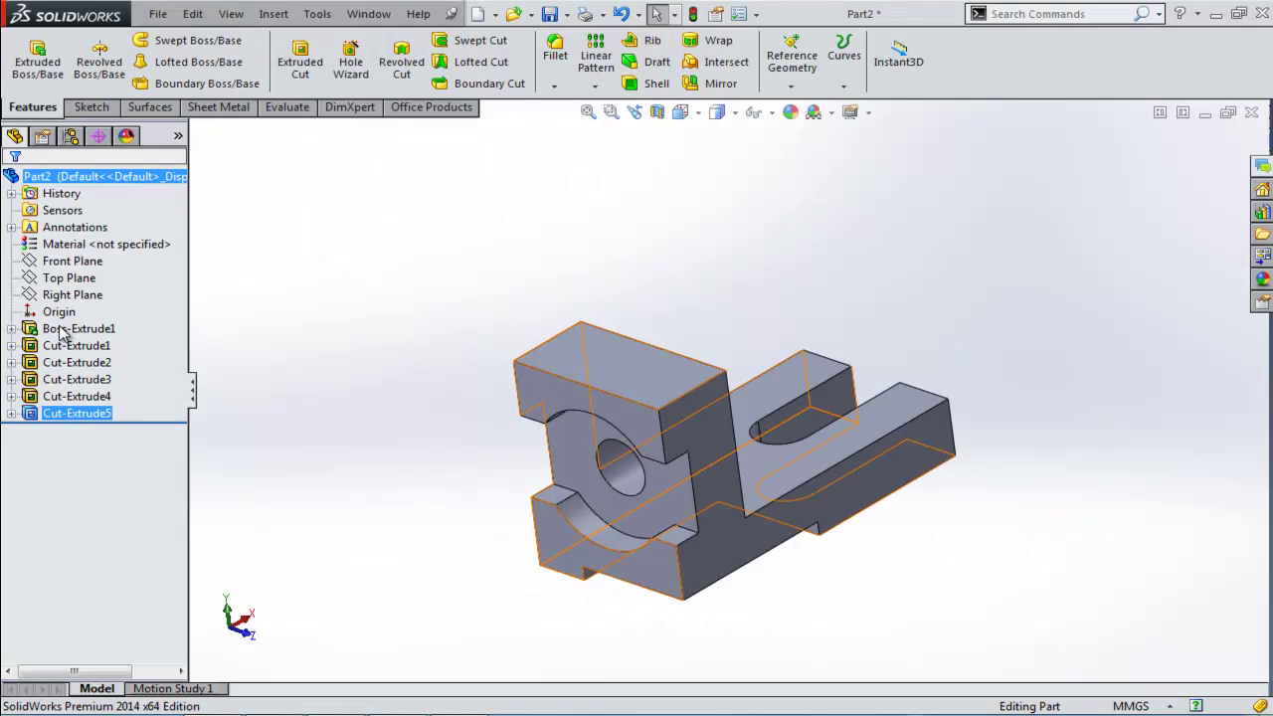
Edit the base extrusion's sketch, set the rectangle's length to 160 mm and exit the sketch to rebuild the part
click(12, 336)
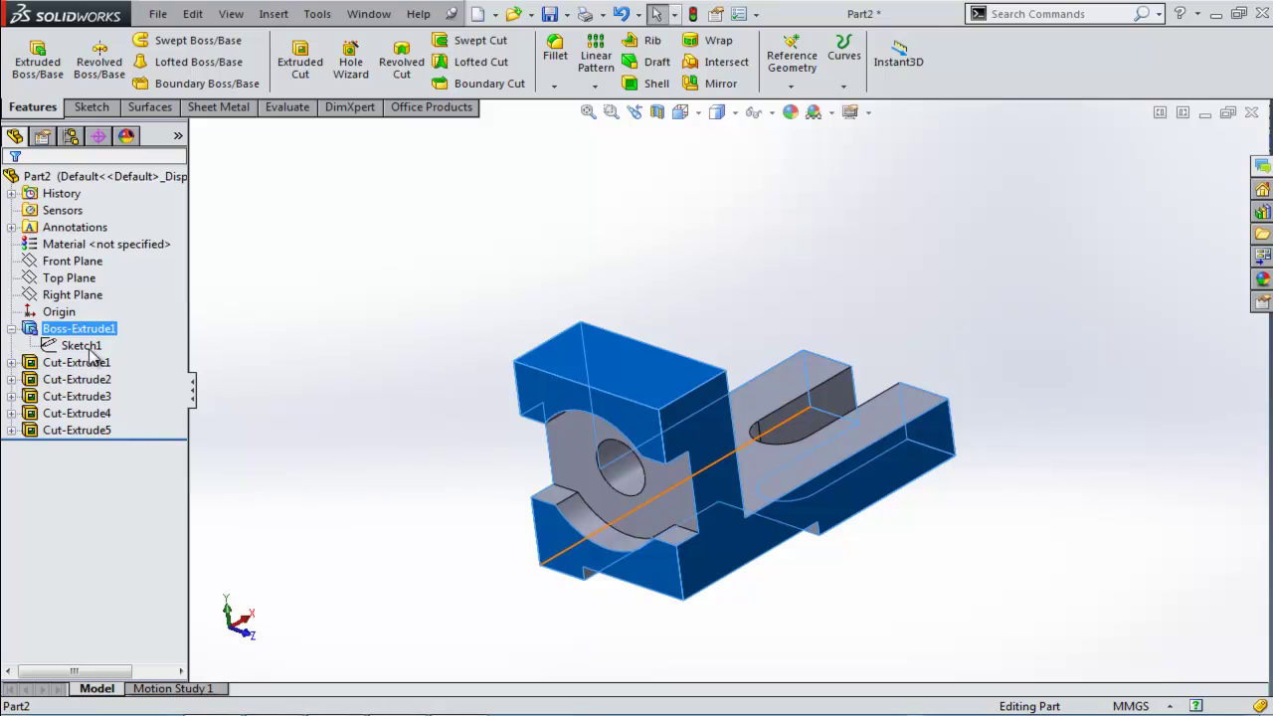
ctrl+click(82, 345)
click(89, 353)
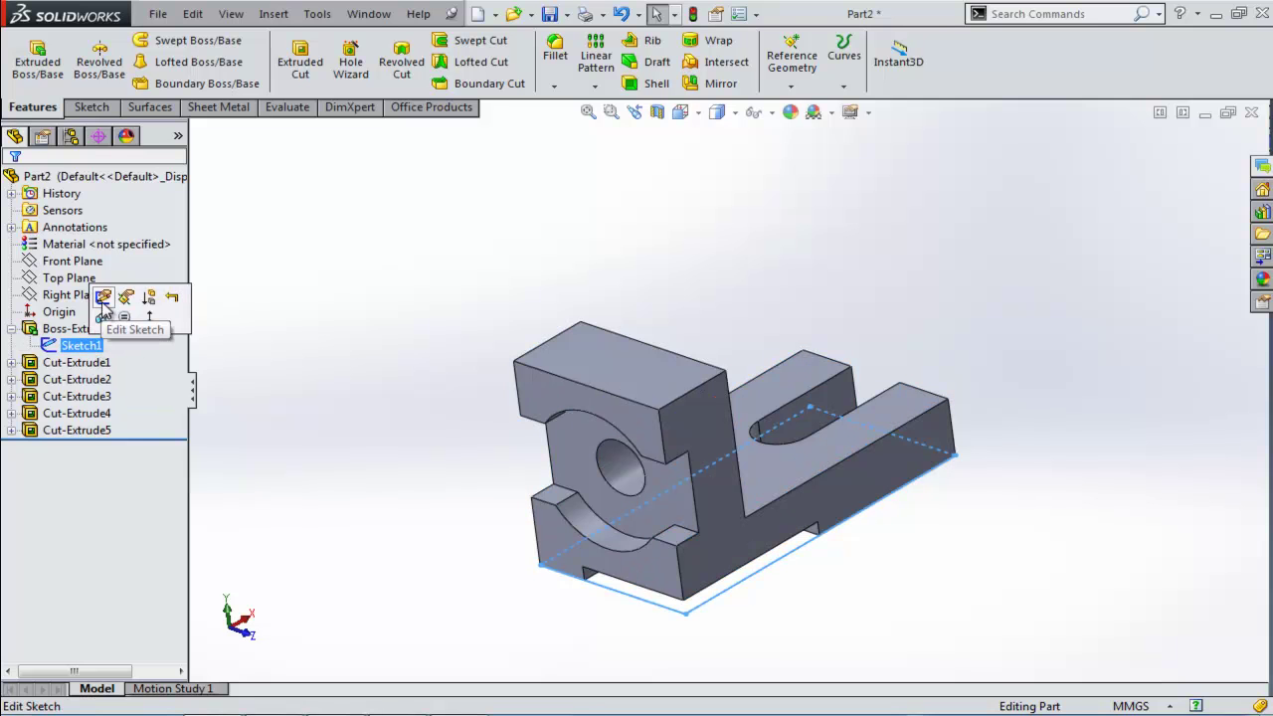
click(102, 296)
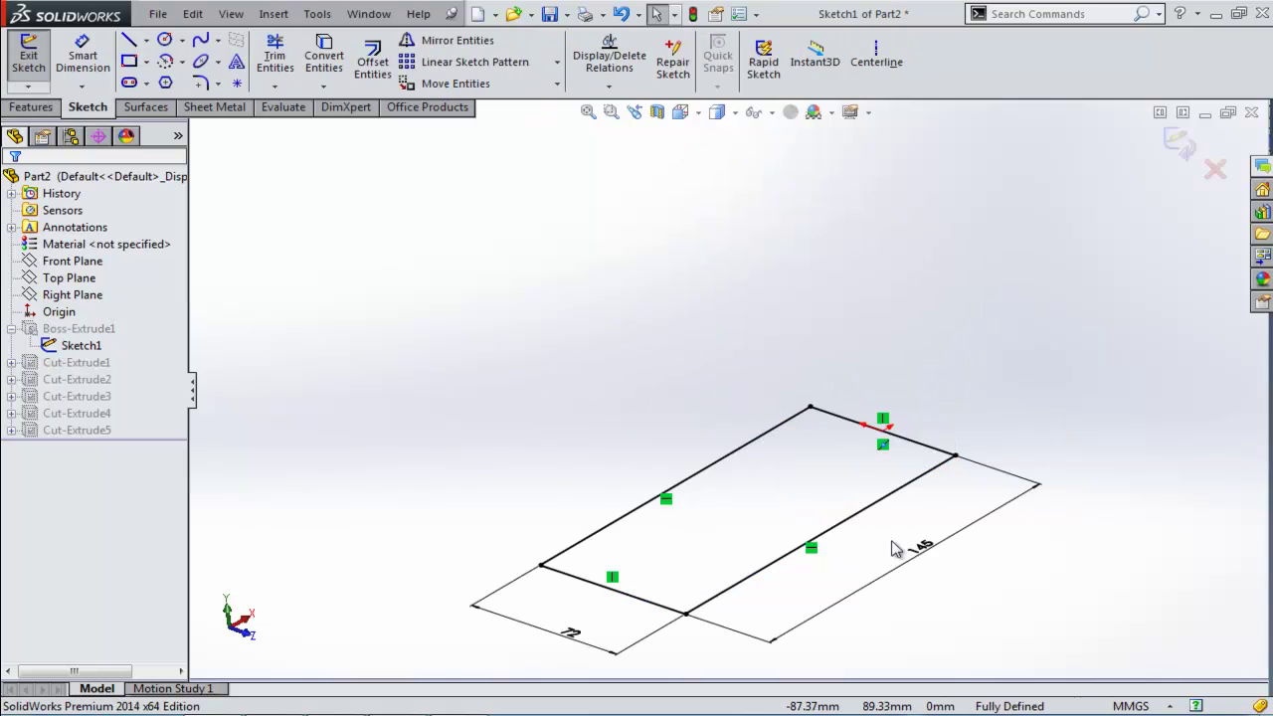
click(922, 550)
click(921, 550)
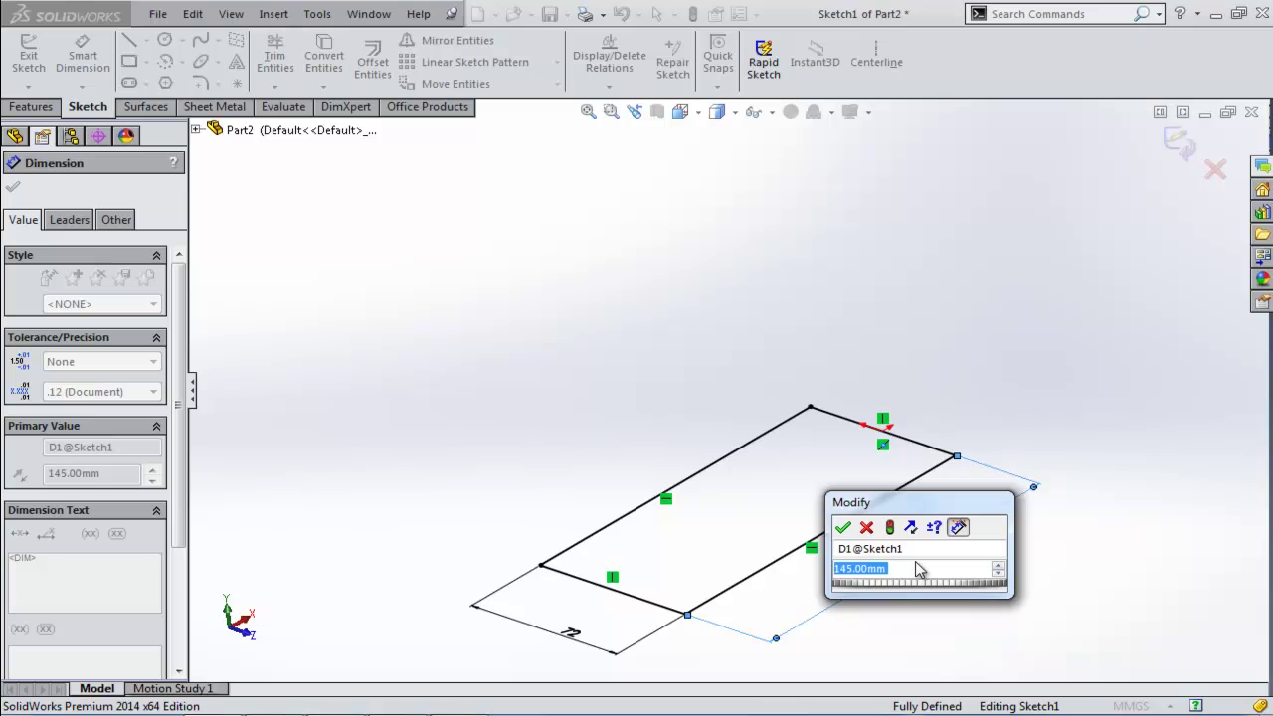
text(160)
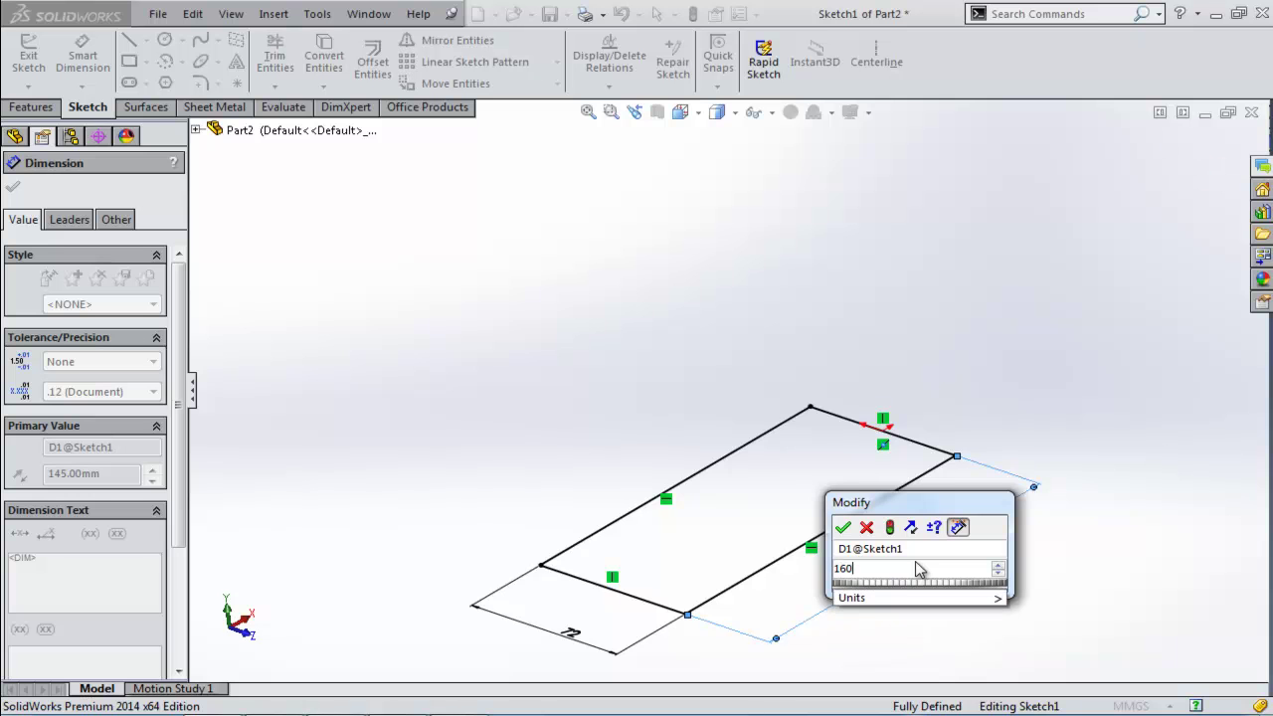
key(Return)
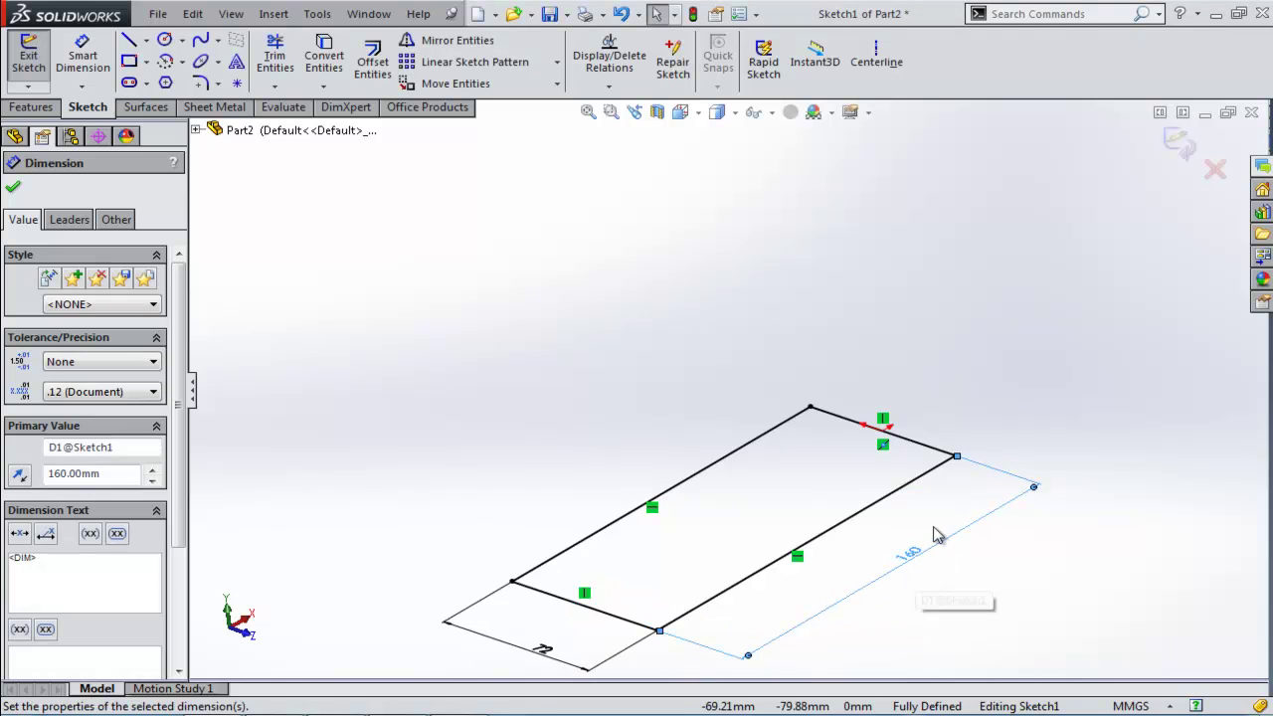
click(1192, 157)
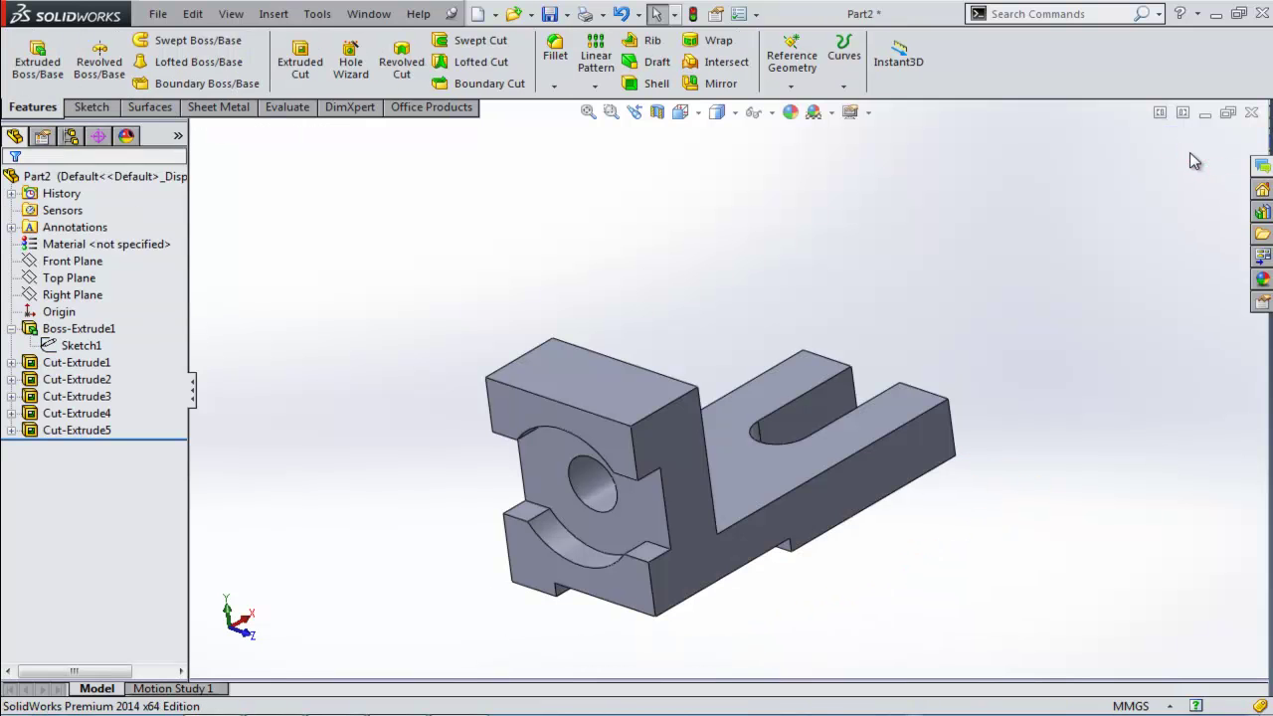
Edit the sketch of the upright's round hole cut, set the circle's diameter to 30 mm and exit the sketch to rebuild the part
scroll(845, 563, up, 3)
middle_drag(841, 560, 828, 523)
middle_drag(519, 479, 536, 395)
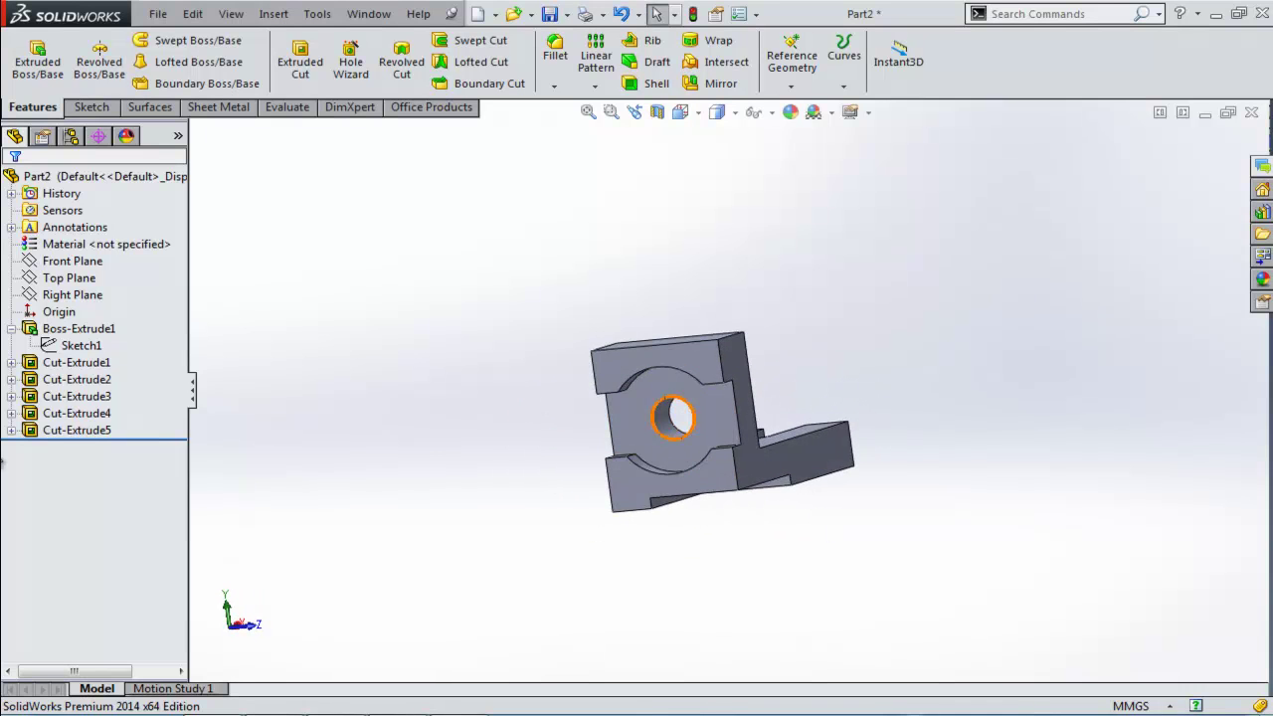
click(57, 436)
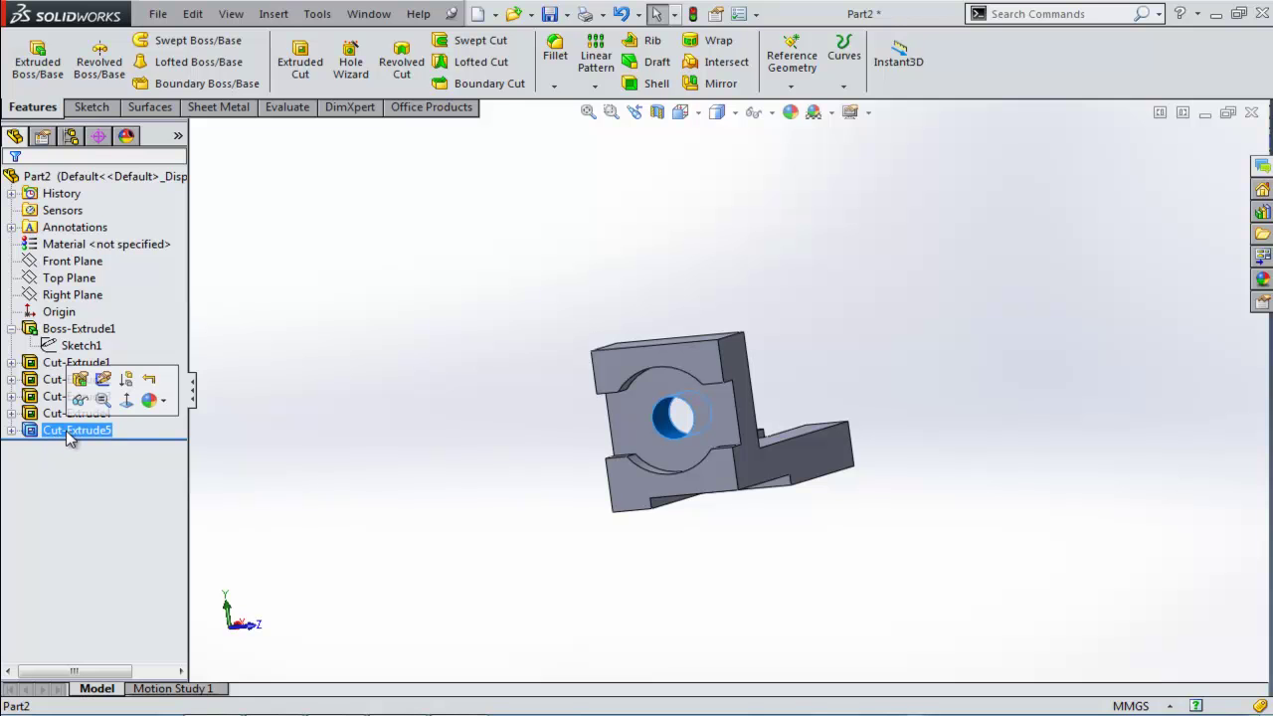
click(11, 430)
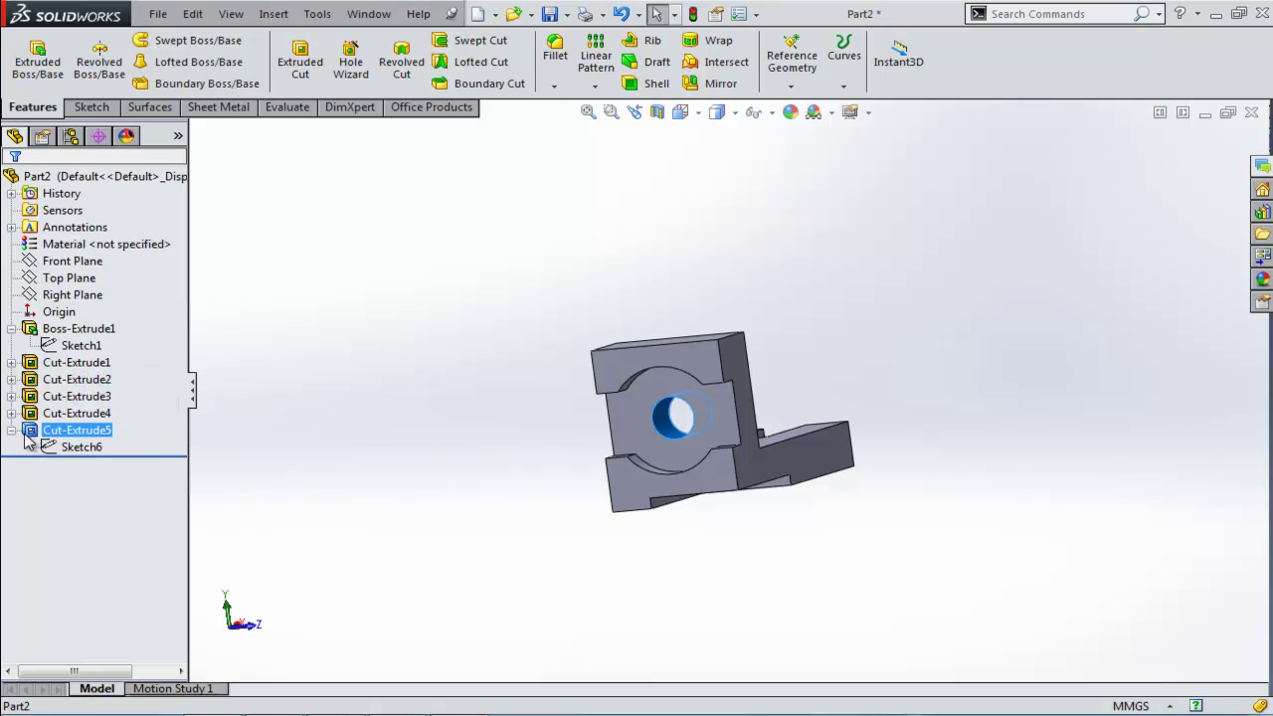
click(84, 448)
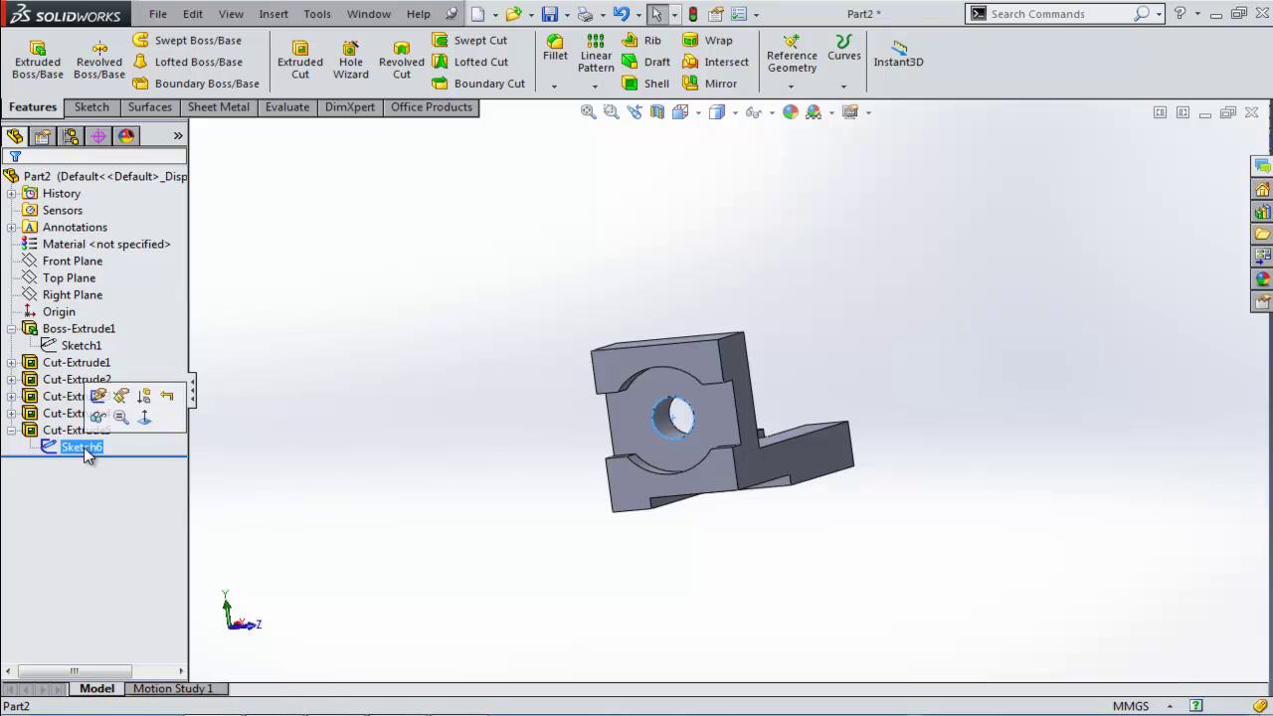
click(97, 396)
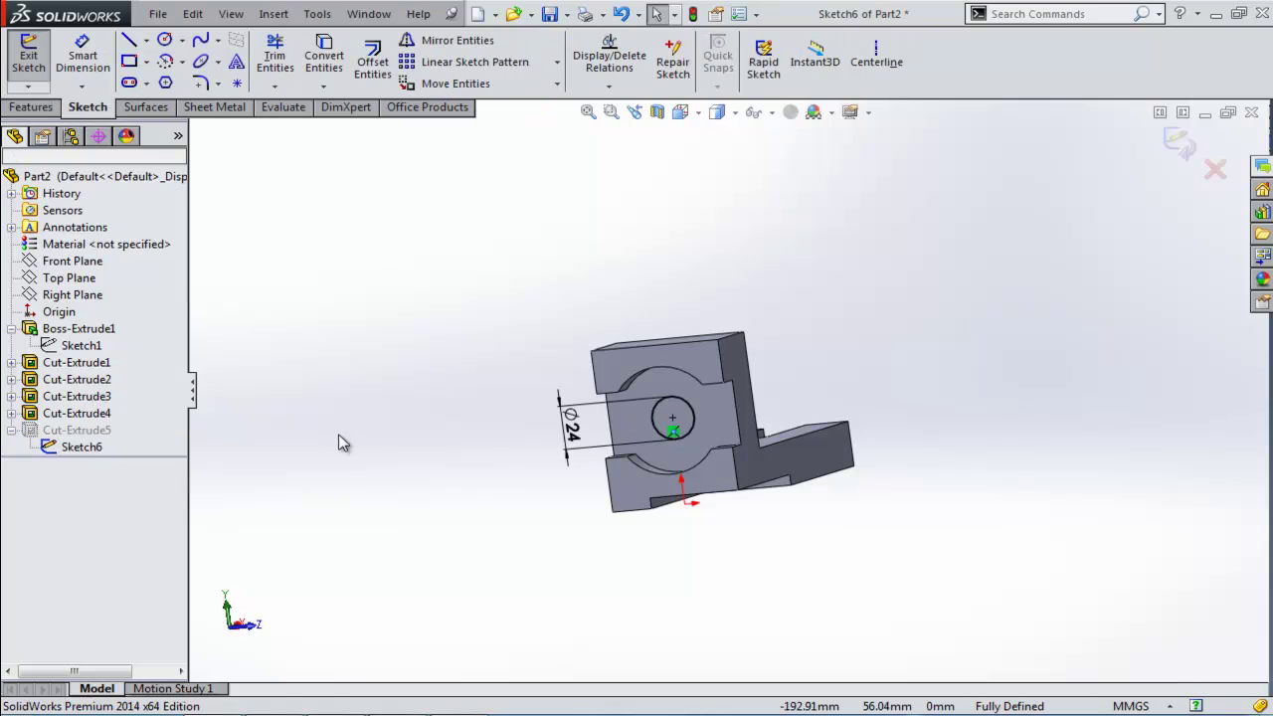
click(568, 445)
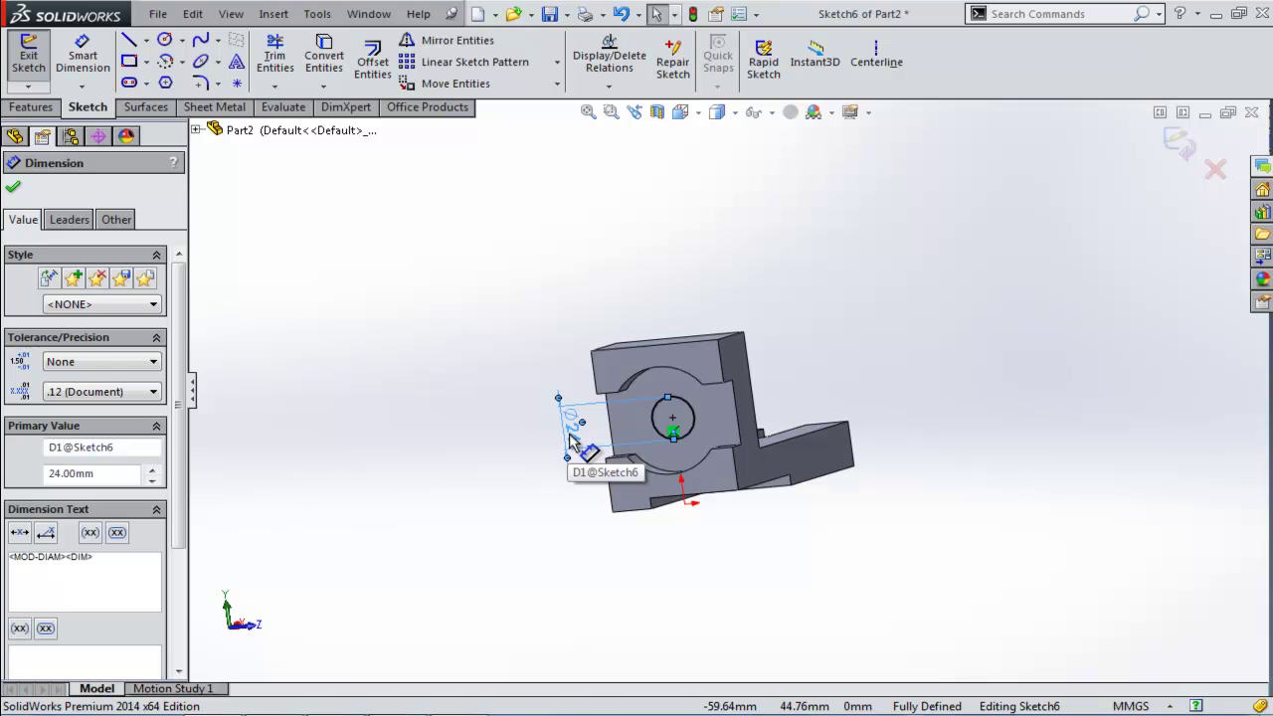
scroll(557, 437, down, 5)
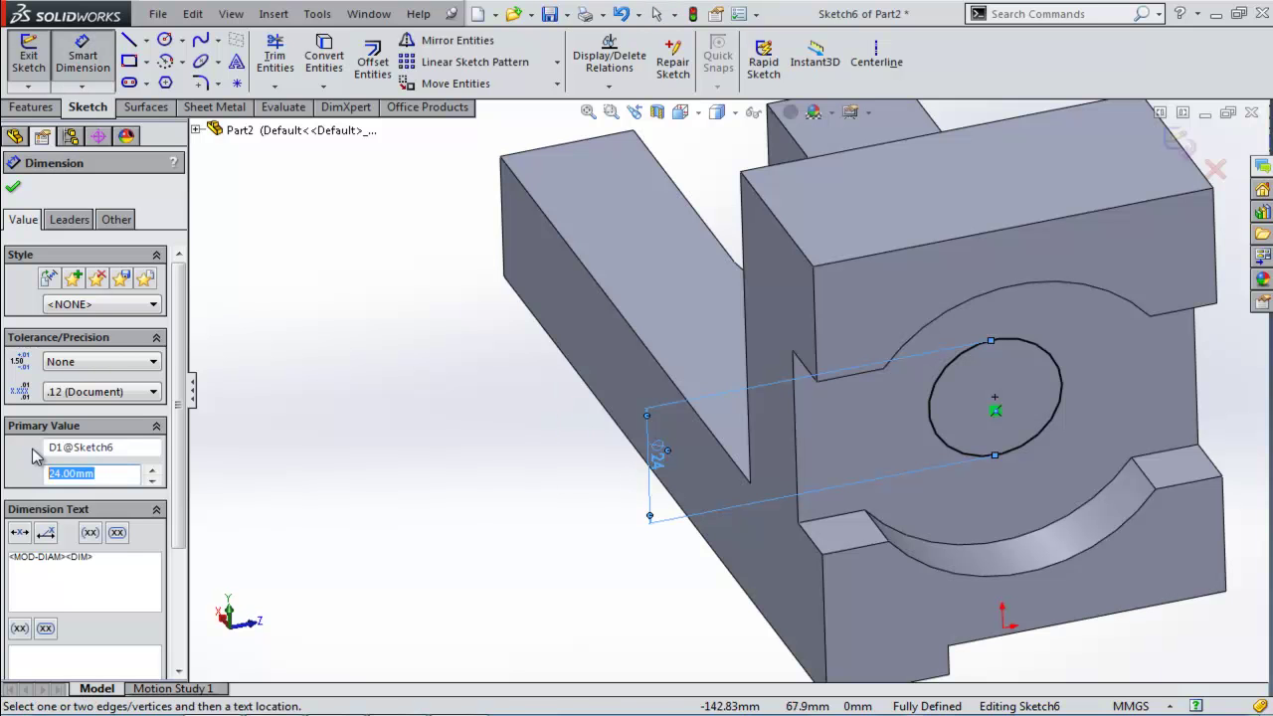
text(30)
key(Return)
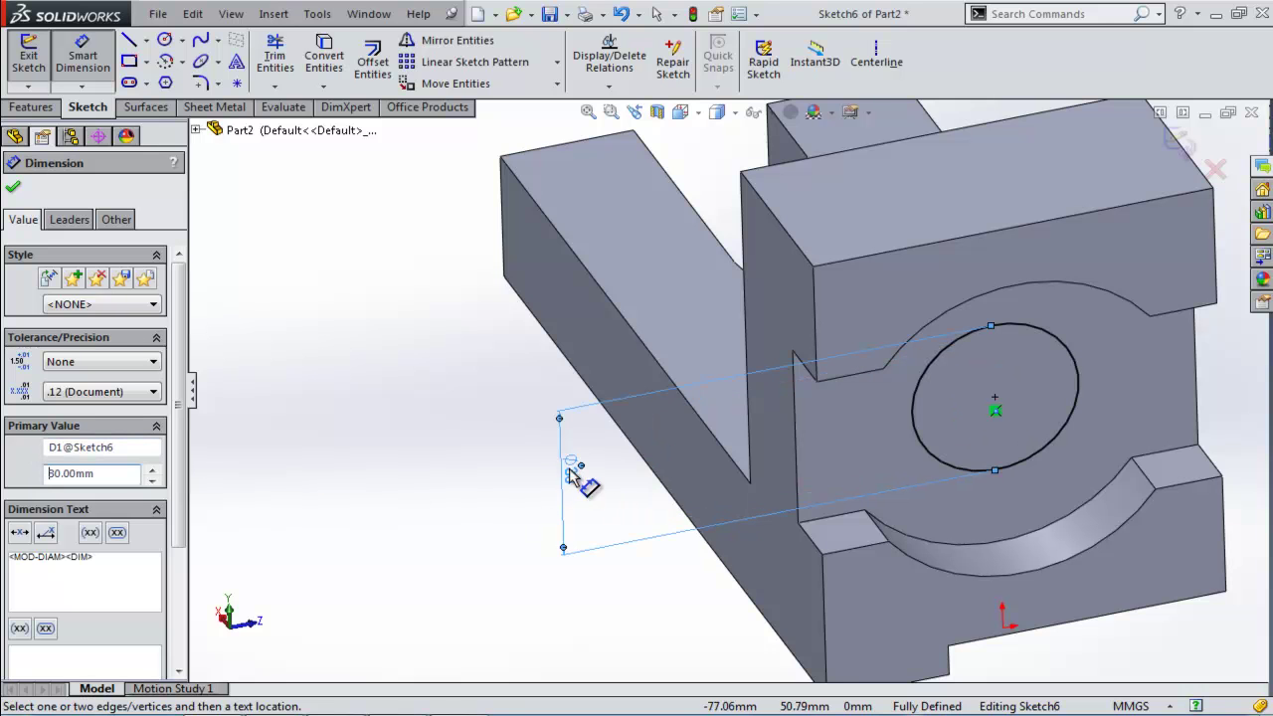
click(12, 187)
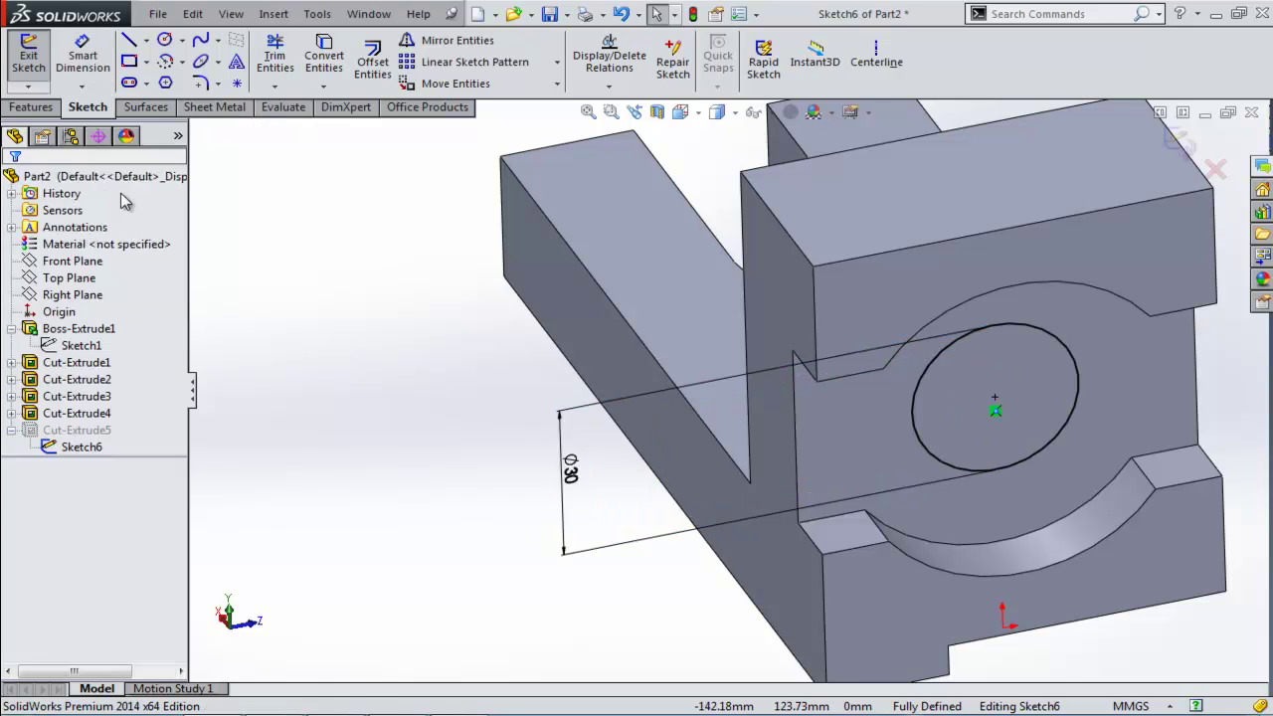
click(1190, 147)
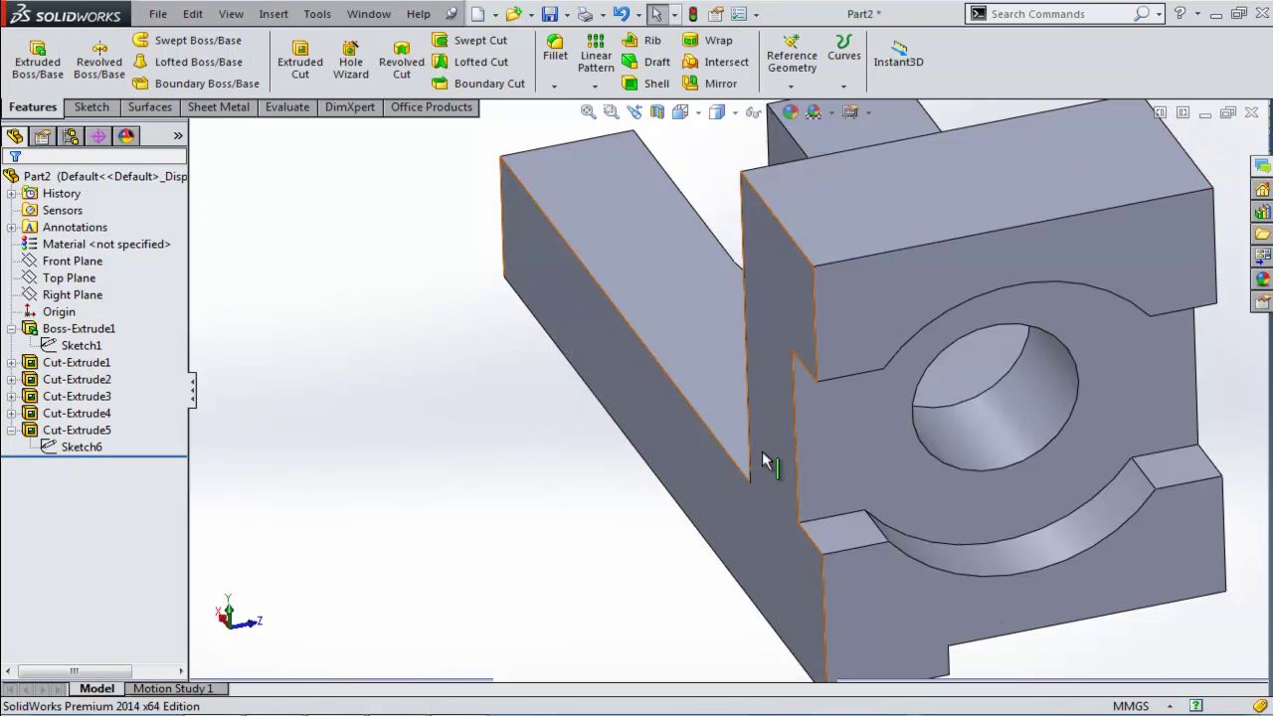
scroll(779, 443, up, 4)
middle_drag(651, 447, 692, 489)
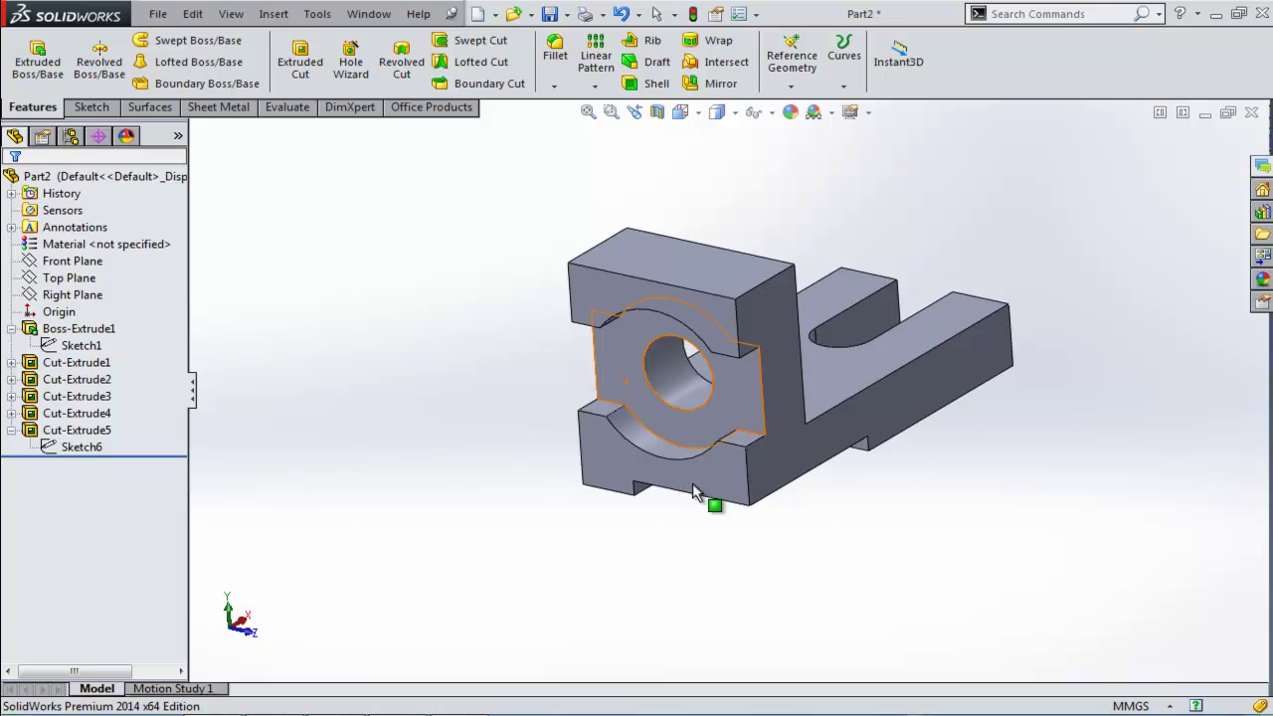
Undo the diameter change made to the upright's round hole
click(421, 462)
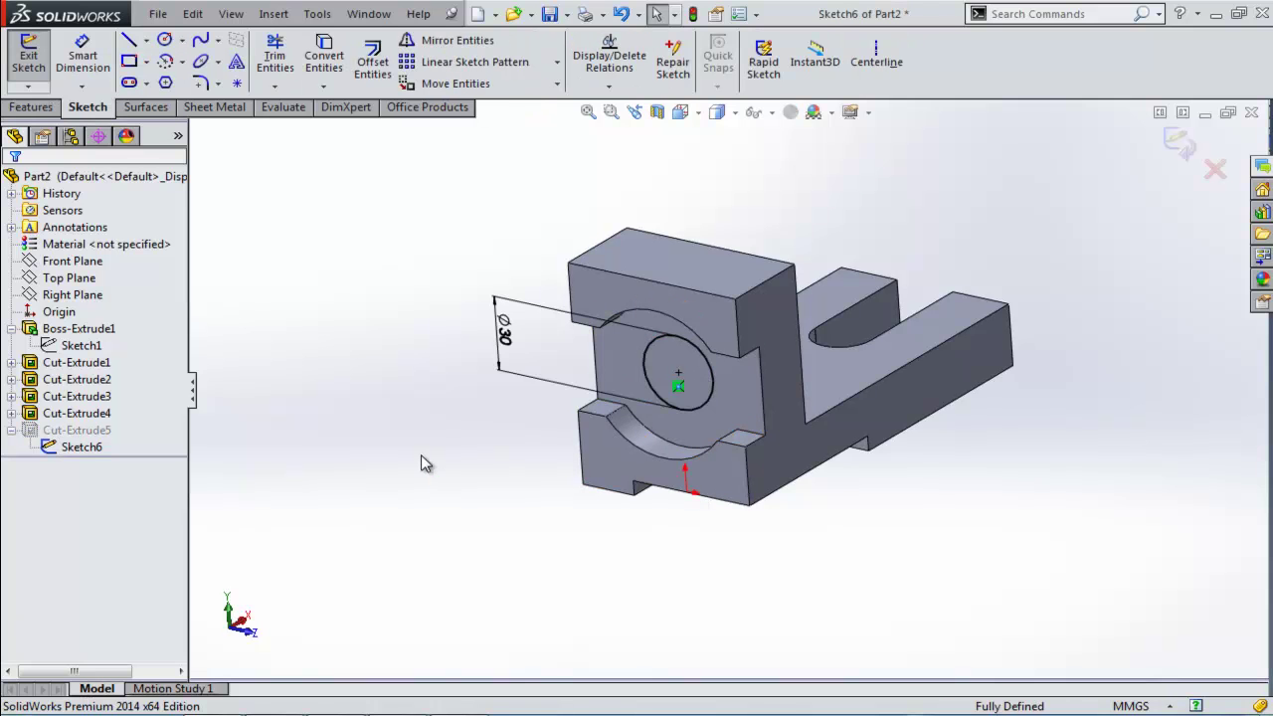
key(ctrl+z)
key(ctrl+z)
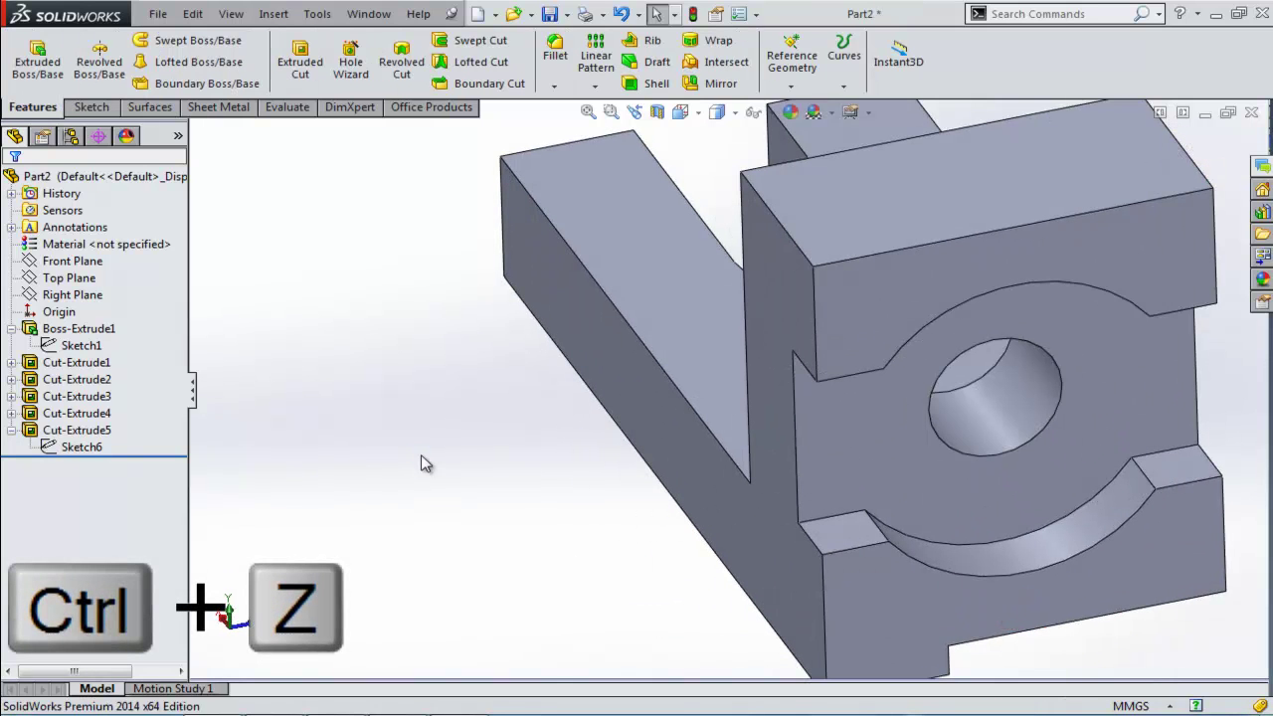
Undo the length change in the base extrusion's sketch and return to the complete bracket model
key(ctrl+z)
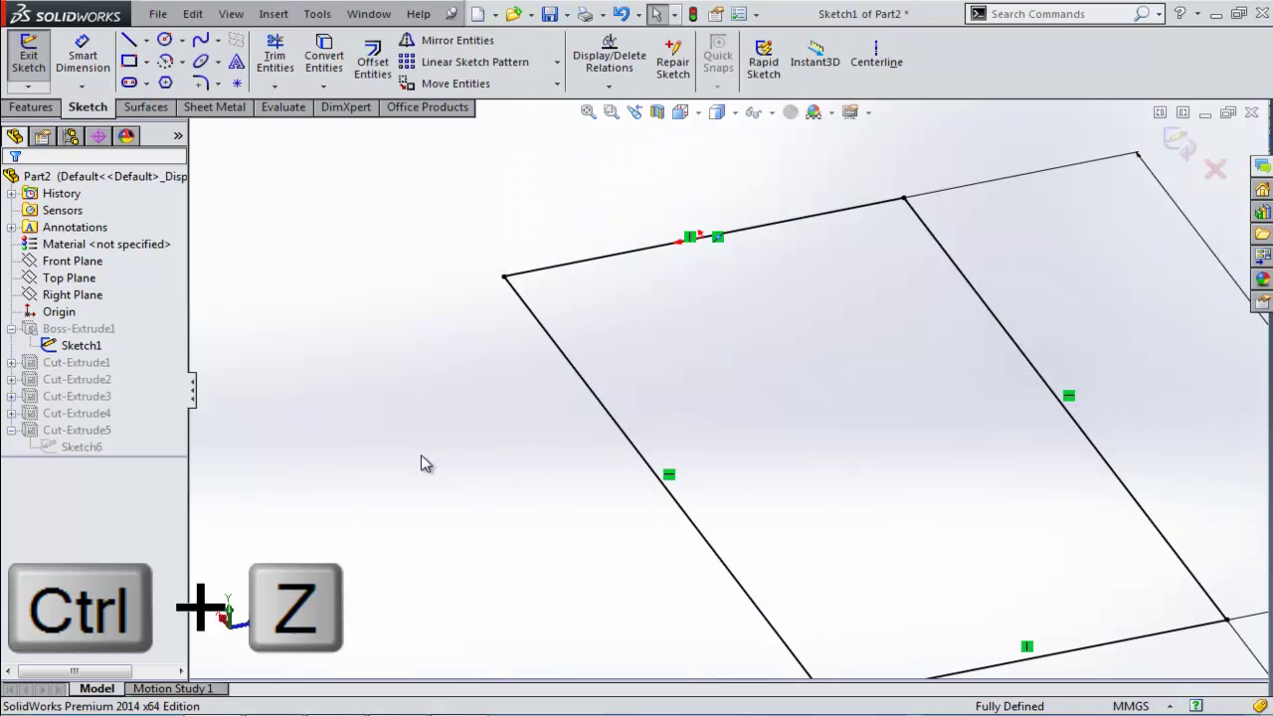
key(ctrl+z)
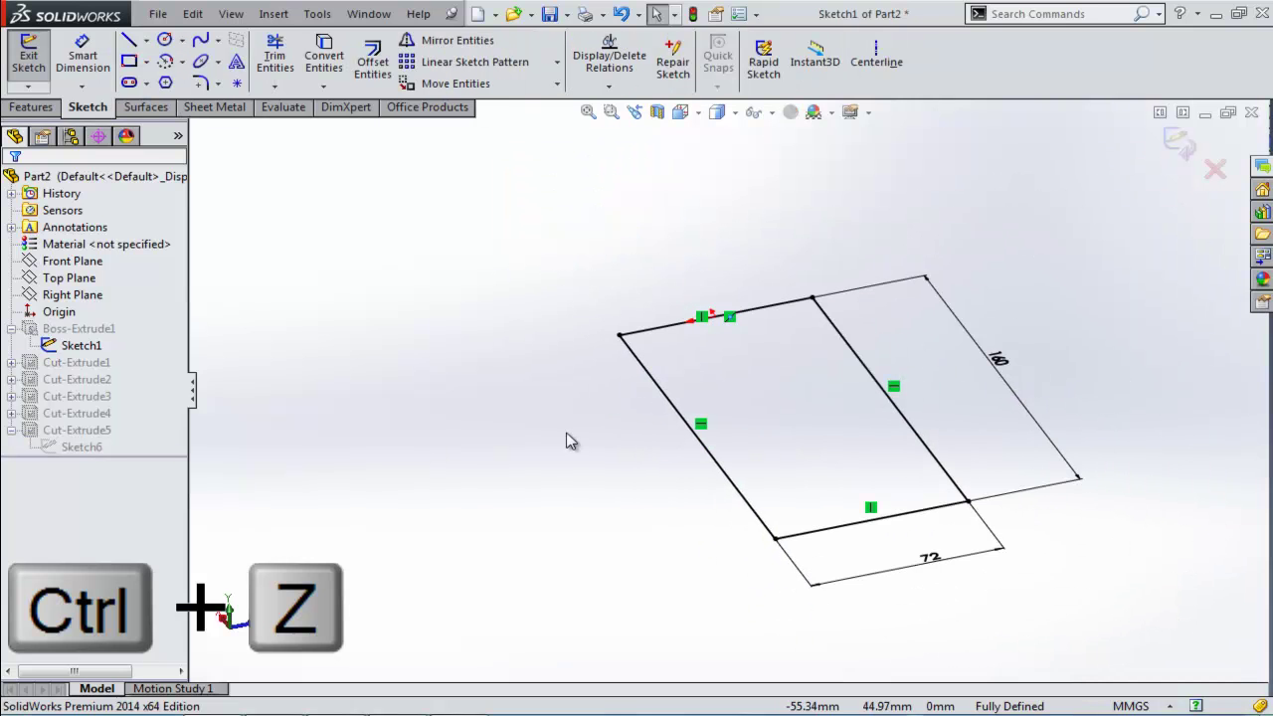
key(ctrl+z)
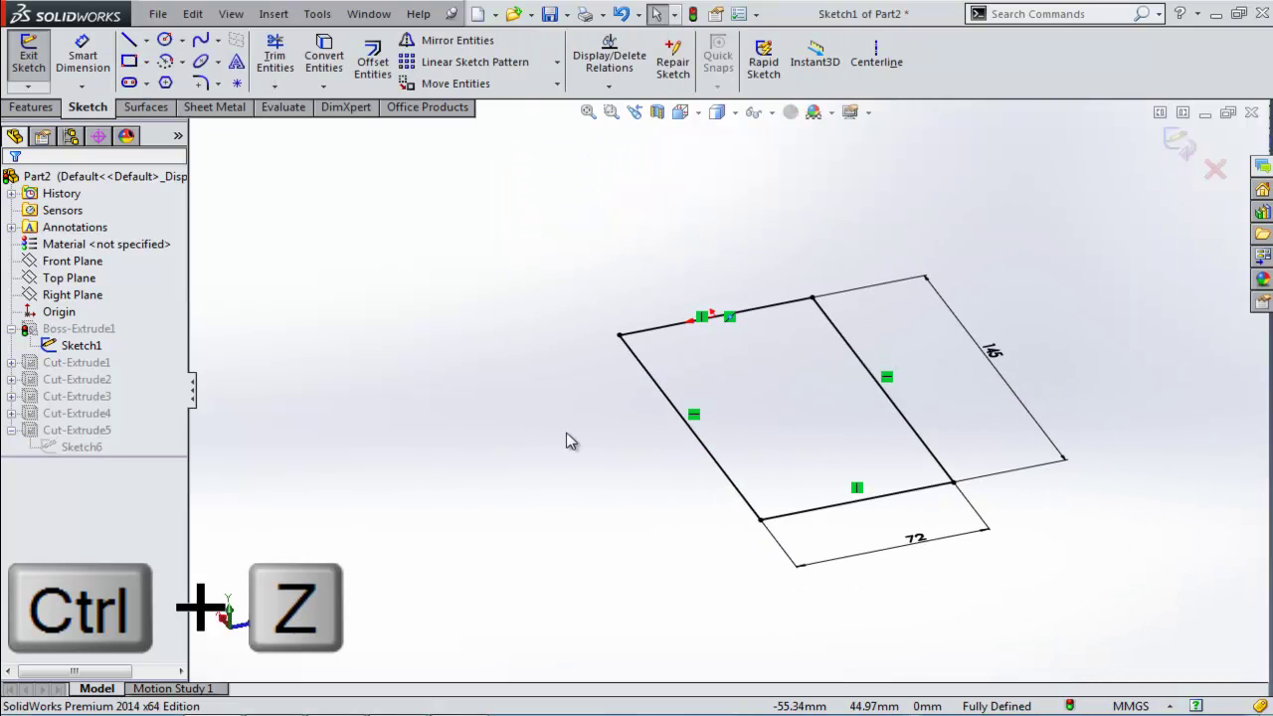
key(ctrl+z)
key(ctrl+z)
middle_drag(453, 427, 482, 491)
key(Escape)
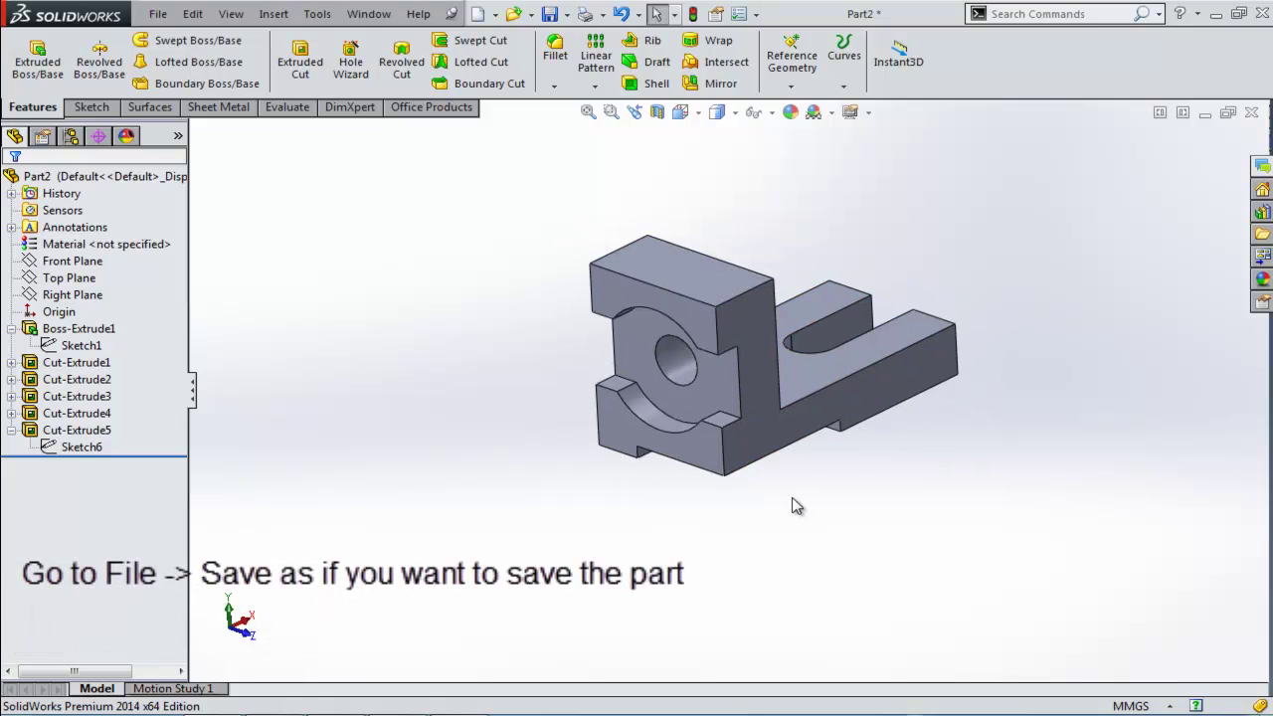
scroll(795, 503, down, 2)
ctrl+middle_drag(740, 376, 728, 466)
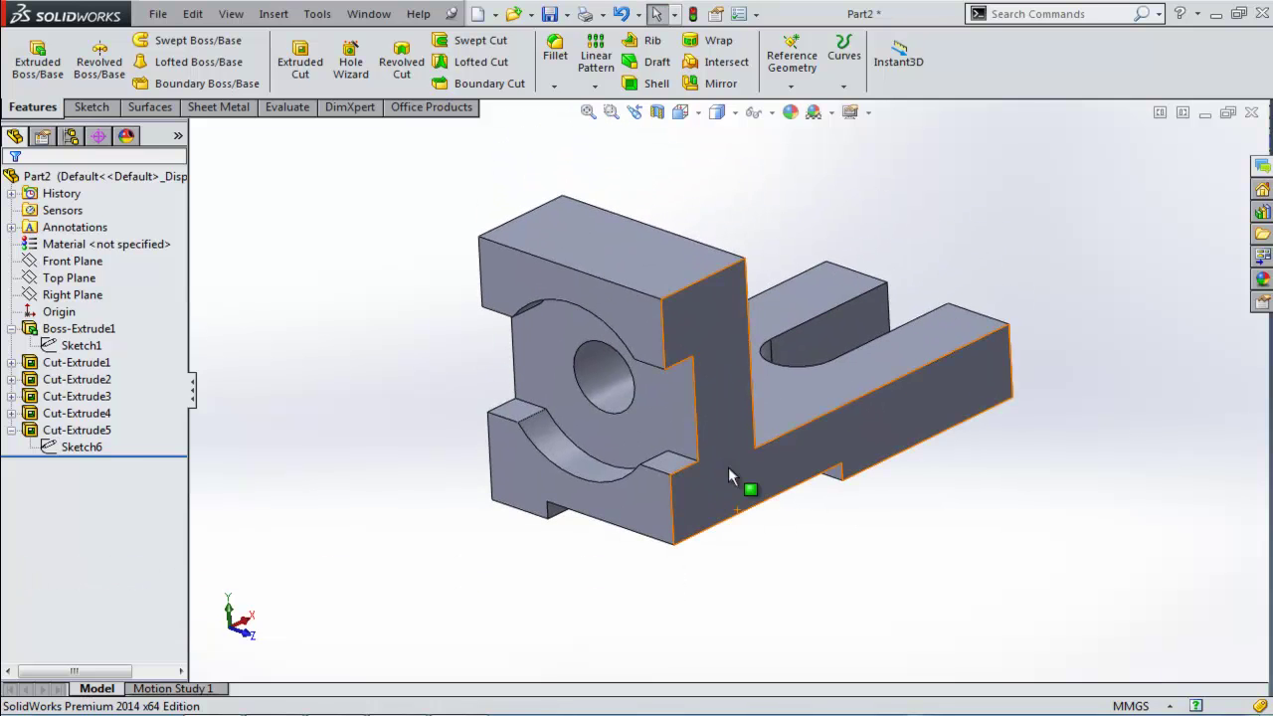